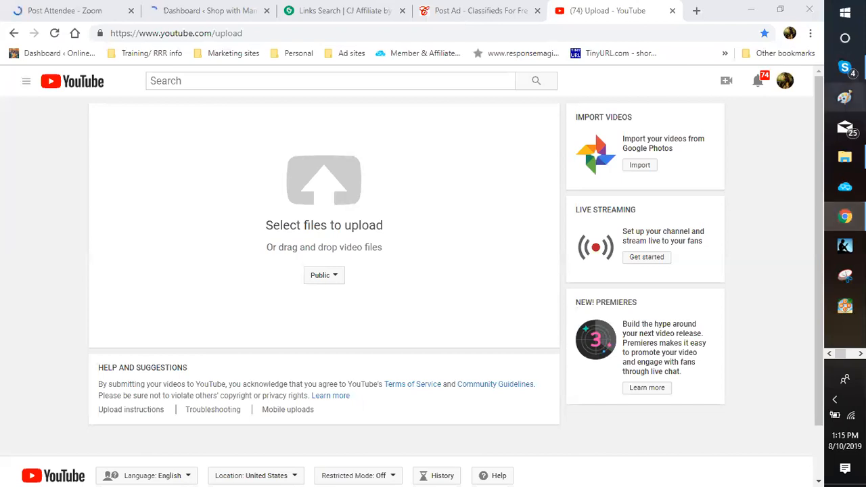
# Step: Switch from the YouTube upload page to a blank 397 × 469 px Paint canvas
pyautogui.click(843, 100)
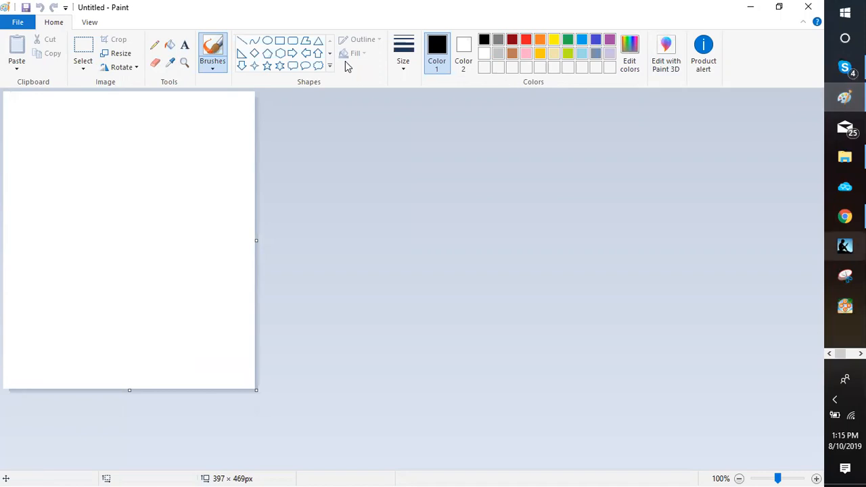
# Step: Drag the 225 × 225 px dating6 'Christian Dating' image from the Romance folder into Paint
pyautogui.hotkey('alt', 'Tab')
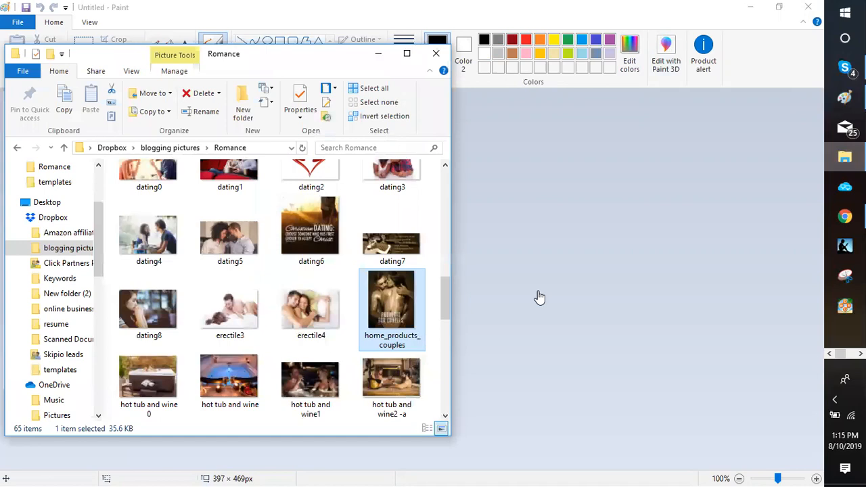
pyautogui.moveTo(304, 54); pyautogui.dragTo(636, 103)
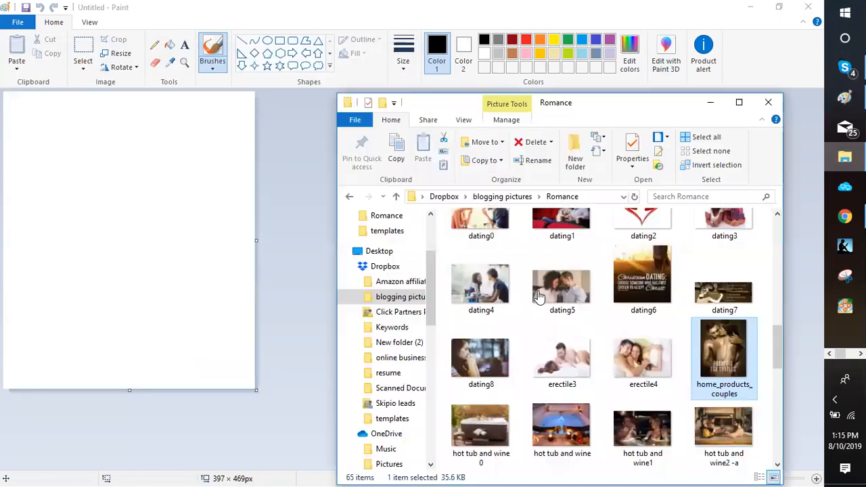
pyautogui.moveTo(632, 288); pyautogui.dragTo(144, 218)
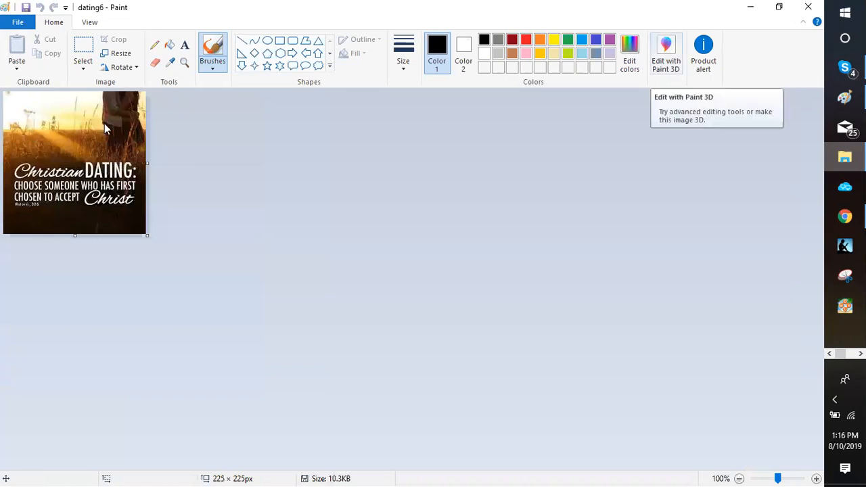
# Step: Bring up Paint's Save As dialog for dating6 with PNG chosen as the format
pyautogui.hotkey('alt', 'f')
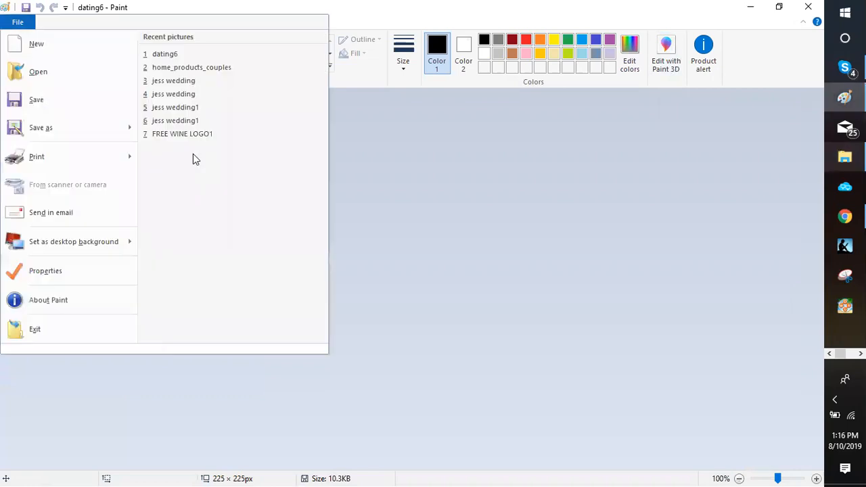
pyautogui.moveTo(68, 127)
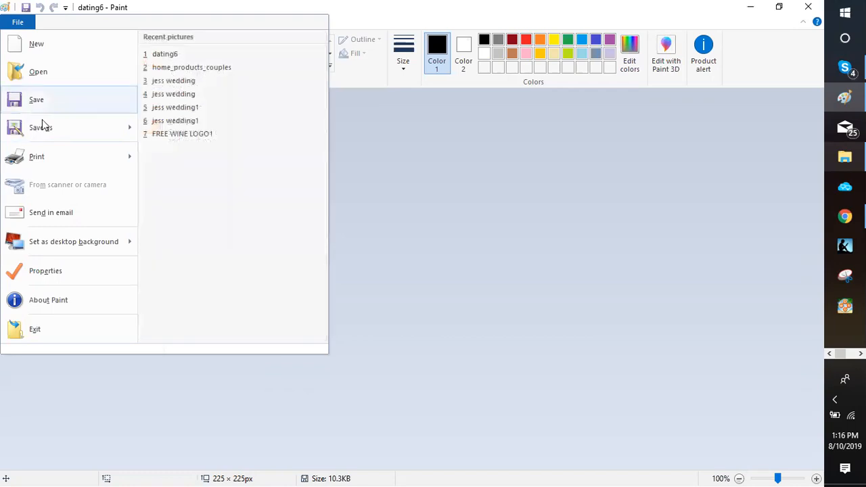
pyautogui.moveTo(43, 126)
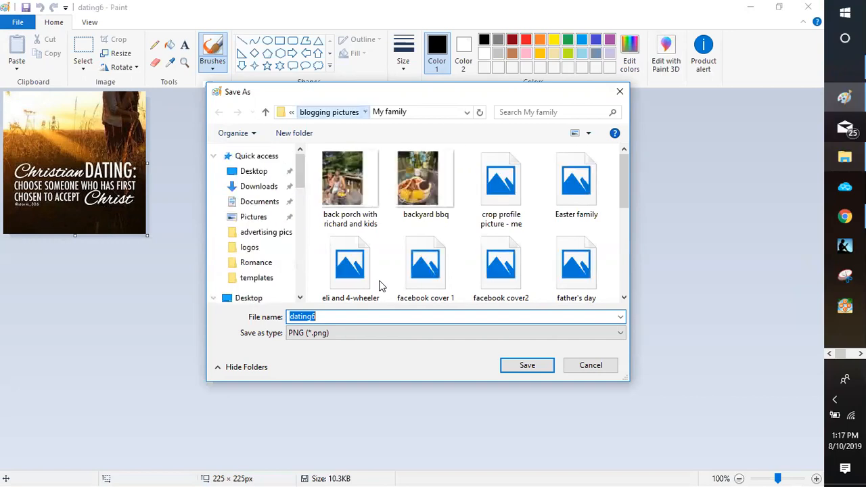
# Step: Save dating6 as a PNG in blogging pictures › Inspirational memes, then close Paint
pyautogui.press('Return')
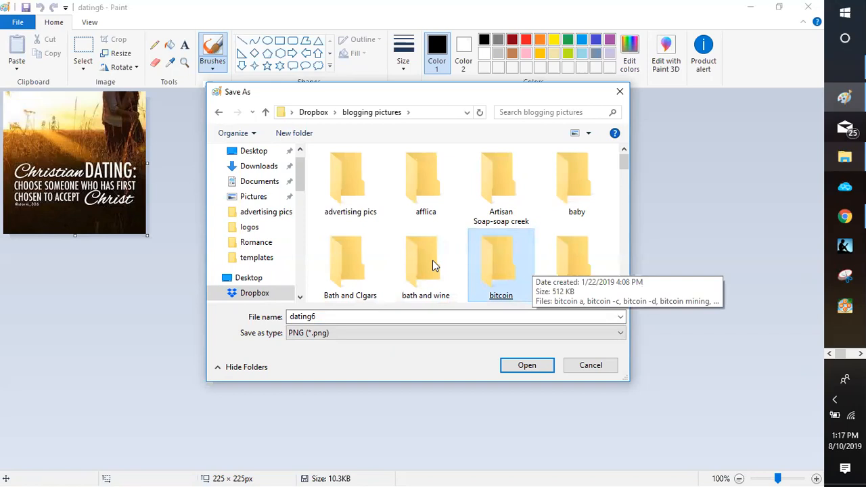
pyautogui.scroll(-3, 433, 264)
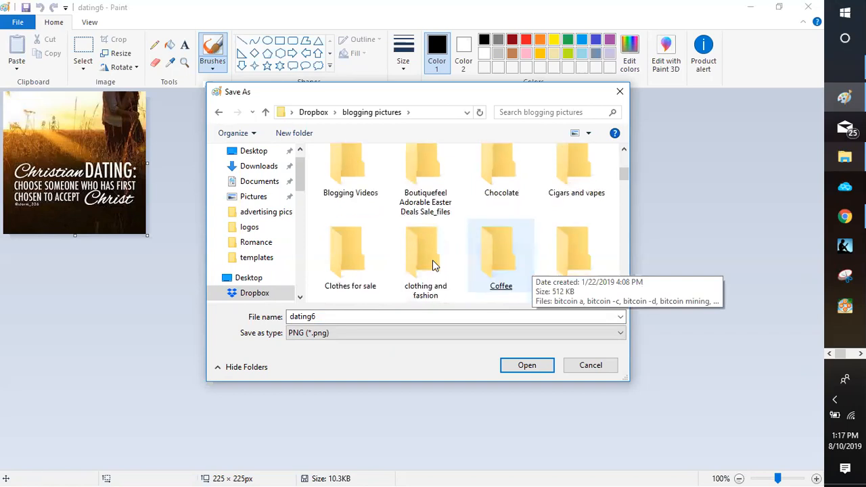
pyautogui.scroll(-3, 433, 263)
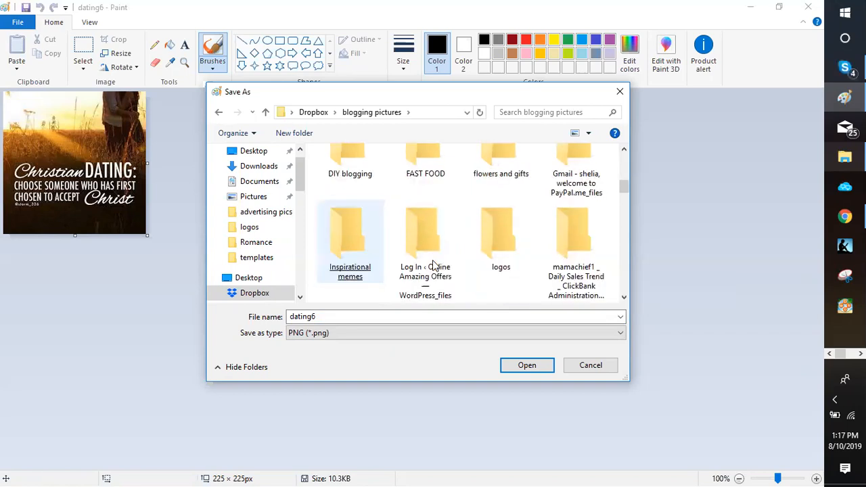
pyautogui.press('Return')
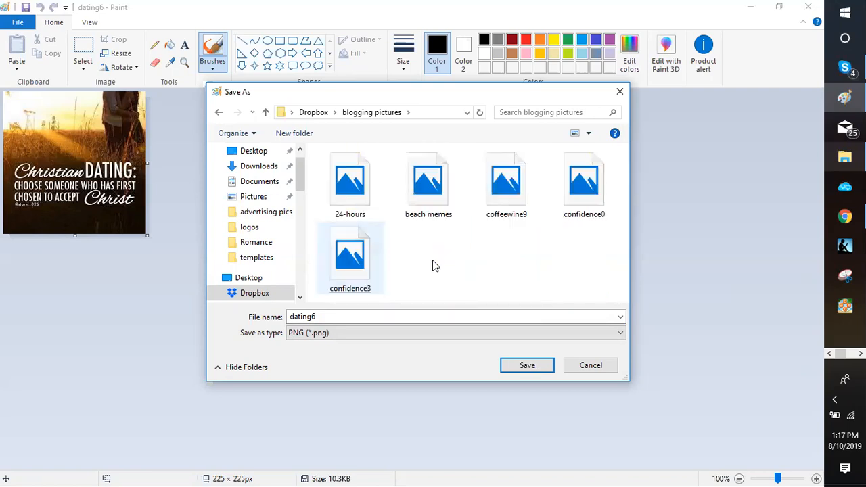
pyautogui.press('Return')
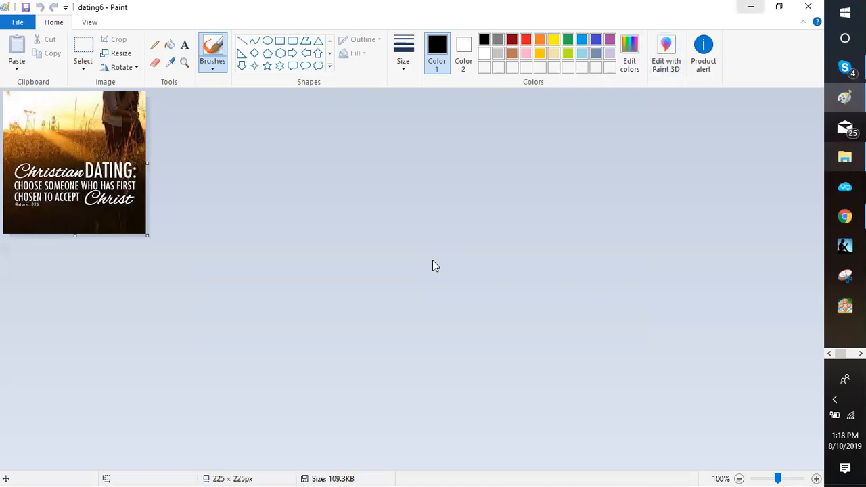
pyautogui.click(808, 7)
# Step: Minimize the Romance folder window to return to the YouTube upload page
pyautogui.click(710, 102)
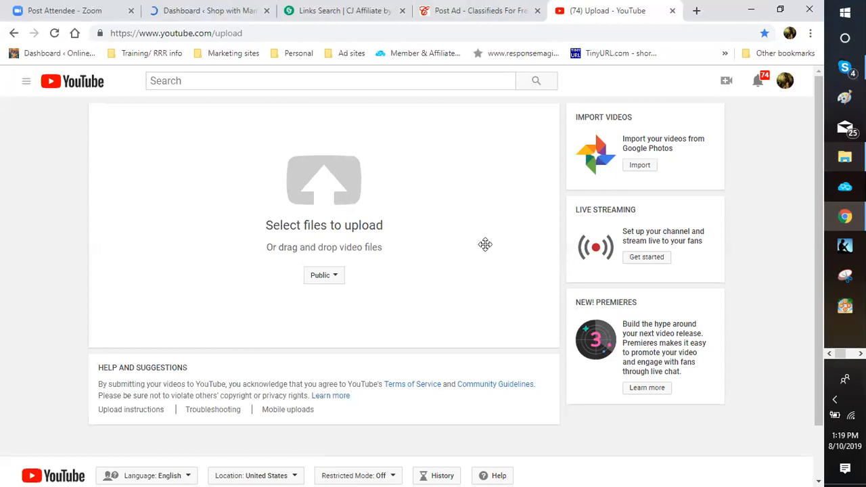
# Step: Switch to the Shop with MamaChief Dashboard tab and go to Appearance > Widgets
pyautogui.click(183, 11)
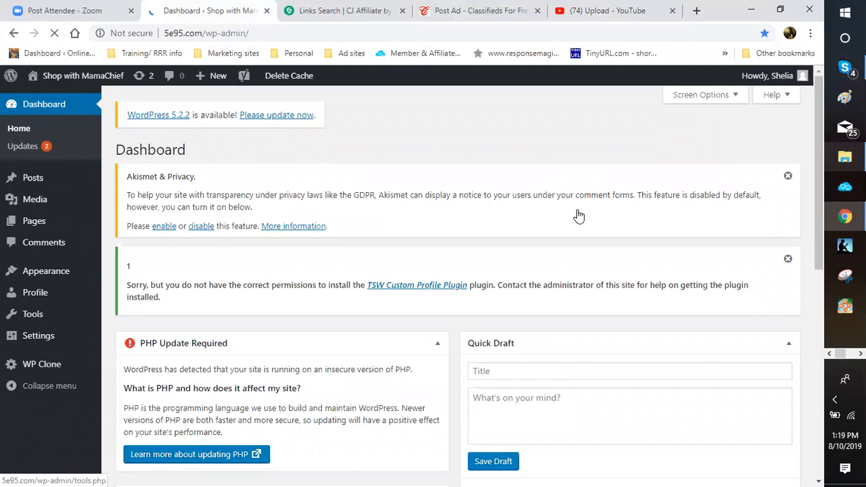
pyautogui.moveTo(46, 270)
pyautogui.click(125, 308)
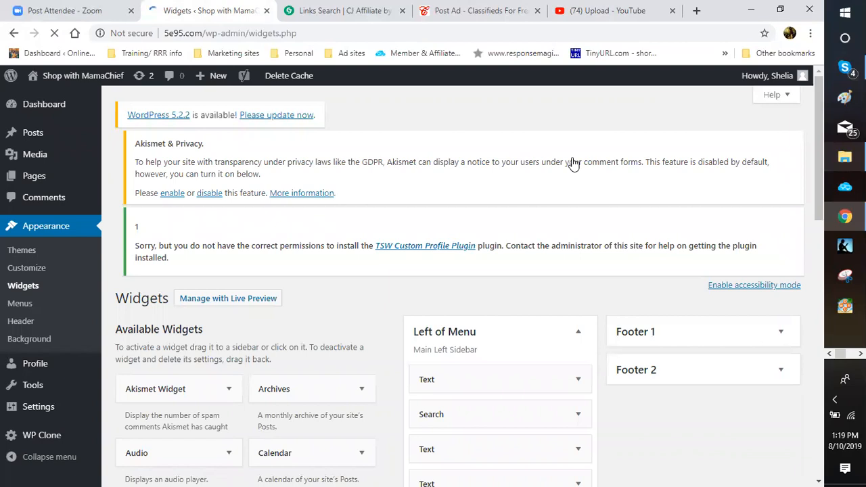
# Step: Scroll through the Widgets page to review the Left of Menu sidebar's Search and Text widgets
pyautogui.scroll(-2, 572, 164)
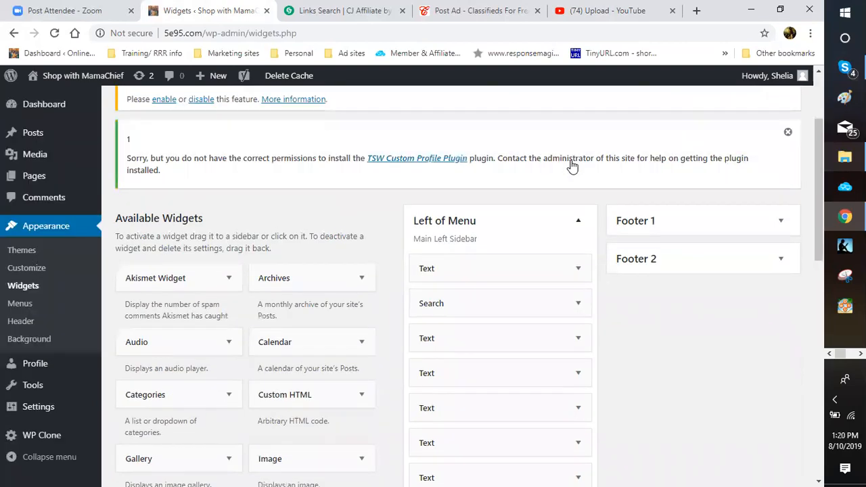
pyautogui.scroll(-4, 570, 165)
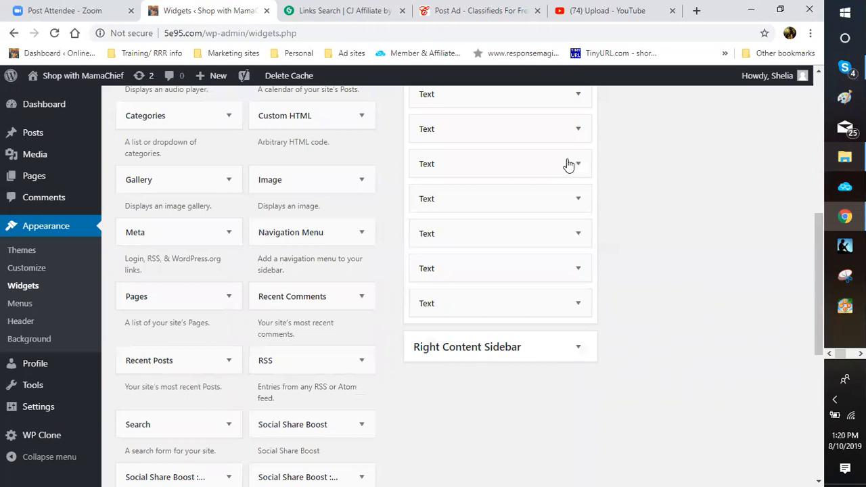
pyautogui.scroll(-2, 568, 165)
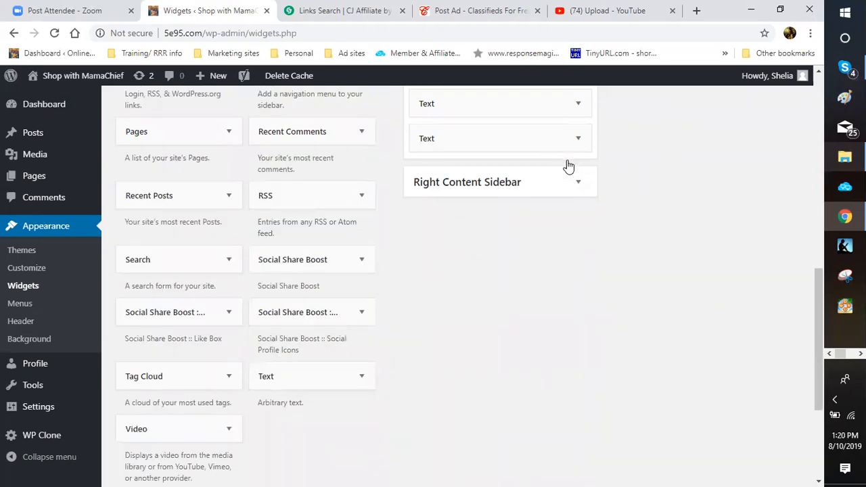
pyautogui.scroll(2, 570, 164)
pyautogui.scroll(1, 548, 186)
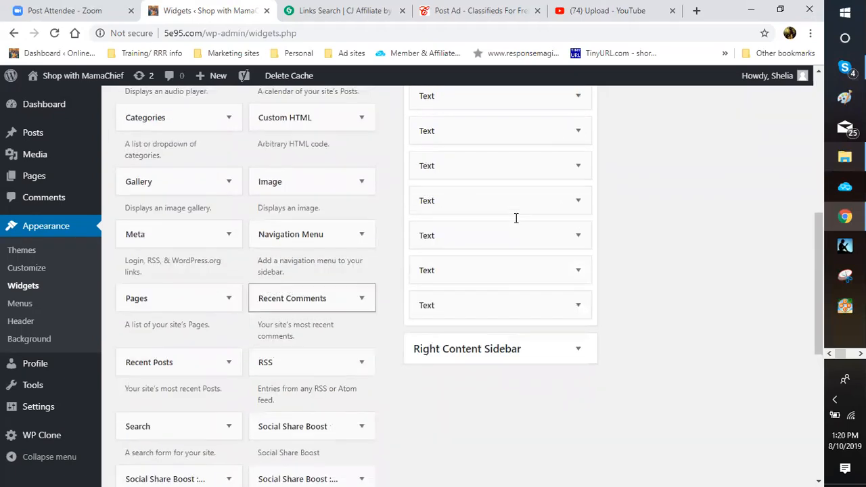
pyautogui.scroll(-2, 406, 267)
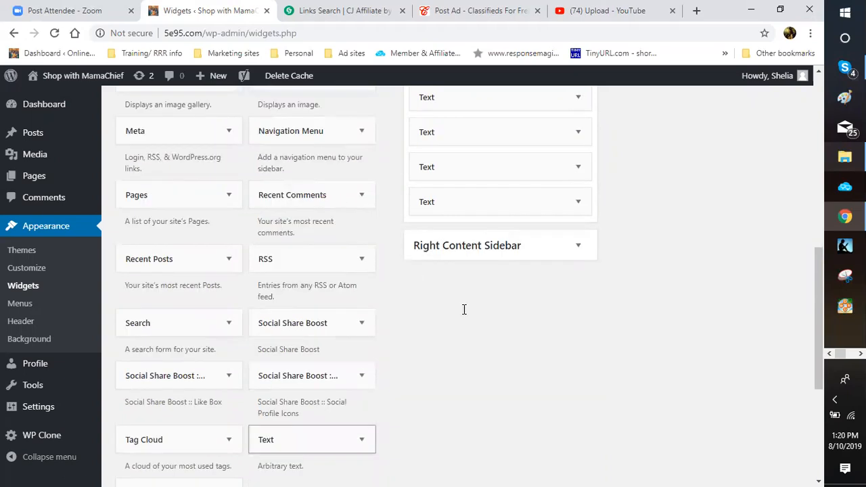
pyautogui.scroll(1, 561, 362)
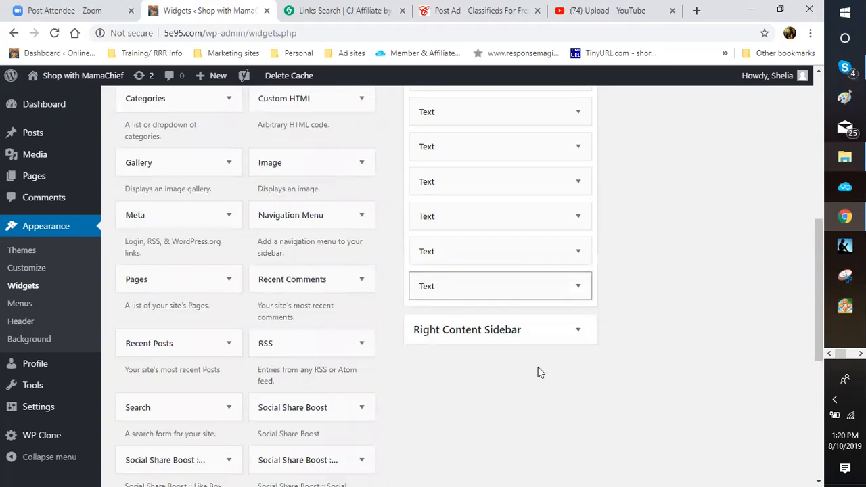
pyautogui.scroll(4, 551, 365)
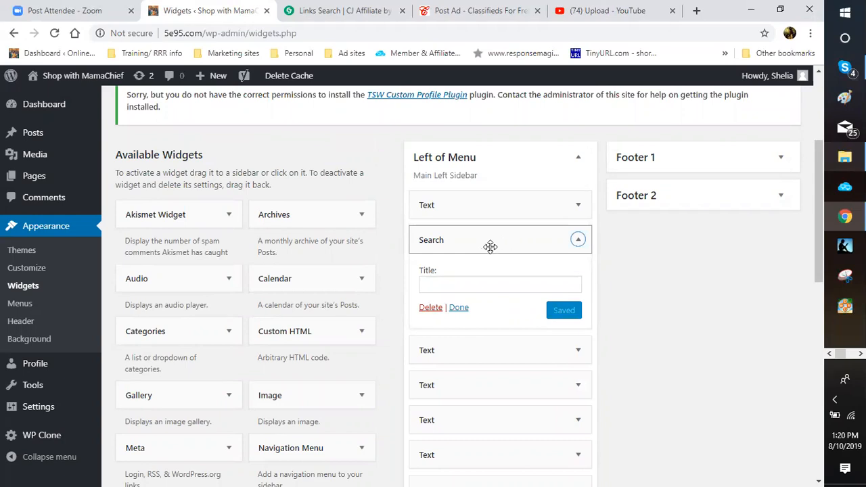
# Step: Collapse the Search widget and expand the Text widget beneath it
pyautogui.scroll(-1, 489, 246)
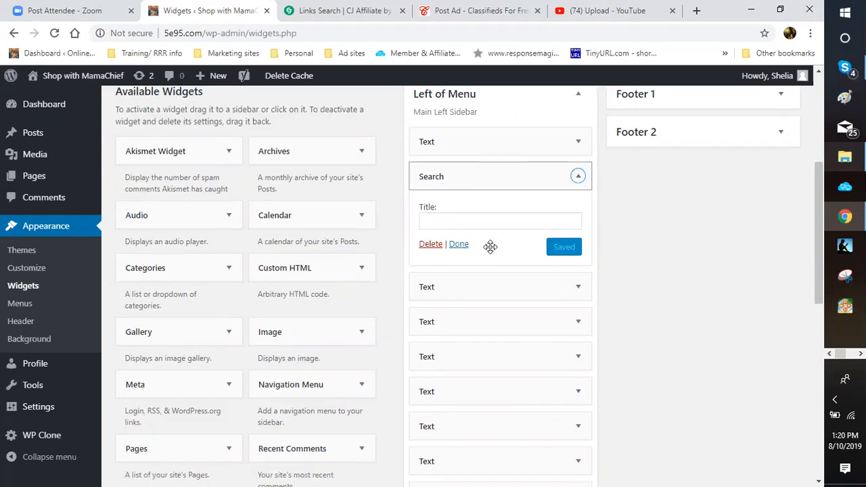
pyautogui.press('Return')
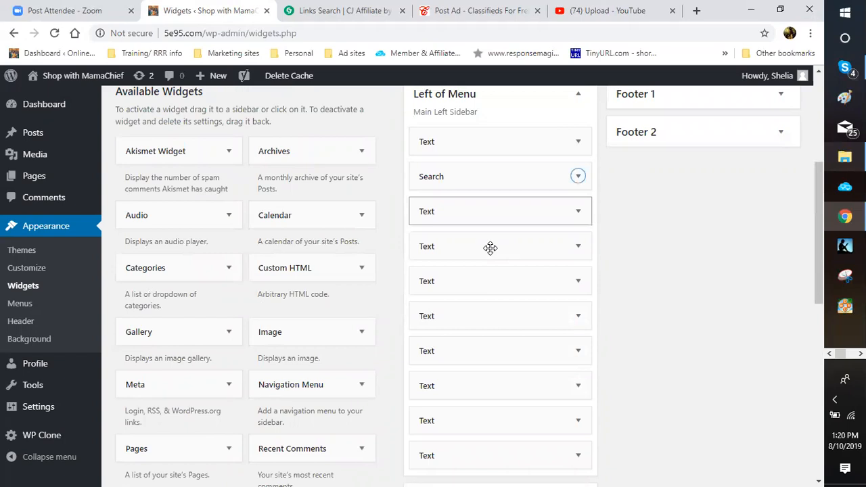
pyautogui.click(488, 215)
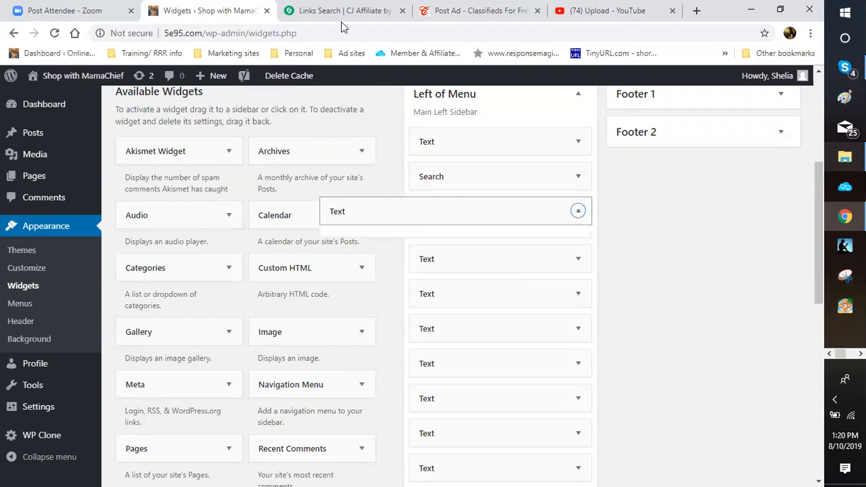
pyautogui.press('Return')
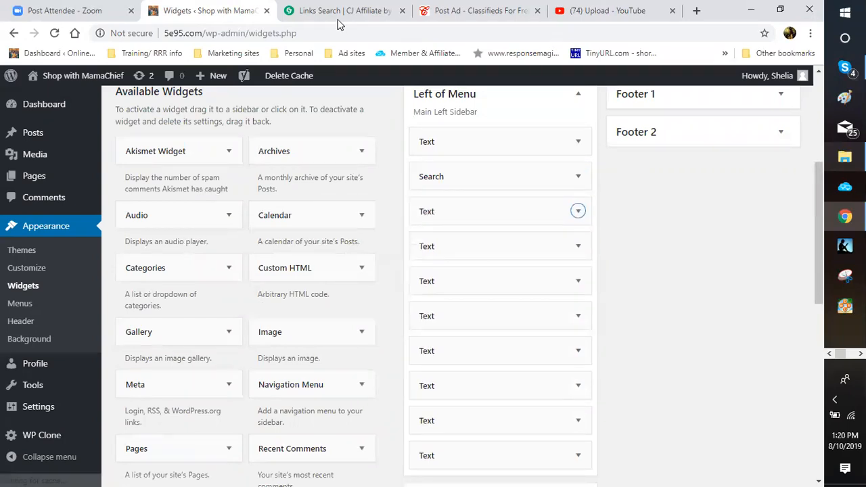
pyautogui.press('Return')
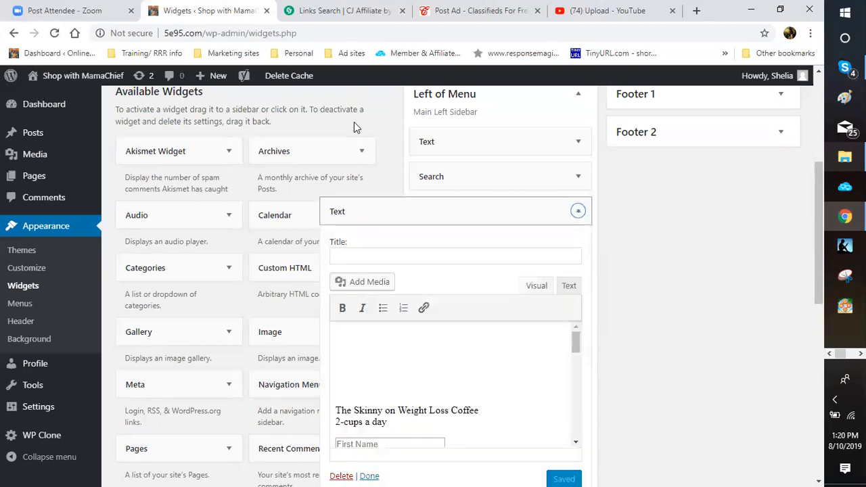
# Step: Inspect the Text widget's raw HTML, close it, and open Response Magic's login in a new tab
pyautogui.scroll(-2, 355, 126)
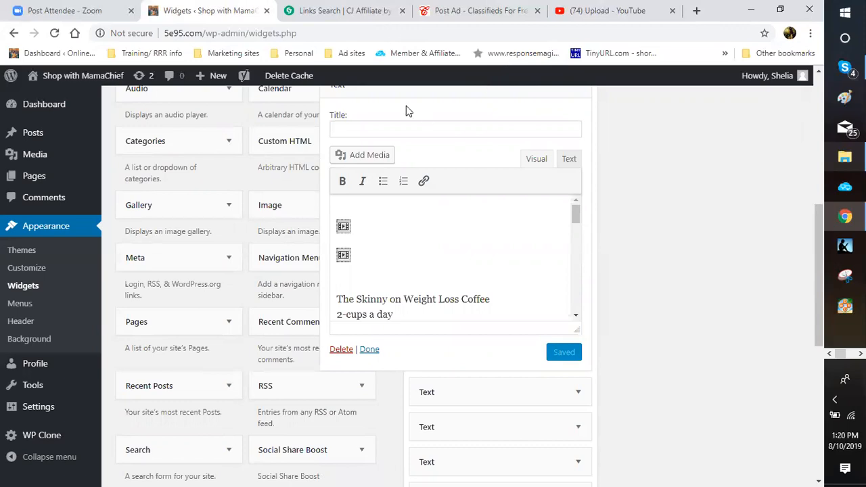
pyautogui.click(568, 159)
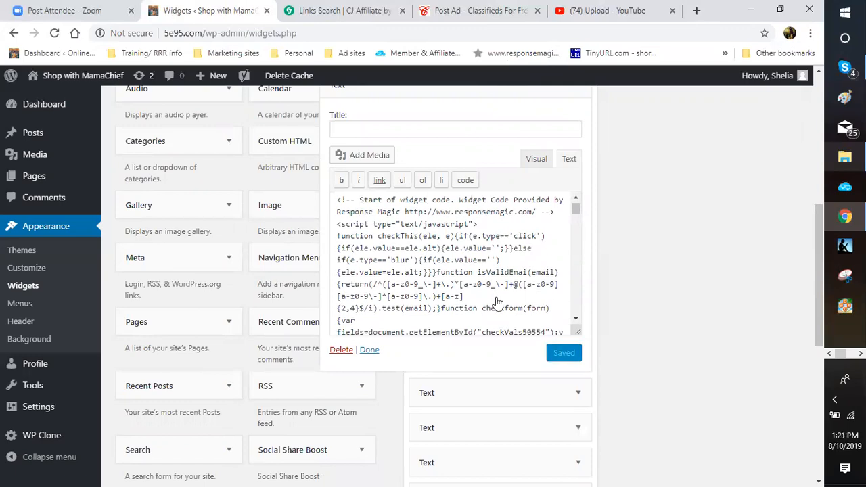
pyautogui.scroll(-2, 535, 230)
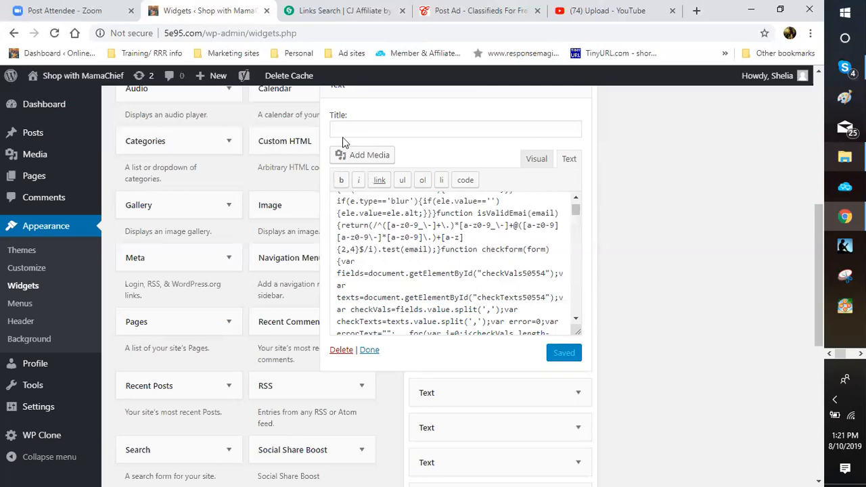
pyautogui.click(370, 350)
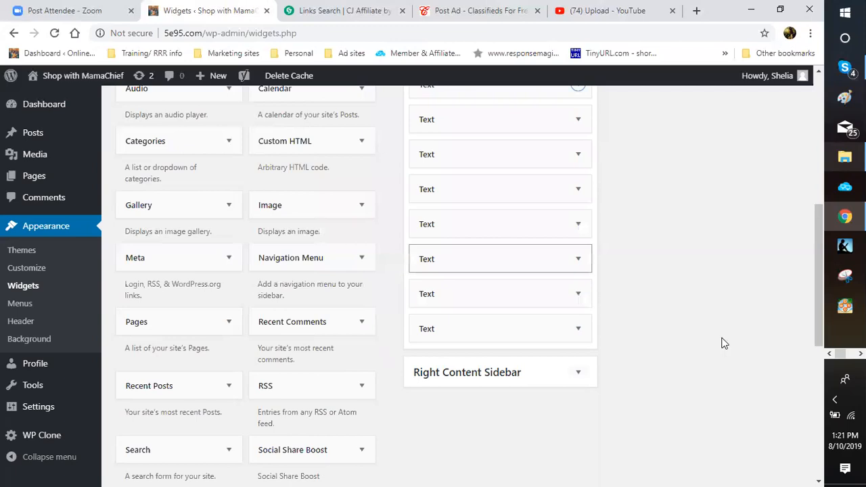
pyautogui.scroll(1, 723, 340)
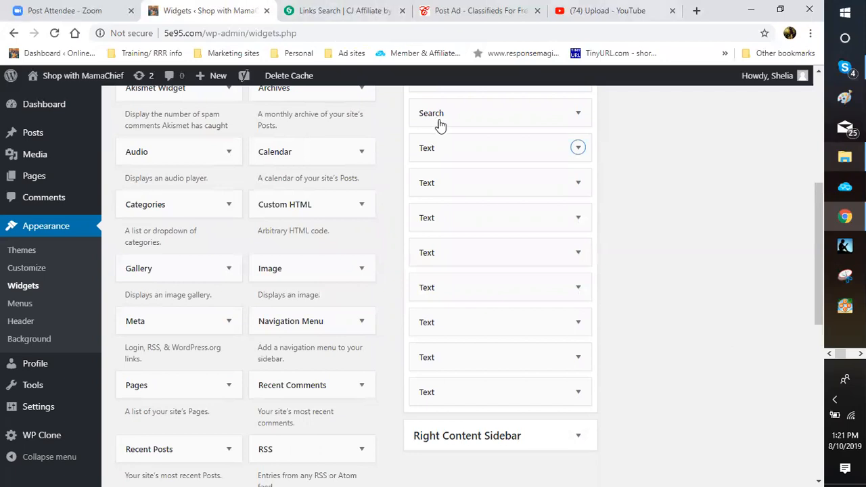
pyautogui.hotkey('ctrl', 't')
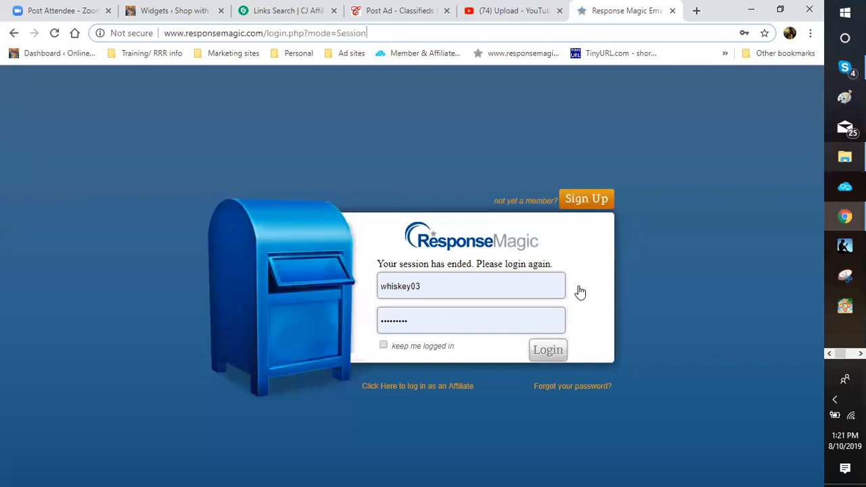
# Step: Log back into Response Magic and choose create > Opt-In Form
pyautogui.press('Return')
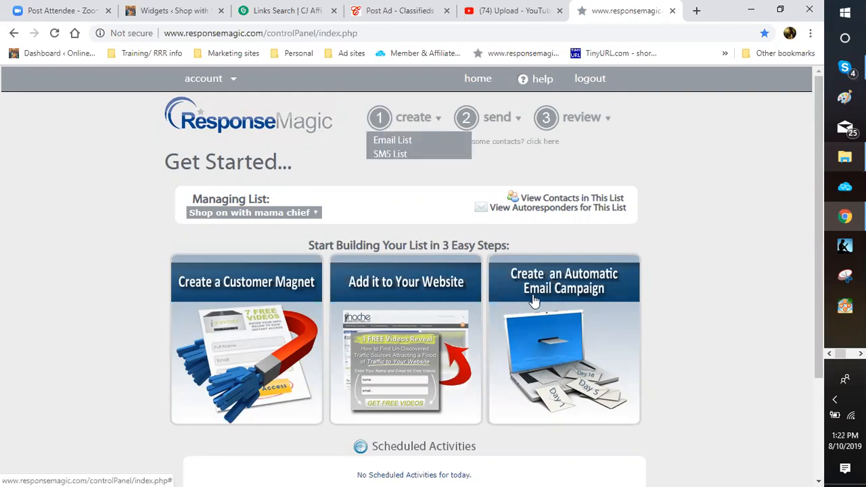
pyautogui.click(534, 301)
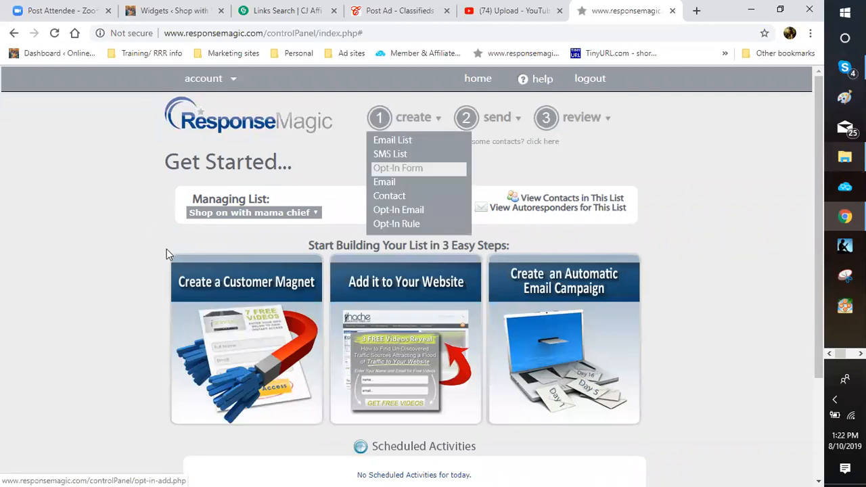
pyautogui.click(397, 168)
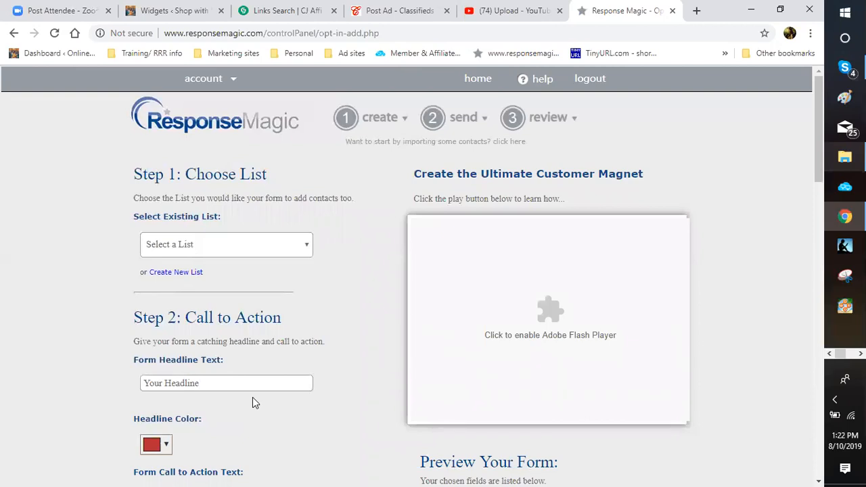
# Step: Browse the contact lists (Weight loss, New PBS Students, PBS system, Need Wine) but leave none selected
pyautogui.click(225, 244)
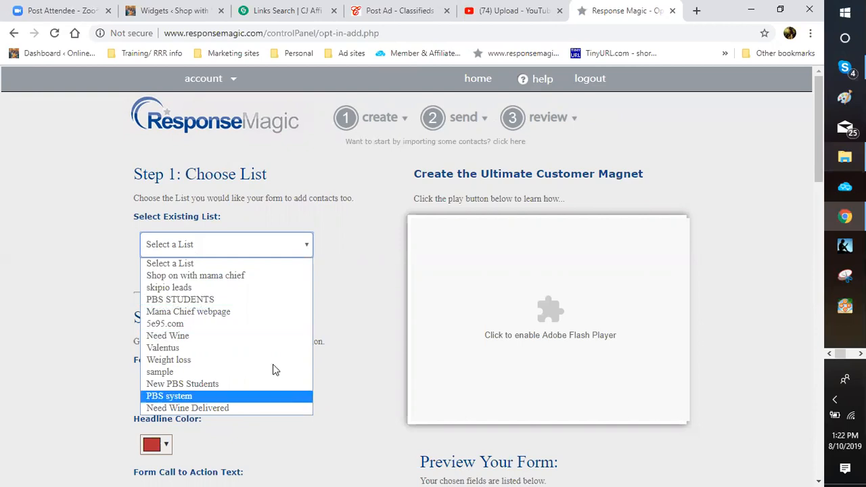
pyautogui.press('Up')
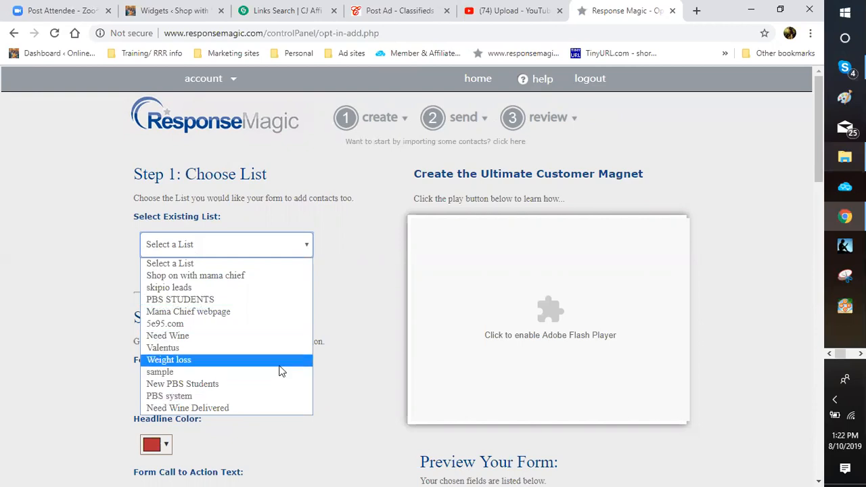
pyautogui.press('Down')
pyautogui.press('Down')
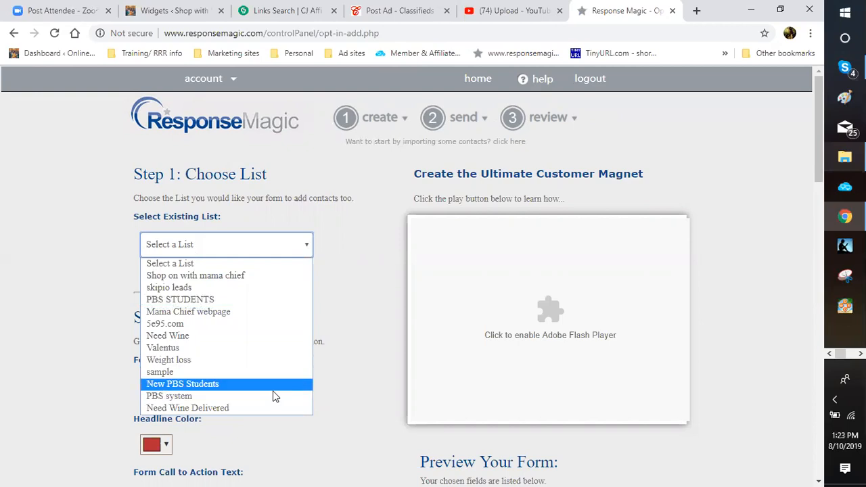
pyautogui.press('Down')
pyautogui.press('Up')
pyautogui.press('Down')
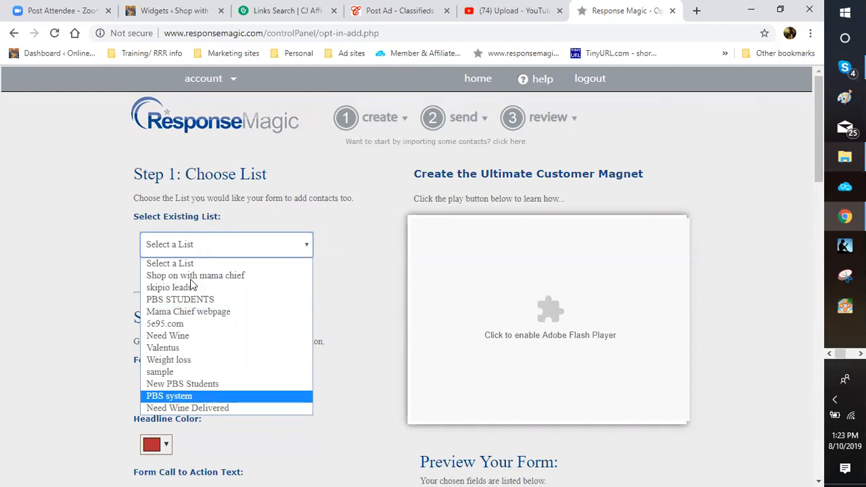
pyautogui.press('Up')
pyautogui.press('Up')
pyautogui.press('Up')
pyautogui.press('Up')
pyautogui.press('Up')
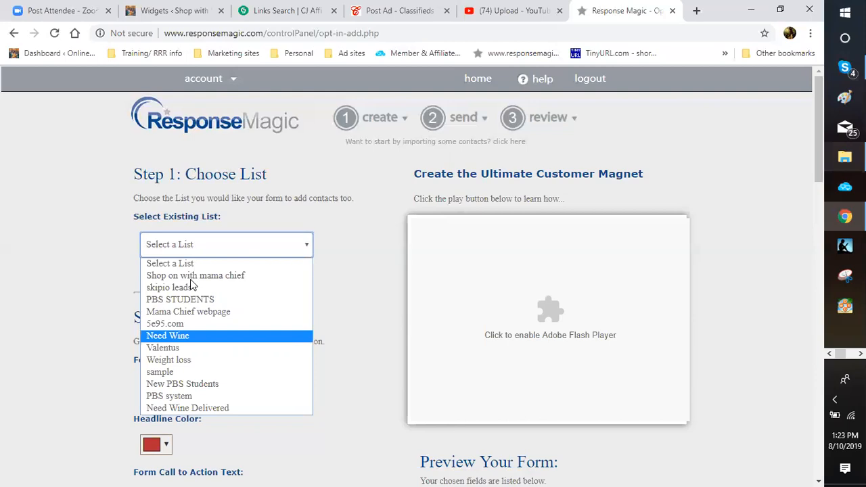
pyautogui.press('Up')
pyautogui.press('Up')
pyautogui.press('Up')
pyautogui.press('Up')
pyautogui.press('Up')
pyautogui.press('Up')
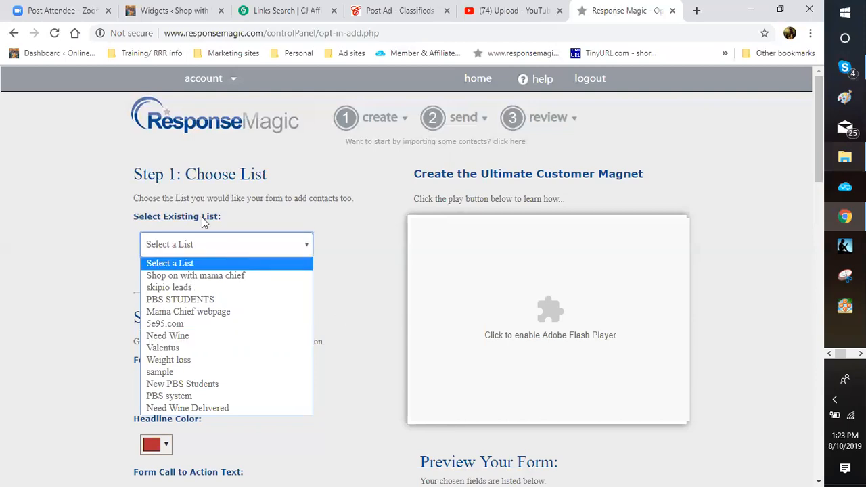
pyautogui.click(209, 263)
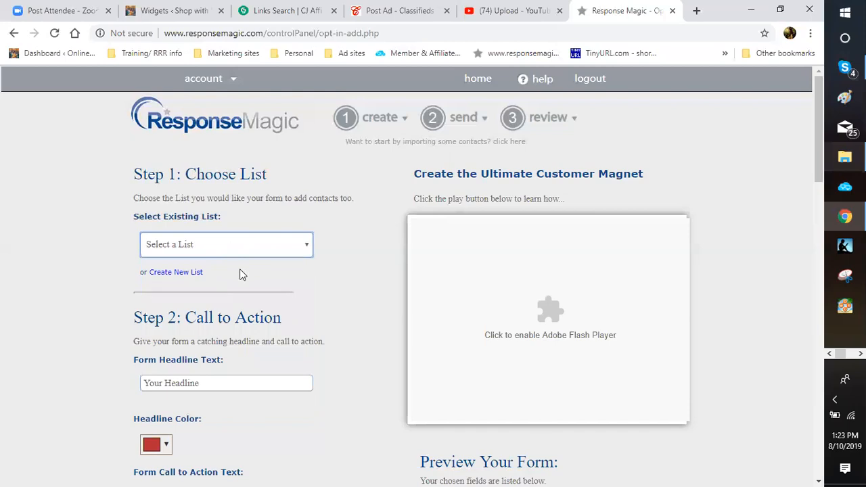
# Step: Scroll down the opt-in form builder and switch back to the WordPress Widgets tab
pyautogui.click(241, 273)
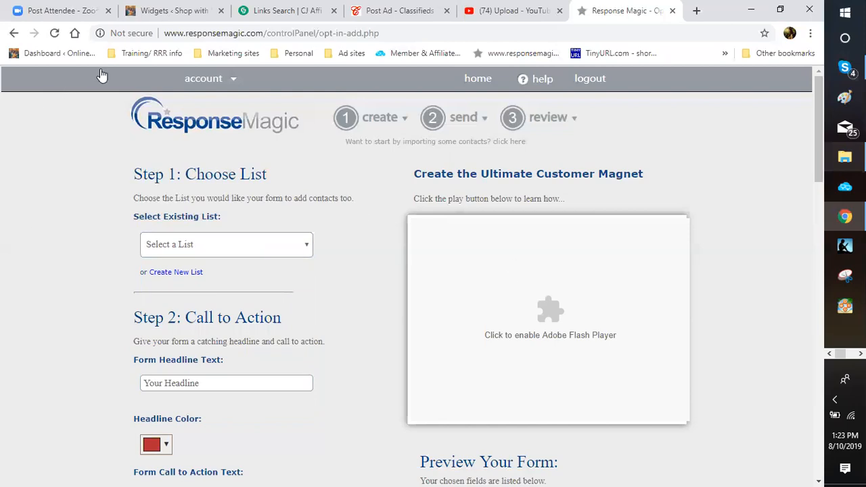
pyautogui.scroll(-2, 101, 76)
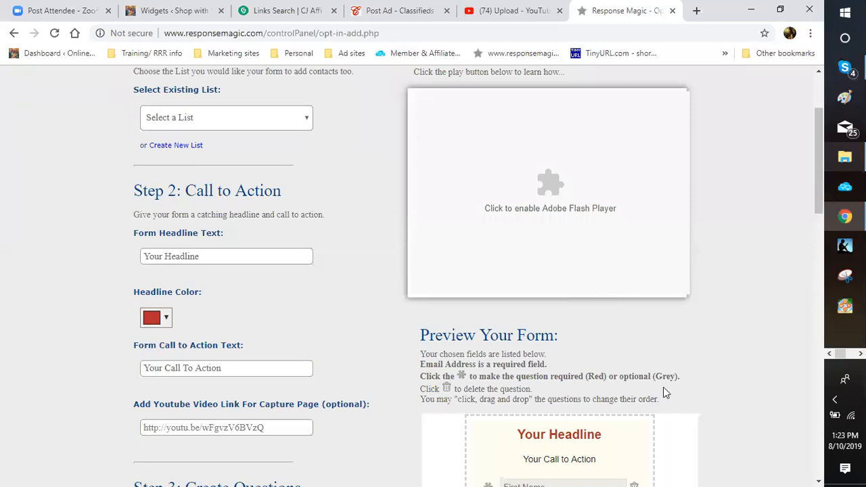
pyautogui.hotkey('ctrl', '2')
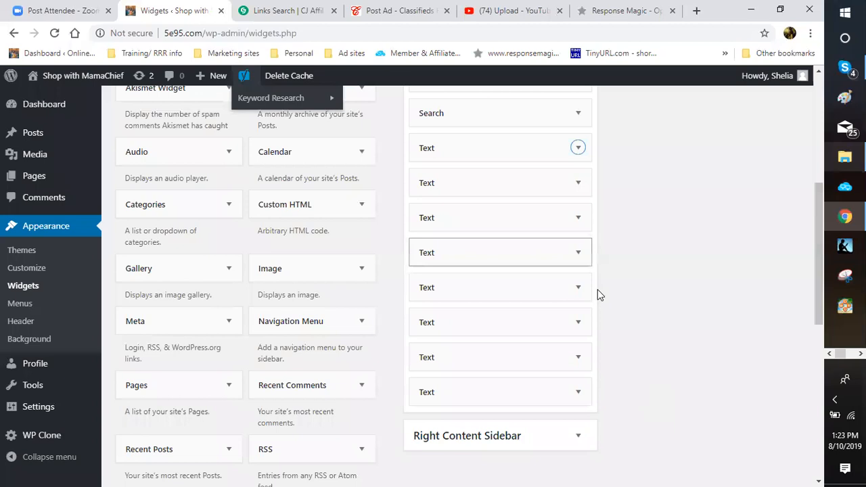
# Step: Visit the live Shop with MamaChief site from the WordPress admin bar
pyautogui.scroll(5, 594, 292)
pyautogui.click(82, 76)
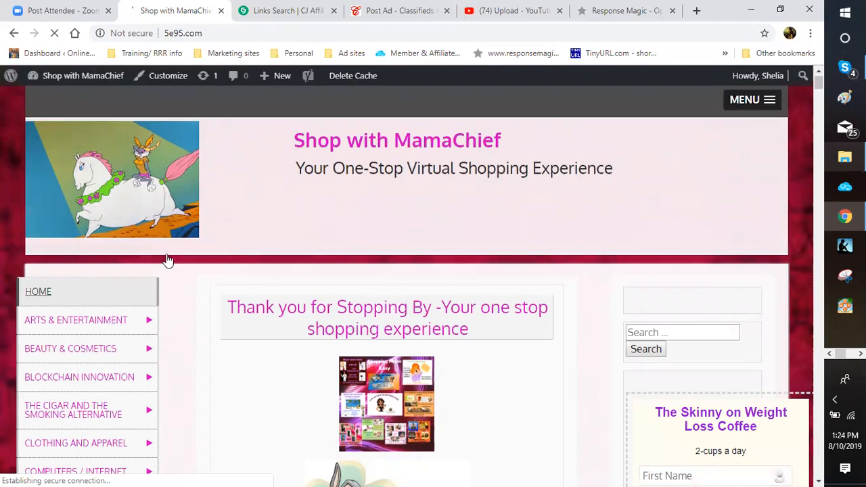
# Step: Scroll the live homepage to inspect the Skinny on Weight Loss Coffee sidebar form, then return to Response Magic
pyautogui.scroll(-6, 168, 261)
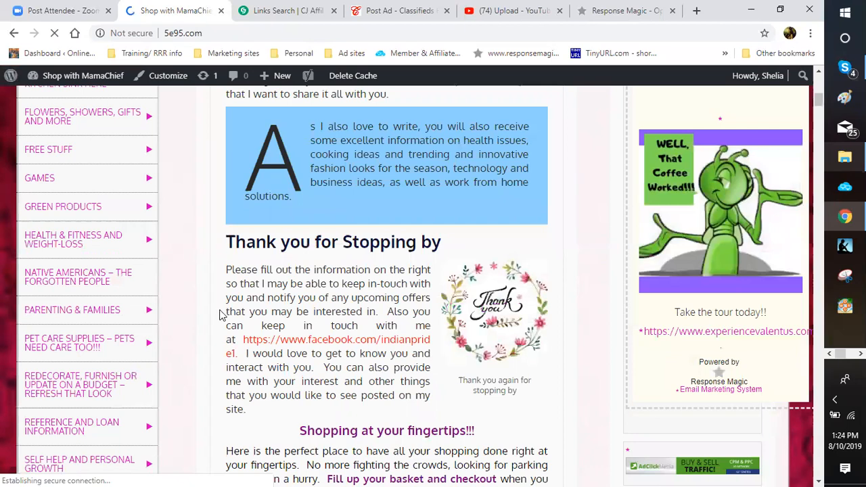
pyautogui.scroll(-4, 219, 314)
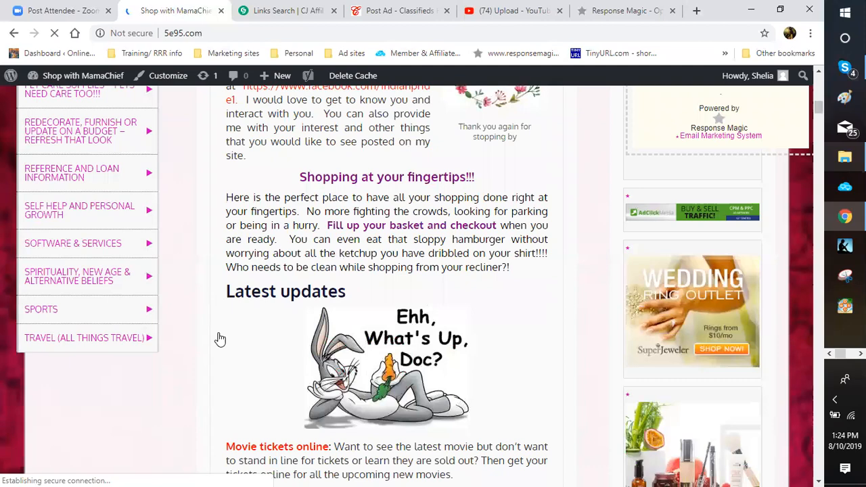
pyautogui.scroll(3, 220, 338)
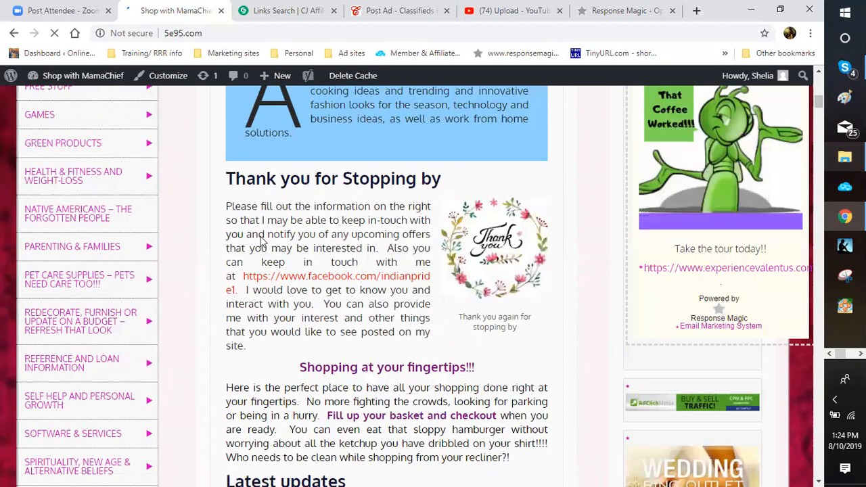
pyautogui.scroll(3, 207, 300)
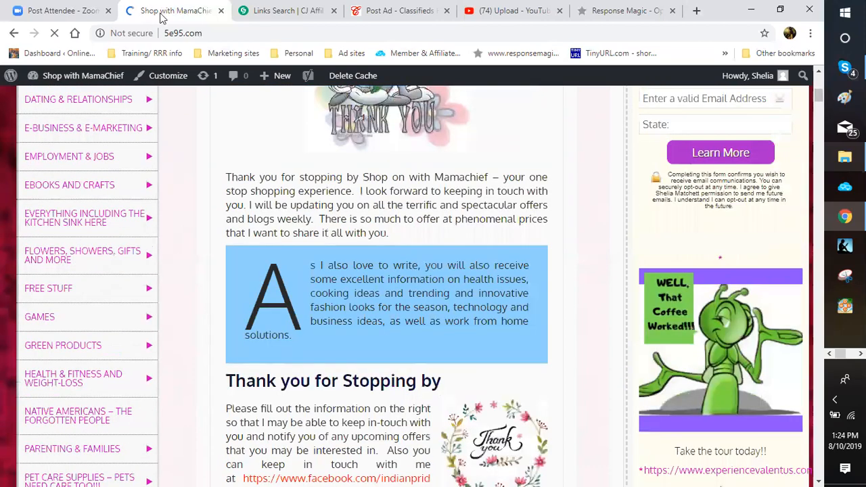
pyautogui.scroll(1, 733, 268)
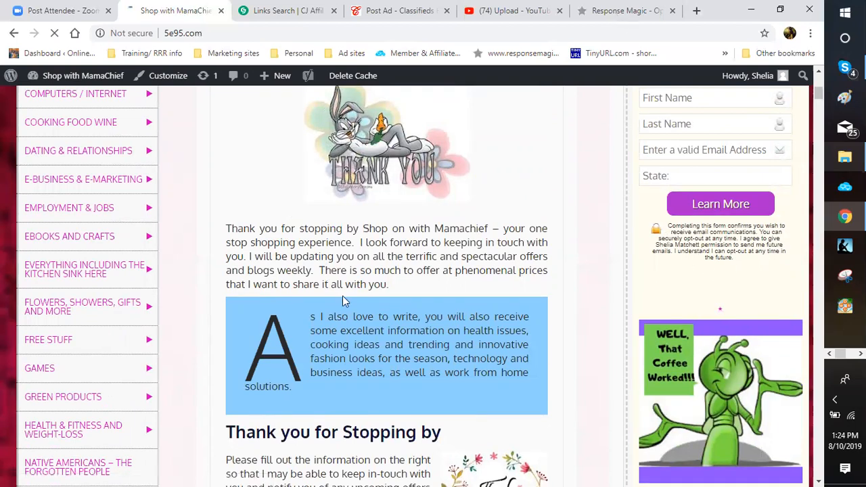
pyautogui.scroll(3, 280, 253)
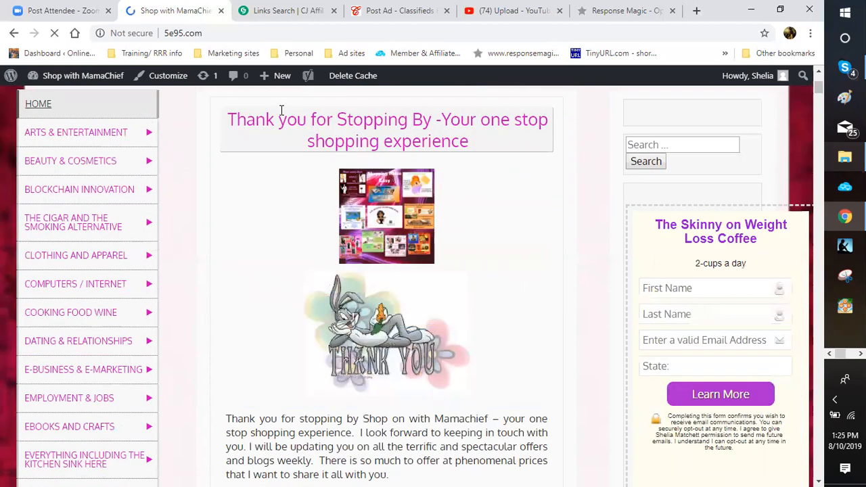
pyautogui.scroll(1, 280, 110)
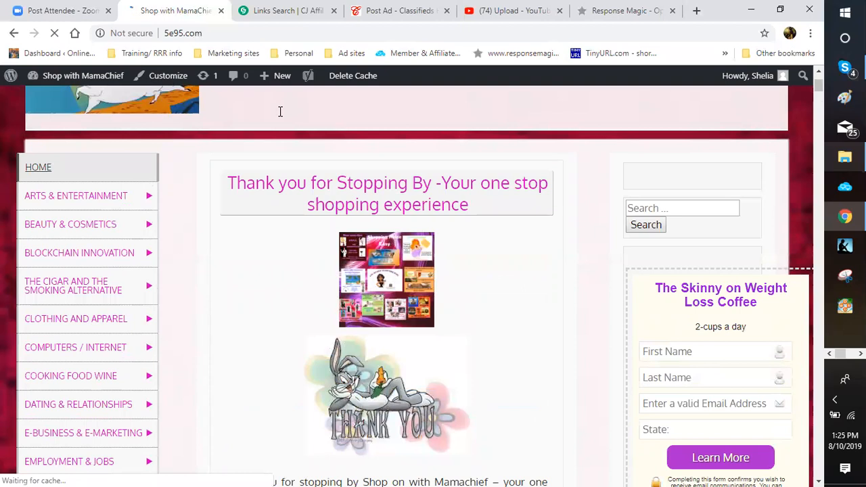
pyautogui.scroll(1, 280, 111)
pyautogui.scroll(1, 280, 111)
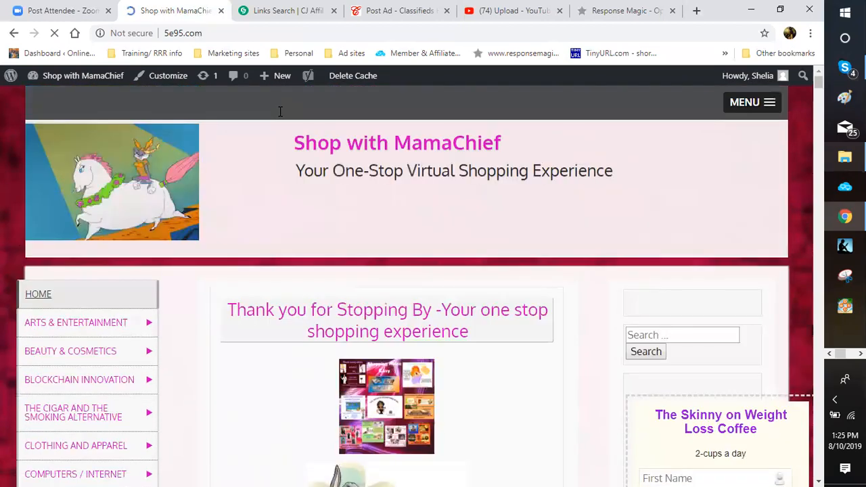
pyautogui.scroll(-1, 280, 111)
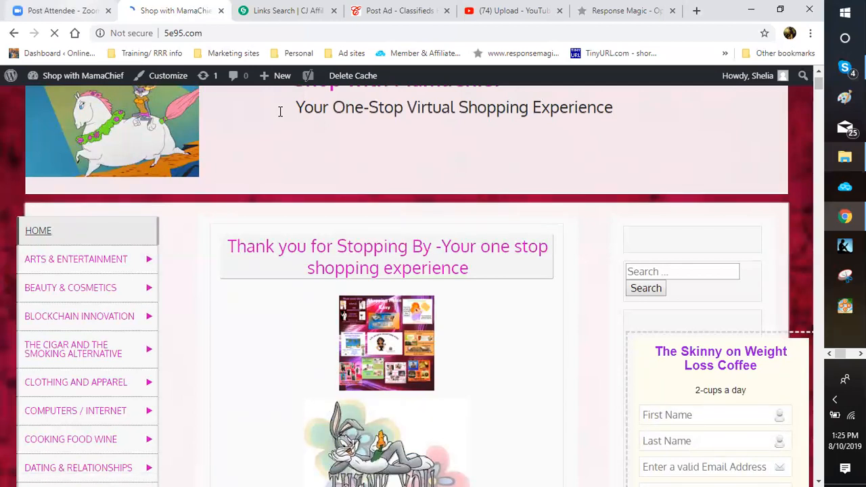
pyautogui.scroll(-2, 280, 111)
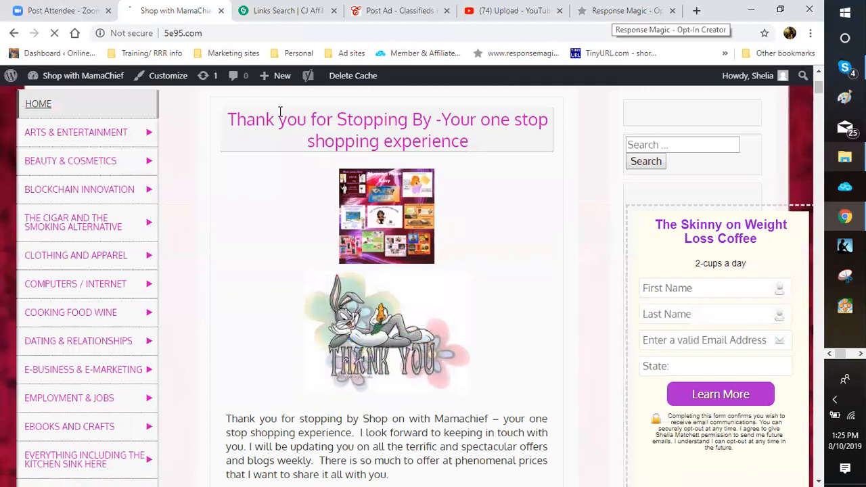
pyautogui.click(612, 12)
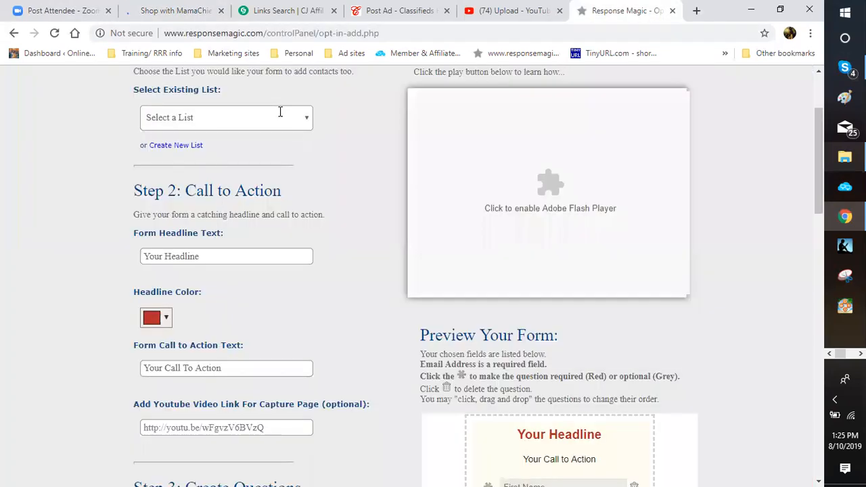
# Step: Cancel the purple headline colour to keep it red, then check the shop site and come back
pyautogui.scroll(-1, 280, 111)
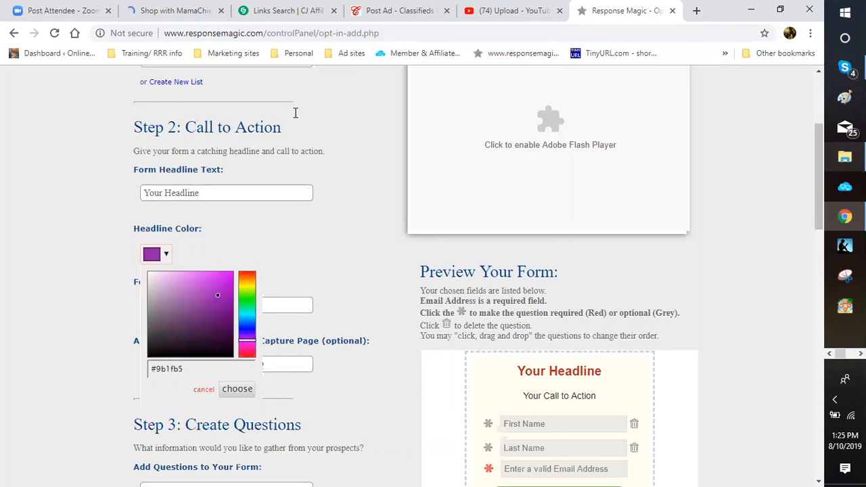
pyautogui.click(266, 126)
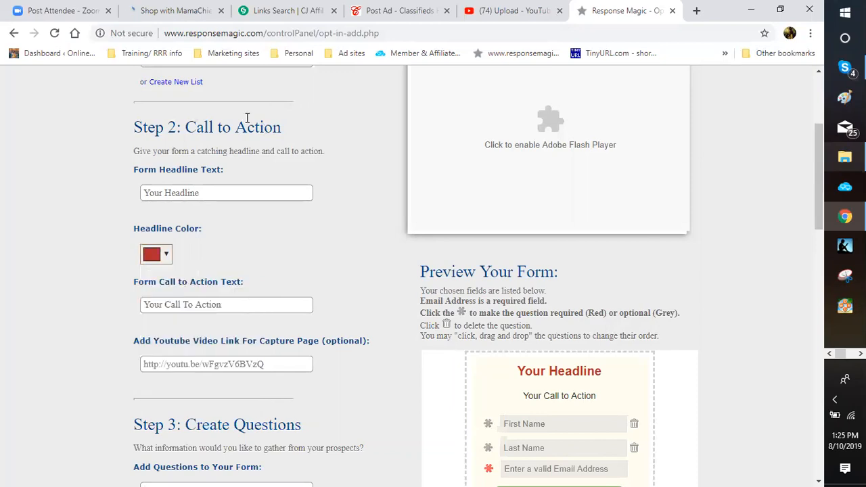
pyautogui.hotkey('ctrl', '2')
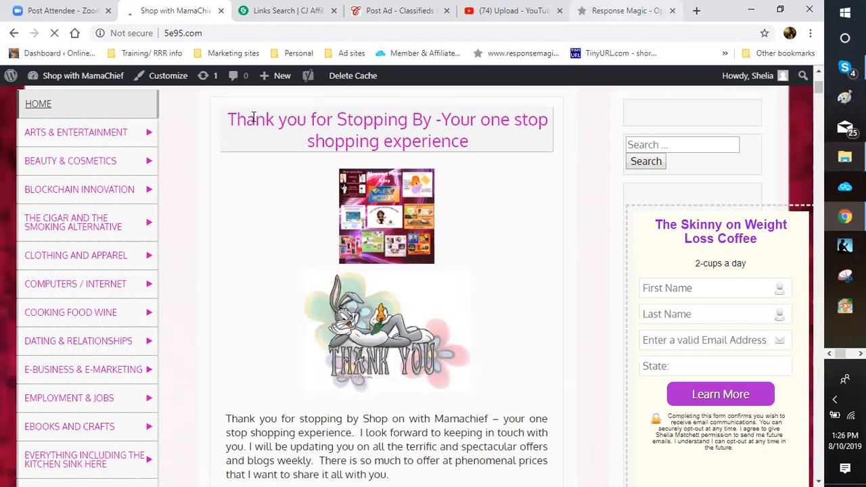
pyautogui.hotkey('ctrl', '6')
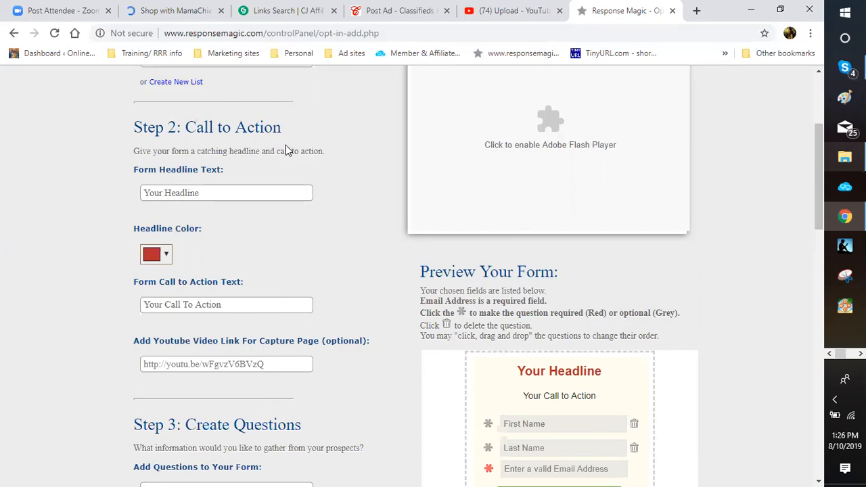
pyautogui.scroll(-3, 289, 150)
pyautogui.scroll(-1, 273, 147)
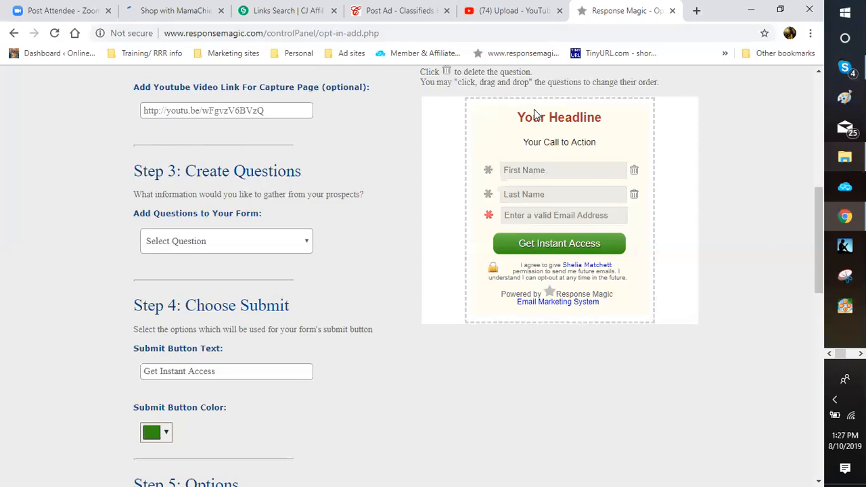
pyautogui.scroll(-1, 482, 149)
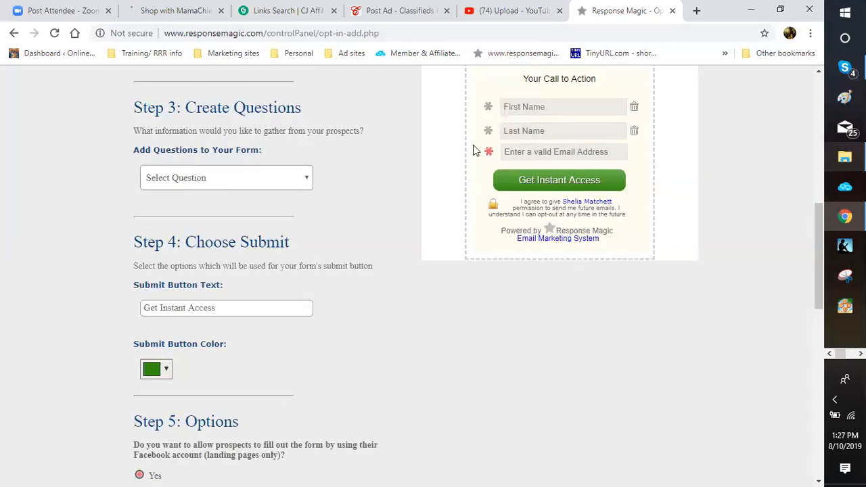
pyautogui.scroll(2, 574, 157)
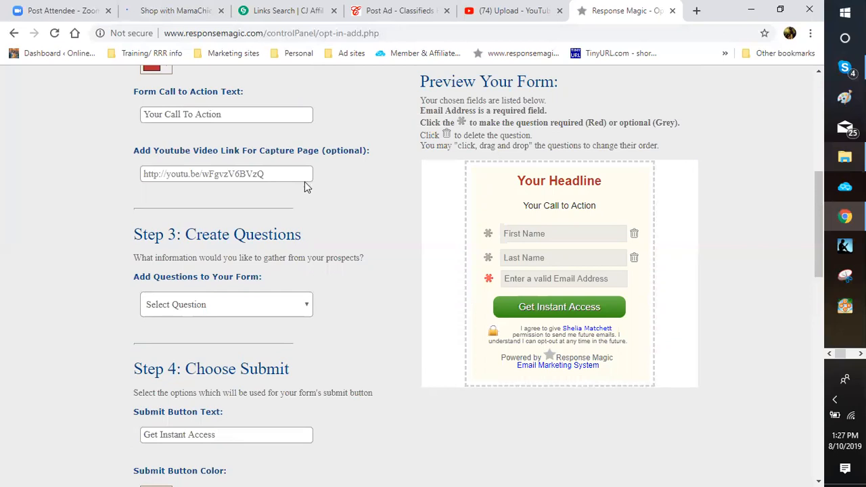
pyautogui.scroll(-2, 257, 211)
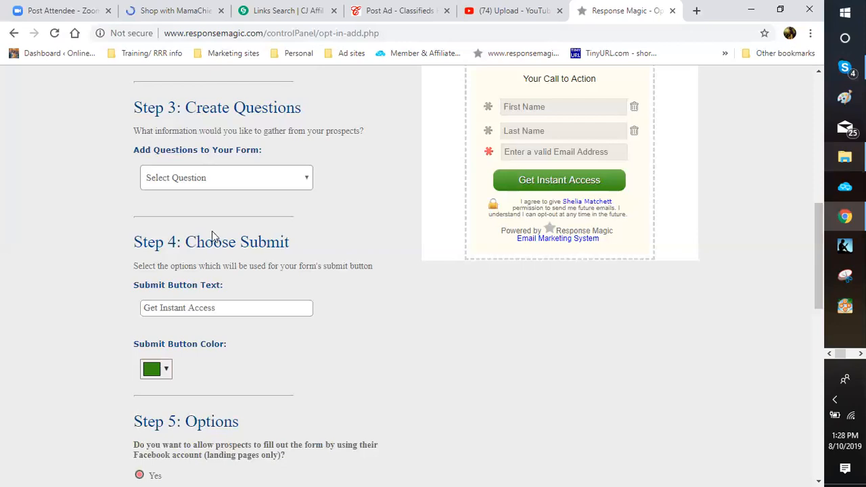
# Step: Browse the Select Question options (Email, Telephone, Street, City, State fields) without adding one
pyautogui.click(213, 177)
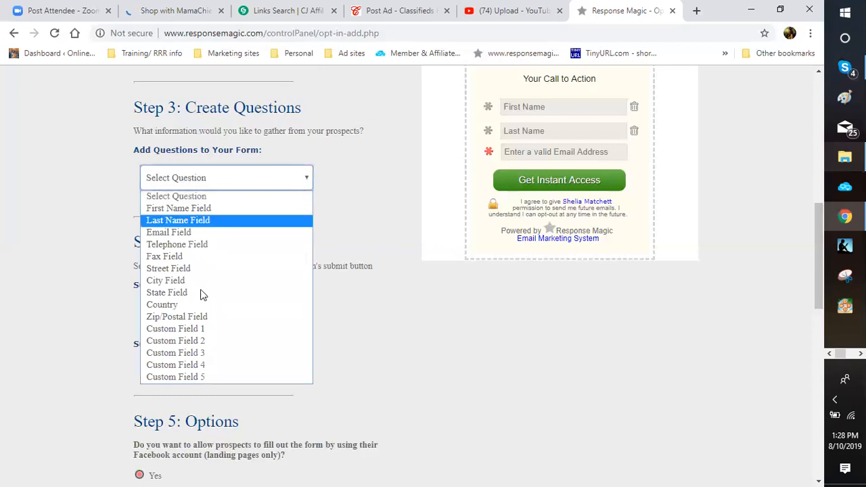
pyautogui.press('Down')
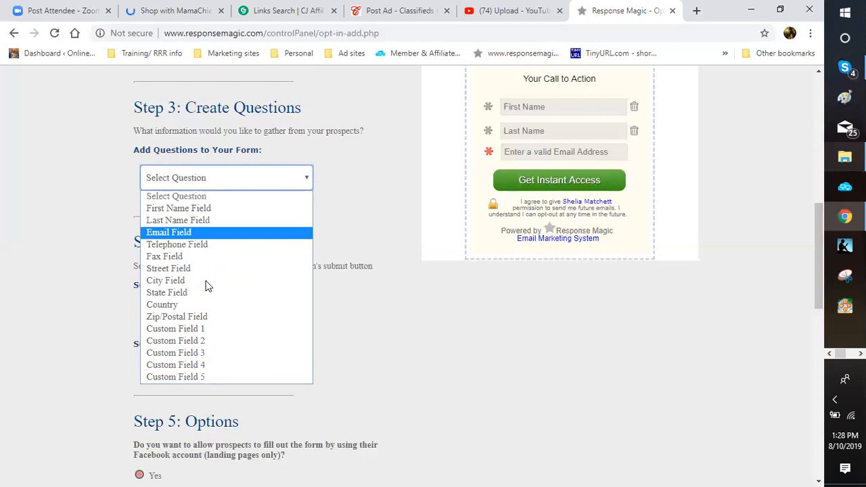
pyautogui.press('Down')
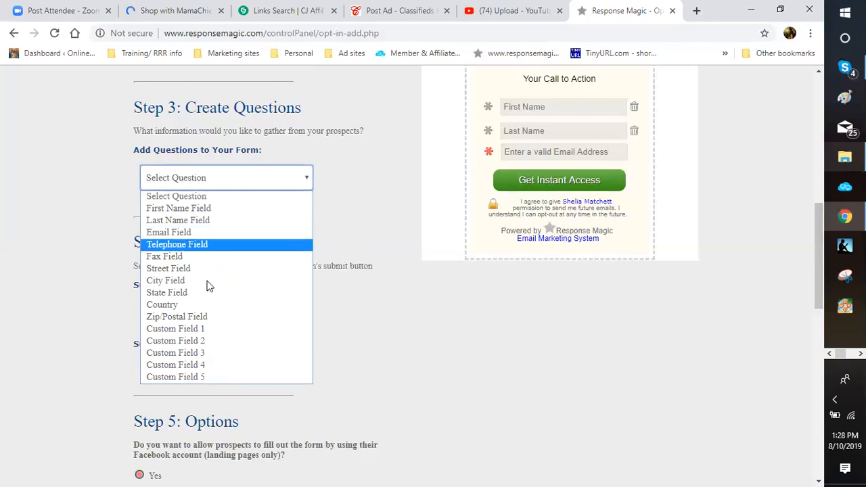
pyautogui.press('Up')
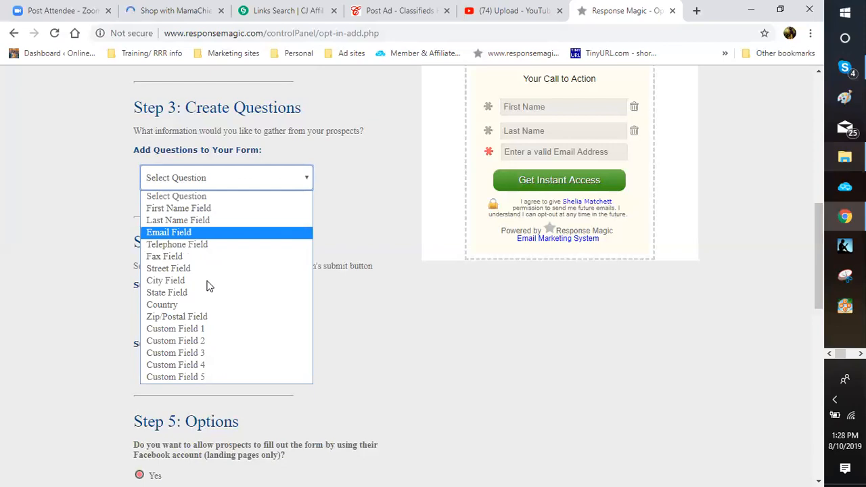
pyautogui.press('Down')
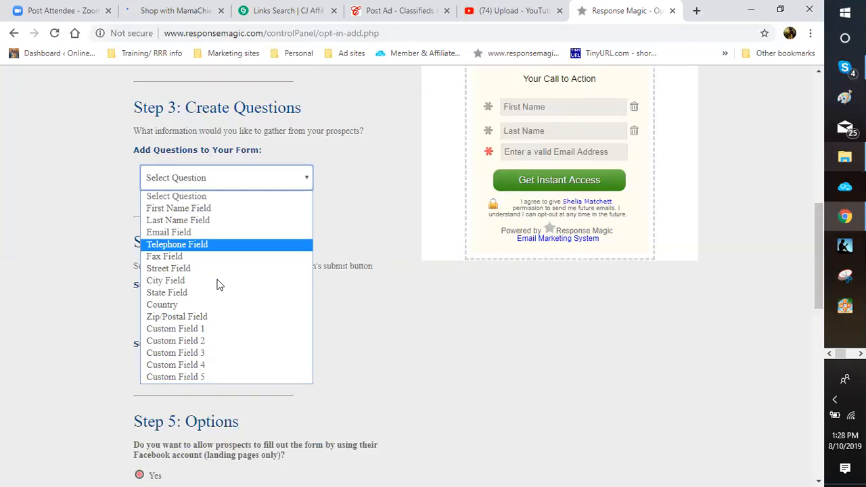
pyautogui.press('Up')
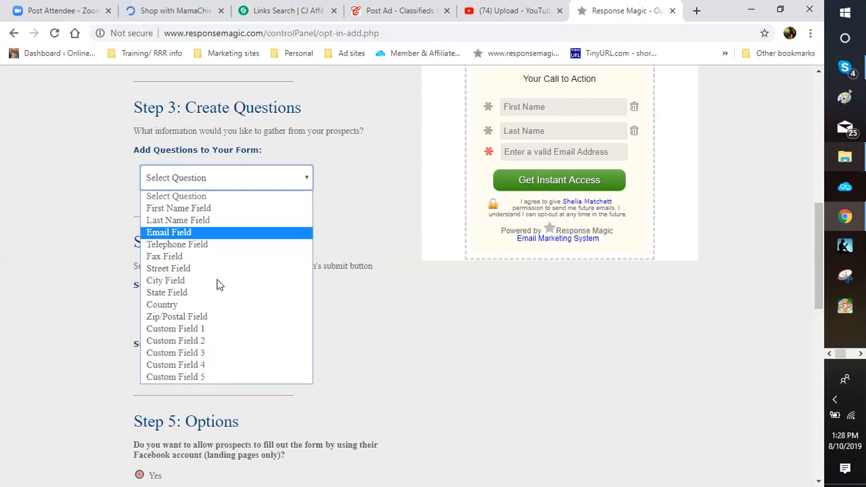
pyautogui.press('Up')
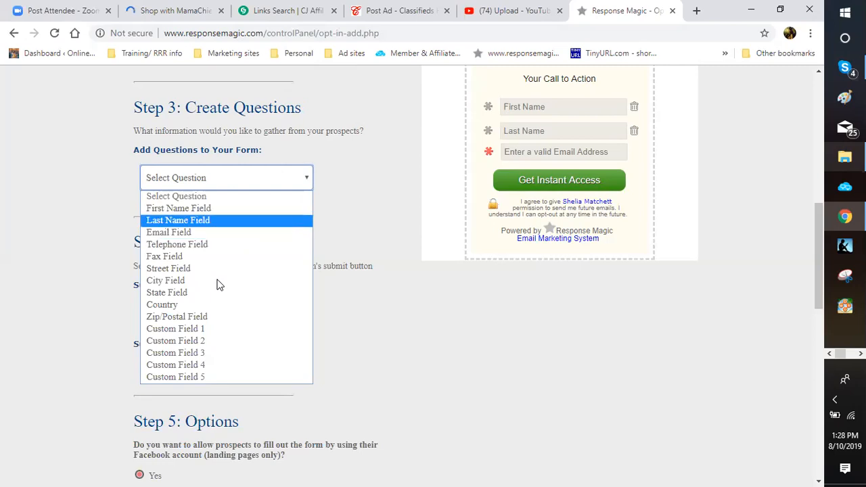
pyautogui.press('Down')
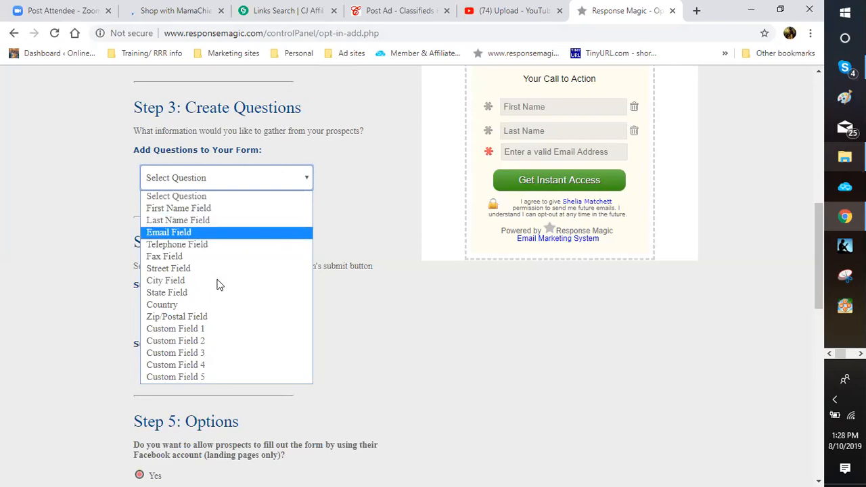
pyautogui.press('Down')
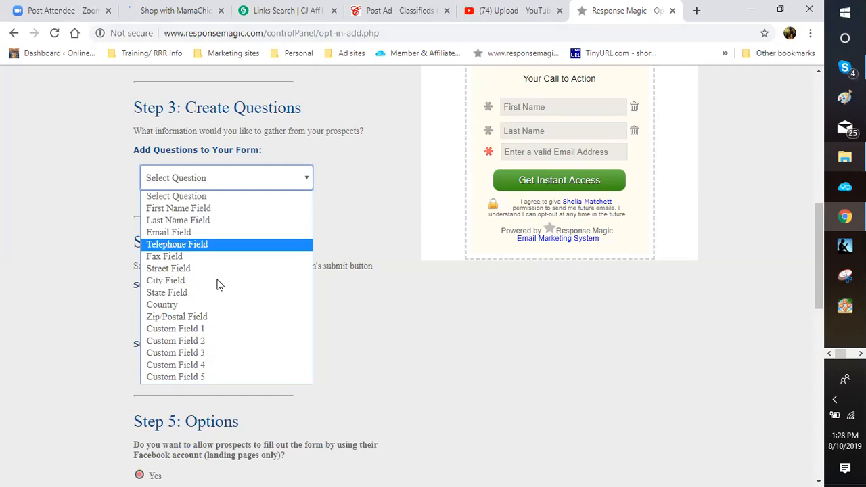
pyautogui.press('Down')
pyautogui.press('Down')
pyautogui.press('Down')
pyautogui.press('Down')
pyautogui.press('Up')
pyautogui.press('Up')
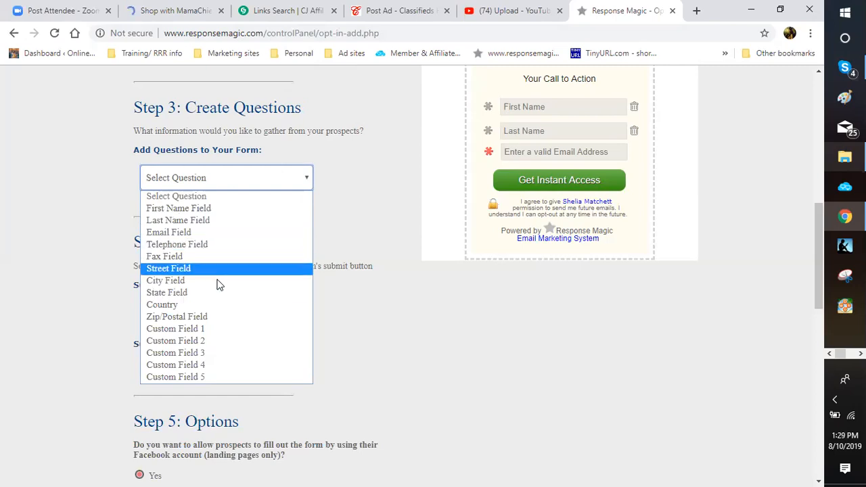
pyautogui.press('Down')
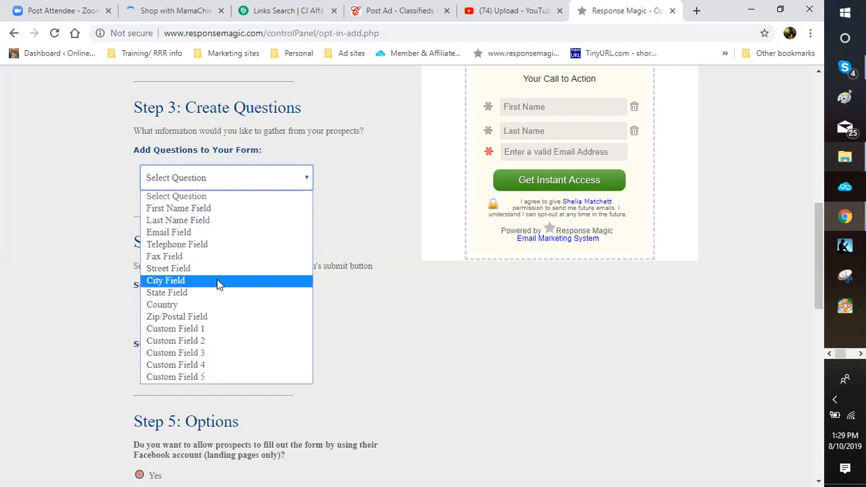
pyautogui.press('Down')
pyautogui.press('Up')
pyautogui.press('l')
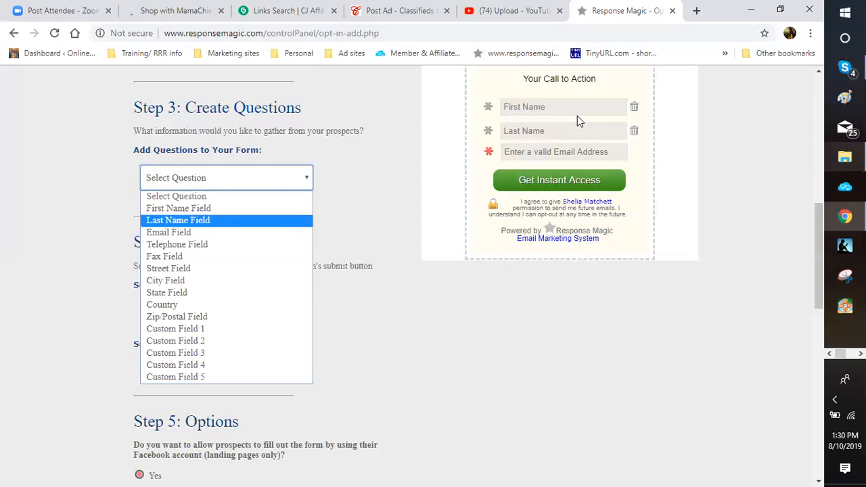
pyautogui.press('Down')
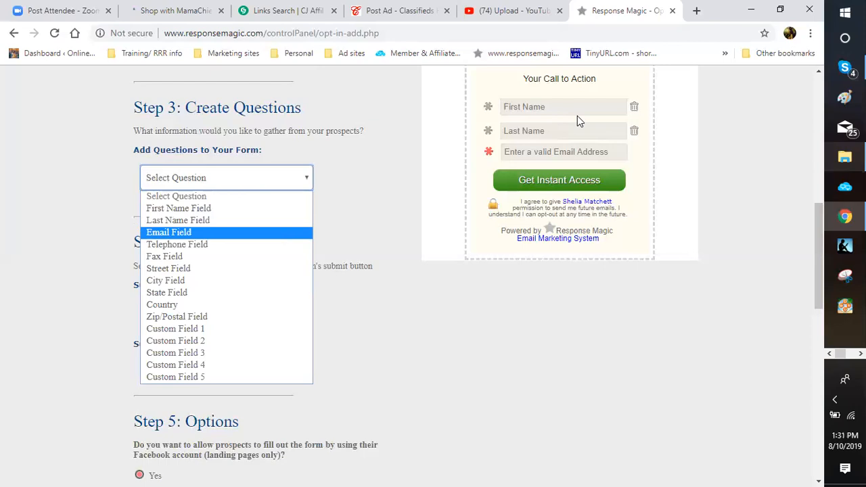
# Step: Leave the question list unchosen and scroll to the Step 4 Get Instant Access button and Step 5
pyautogui.scroll(-1, 555, 262)
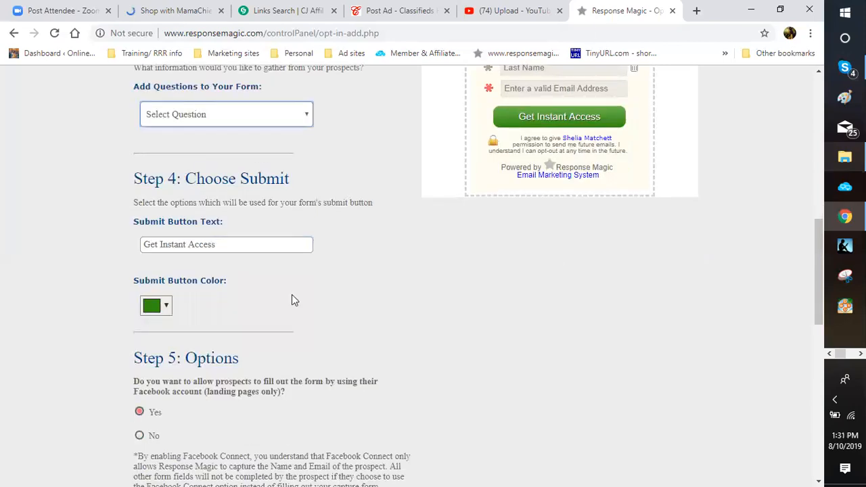
pyautogui.scroll(1, 173, 309)
pyautogui.scroll(1, 170, 311)
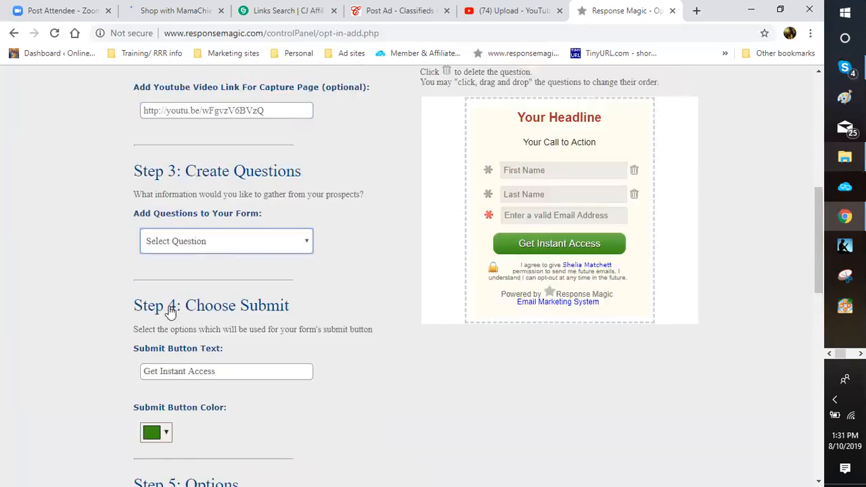
pyautogui.scroll(2, 170, 310)
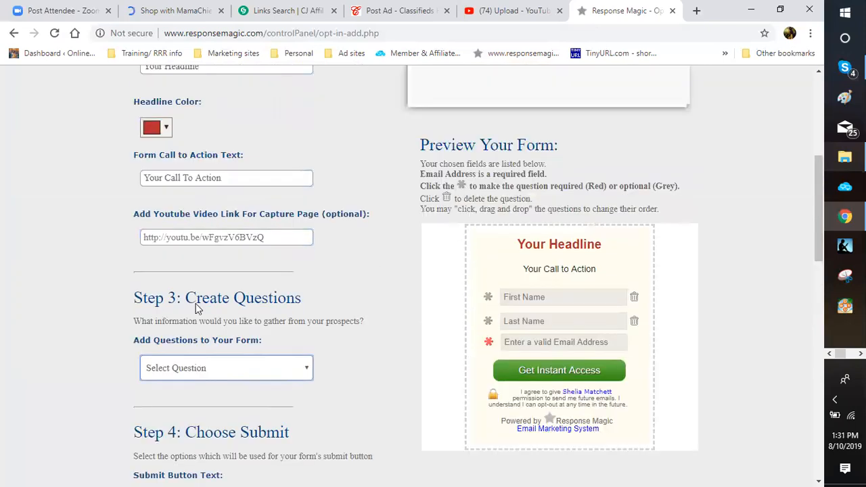
pyautogui.scroll(-3, 196, 308)
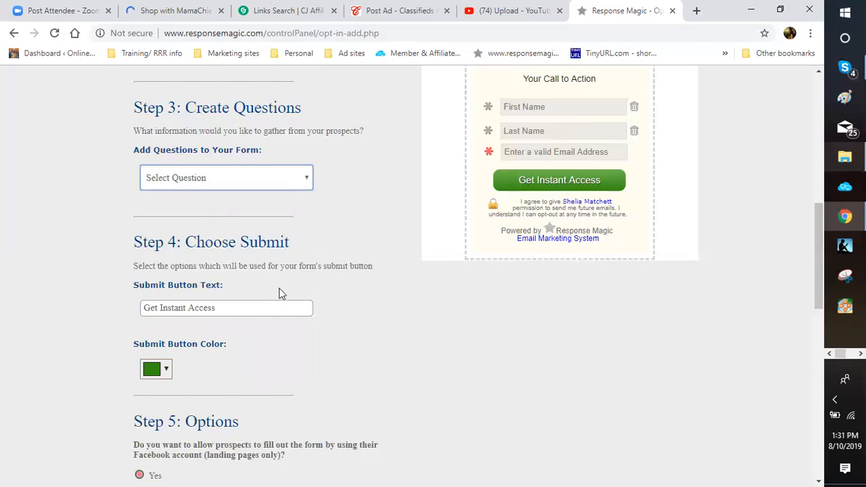
pyautogui.scroll(-1, 276, 290)
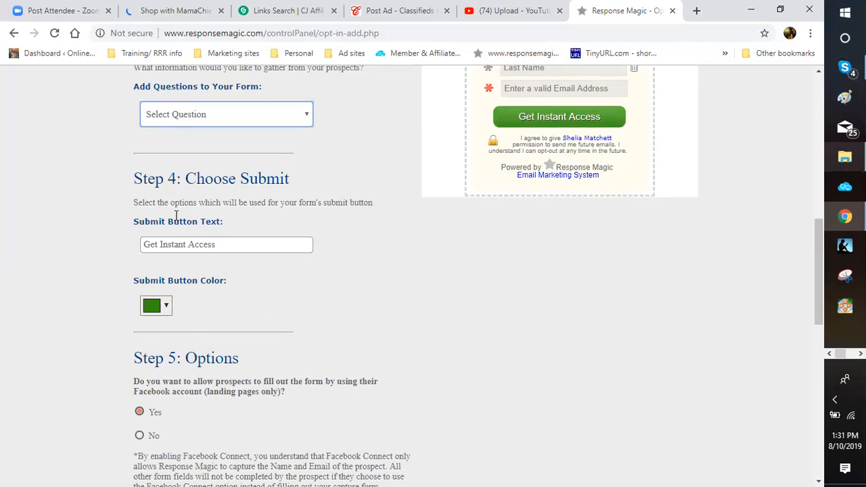
pyautogui.scroll(-1, 154, 178)
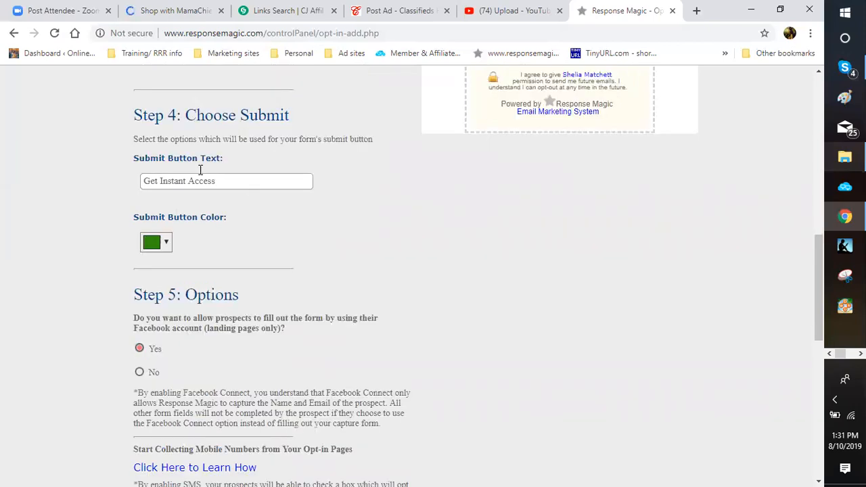
pyautogui.scroll(-1, 199, 168)
pyautogui.scroll(-2, 199, 169)
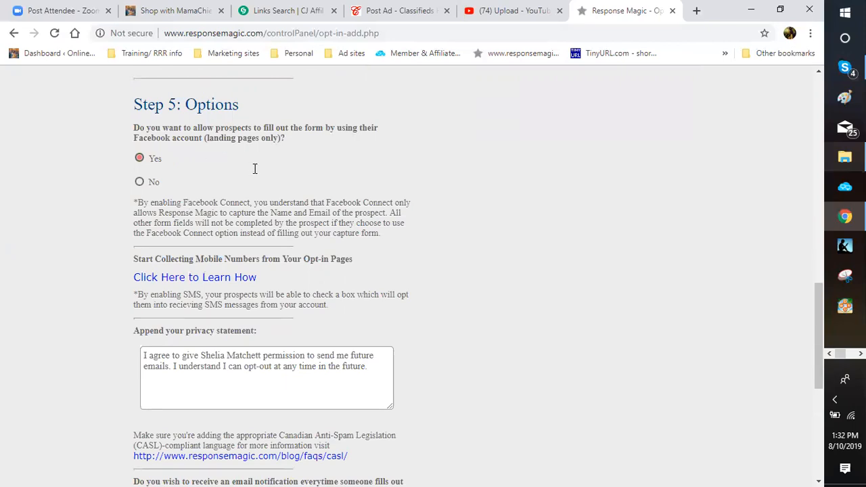
pyautogui.scroll(-1, 257, 170)
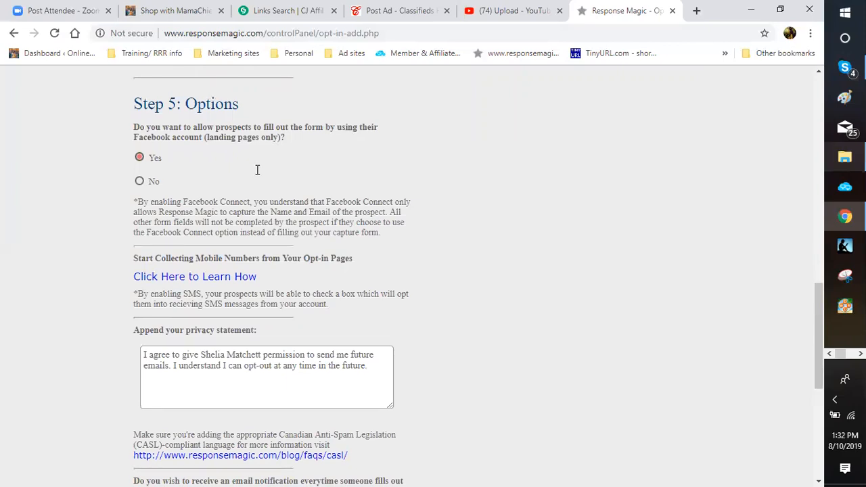
pyautogui.scroll(-3, 257, 170)
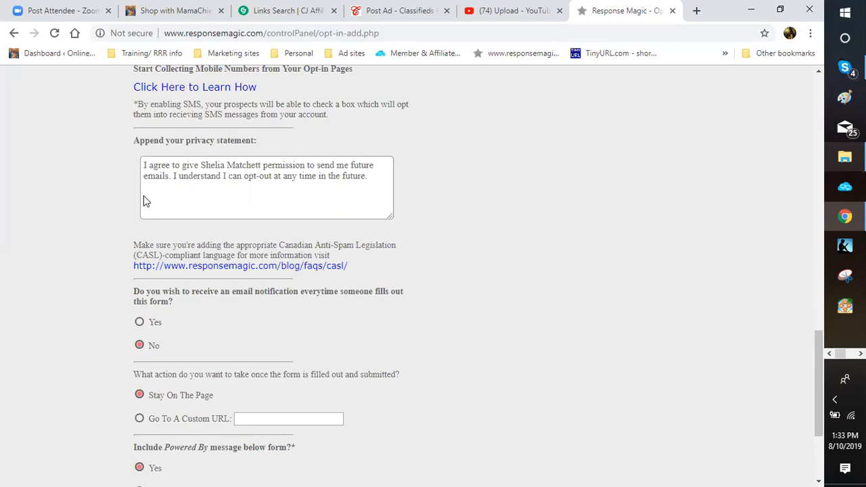
pyautogui.scroll(-1, 144, 201)
pyautogui.scroll(-1, 143, 201)
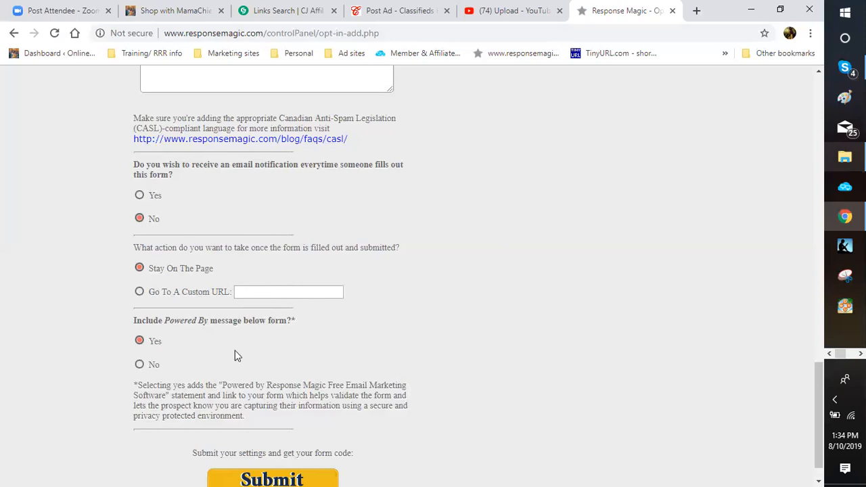
pyautogui.scroll(-1, 215, 323)
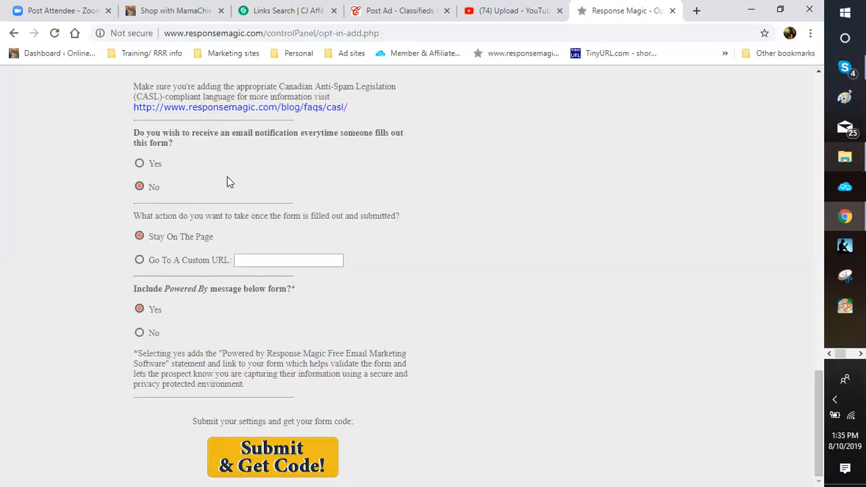
# Step: Scroll through the Step 5 options down to Submit & Get Code, then switch to the shop site
pyautogui.scroll(3, 222, 181)
pyautogui.scroll(9, 221, 181)
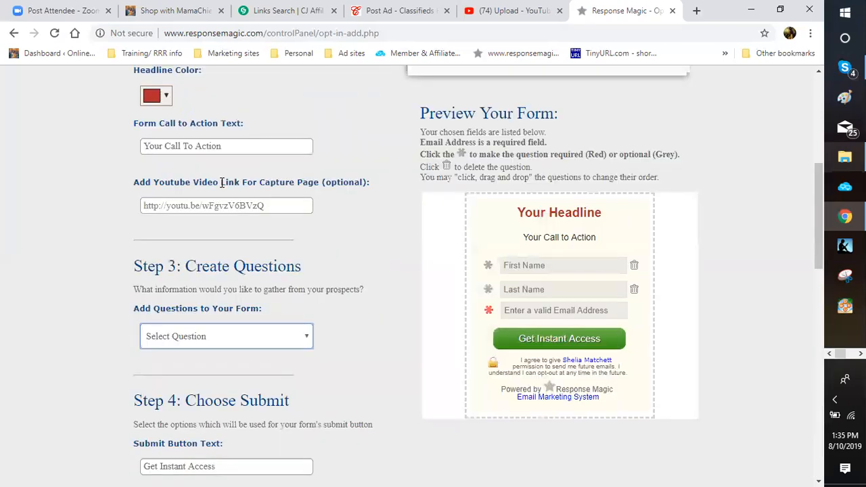
pyautogui.scroll(-3, 187, 302)
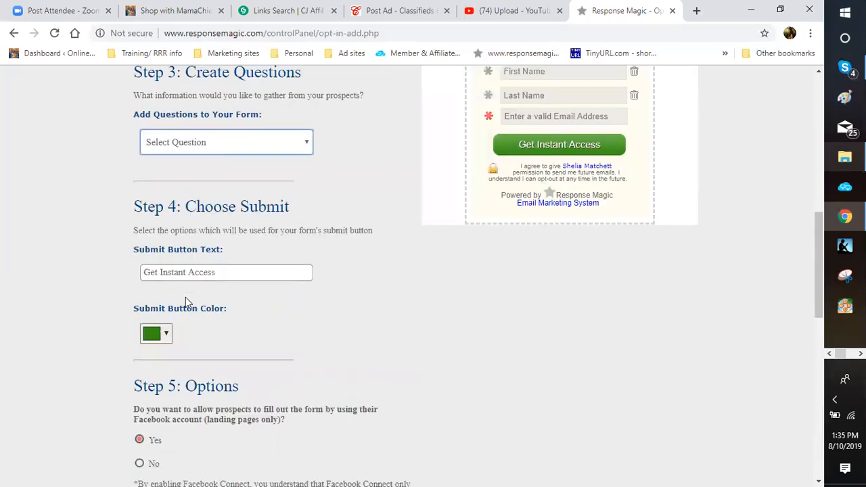
pyautogui.scroll(5, 162, 267)
pyautogui.scroll(-6, 203, 230)
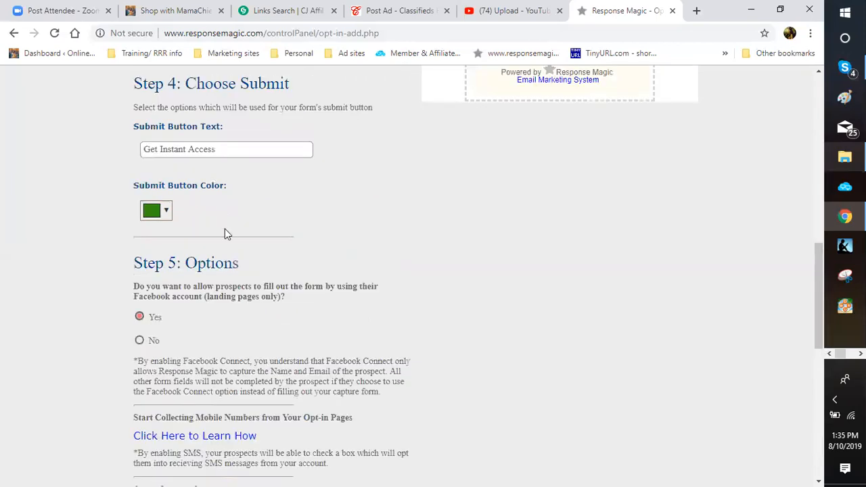
pyautogui.scroll(-3, 166, 275)
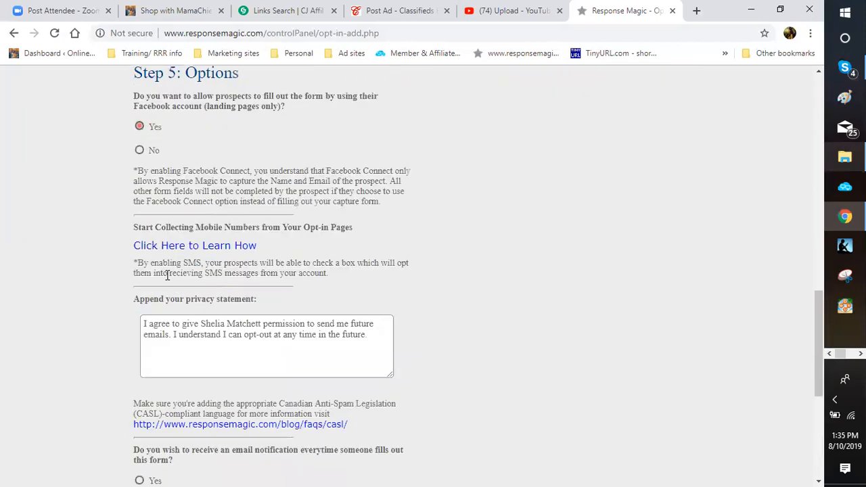
pyautogui.scroll(-5, 290, 295)
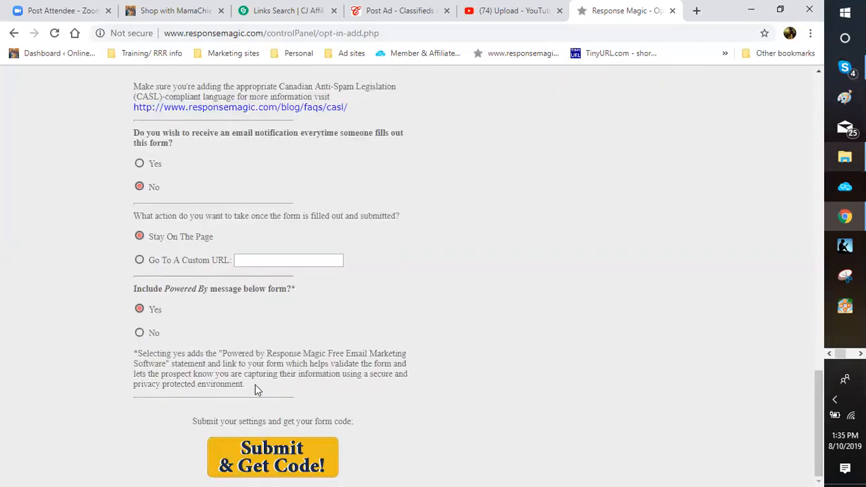
pyautogui.scroll(6, 255, 384)
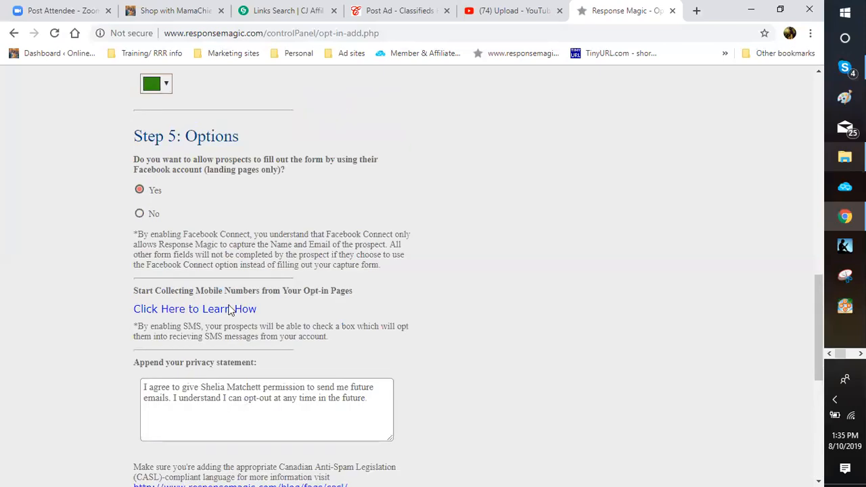
pyautogui.scroll(-1, 230, 305)
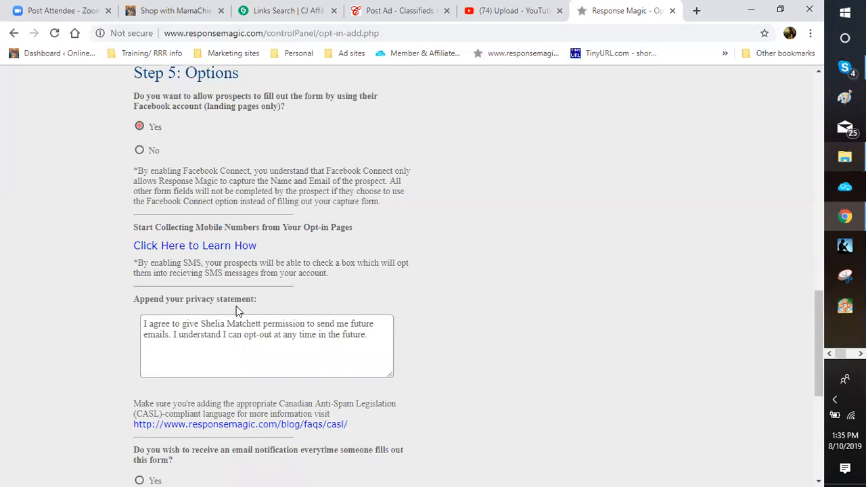
pyautogui.scroll(-2, 270, 284)
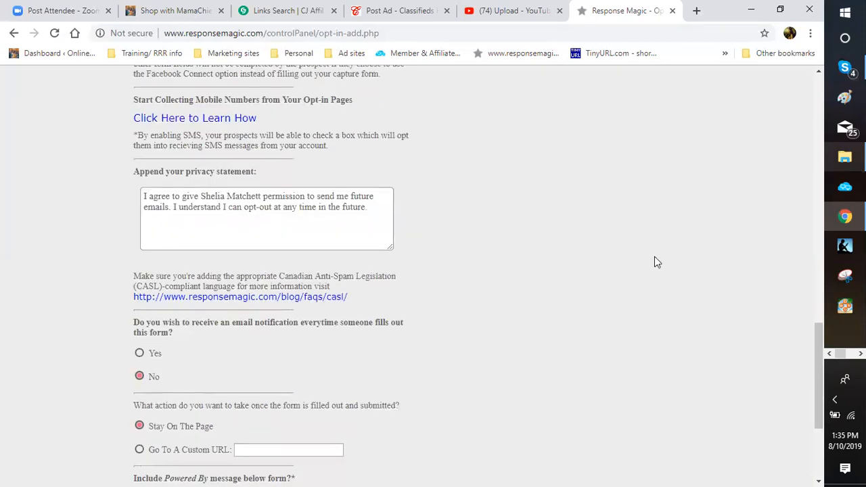
pyautogui.scroll(-3, 653, 269)
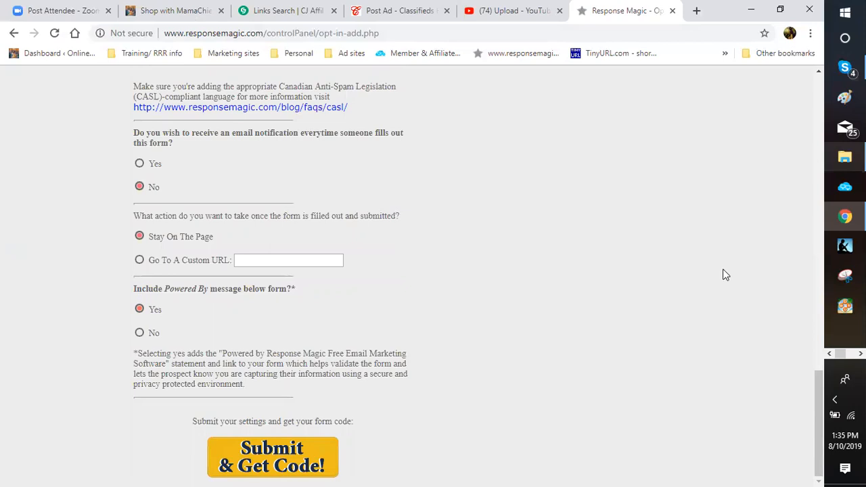
pyautogui.hotkey('ctrl', '2')
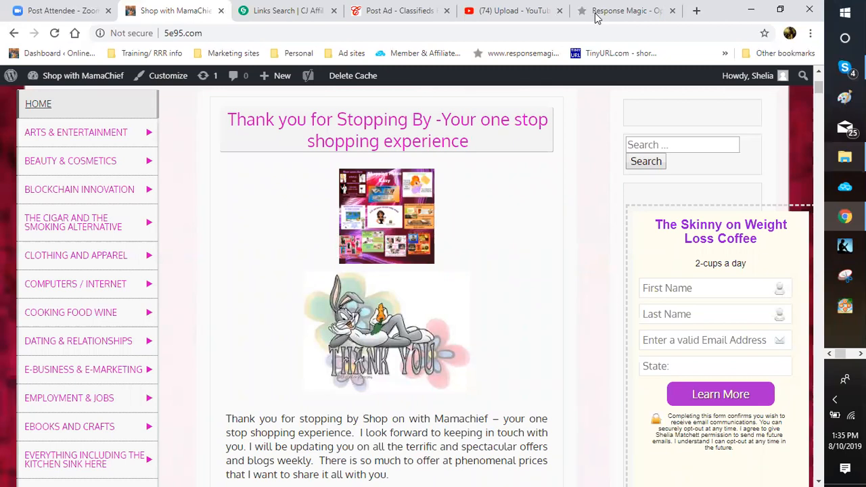
# Step: Scroll past the Plus-sized fashions, Wedding help, Cryptocurrency and Wine club sections, then return to Response Magic
pyautogui.scroll(-1, 595, 145)
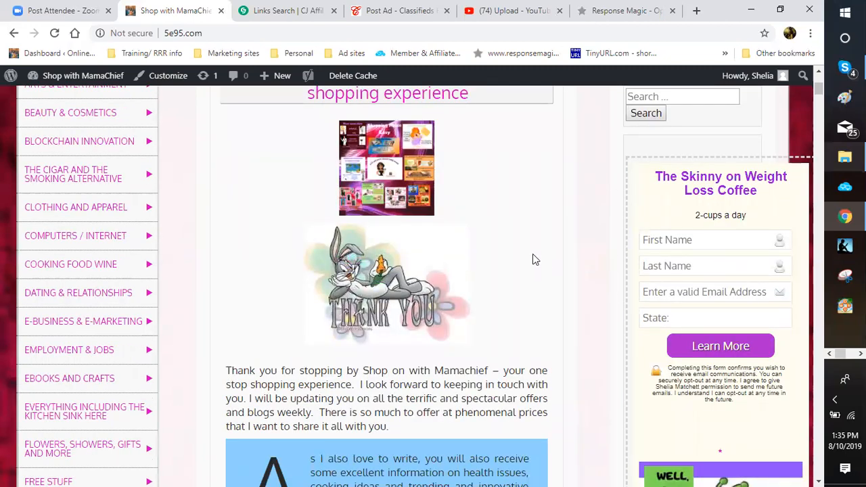
pyautogui.scroll(-3, 532, 257)
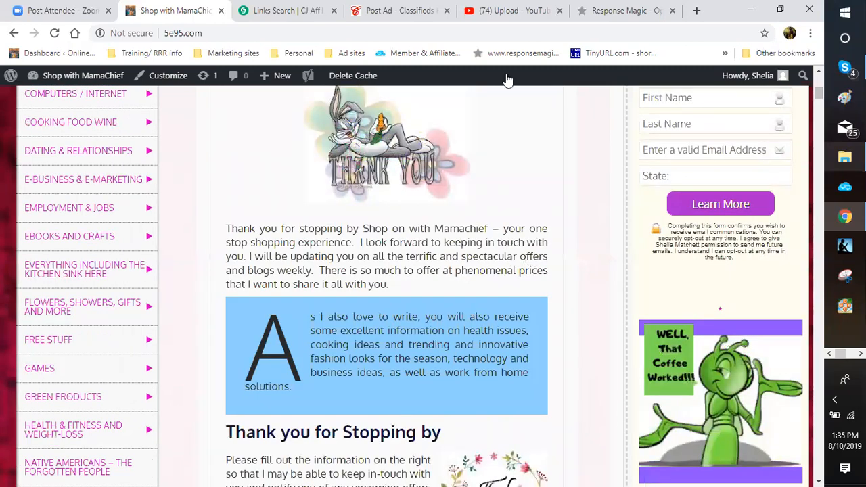
pyautogui.scroll(-7, 545, 126)
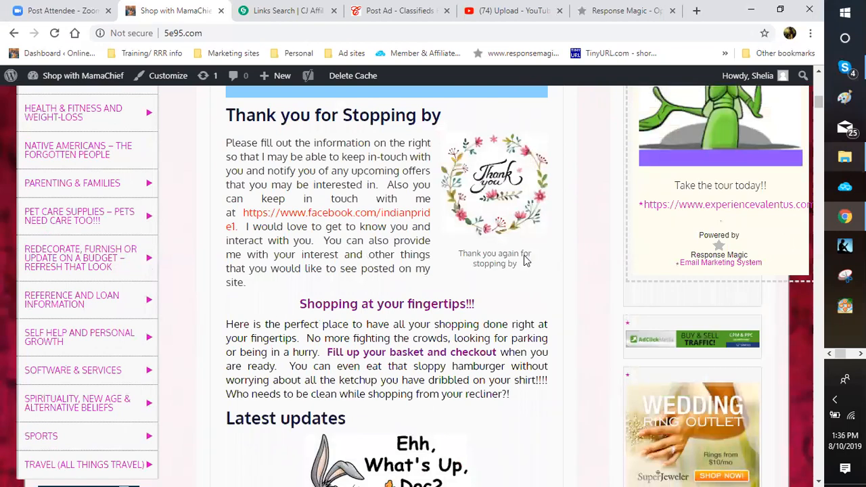
pyautogui.scroll(-10, 250, 199)
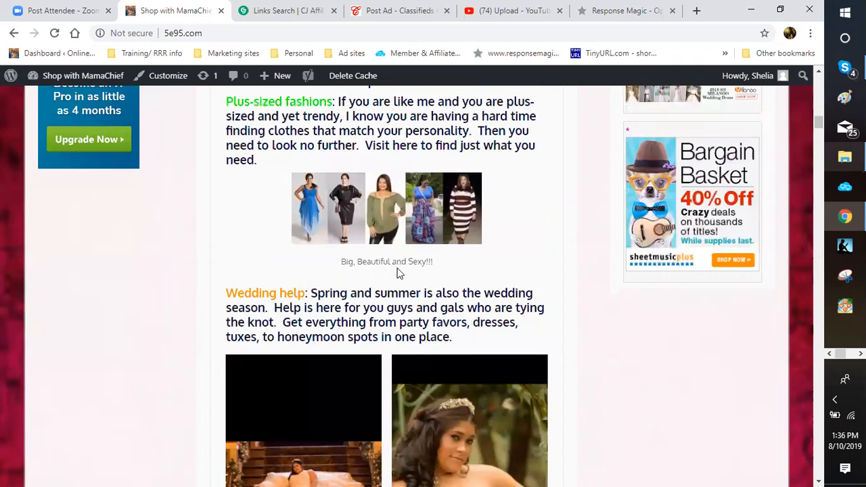
pyautogui.scroll(-5, 398, 272)
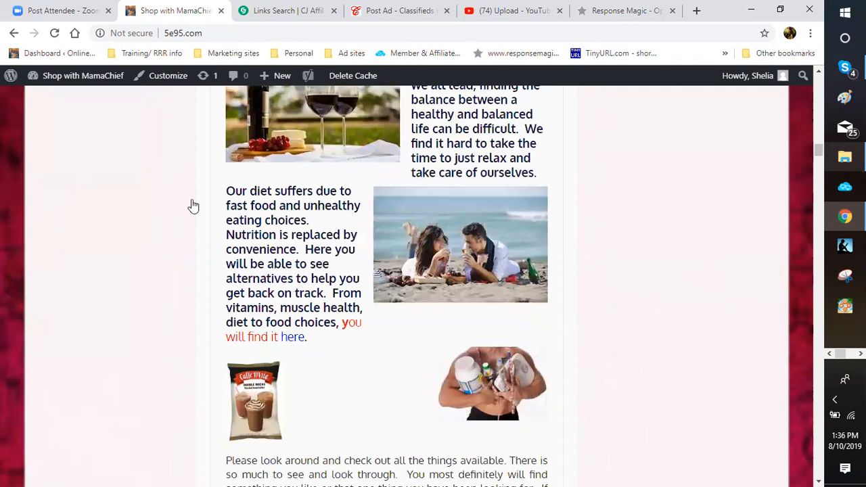
pyautogui.scroll(-3, 194, 205)
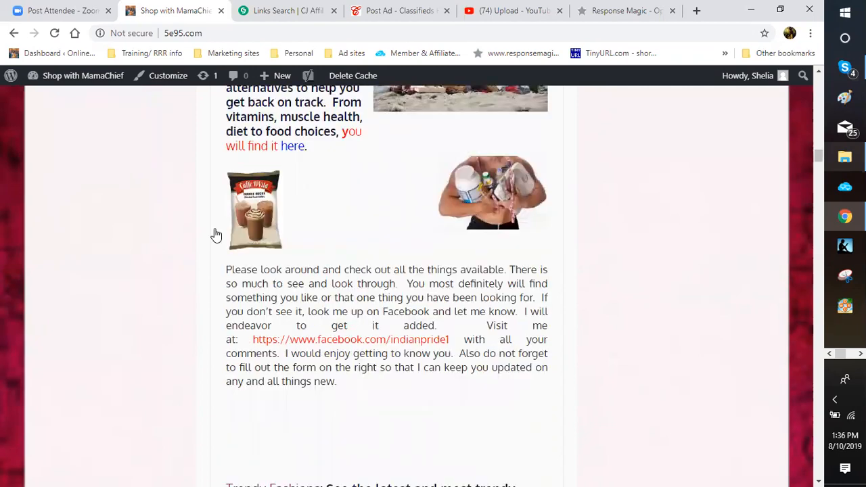
pyautogui.scroll(5, 215, 234)
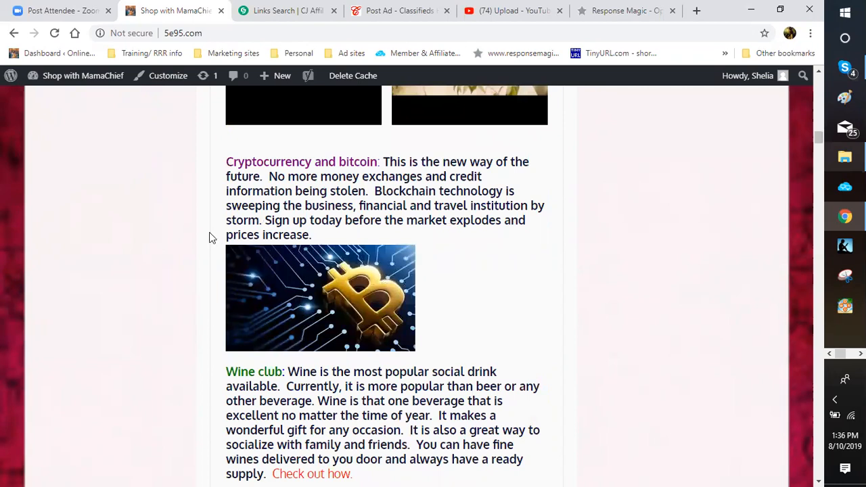
pyautogui.scroll(4, 212, 238)
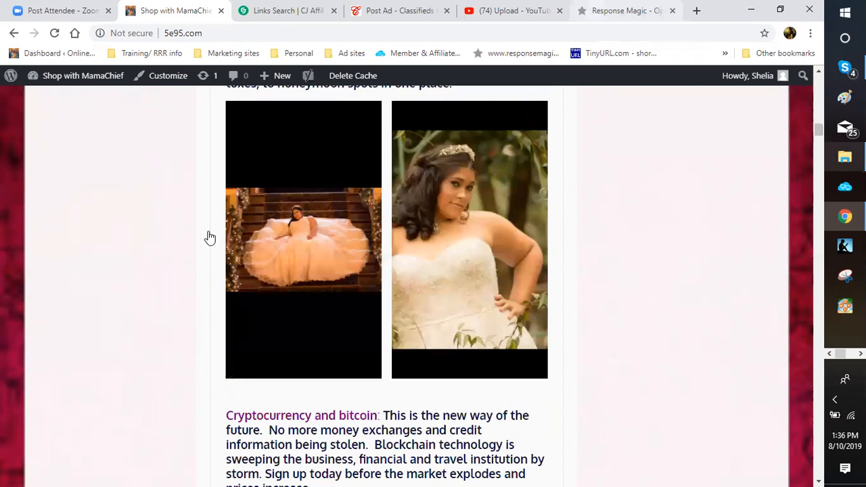
pyautogui.hotkey('ctrl', '6')
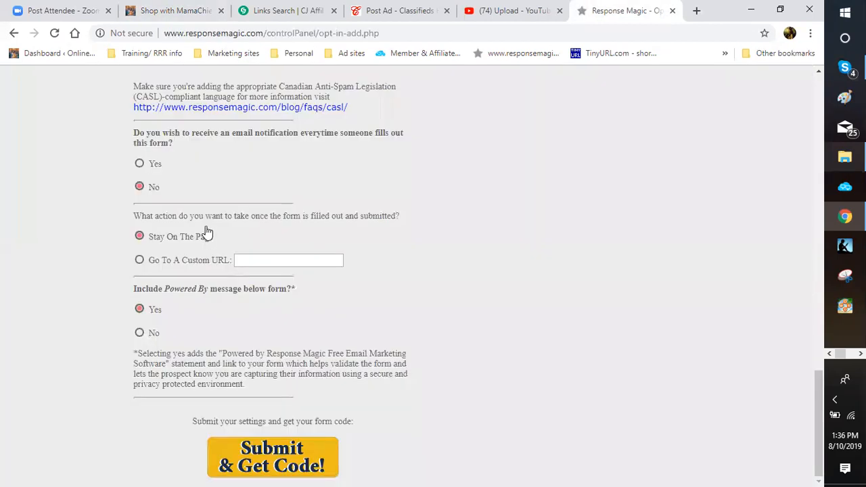
# Step: Scroll to the top and open the saved opt-in forms list under Customer Magnets
pyautogui.scroll(2, 207, 231)
pyautogui.scroll(5, 207, 230)
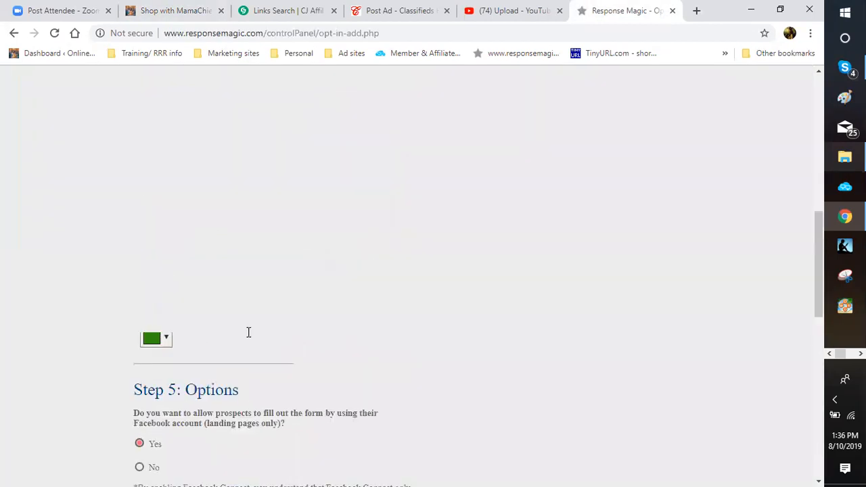
pyautogui.scroll(15, 248, 330)
pyautogui.moveTo(550, 118)
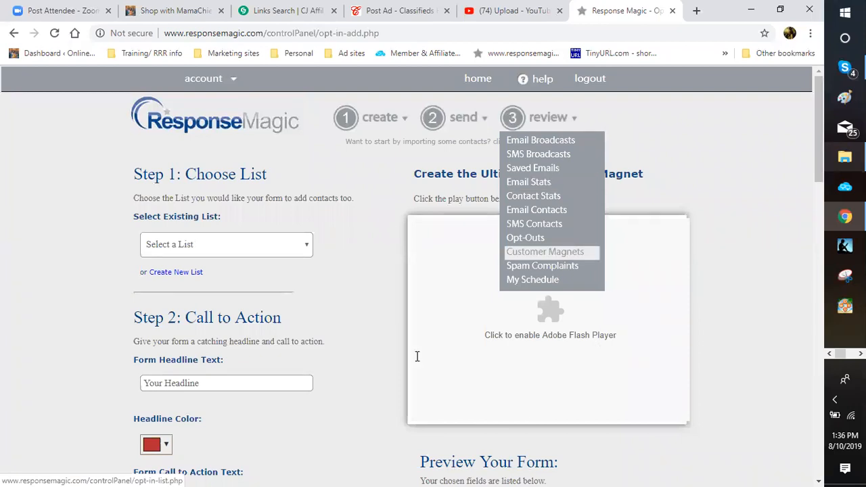
pyautogui.click(544, 252)
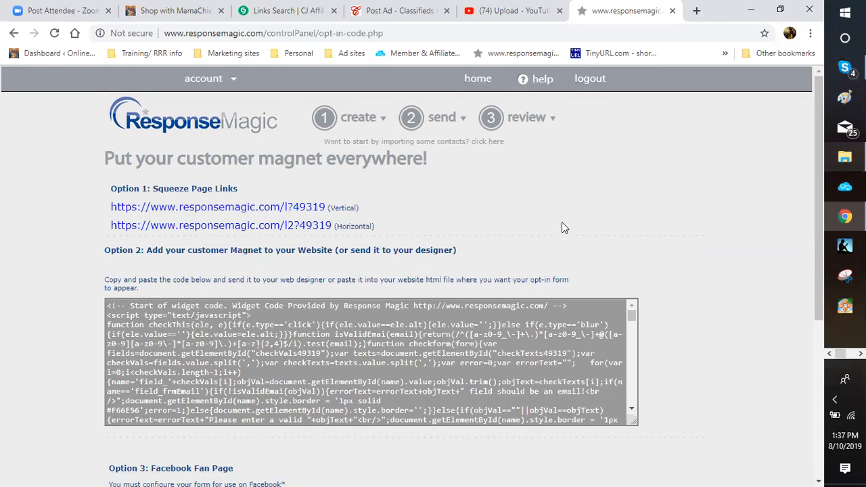
# Step: Scroll the widget code box and open the Option 1 Horizontal squeeze page in a new tab
pyautogui.scroll(-2, 561, 222)
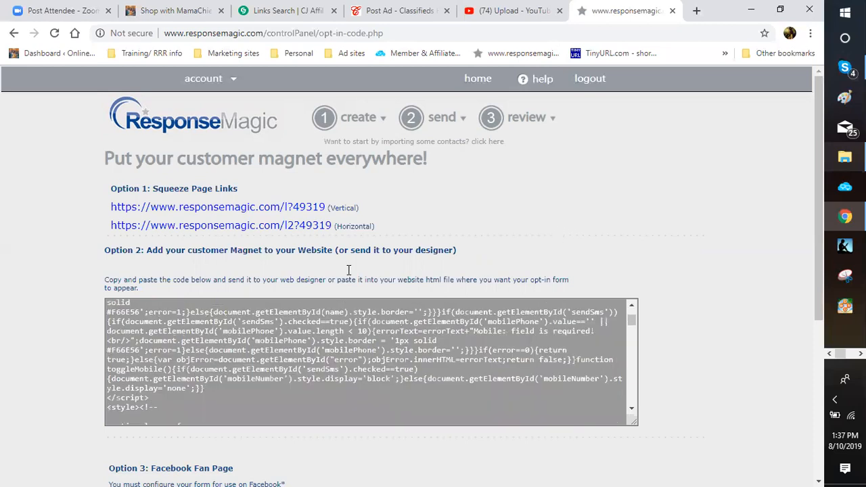
pyautogui.scroll(-2, 402, 184)
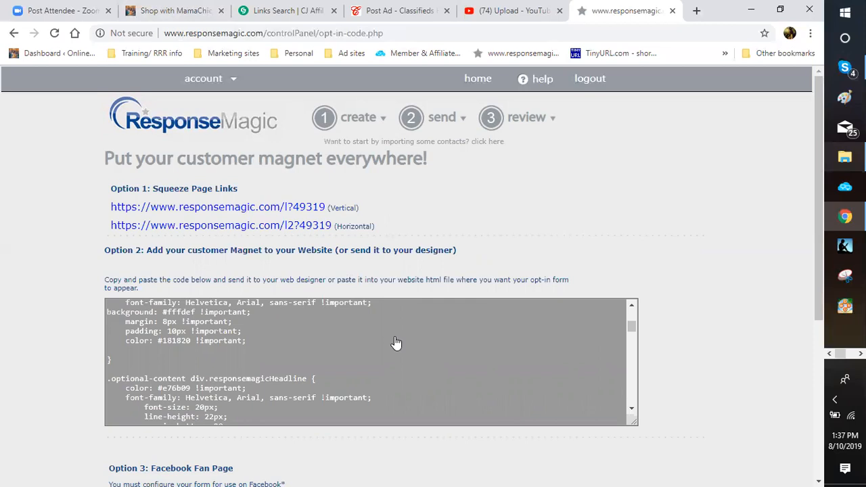
pyautogui.scroll(5, 397, 338)
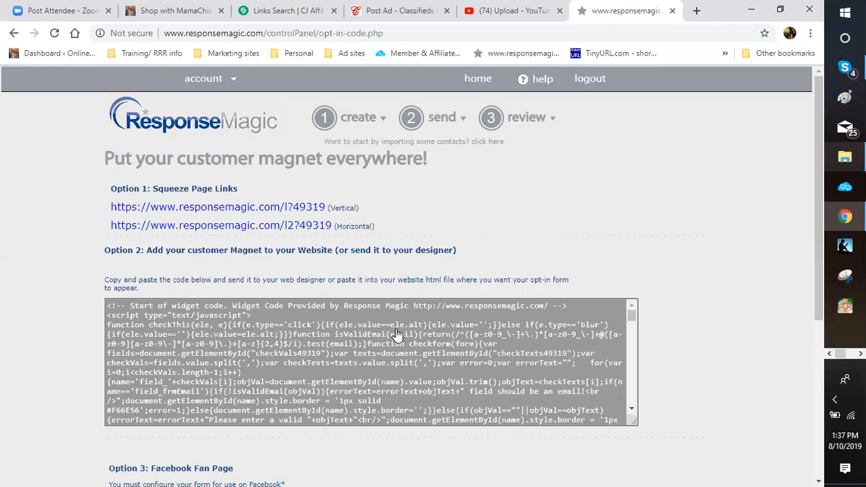
pyautogui.click(221, 225)
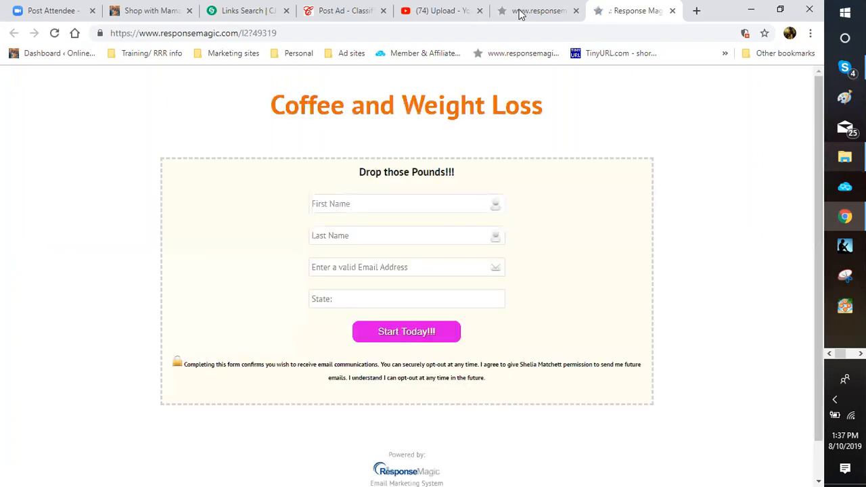
# Step: Scroll over the Drop those Pounds!!! squeeze page form with its Start Today!!! button
pyautogui.scroll(-1, 534, 120)
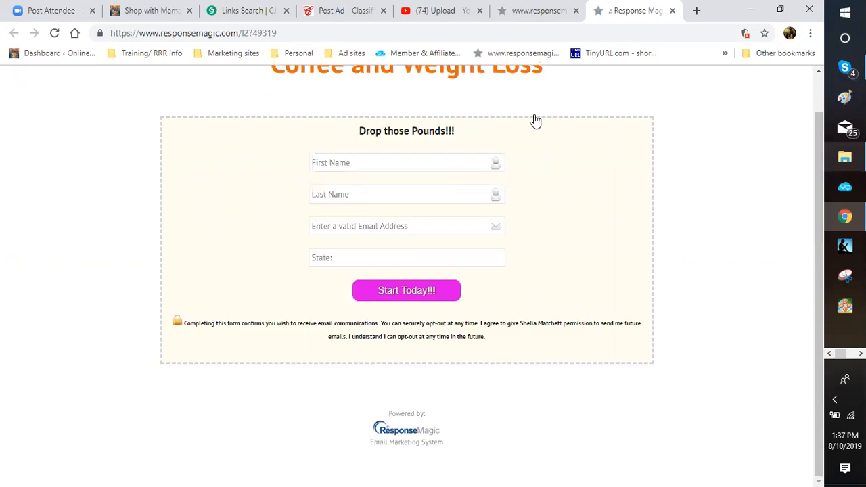
pyautogui.scroll(1, 534, 120)
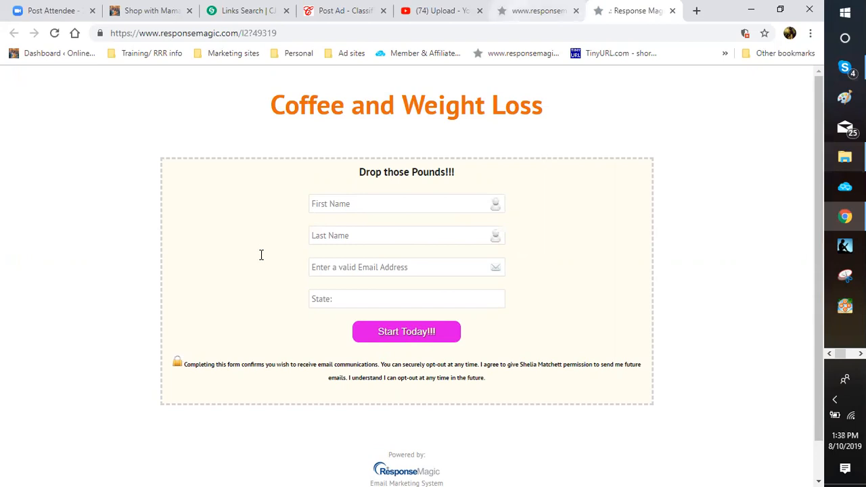
# Step: Return to the saved opt-in forms list and get the code for The Skinny on Weight Loss Coffee
pyautogui.hotkey('ctrl', 'shift', 'Tab')
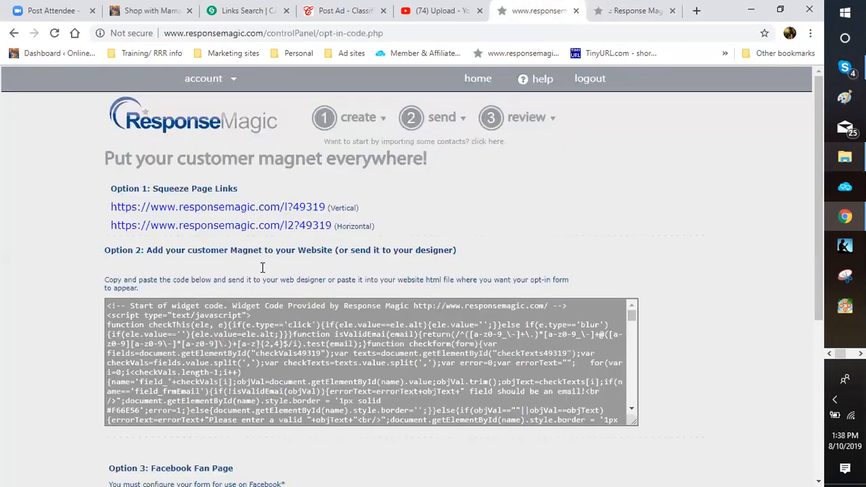
pyautogui.click(414, 274)
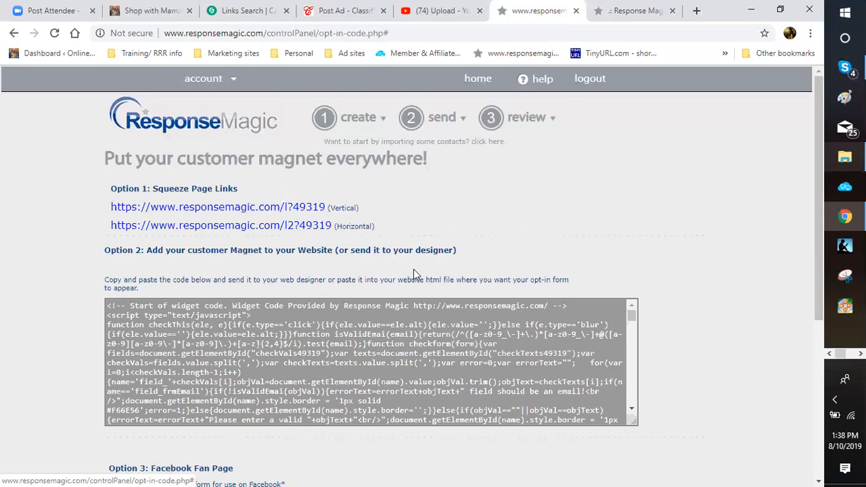
pyautogui.moveTo(526, 117)
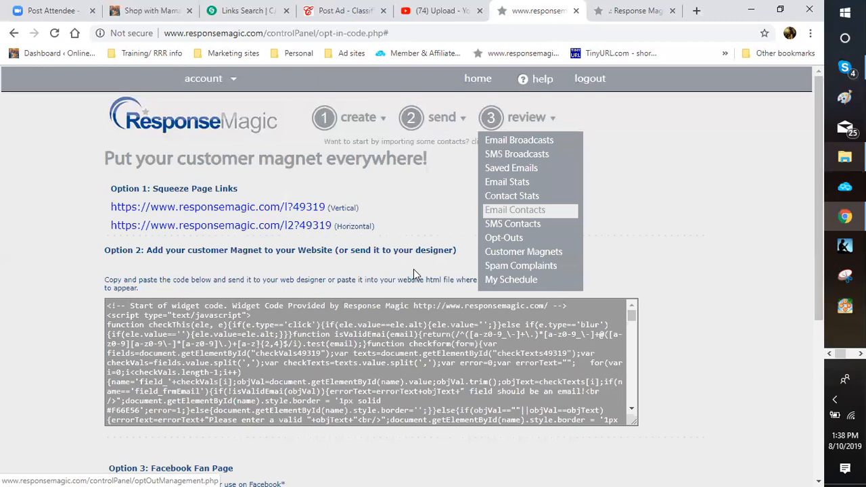
pyautogui.click(523, 251)
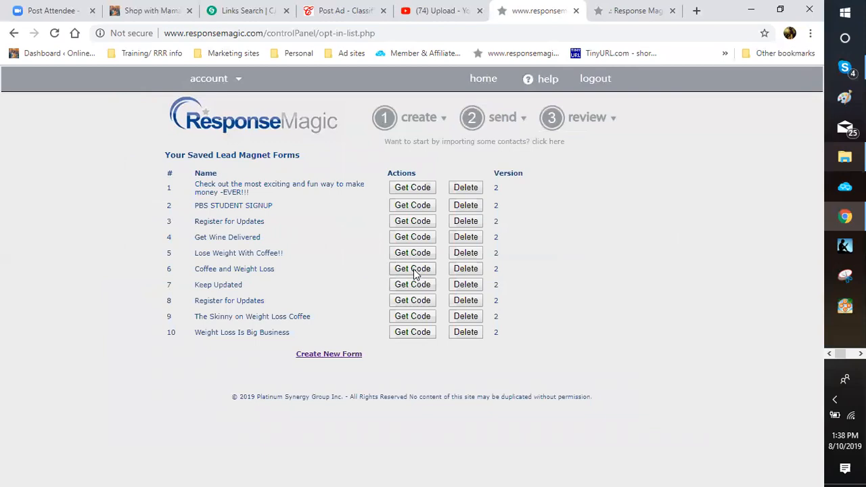
pyautogui.click(419, 317)
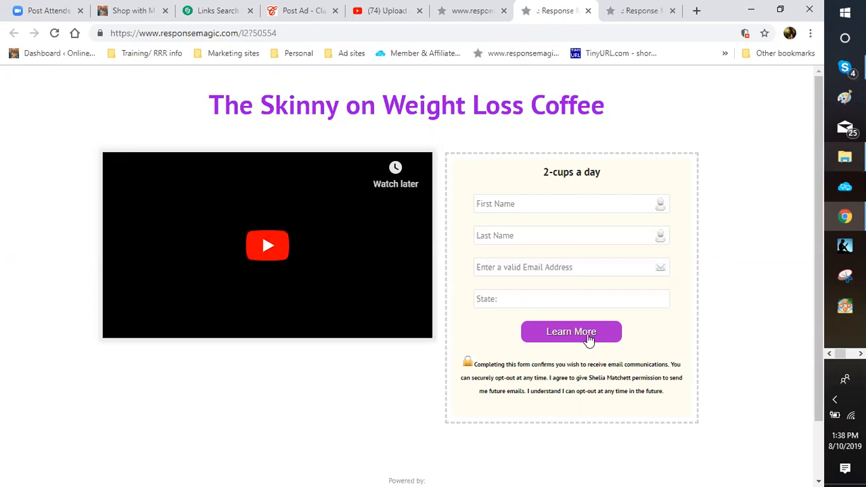
# Step: Close the two extra Response Magic squeeze page preview tabs
pyautogui.hotkey('ctrl', 'shift', 'Tab')
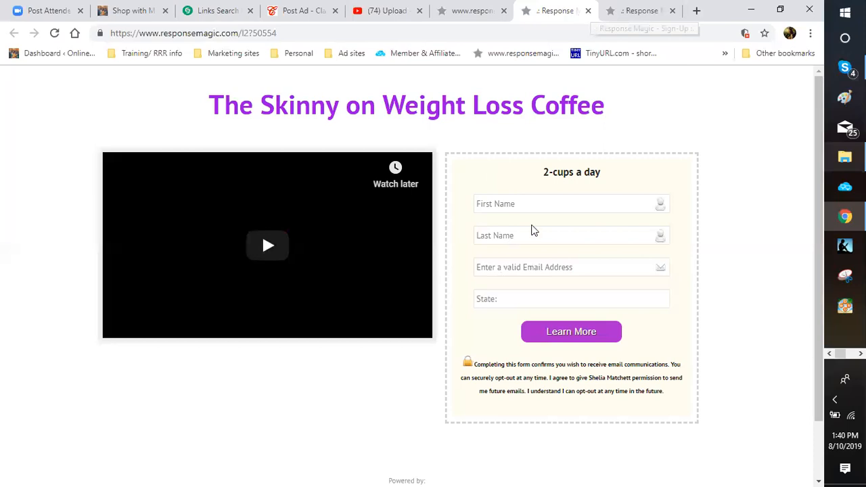
pyautogui.hotkey('ctrl', 'w')
pyautogui.hotkey('ctrl', 'w')
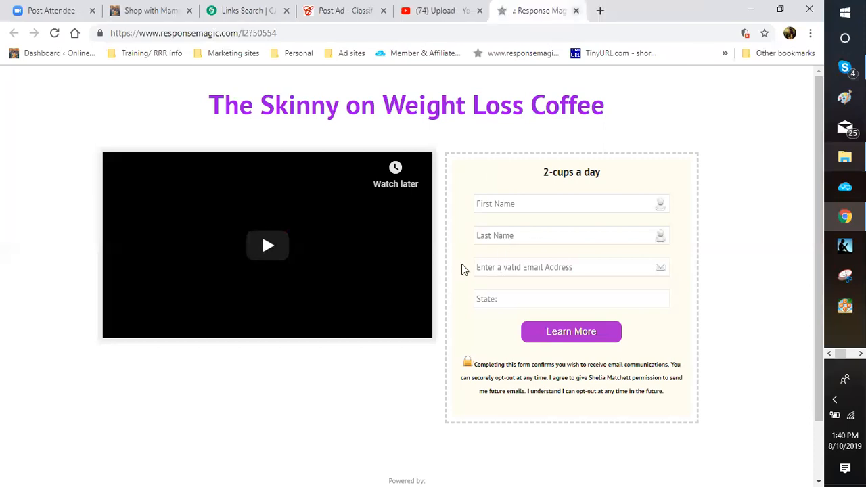
pyautogui.hotkey('ctrl', 'w')
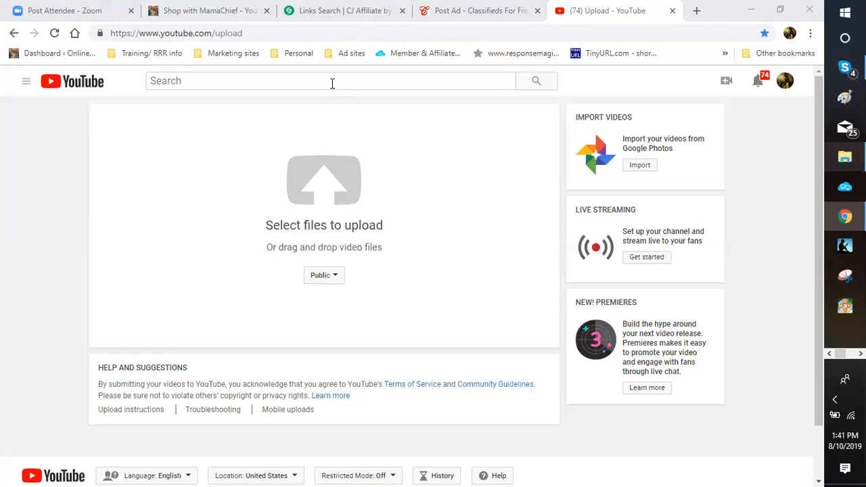
# Step: Switch from the YouTube upload page to the Shop with MamaChief site
pyautogui.click(193, 14)
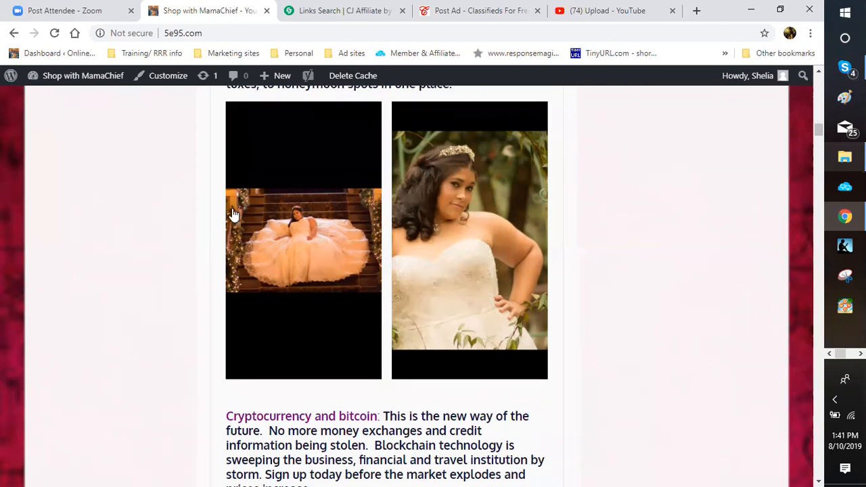
pyautogui.scroll(1, 232, 209)
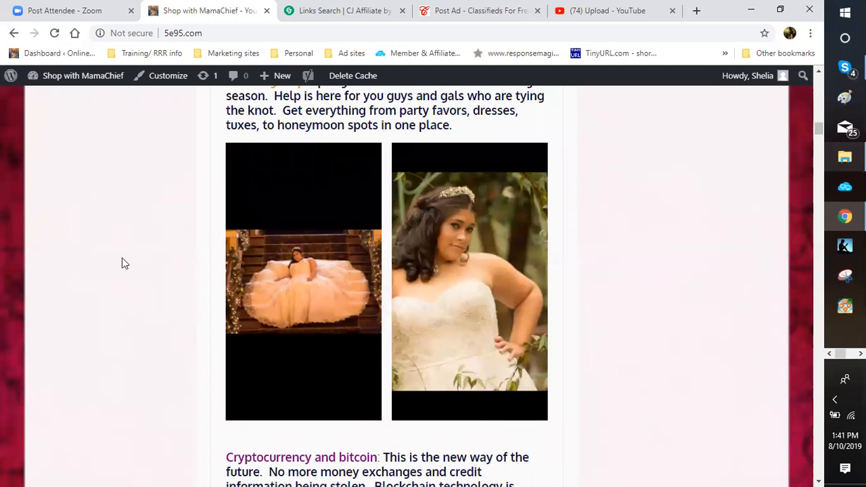
pyautogui.scroll(5, 125, 252)
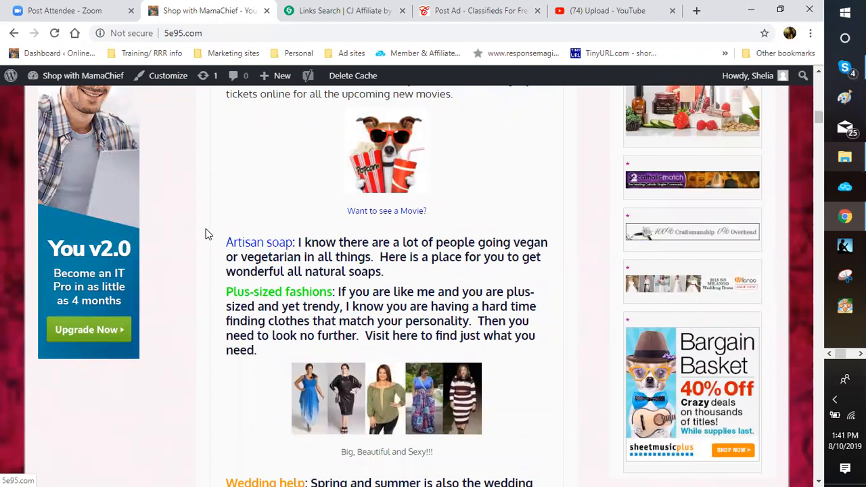
pyautogui.scroll(5, 208, 234)
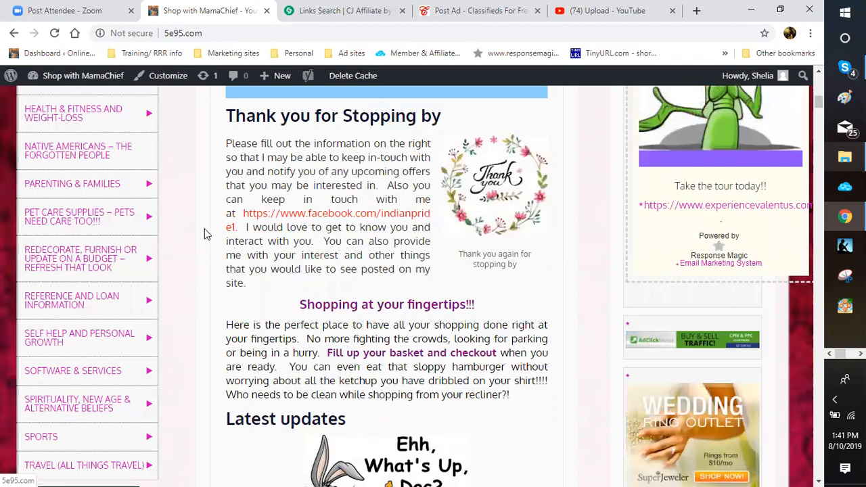
pyautogui.scroll(5, 207, 234)
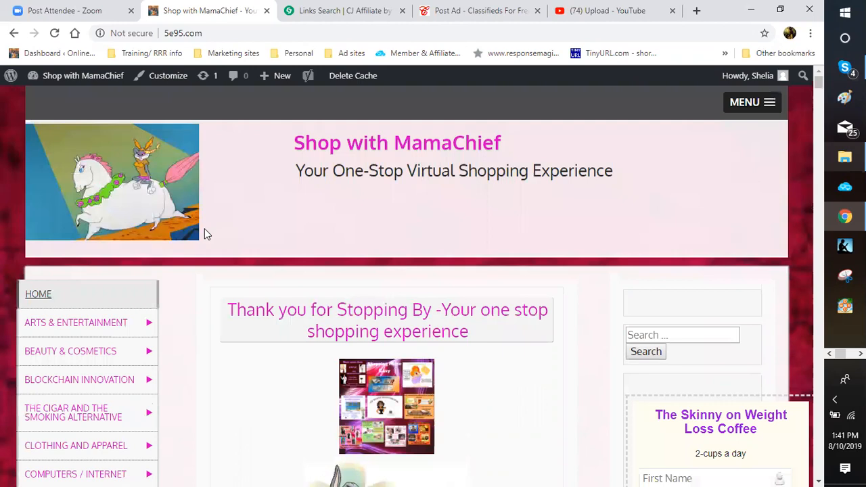
pyautogui.scroll(-3, 206, 234)
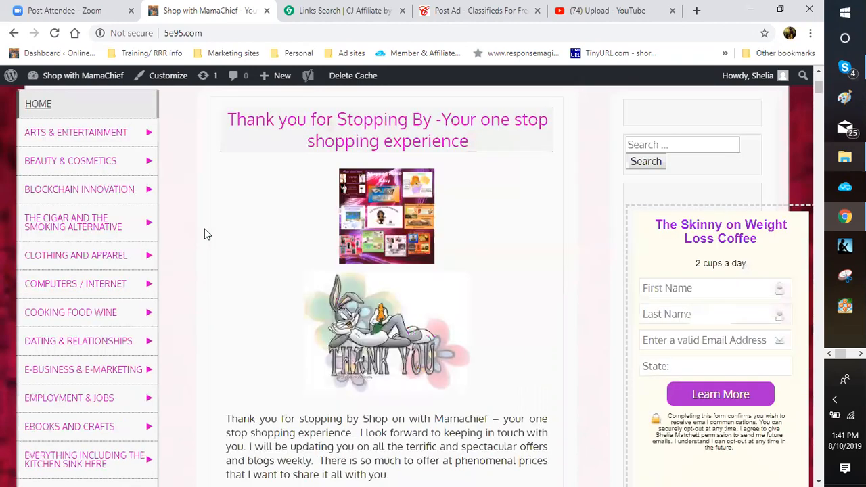
pyautogui.scroll(-8, 231, 297)
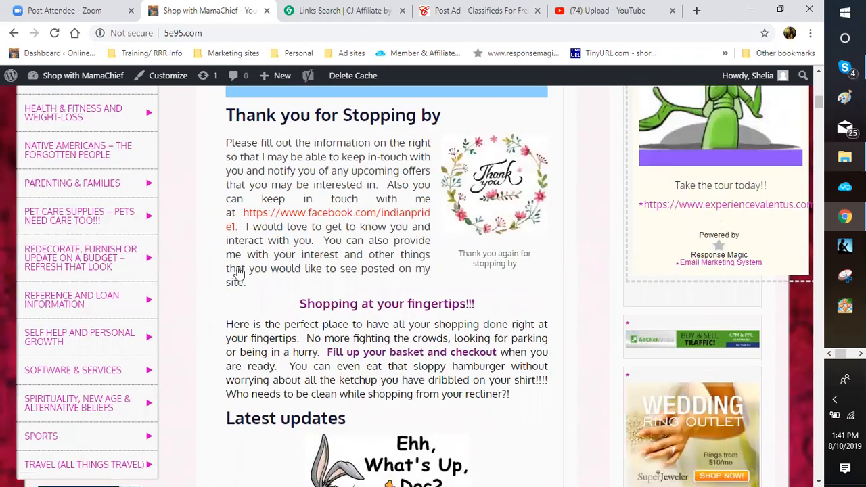
pyautogui.scroll(-6, 182, 259)
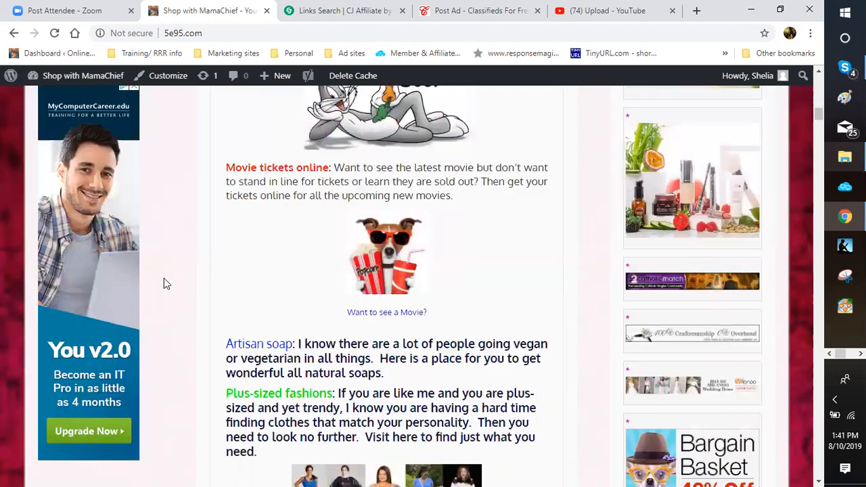
pyautogui.scroll(-2, 104, 198)
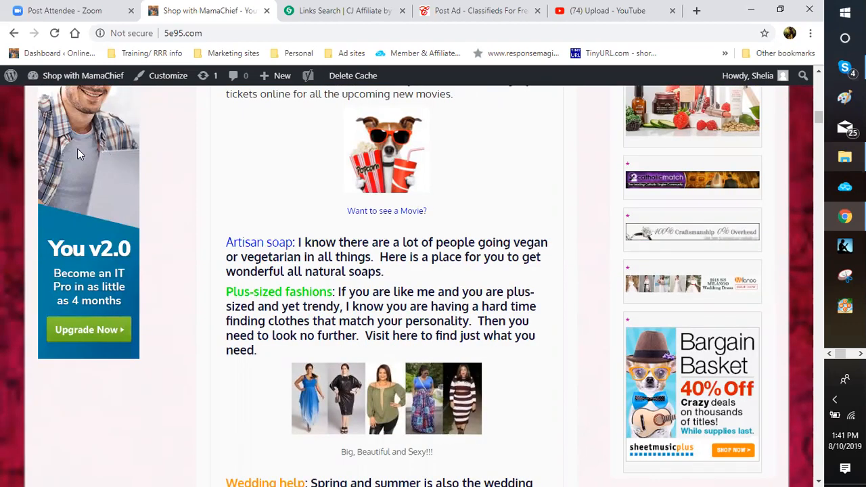
pyautogui.scroll(-8, 76, 182)
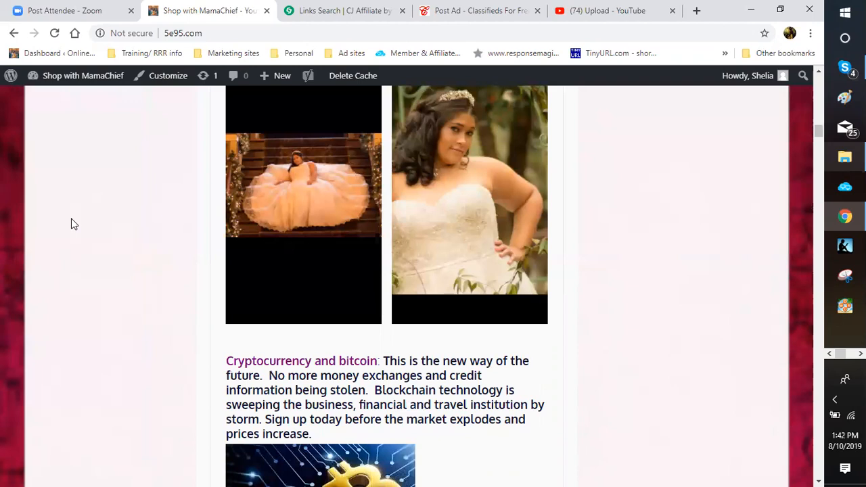
pyautogui.scroll(-1, 40, 278)
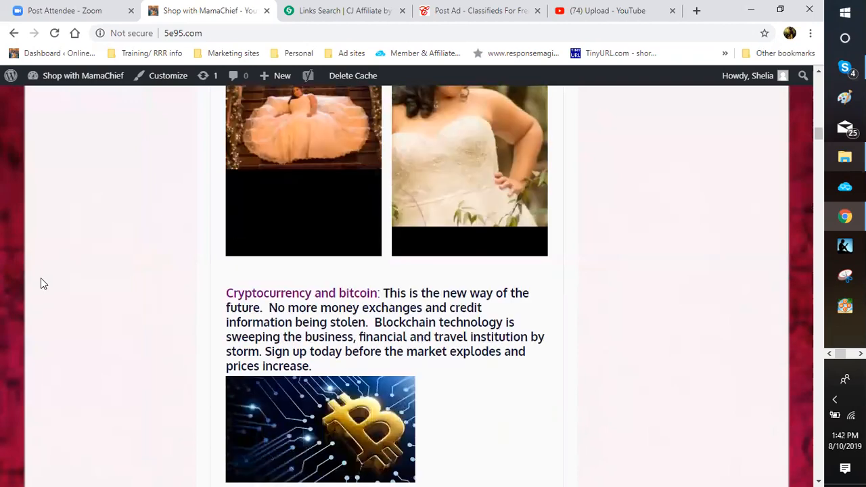
pyautogui.scroll(1, 75, 286)
pyautogui.scroll(3, 176, 155)
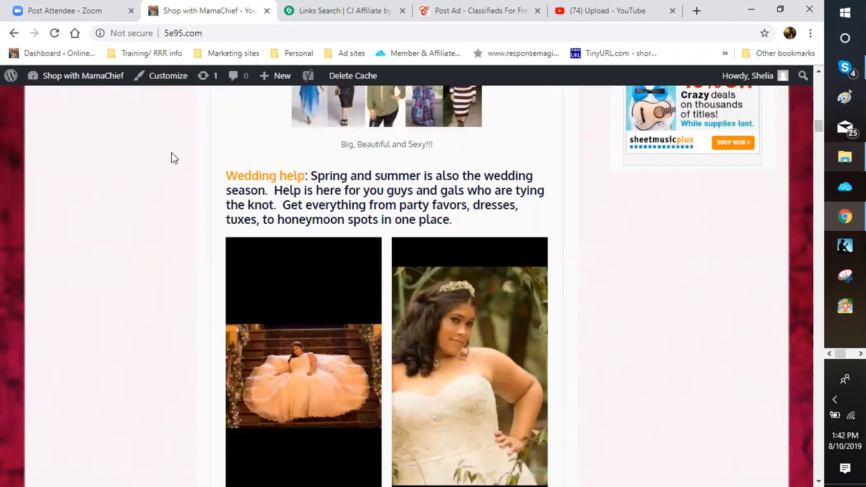
pyautogui.scroll(5, 171, 157)
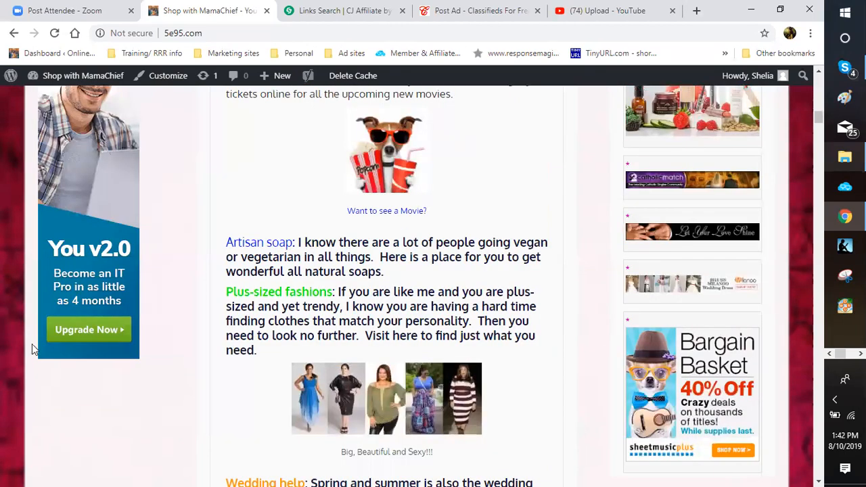
pyautogui.scroll(2, 112, 346)
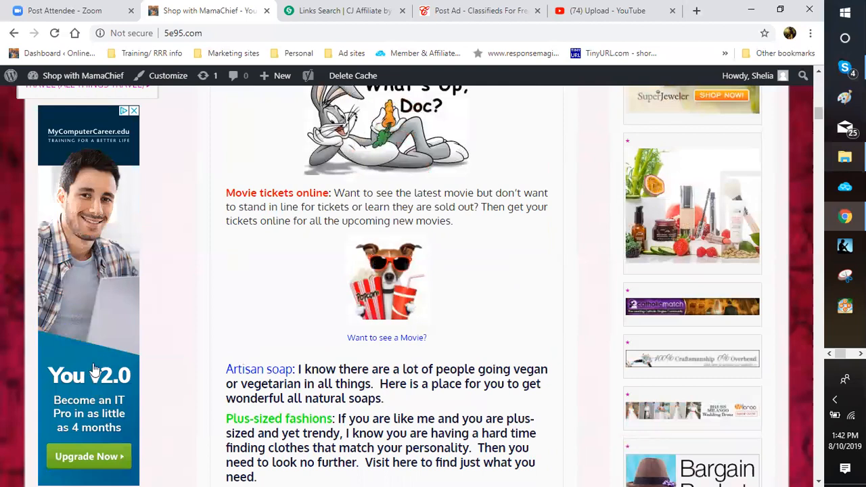
pyautogui.scroll(2, 95, 370)
pyautogui.scroll(2, 95, 370)
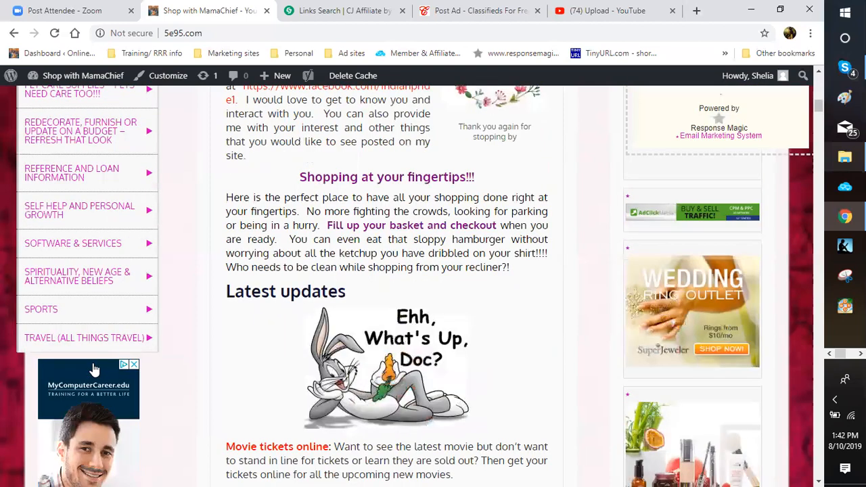
pyautogui.scroll(1, 95, 369)
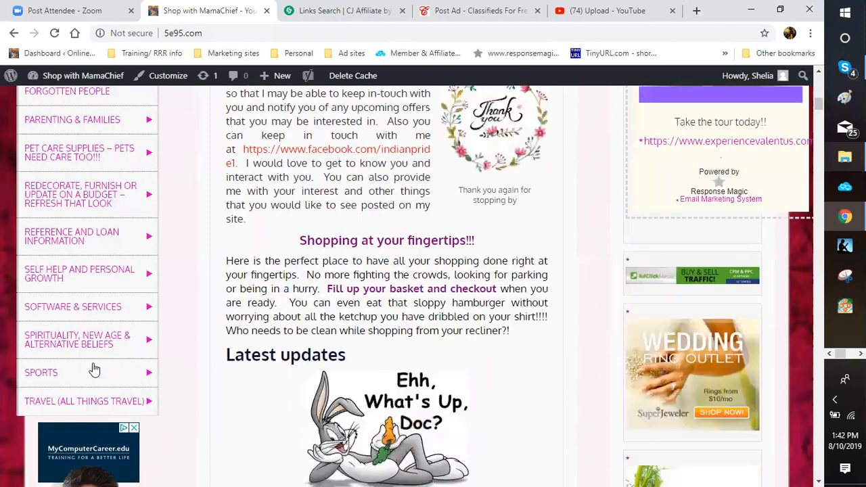
pyautogui.scroll(1, 95, 369)
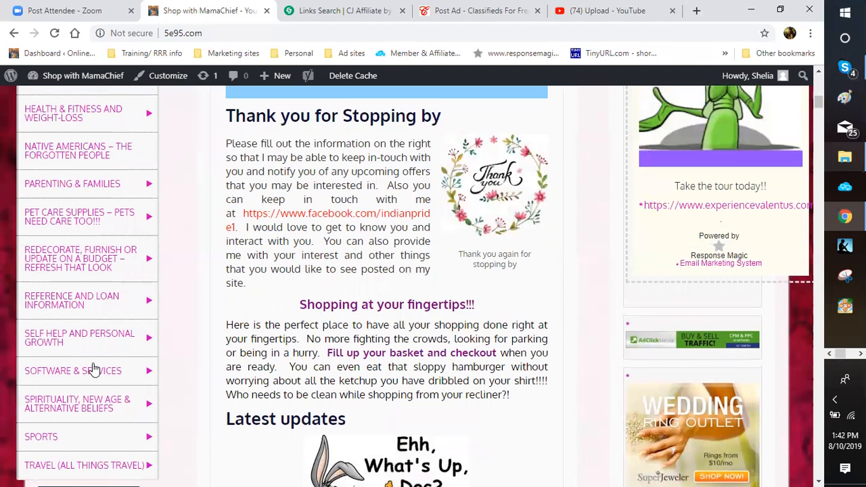
pyautogui.scroll(1, 76, 215)
pyautogui.click(71, 216)
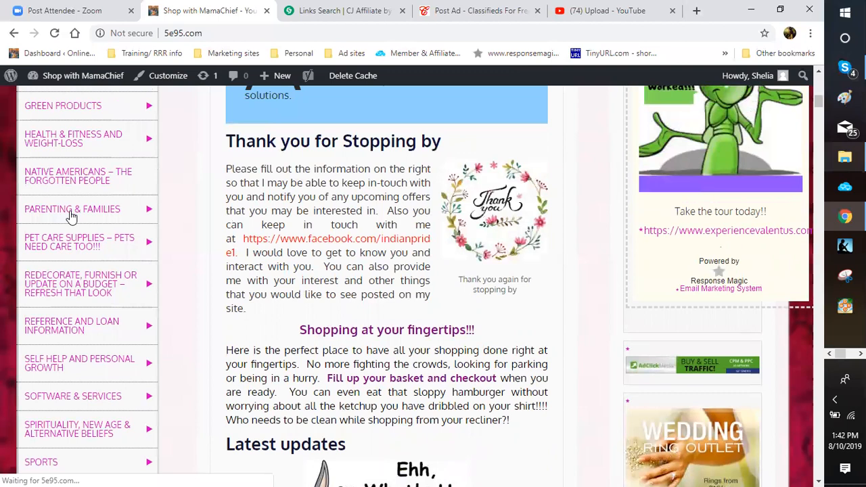
pyautogui.scroll(1, 71, 216)
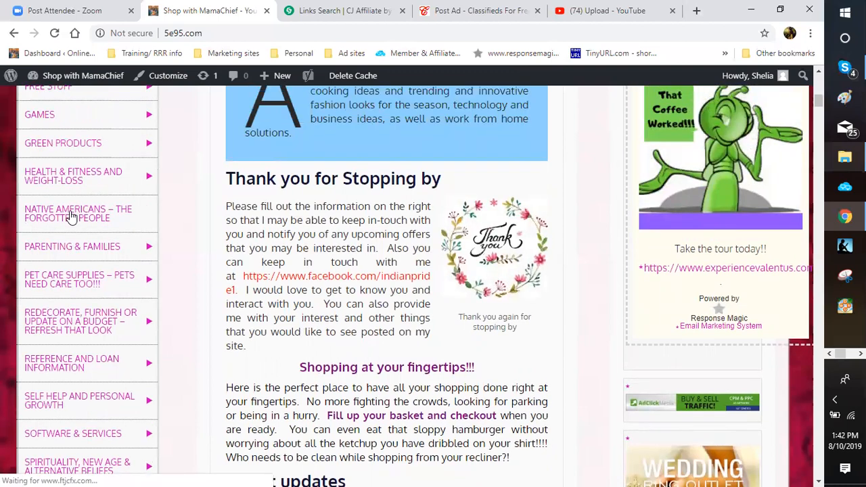
pyautogui.scroll(1, 71, 217)
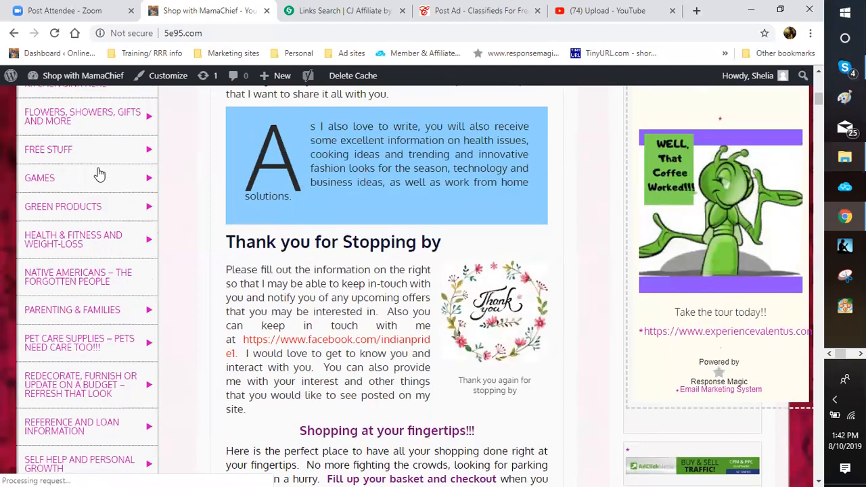
# Step: Go to the site's Free Stuff page and scroll through its content and wine club sign-up form
pyautogui.click(83, 255)
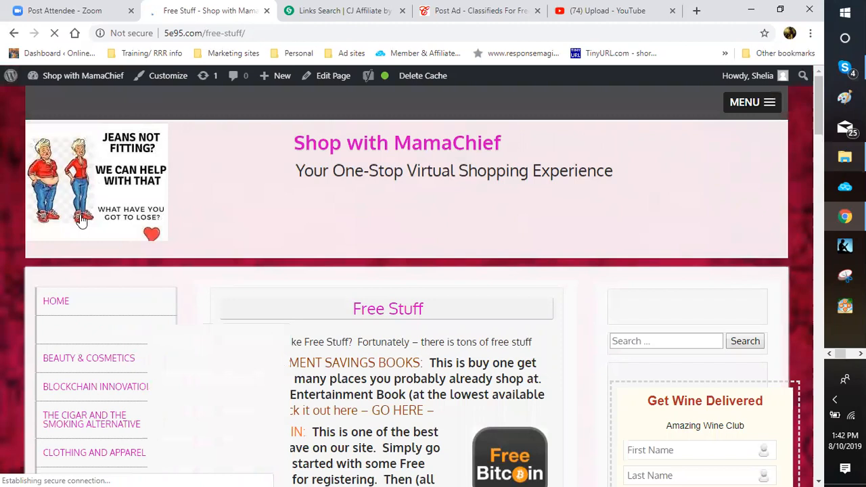
pyautogui.scroll(-3, 81, 222)
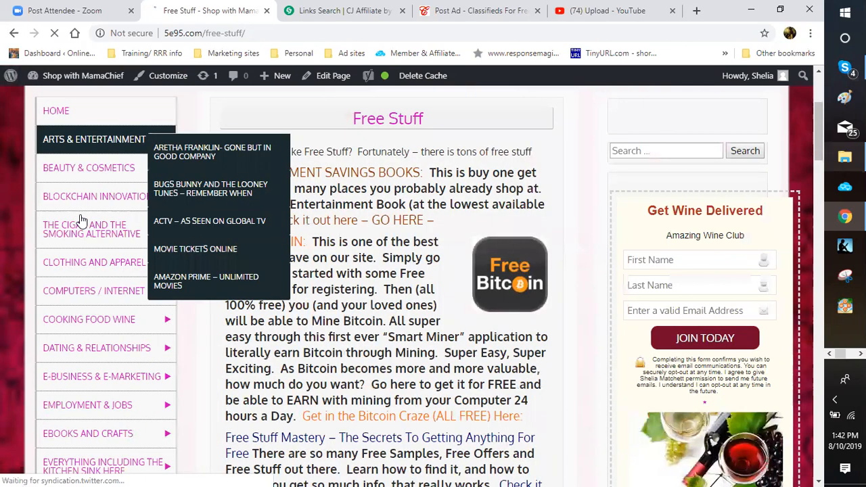
pyautogui.scroll(-2, 179, 278)
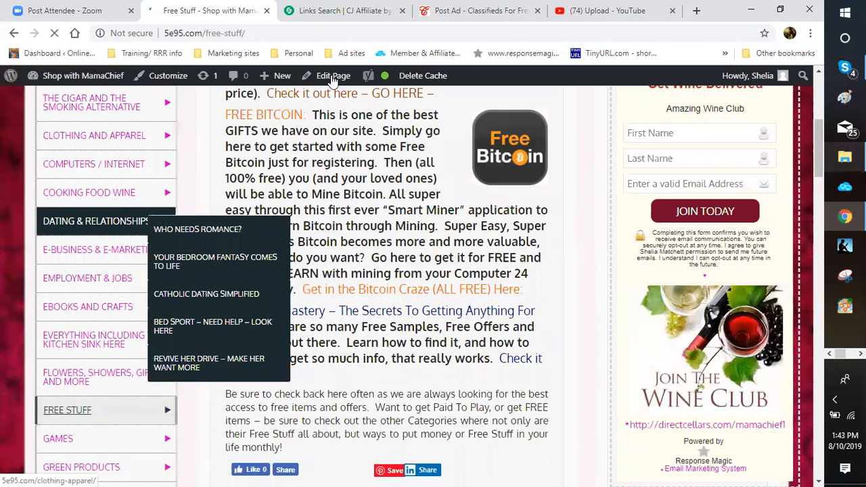
pyautogui.scroll(1, 327, 90)
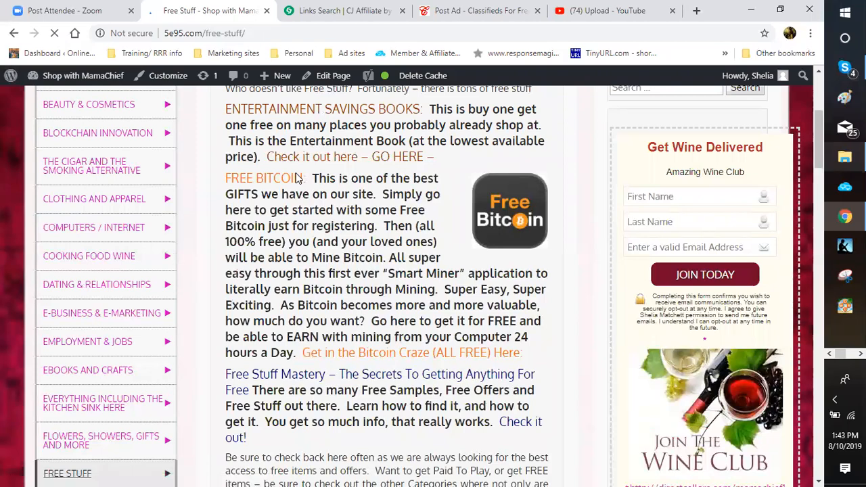
pyautogui.scroll(-3, 296, 177)
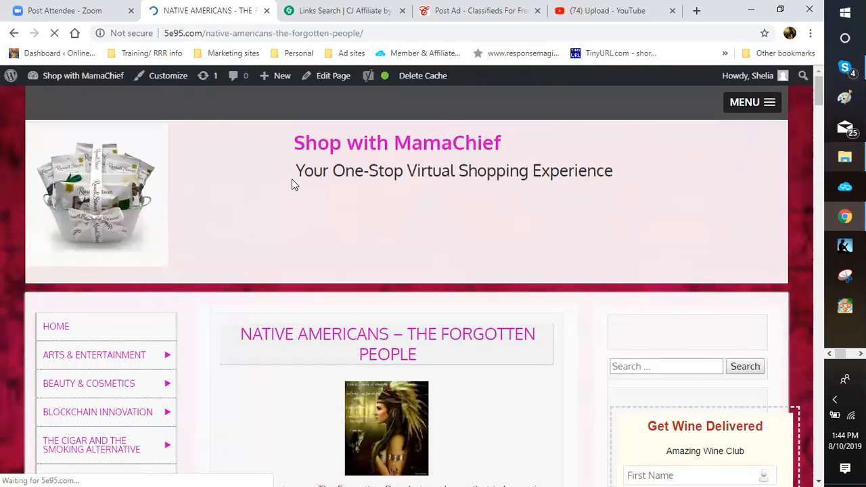
pyautogui.scroll(-3, 293, 179)
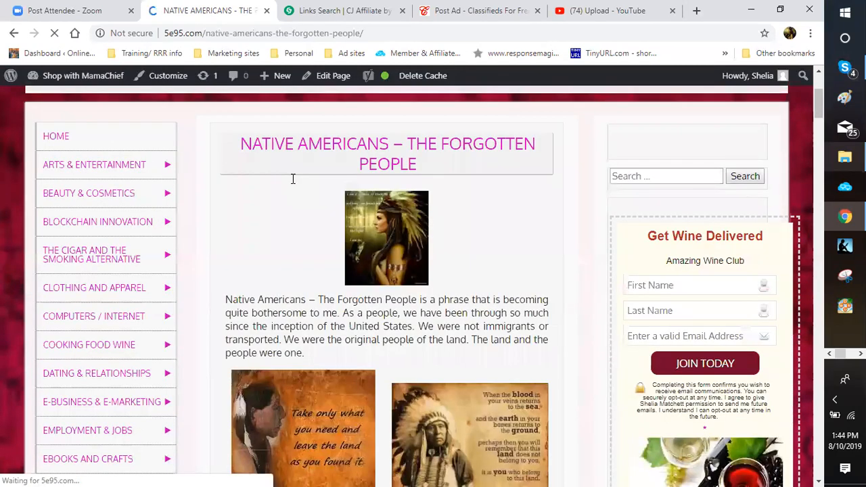
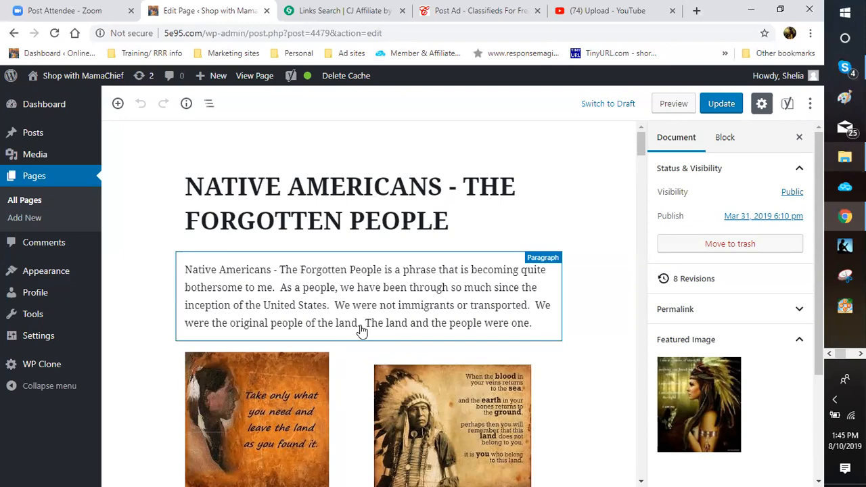
# Step: Select the paragraph about fishing and hunting on the page
pyautogui.scroll(-8, 323, 304)
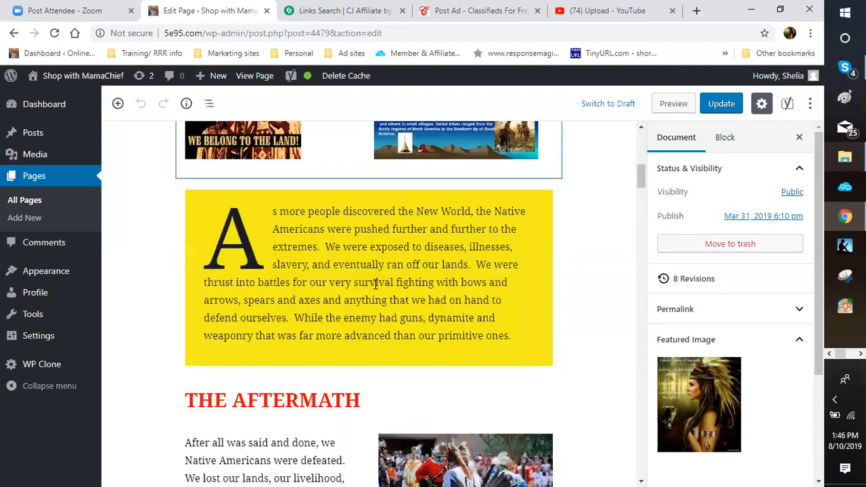
pyautogui.scroll(-10, 323, 299)
pyautogui.scroll(1, 390, 241)
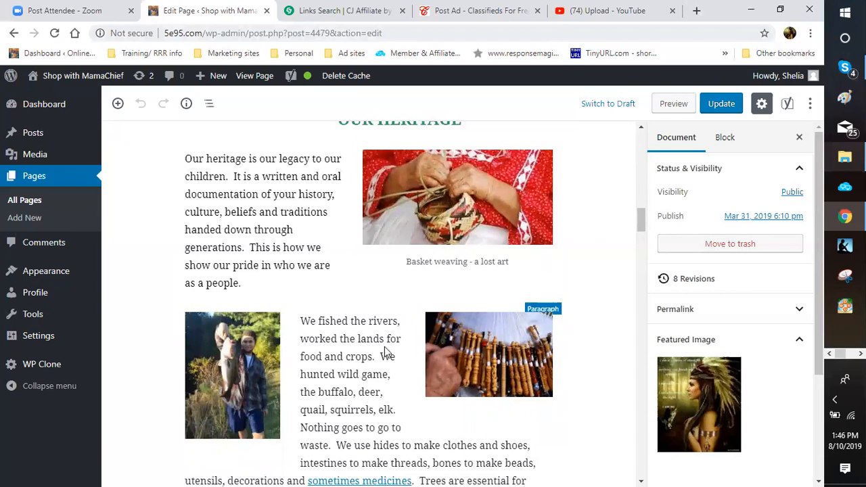
pyautogui.click(346, 357)
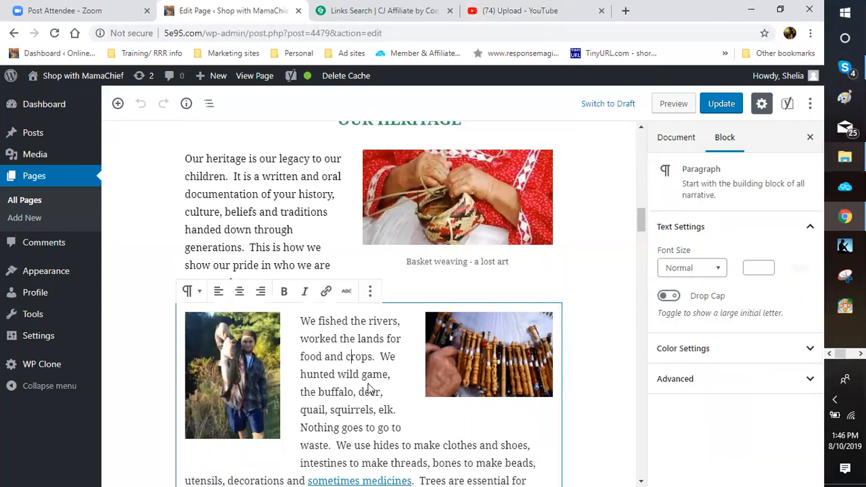
# Step: Move down to the page's end and select the Join us for Homecoming button block
pyautogui.scroll(-1, 363, 394)
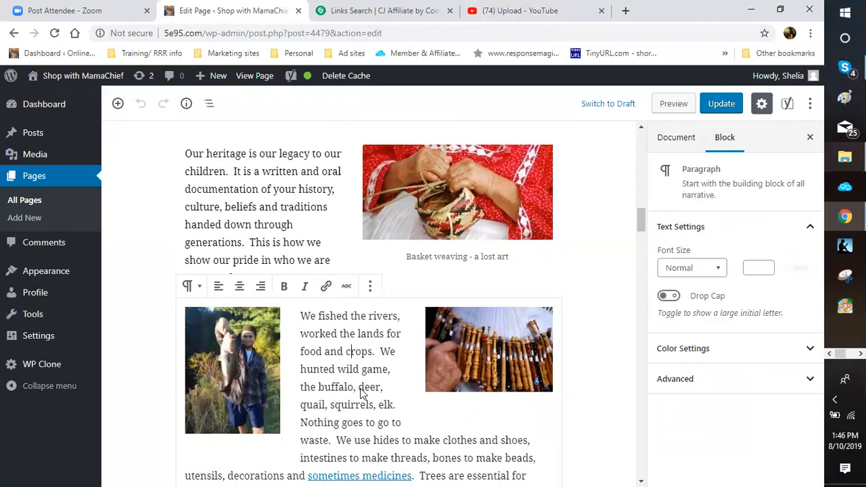
pyautogui.scroll(-5, 363, 378)
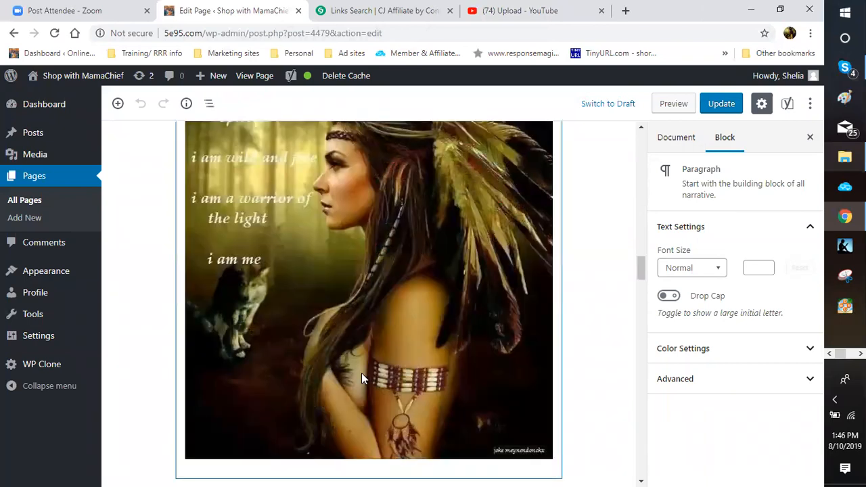
pyautogui.scroll(-3, 358, 371)
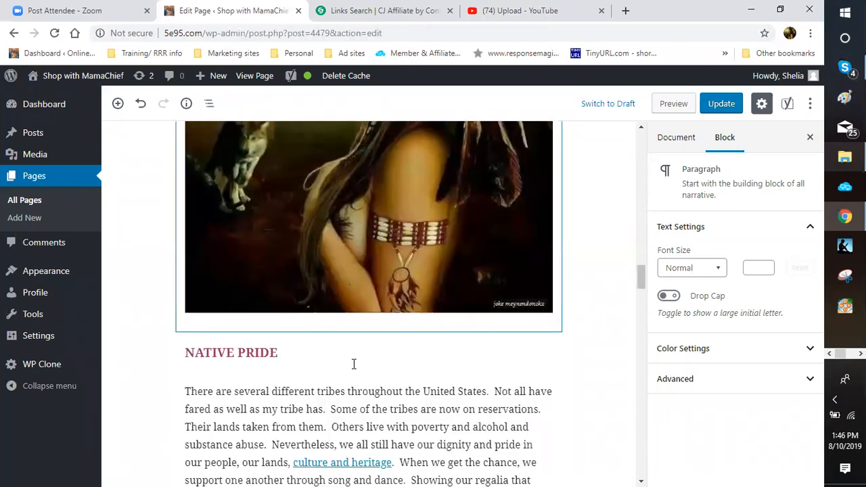
pyautogui.scroll(-4, 354, 358)
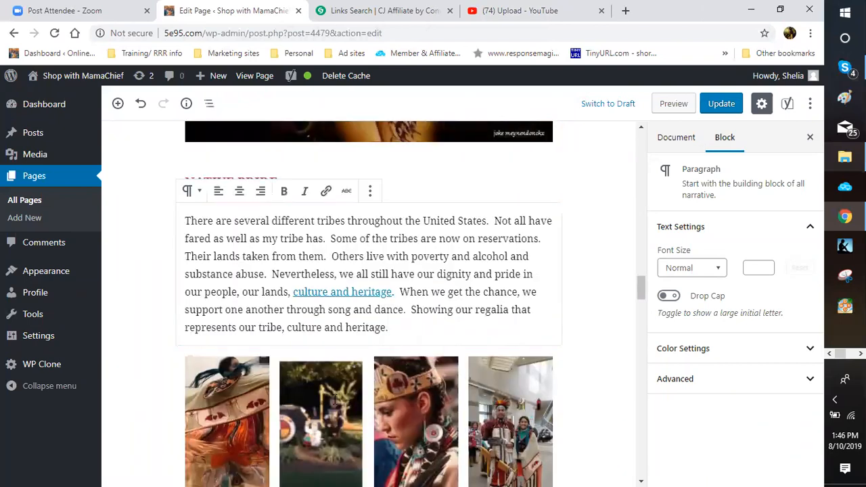
pyautogui.scroll(-3, 334, 399)
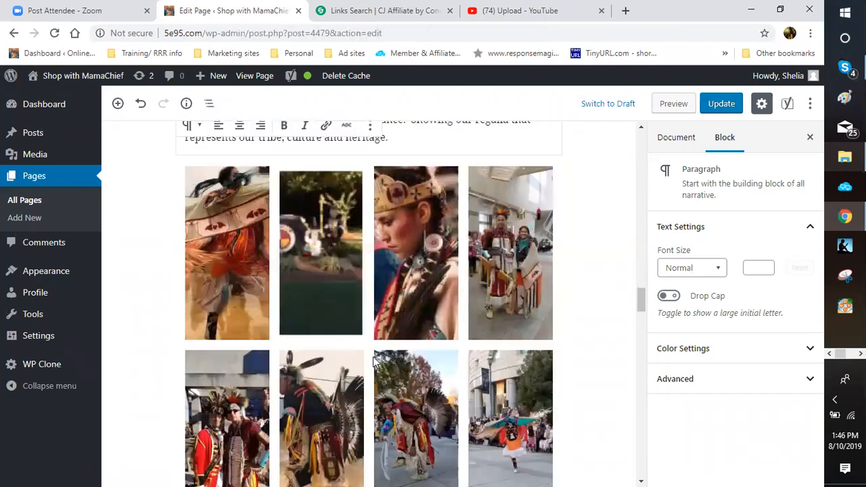
pyautogui.scroll(-3, 369, 386)
pyautogui.scroll(-1, 361, 420)
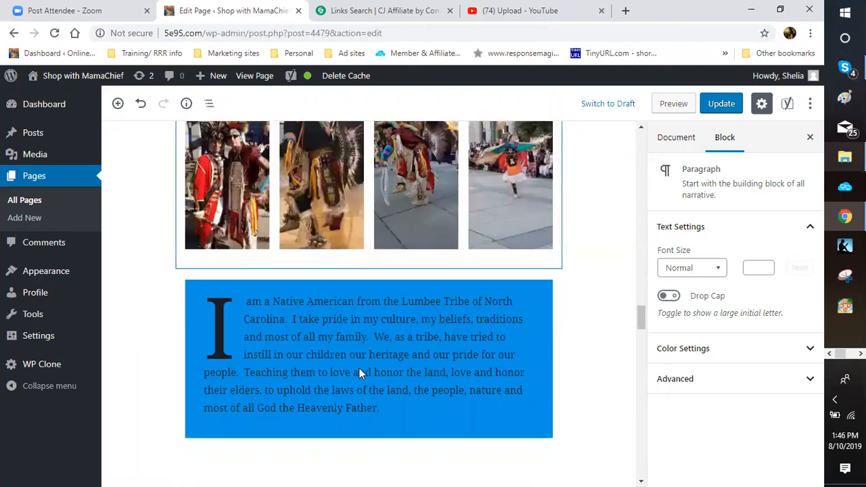
pyautogui.scroll(-6, 358, 379)
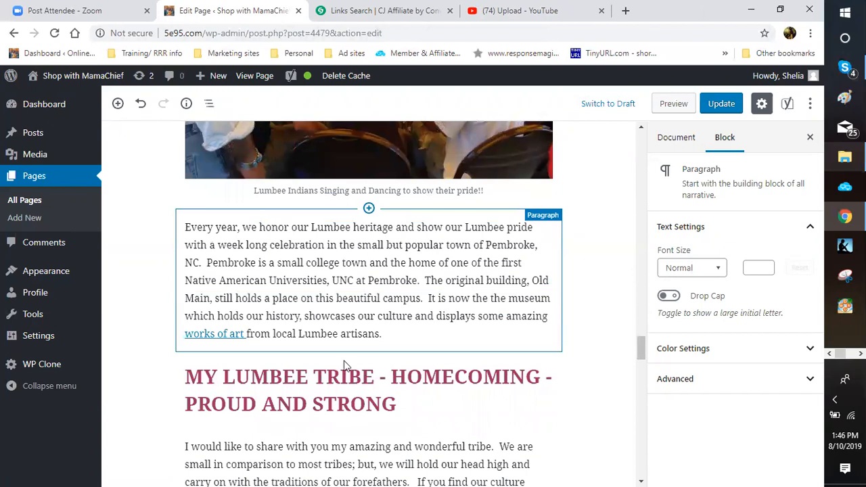
pyautogui.scroll(-2, 350, 368)
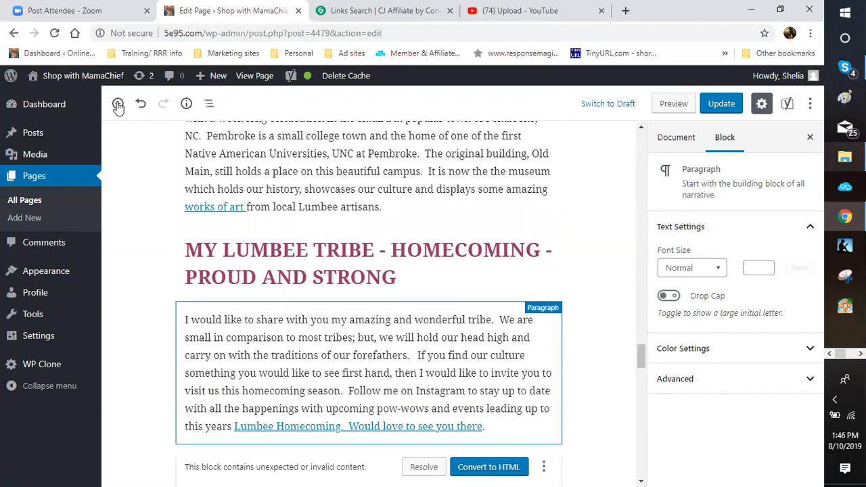
pyautogui.scroll(-3, 118, 107)
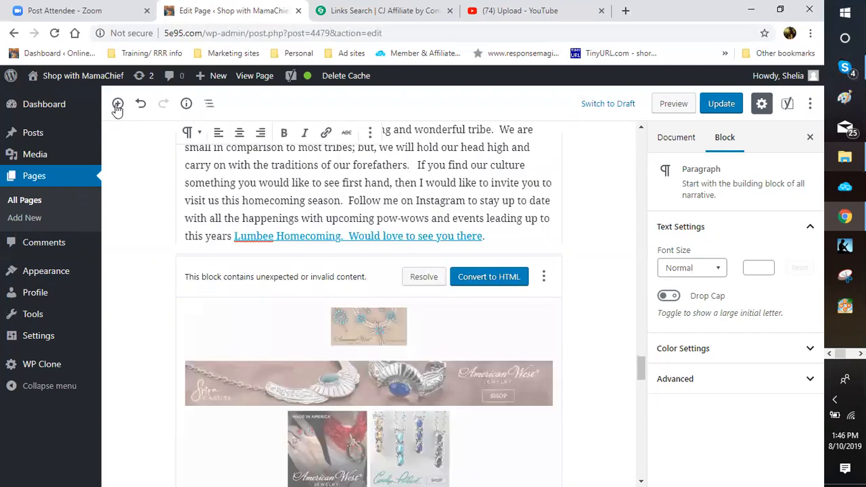
pyautogui.scroll(-1, 117, 107)
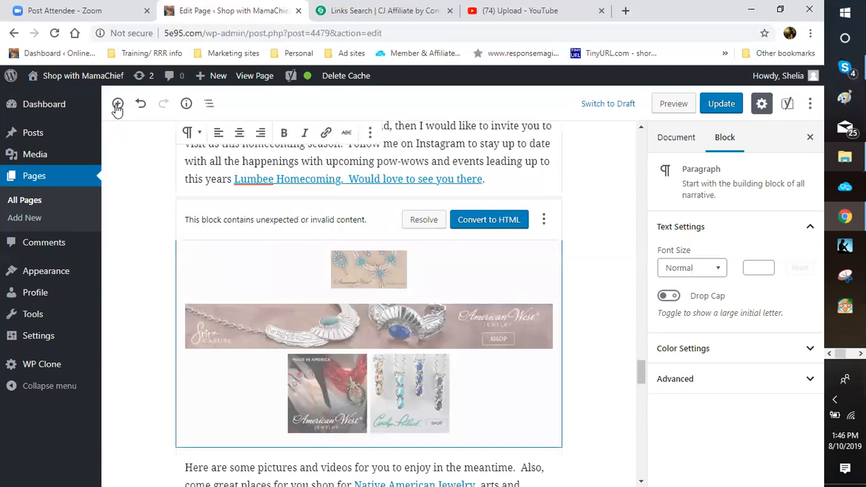
pyautogui.scroll(-5, 118, 109)
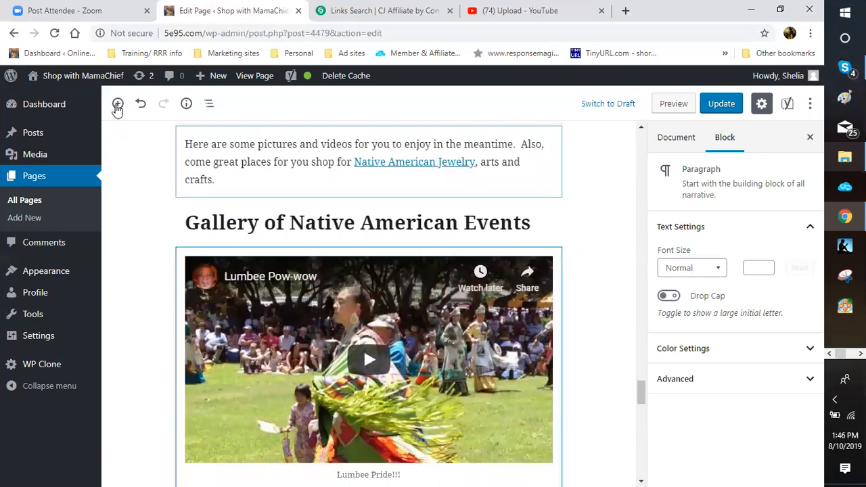
pyautogui.scroll(3, 118, 109)
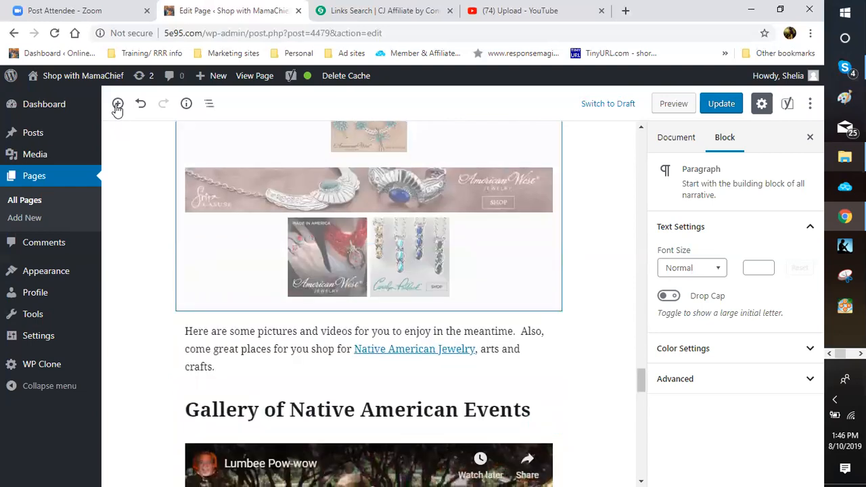
pyautogui.scroll(-1, 118, 108)
pyautogui.scroll(-7, 118, 108)
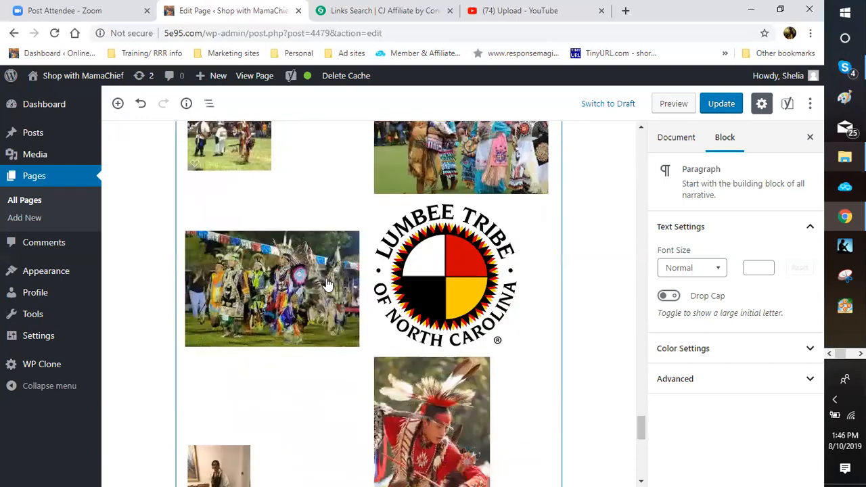
pyautogui.scroll(-6, 330, 274)
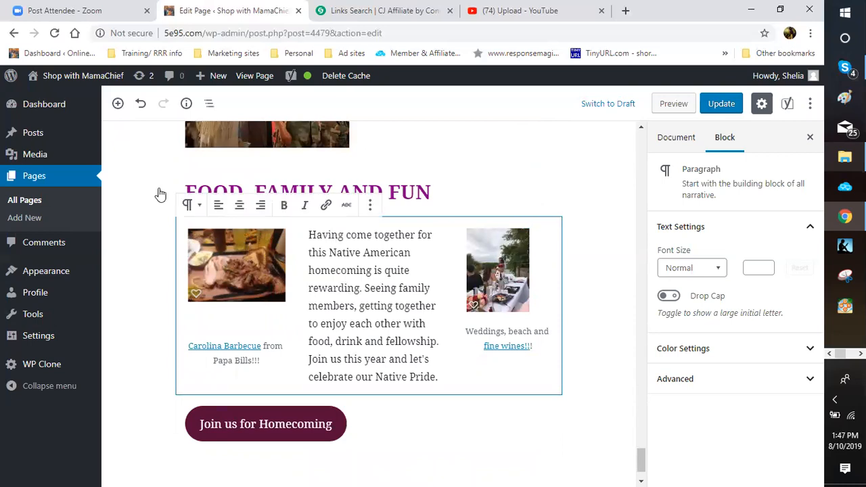
pyautogui.scroll(-1, 160, 195)
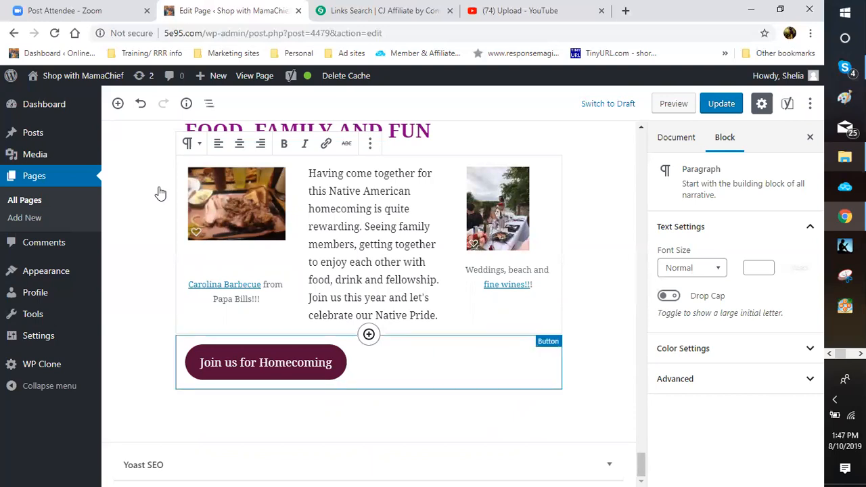
pyautogui.click(353, 233)
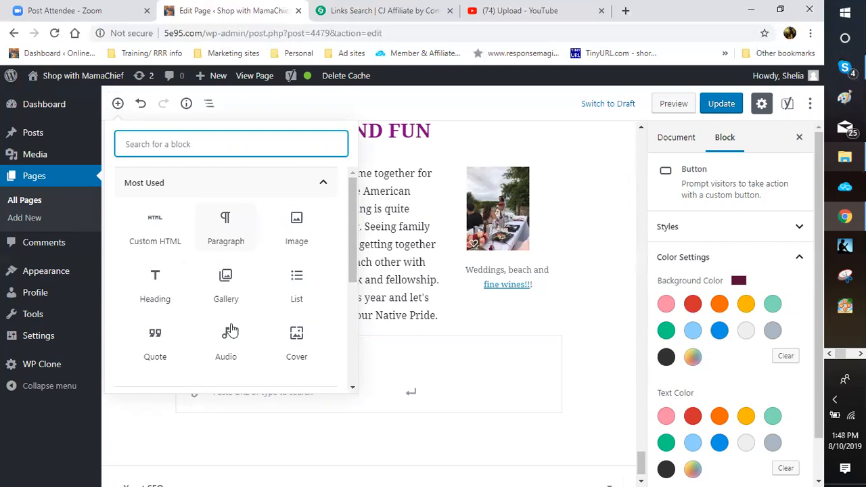
# Step: Expand the Common Blocks and then the Formatting categories in the block inserter
pyautogui.click(355, 287)
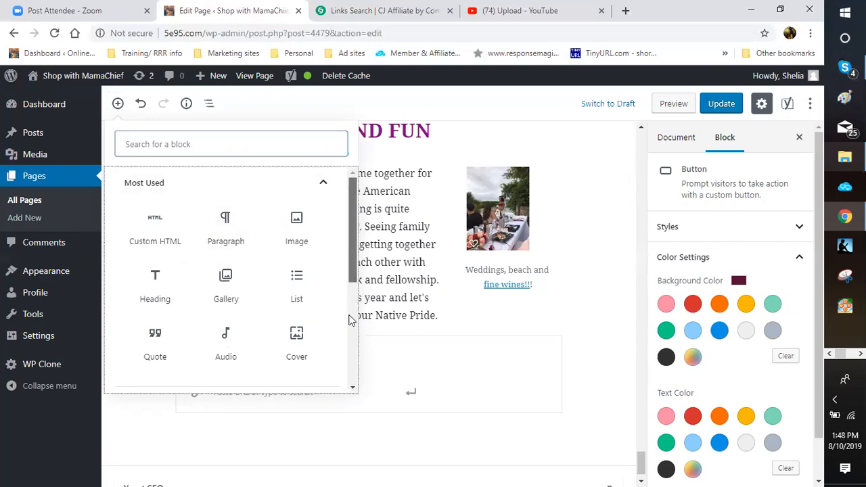
pyautogui.scroll(-4, 325, 309)
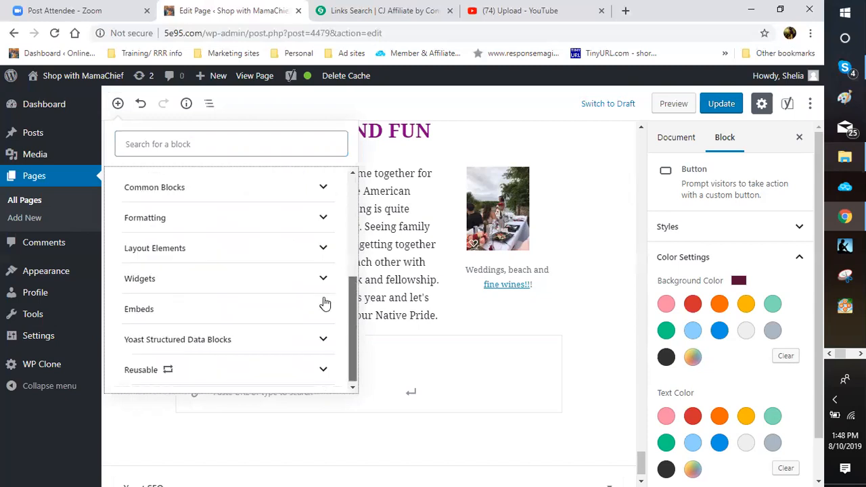
pyautogui.scroll(2, 324, 304)
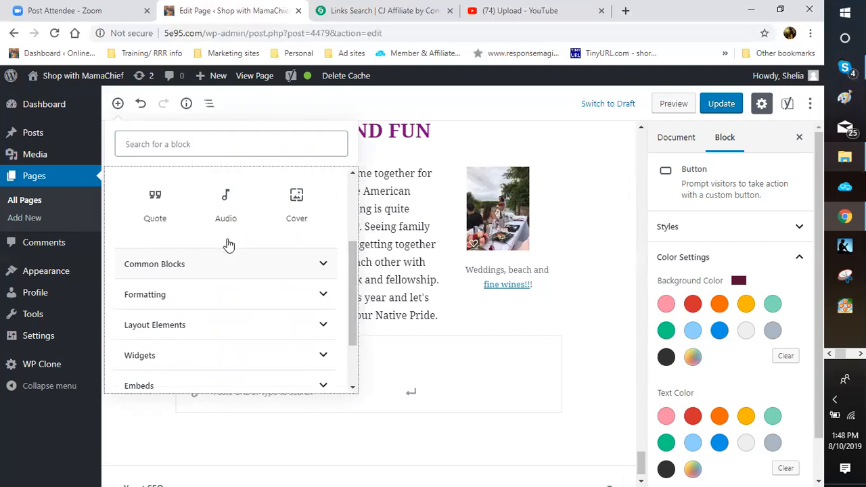
pyautogui.click(302, 252)
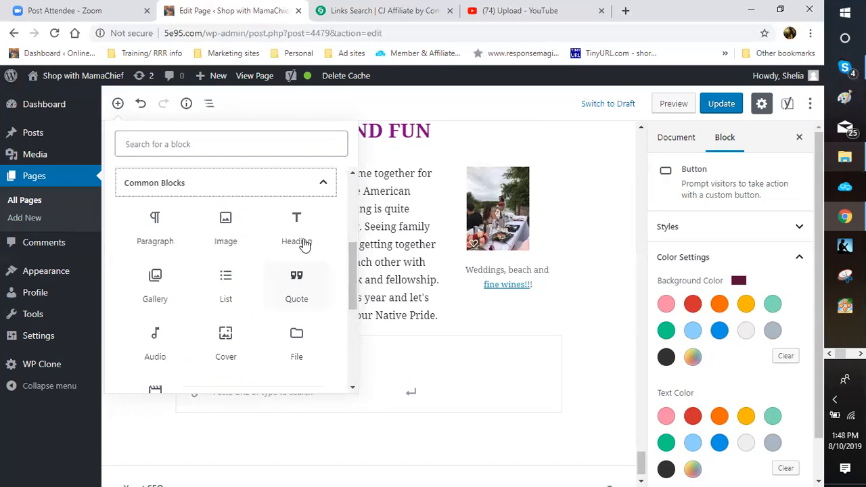
pyautogui.scroll(-1, 302, 245)
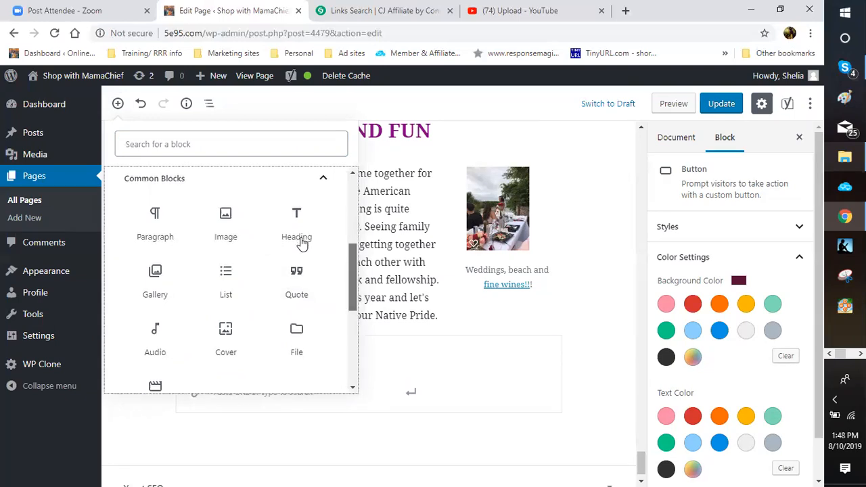
pyautogui.scroll(-1, 302, 245)
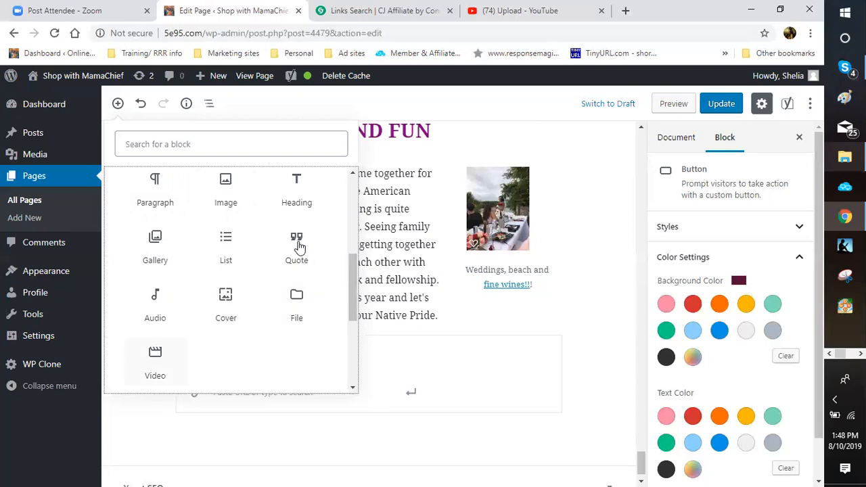
pyautogui.scroll(-1, 300, 247)
pyautogui.scroll(-3, 300, 248)
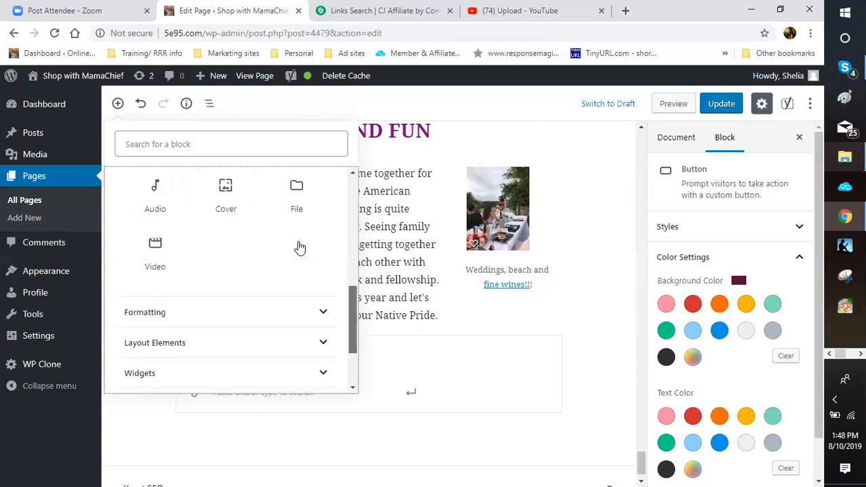
pyautogui.scroll(-1, 300, 247)
pyautogui.click(296, 295)
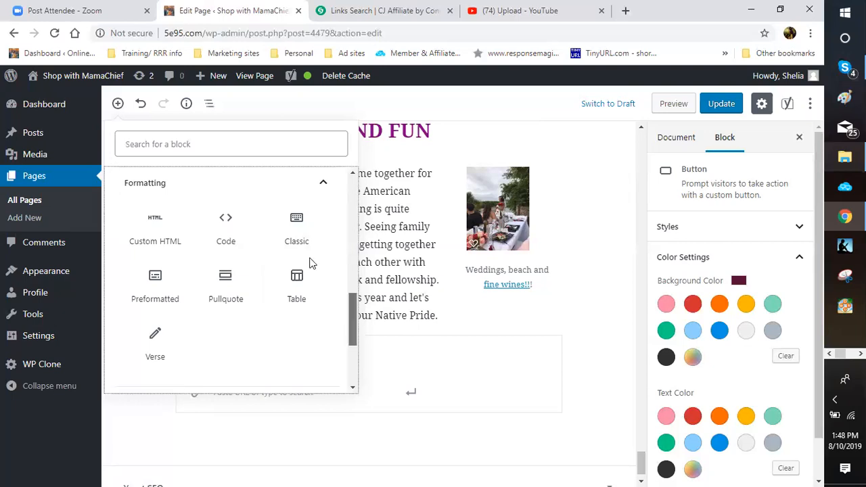
pyautogui.scroll(-2, 310, 263)
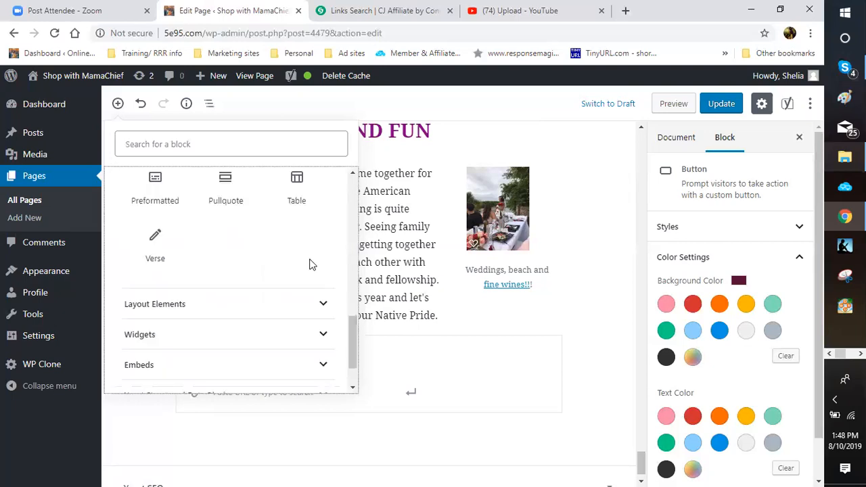
pyautogui.click(310, 265)
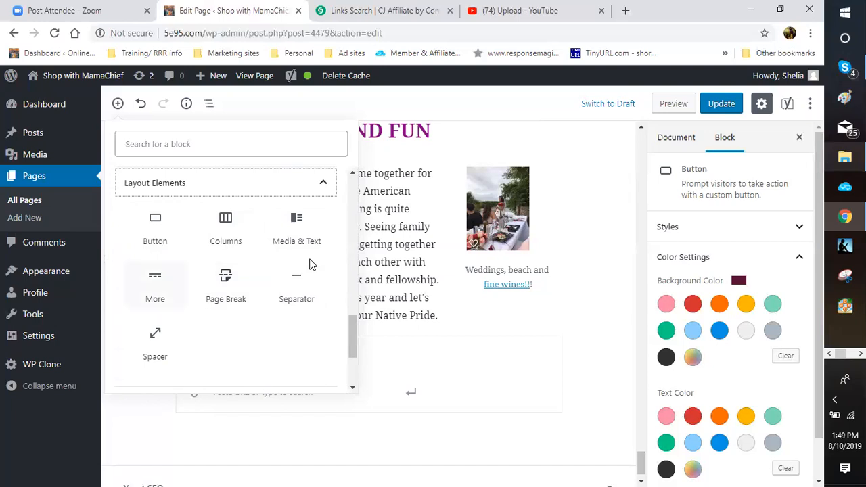
pyautogui.scroll(-2, 311, 265)
pyautogui.scroll(-1, 311, 265)
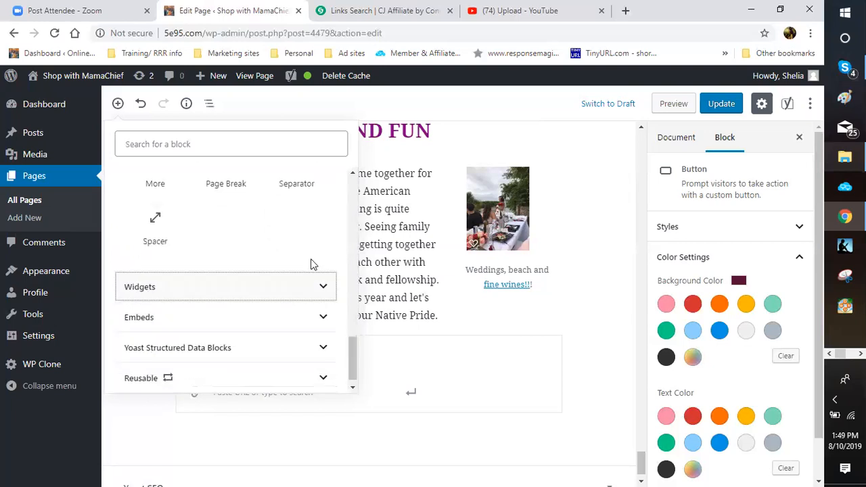
pyautogui.click(312, 280)
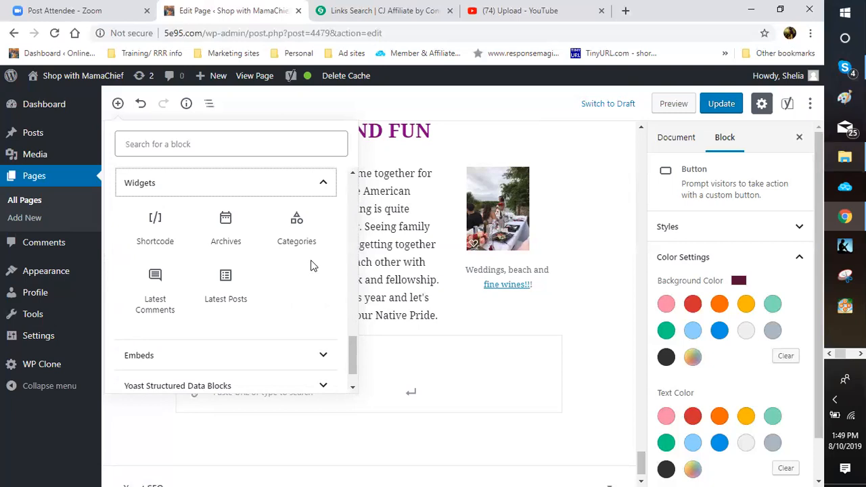
pyautogui.click(322, 359)
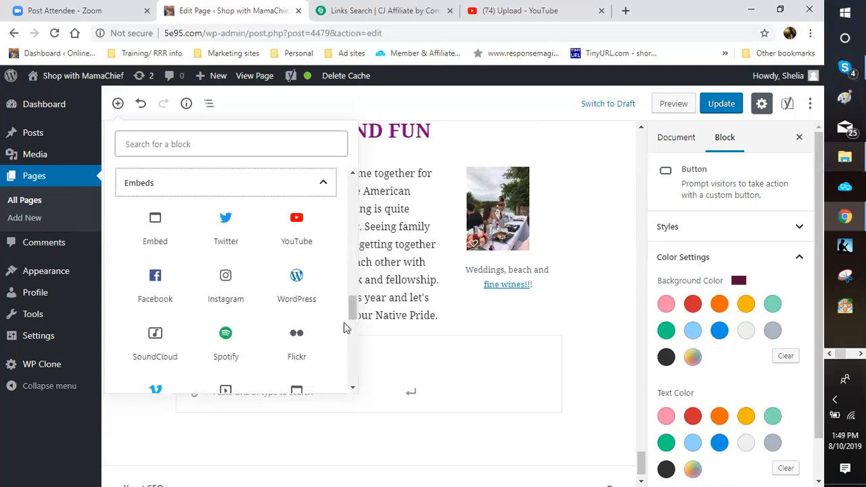
pyautogui.scroll(-1, 351, 323)
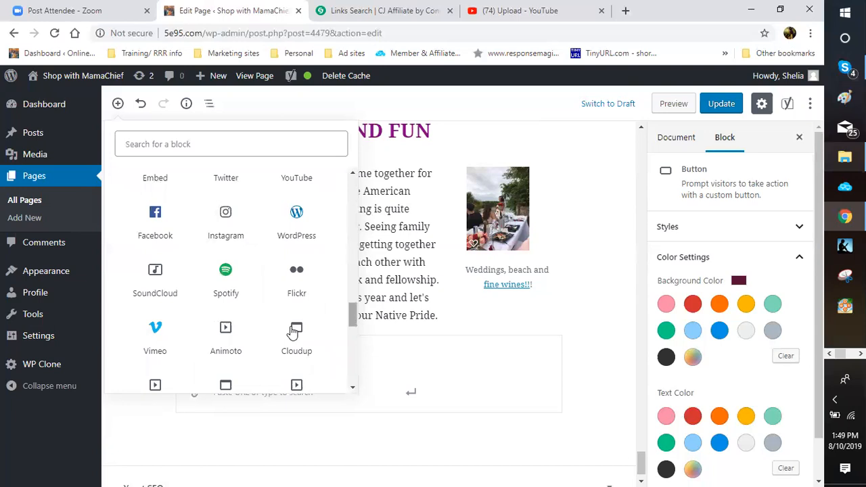
pyautogui.scroll(2, 225, 305)
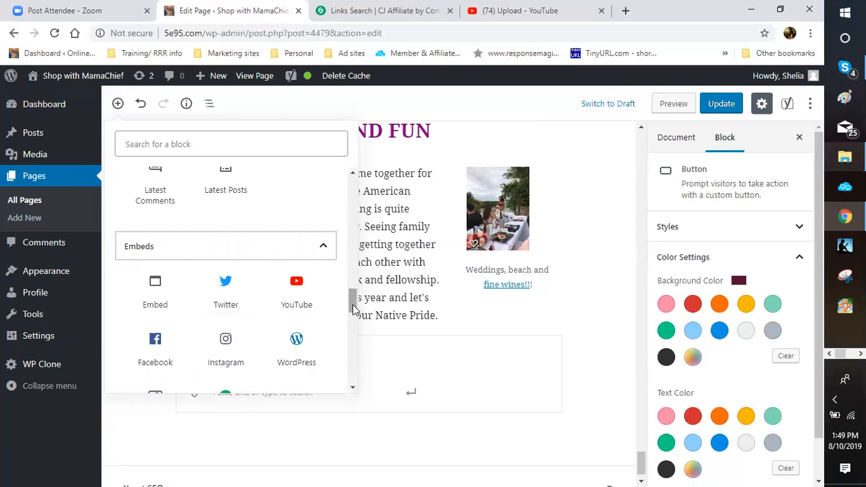
pyautogui.scroll(-2, 353, 309)
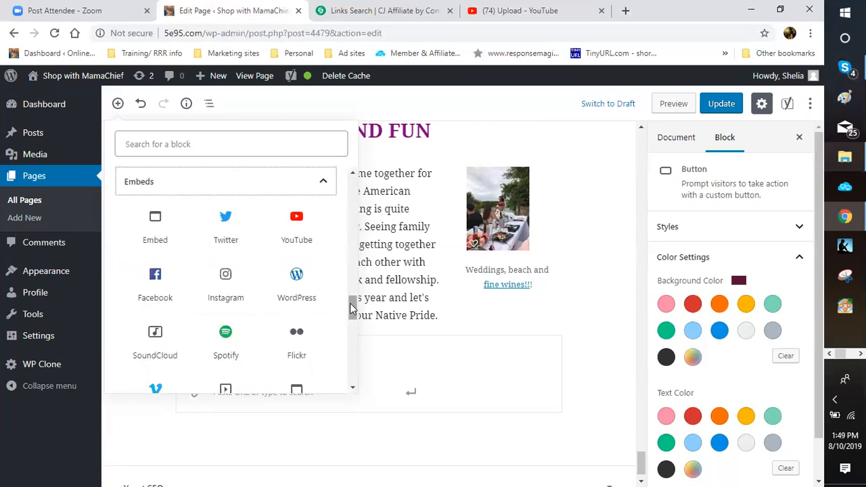
pyautogui.scroll(-2, 155, 303)
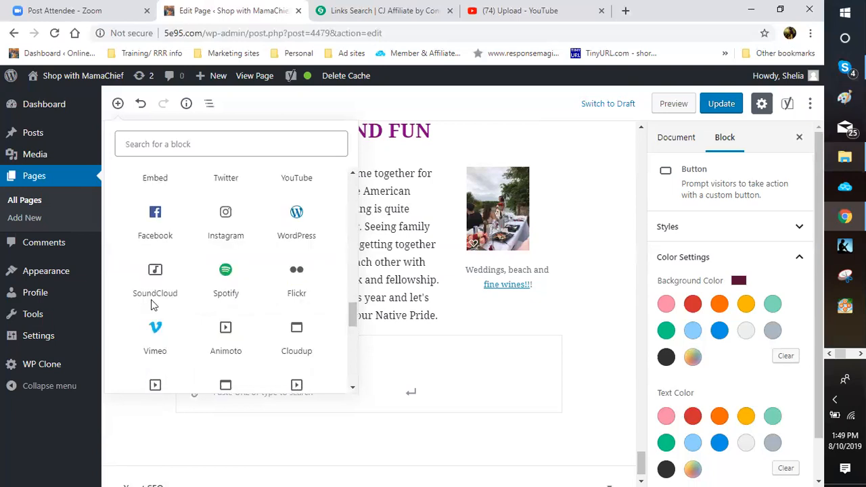
pyautogui.scroll(-1, 160, 290)
pyautogui.scroll(-1, 162, 288)
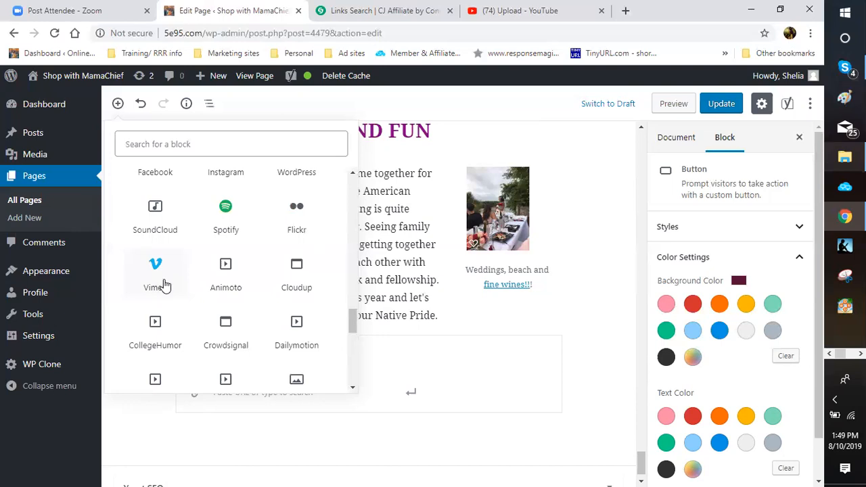
pyautogui.scroll(-2, 334, 293)
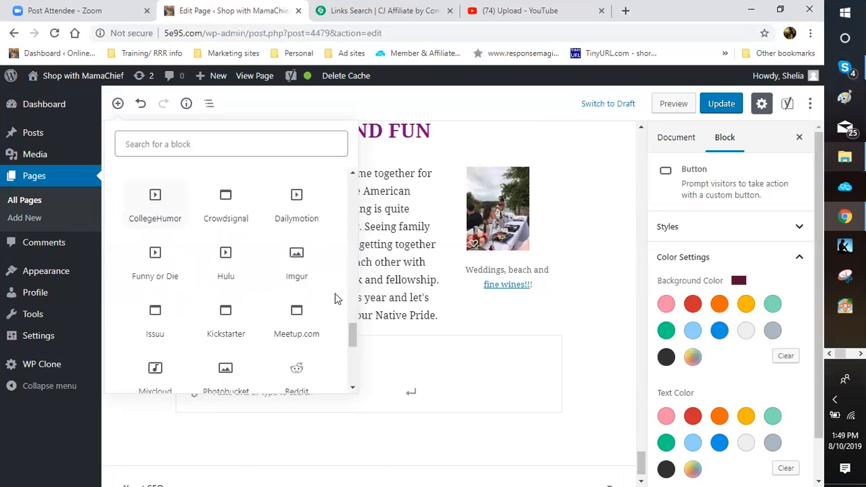
pyautogui.scroll(-2, 343, 328)
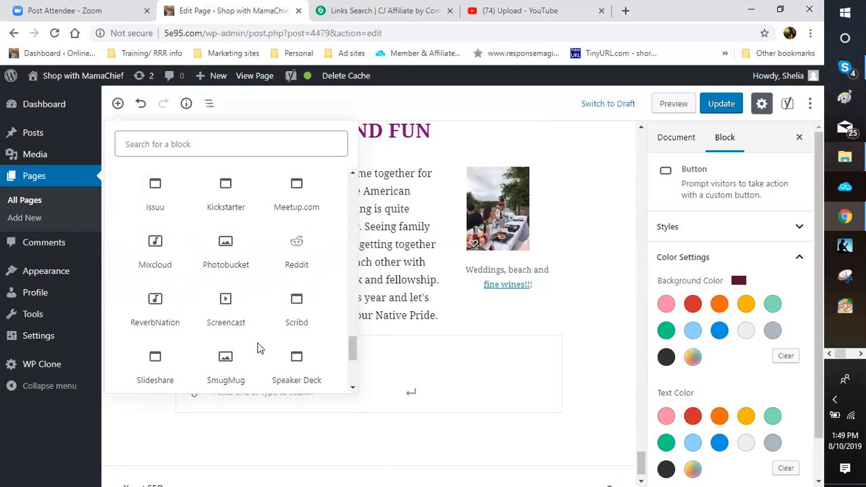
pyautogui.scroll(-2, 257, 348)
pyautogui.click(351, 382)
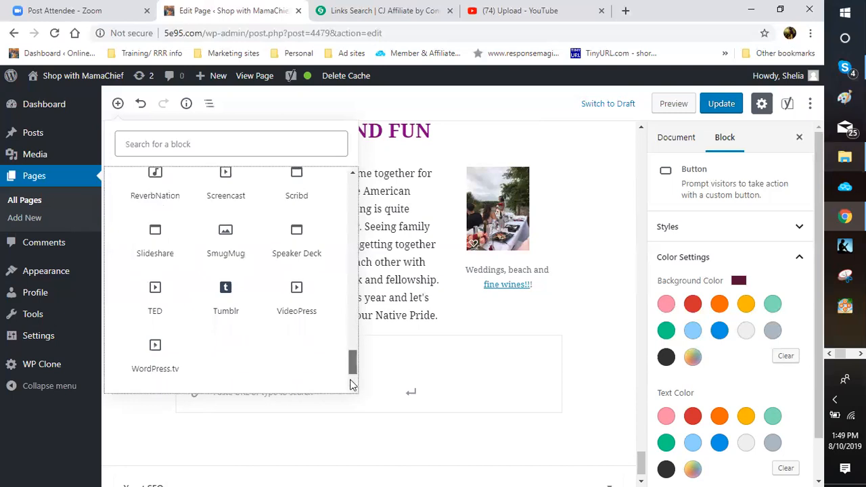
pyautogui.scroll(-2, 355, 310)
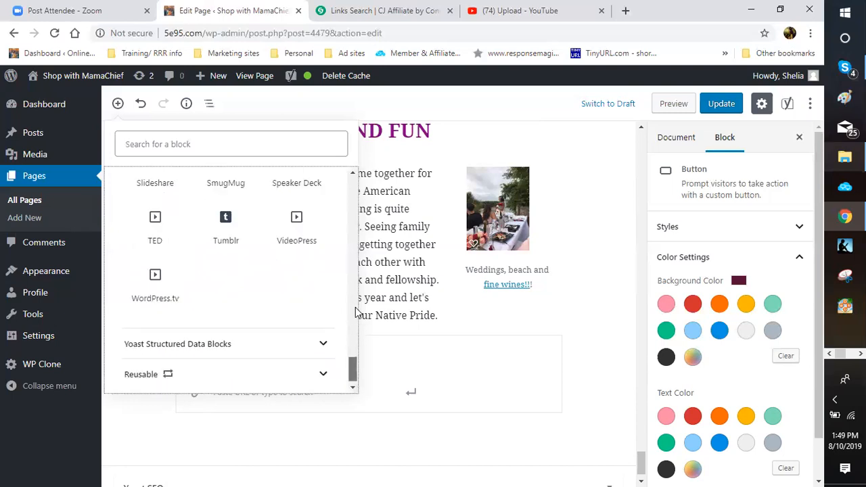
pyautogui.scroll(5, 357, 281)
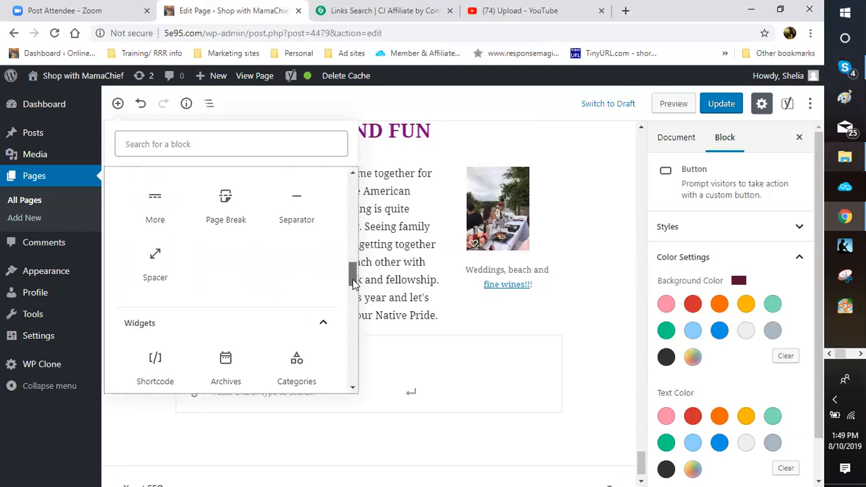
pyautogui.scroll(-2, 325, 247)
pyautogui.rightClick(324, 244)
pyautogui.click(323, 243)
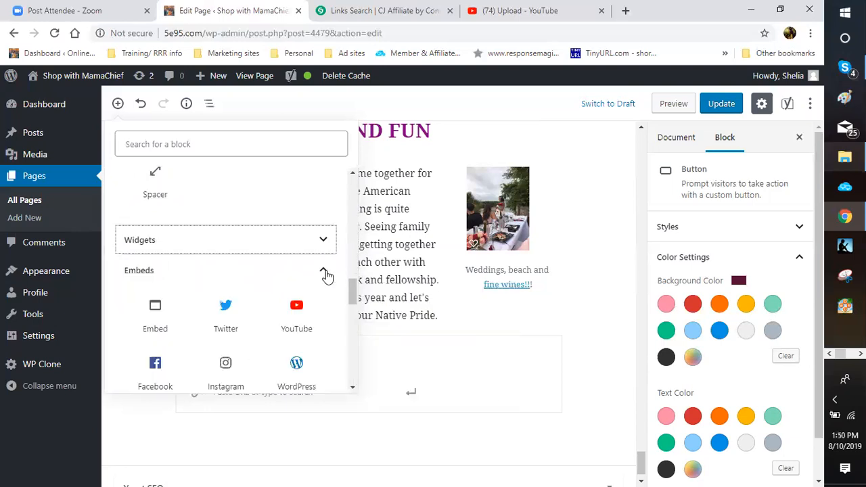
pyautogui.click(324, 271)
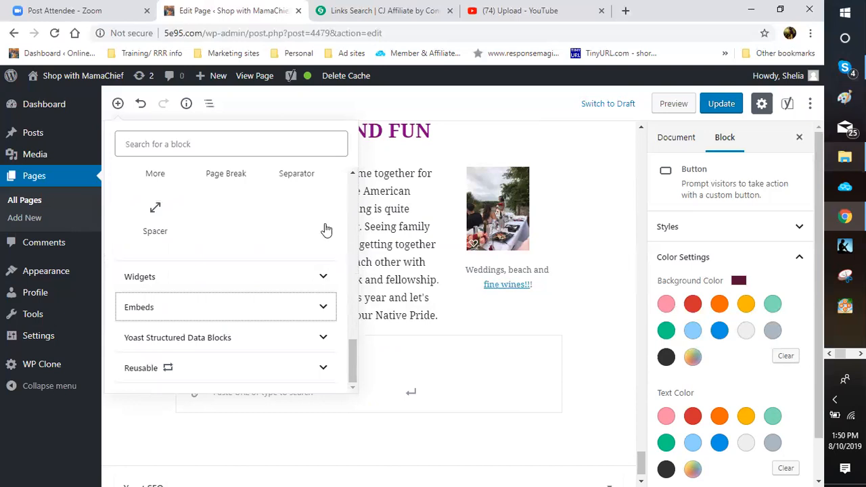
pyautogui.scroll(1, 326, 224)
pyautogui.scroll(3, 330, 298)
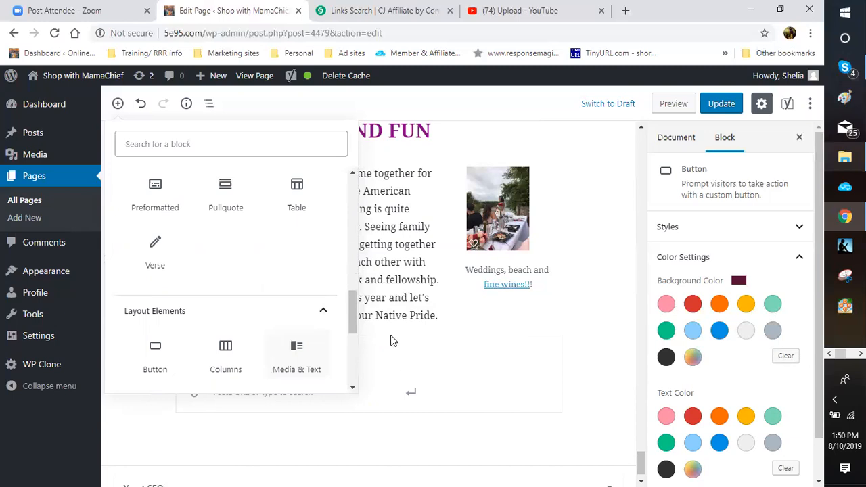
# Step: Close the block library and remove the empty Table block below the button
pyautogui.click(556, 276)
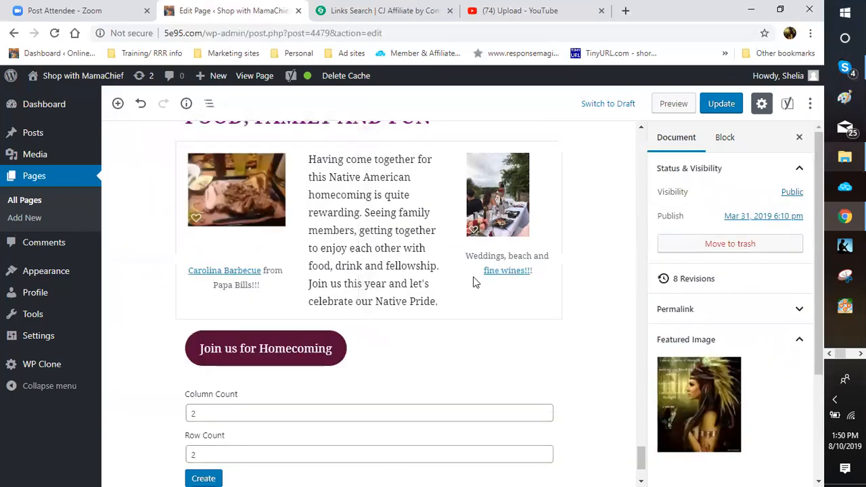
pyautogui.scroll(-2, 549, 314)
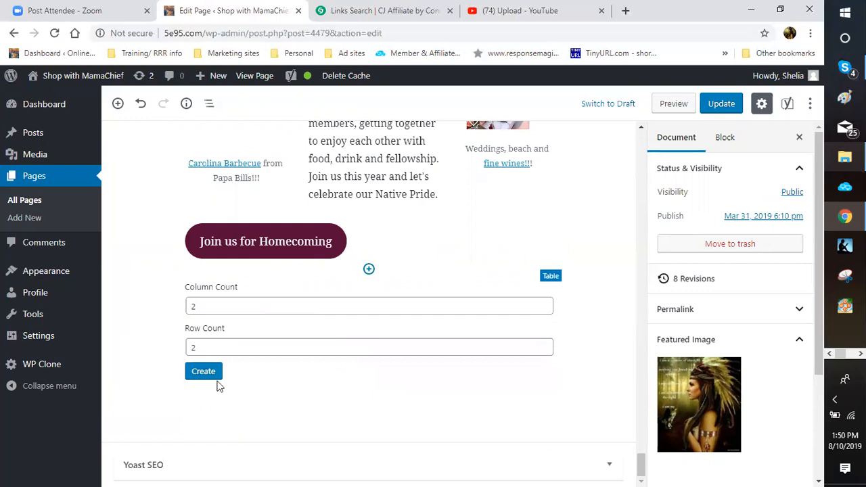
pyautogui.click(428, 387)
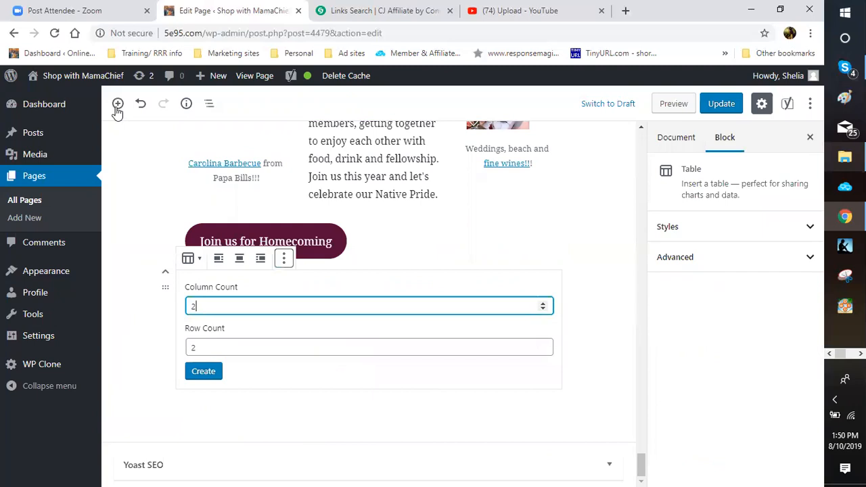
pyautogui.click(284, 258)
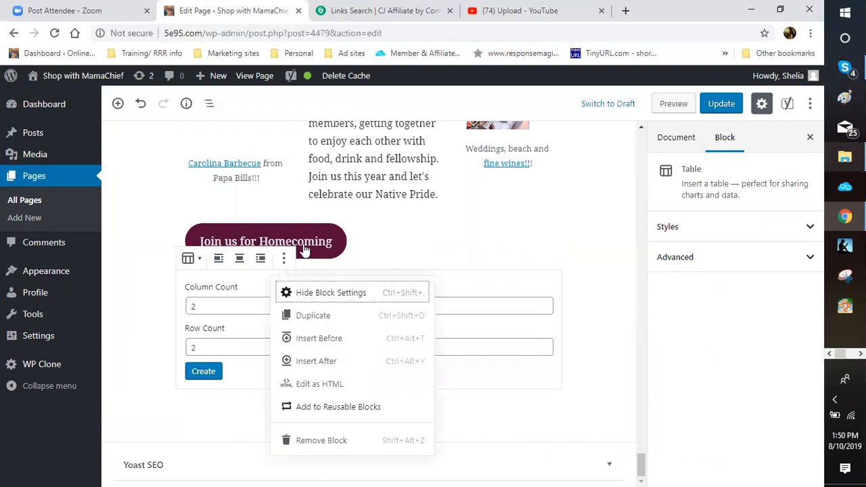
pyautogui.press('Up')
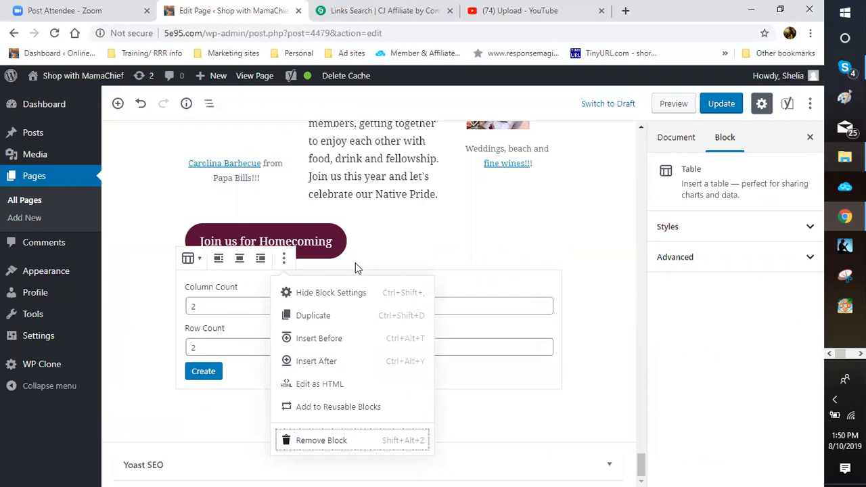
pyautogui.press('Return')
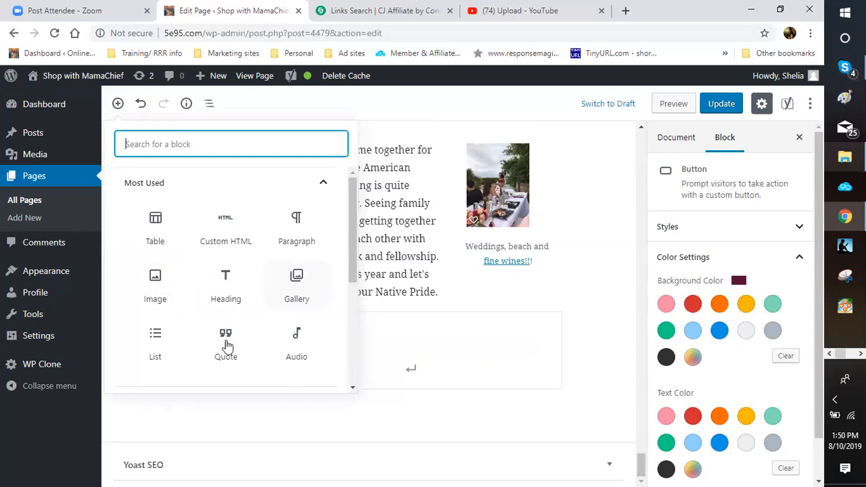
# Step: Insert a Classic block from the Formatting group below the button and place the caret inside it
pyautogui.moveTo(353, 233); pyautogui.dragTo(352, 253)
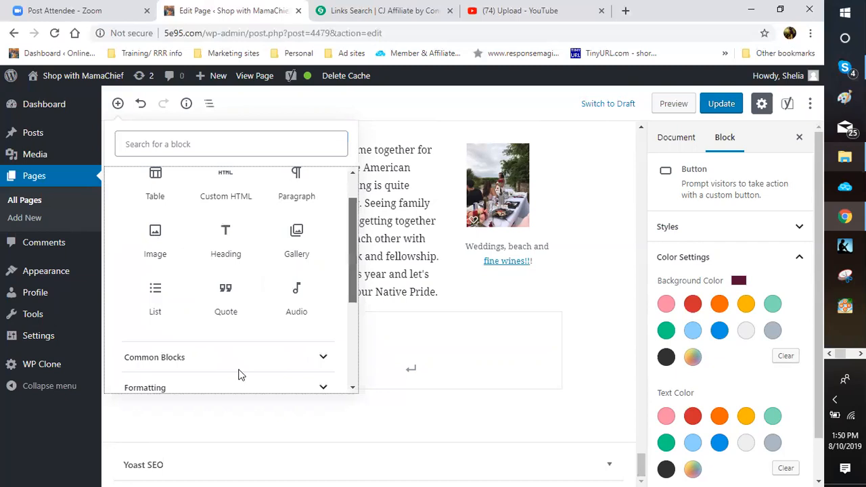
pyautogui.scroll(-3, 239, 372)
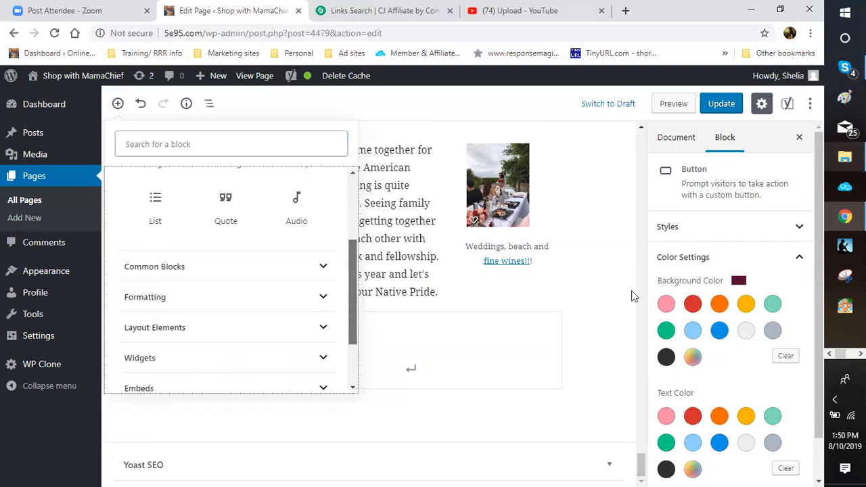
pyautogui.click(321, 296)
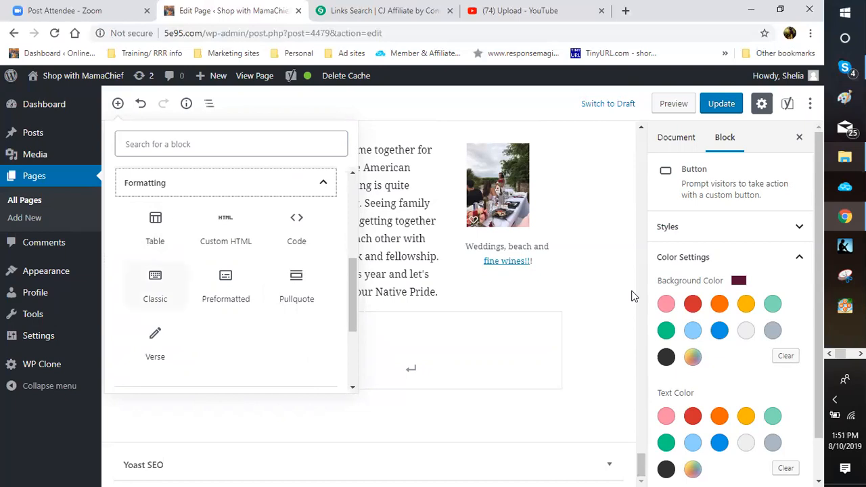
pyautogui.click(155, 284)
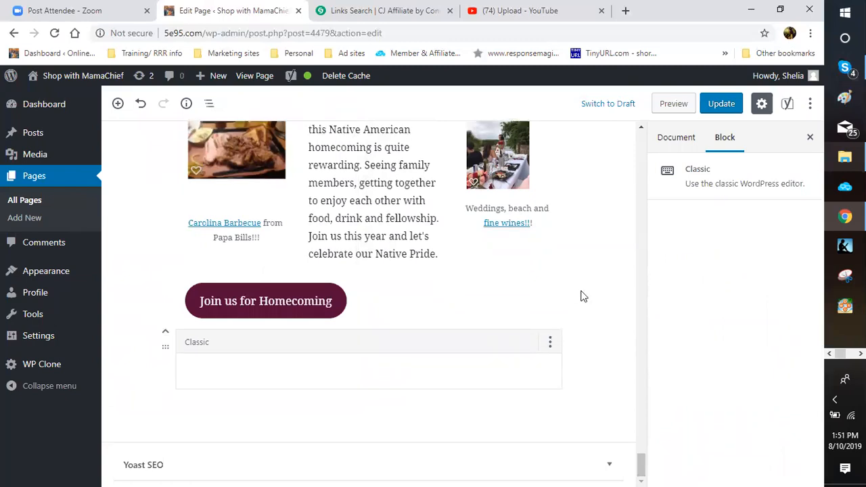
pyautogui.click(552, 333)
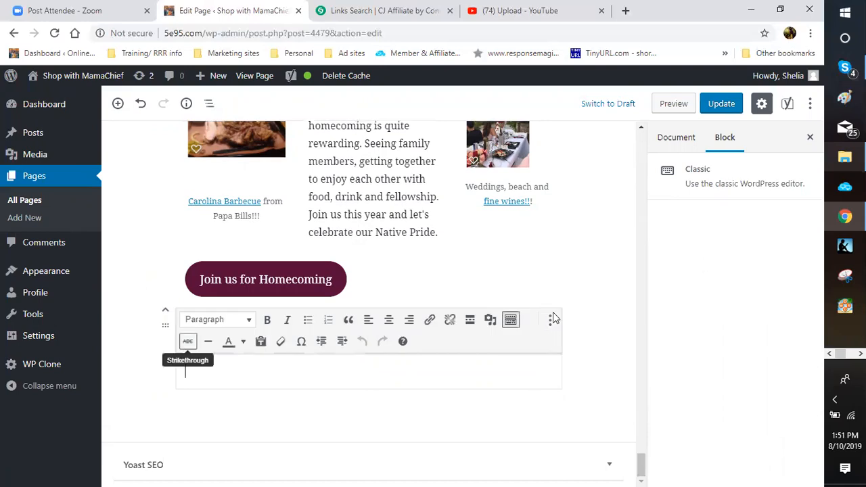
pyautogui.click(490, 326)
pyautogui.click(491, 327)
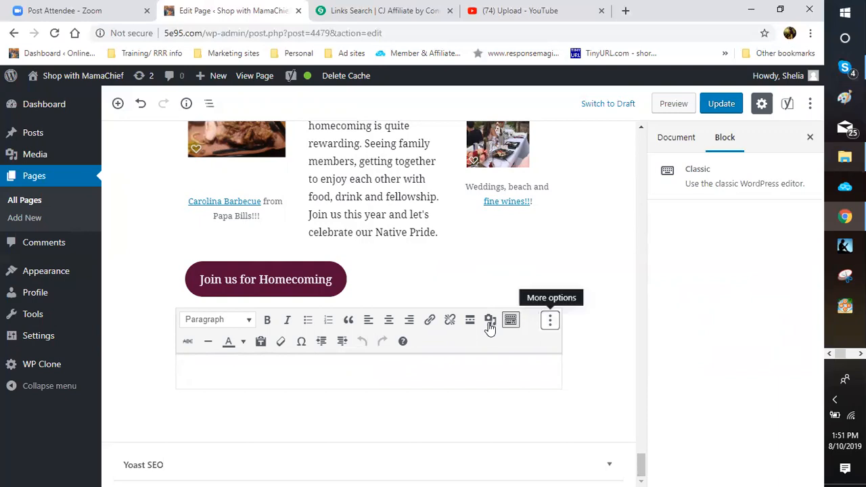
pyautogui.click(203, 374)
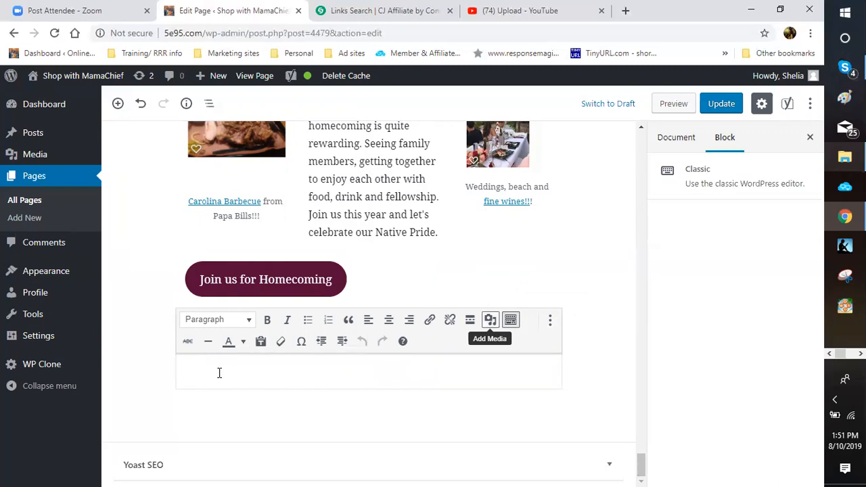
# Step: Write 'I hope that you were able to join us for our homecoming.' in the Classic block
pyautogui.click(219, 373)
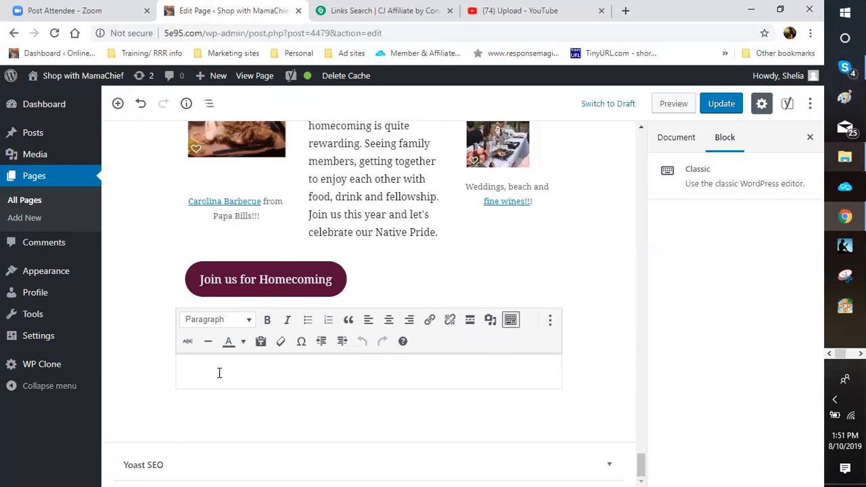
pyautogui.write('I hope')
pyautogui.write('that you were able to join ')
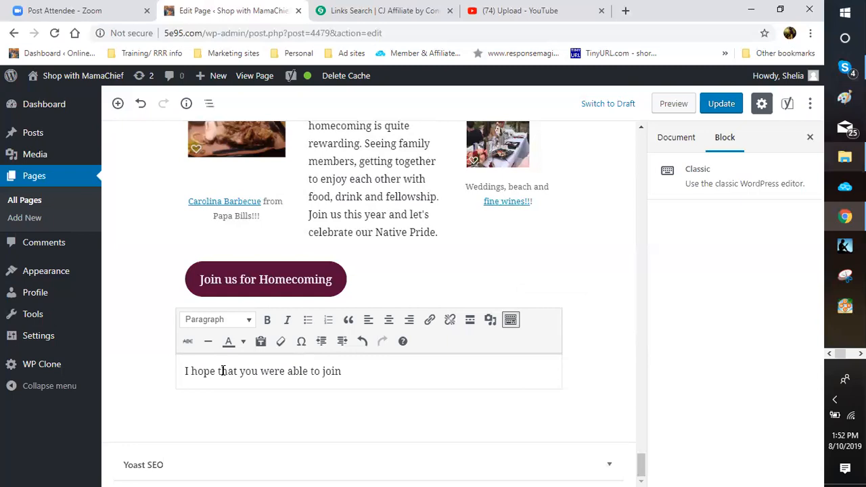
pyautogui.write('us for our homecoming')
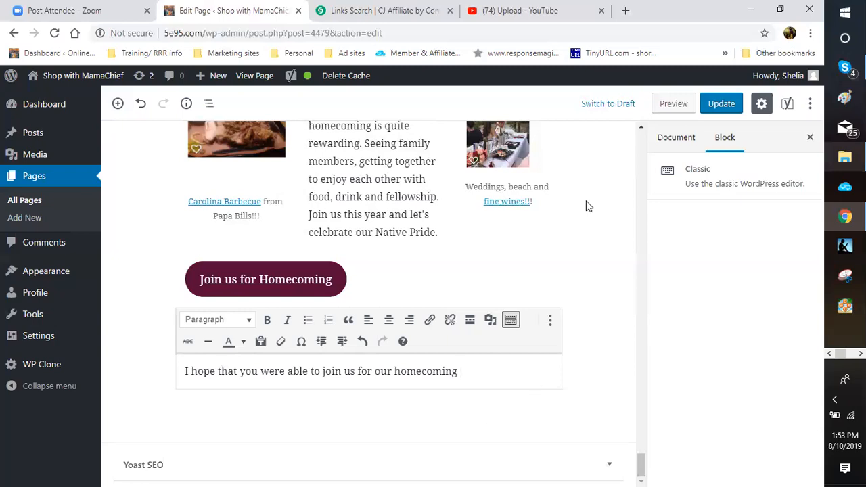
pyautogui.write('.')
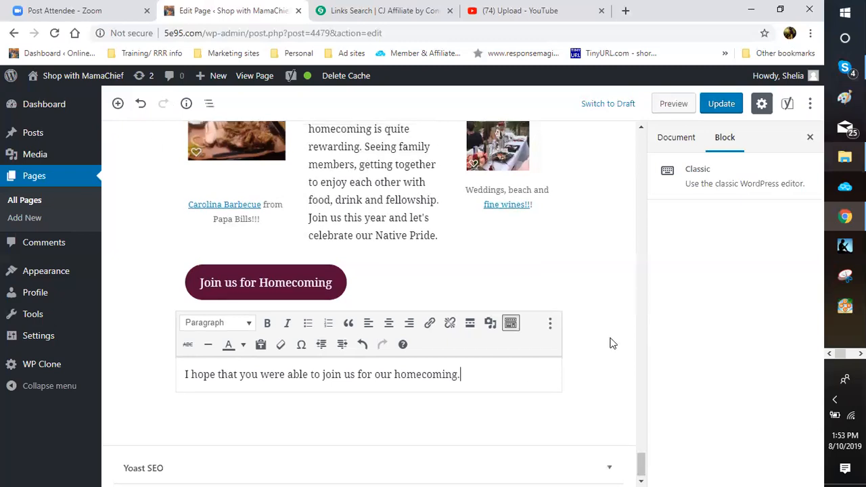
pyautogui.scroll(3, 610, 343)
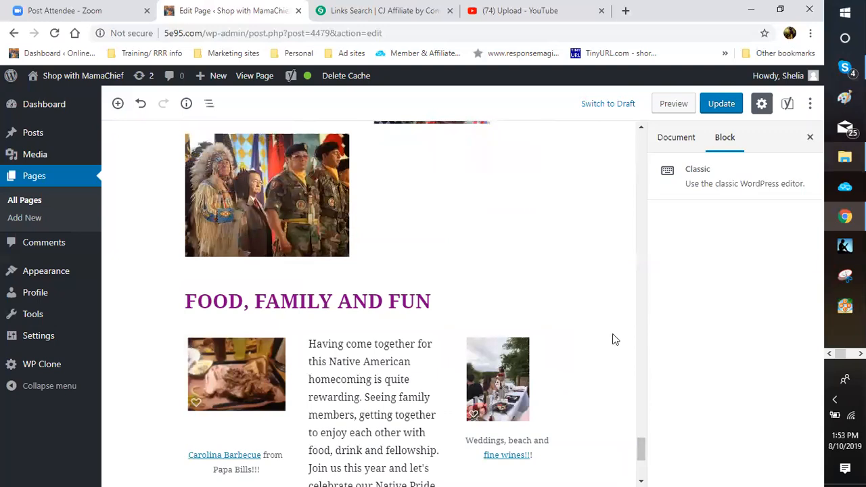
pyautogui.scroll(3, 613, 339)
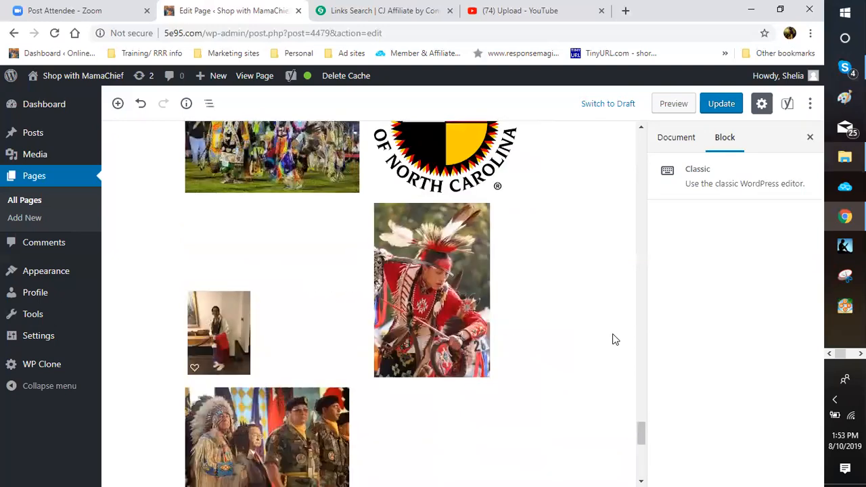
pyautogui.scroll(3, 613, 339)
pyautogui.scroll(-2, 613, 339)
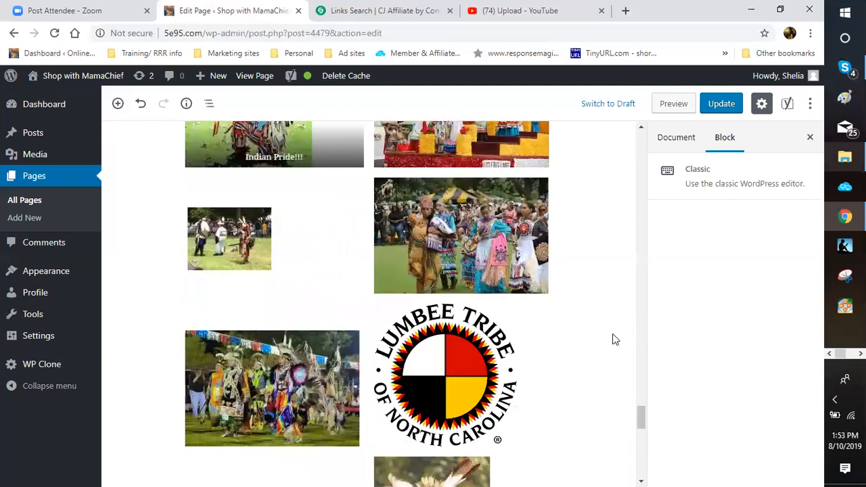
pyautogui.scroll(-3, 613, 339)
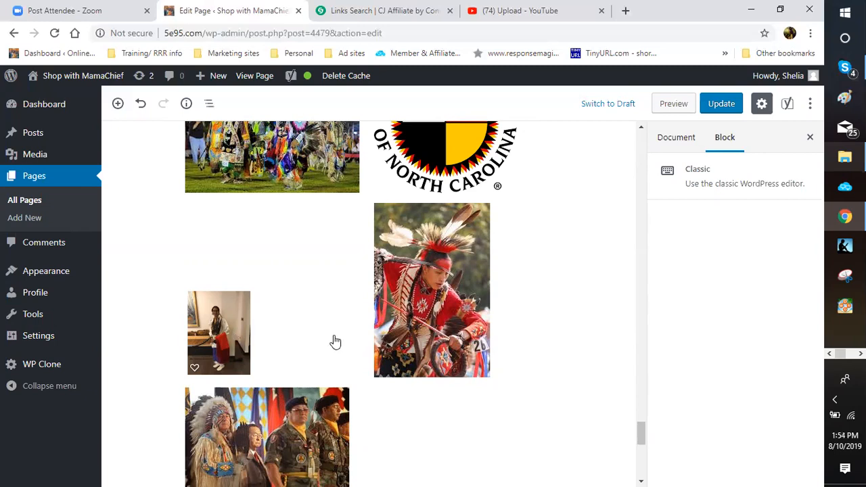
pyautogui.scroll(-4, 437, 348)
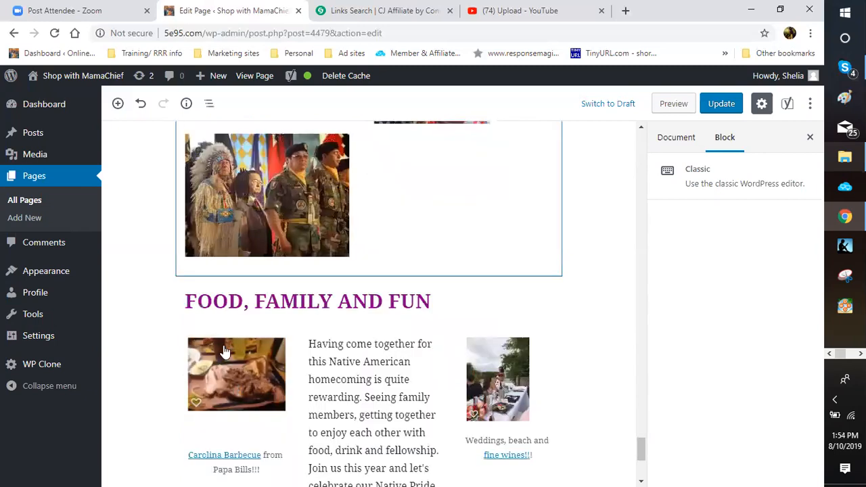
pyautogui.scroll(-3, 437, 348)
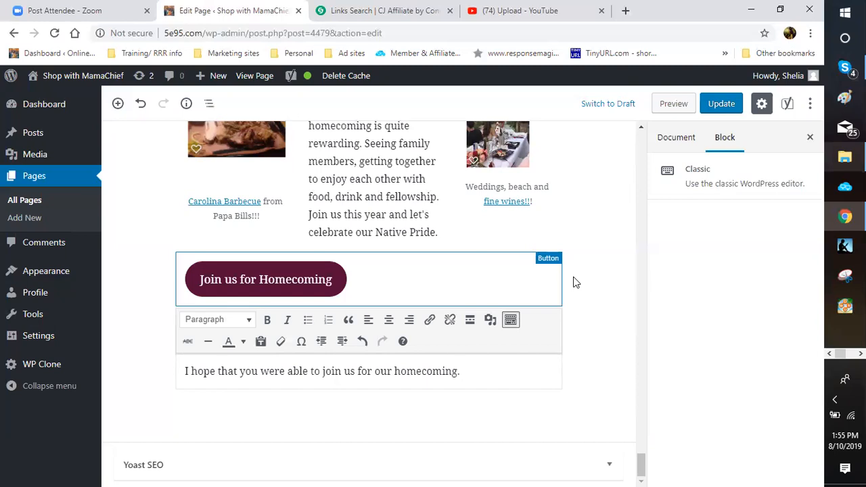
# Step: Add 'It was a blast. We just about had over 650,000 visitors.' and switch to the YouTube tab
pyautogui.write('It was a blad')
pyautogui.press('BackSpace')
pyautogui.write('st.  W')
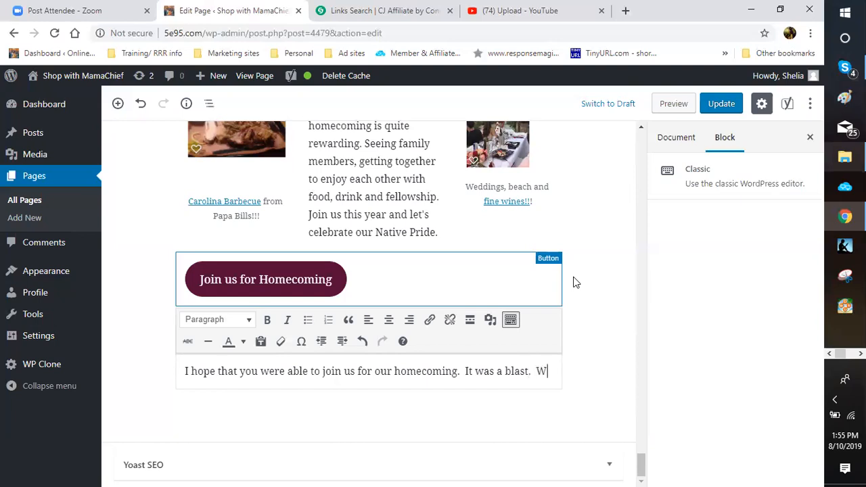
pyautogui.write('e just ')
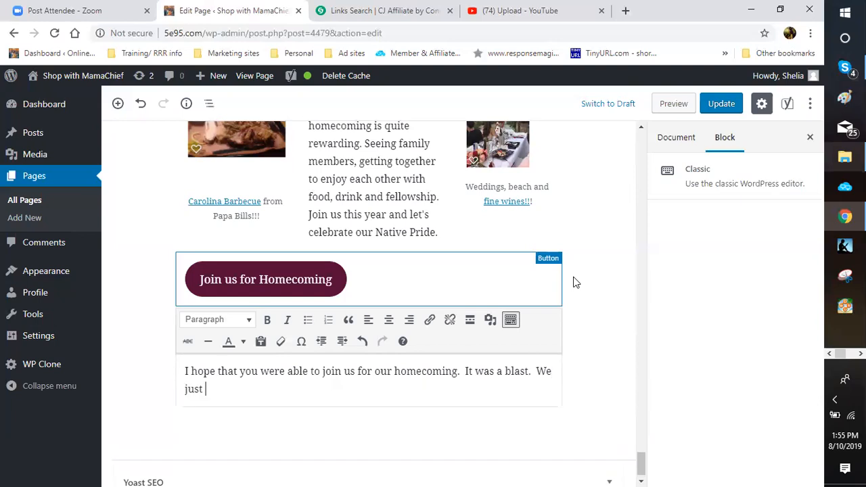
pyautogui.write('about had over')
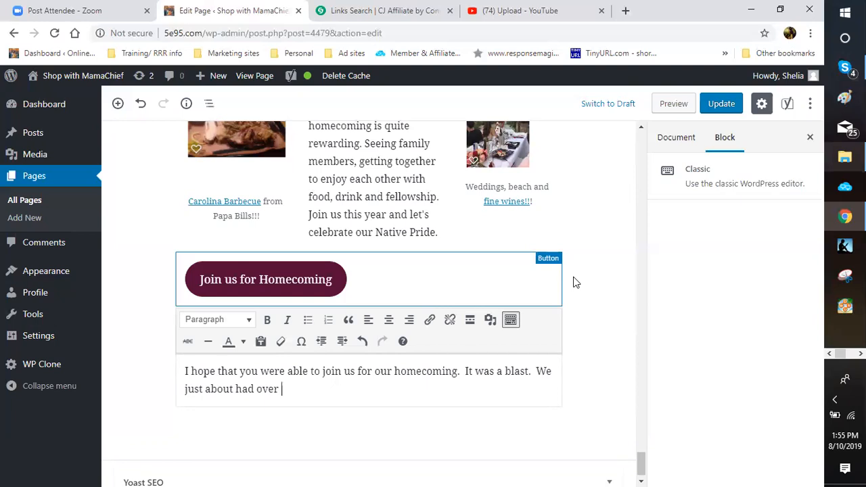
pyautogui.write(' 650,000')
pyautogui.write('visit')
pyautogui.press('BackSpace')
pyautogui.press('BackSpace')
pyautogui.press('BackSpace')
pyautogui.press('BackSpace')
pyautogui.press('BackSpace')
pyautogui.write('visttors.')
pyautogui.press('BackSpace')
pyautogui.press('BackSpace')
pyautogui.press('BackSpace')
pyautogui.press('BackSpace')
pyautogui.press('BackSpace')
pyautogui.press('BackSpace')
pyautogui.write('itors.')
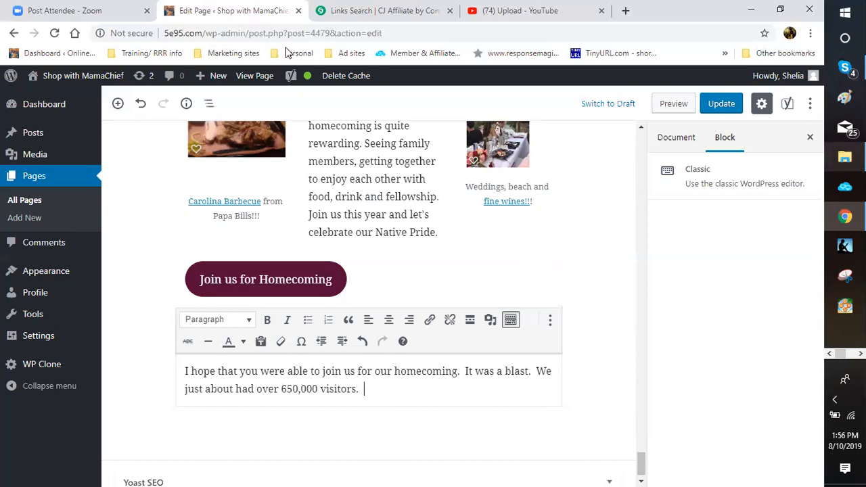
pyautogui.hotkey('ctrl', '4')
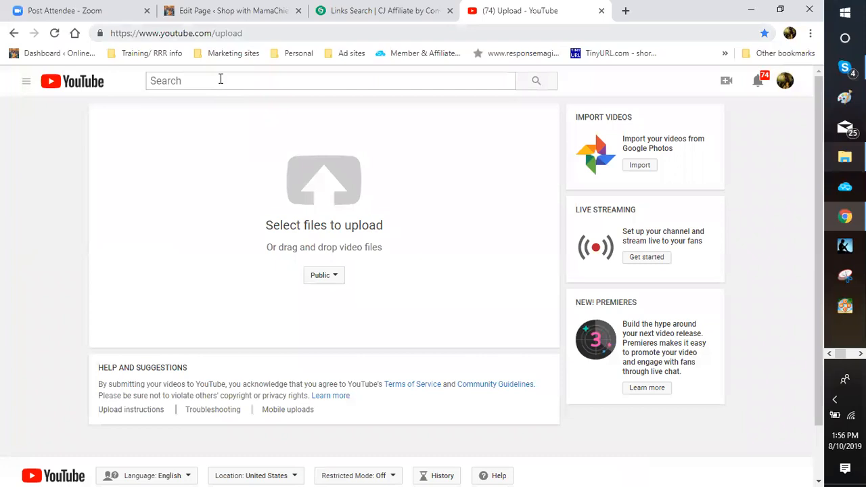
# Step: Search YouTube for 'lumbee homecoming 2019'
pyautogui.click(220, 79)
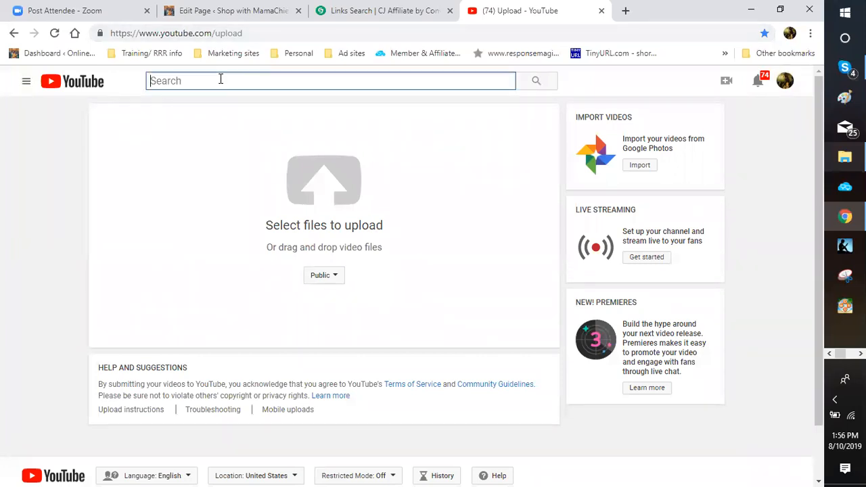
pyautogui.write('lumbee home')
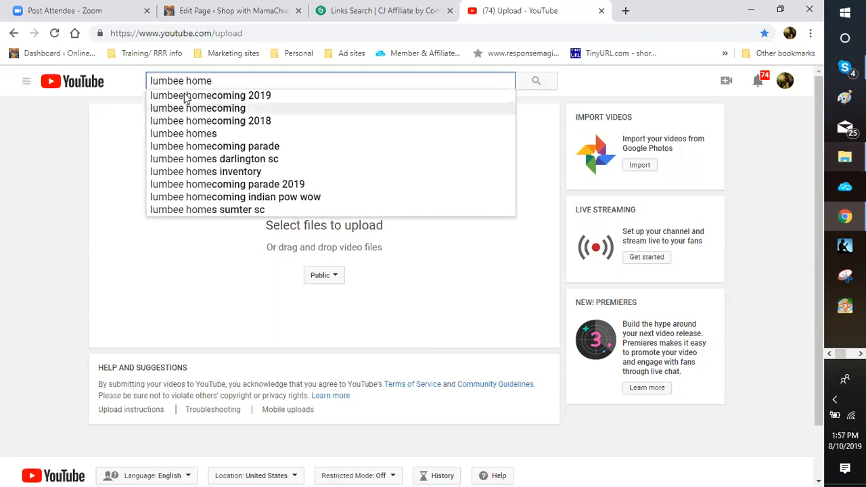
pyautogui.click(184, 96)
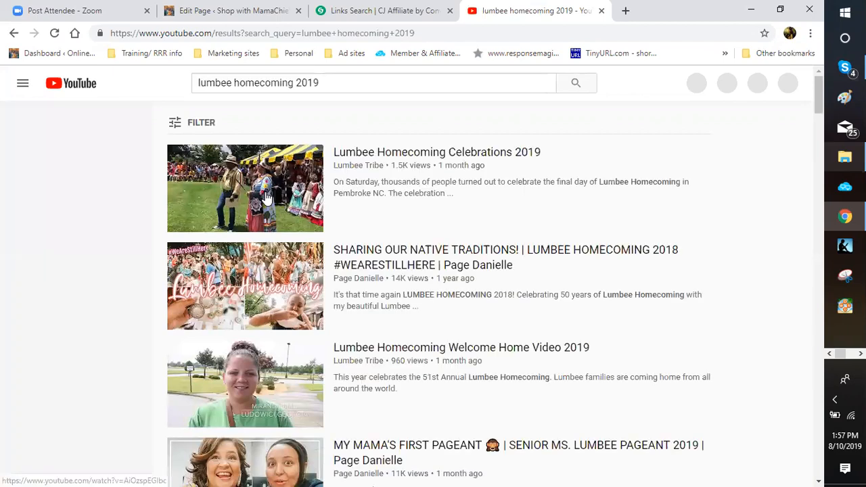
# Step: Browse down the search results and open The Lumbee Song video
pyautogui.scroll(-2, 266, 197)
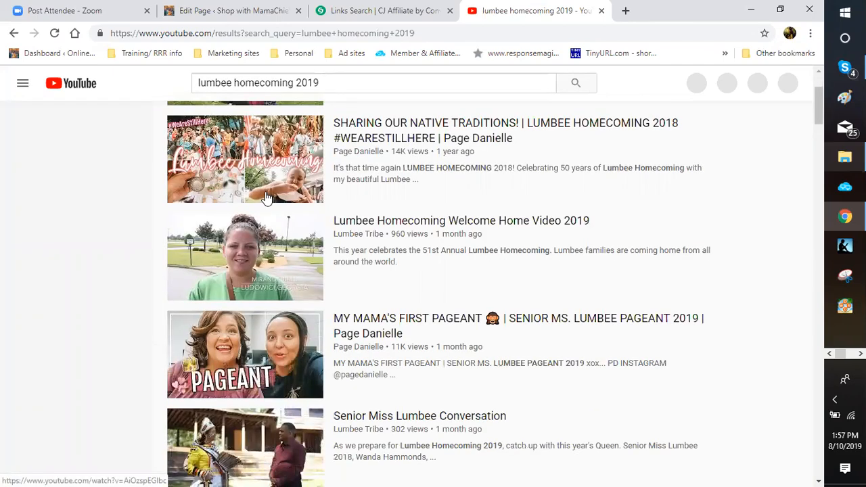
pyautogui.scroll(-3, 253, 405)
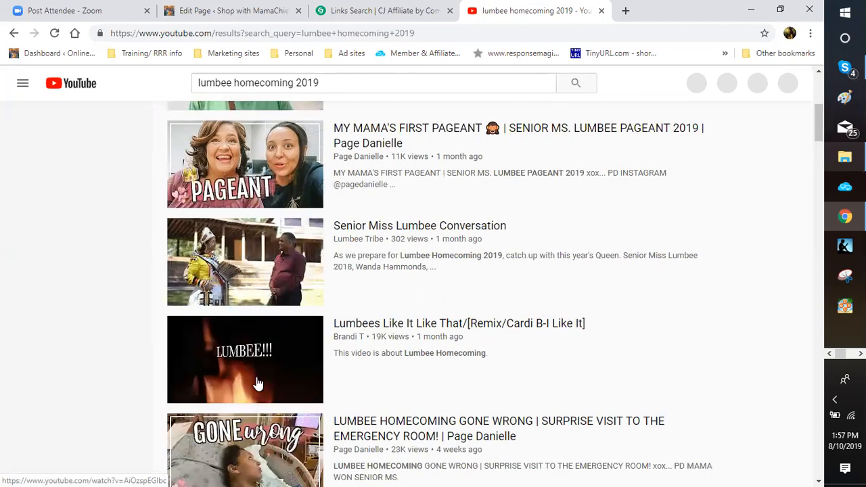
pyautogui.scroll(-2, 257, 384)
pyautogui.scroll(-1, 230, 389)
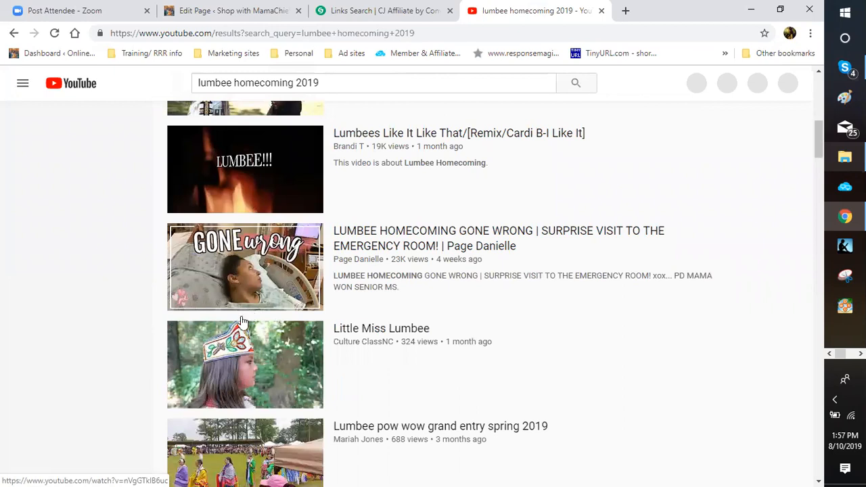
pyautogui.scroll(-3, 243, 305)
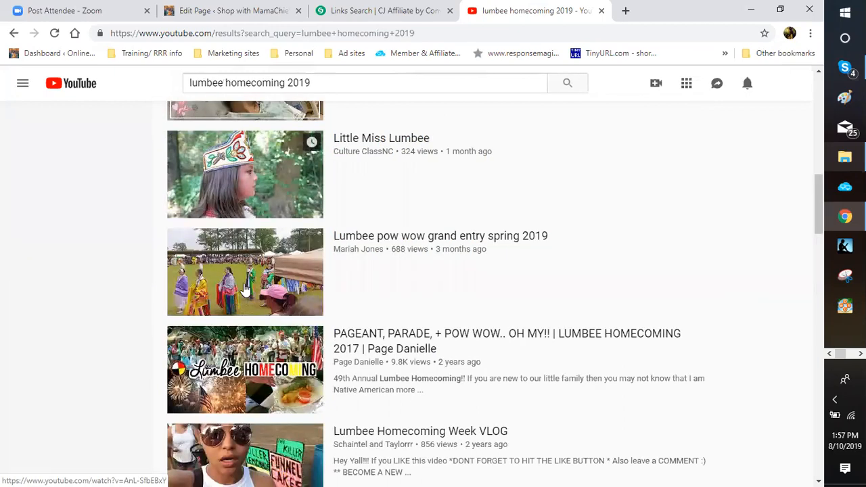
pyautogui.scroll(-3, 245, 289)
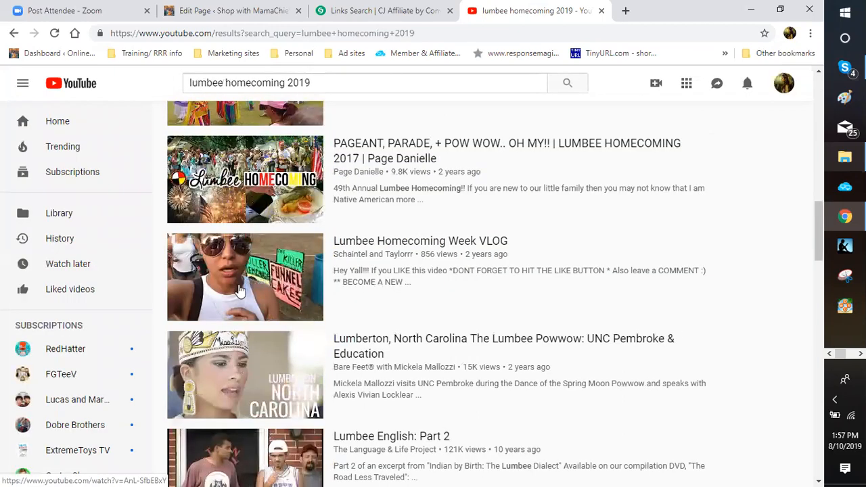
pyautogui.scroll(-3, 240, 290)
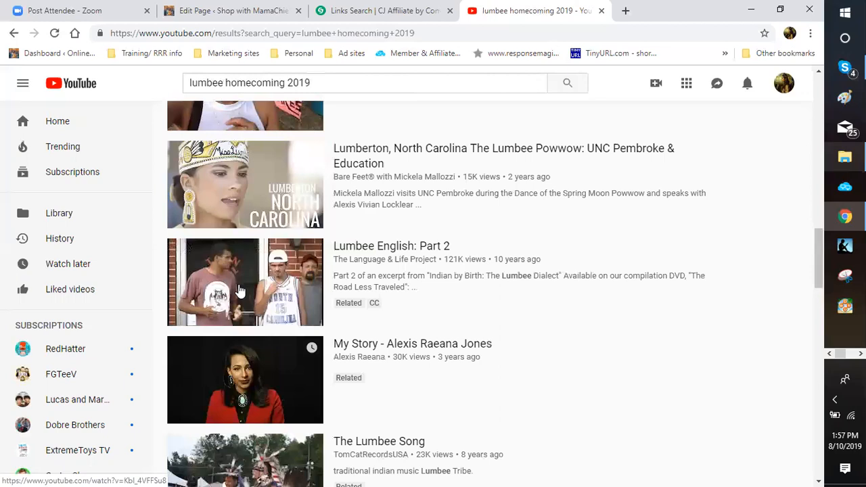
pyautogui.scroll(-1, 243, 286)
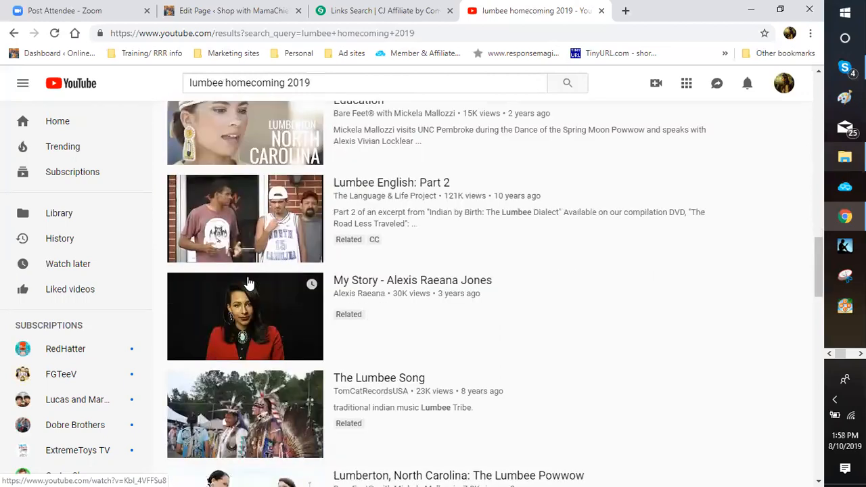
pyautogui.scroll(-2, 247, 283)
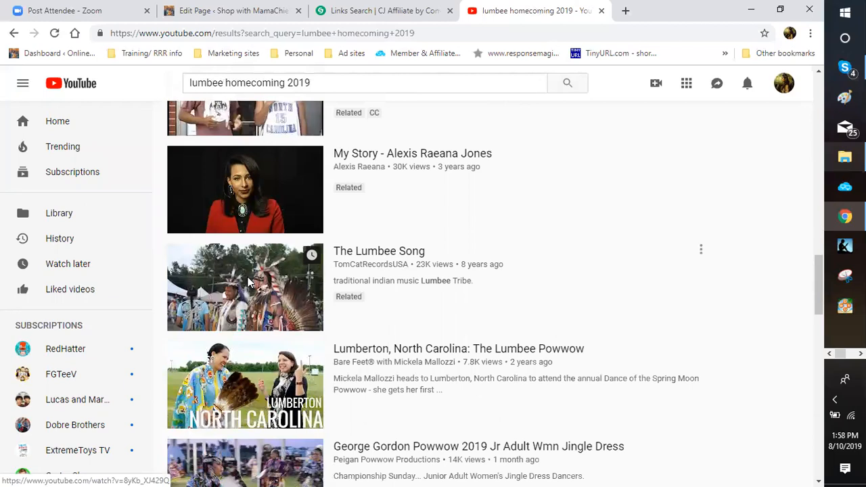
pyautogui.click(249, 283)
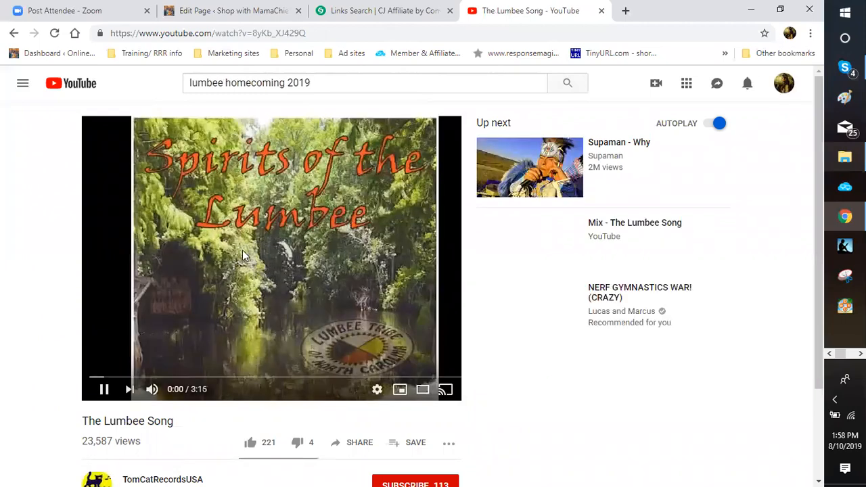
# Step: Pause The Lumbee Song and copy its video URL
pyautogui.click(270, 276)
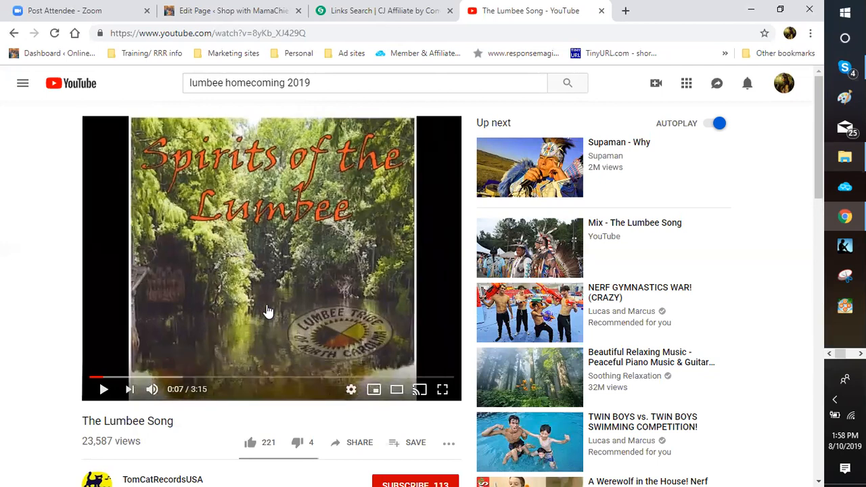
pyautogui.rightClick(268, 311)
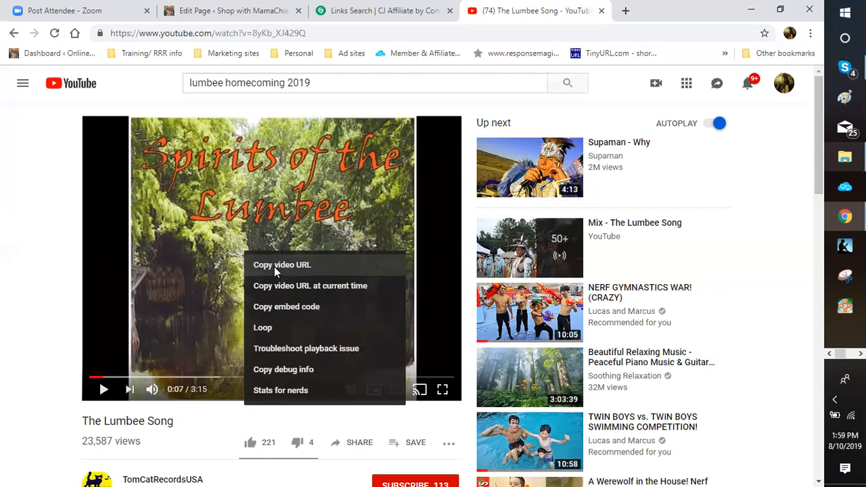
pyautogui.click(299, 326)
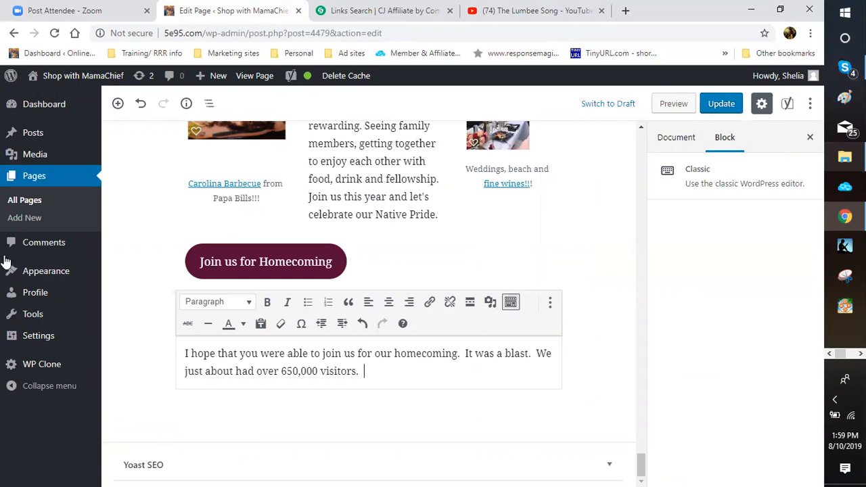
pyautogui.press('Return')
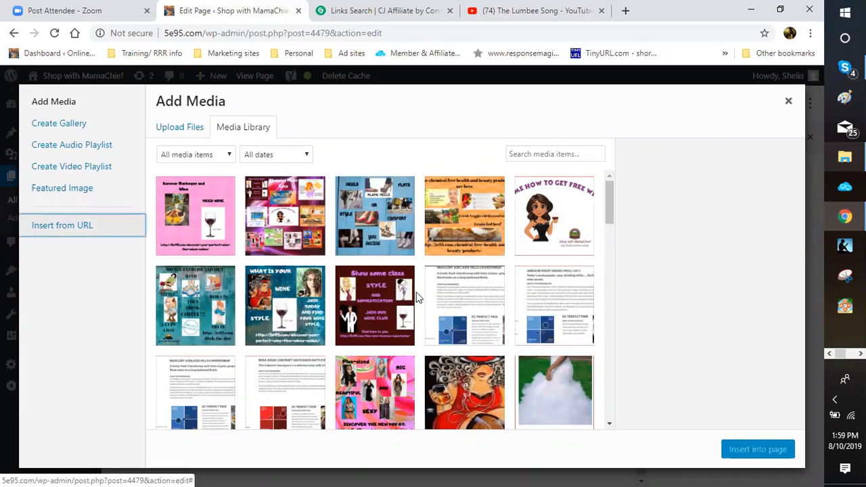
pyautogui.press('Return')
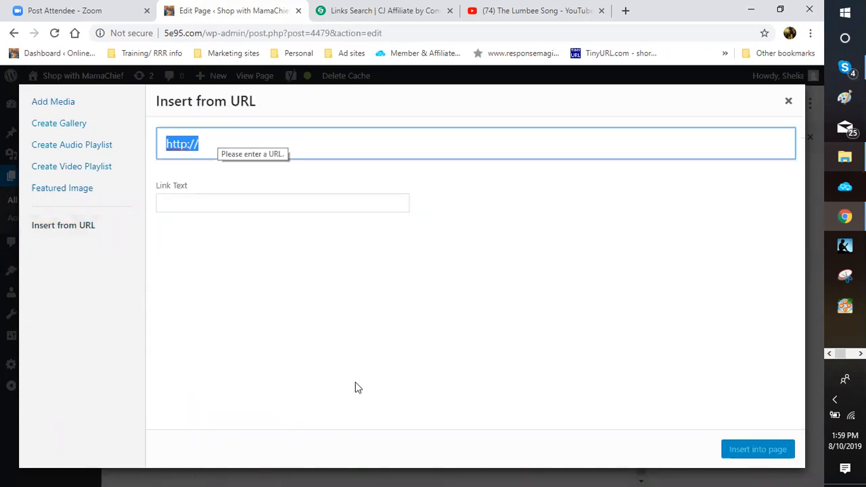
pyautogui.rightClick(220, 143)
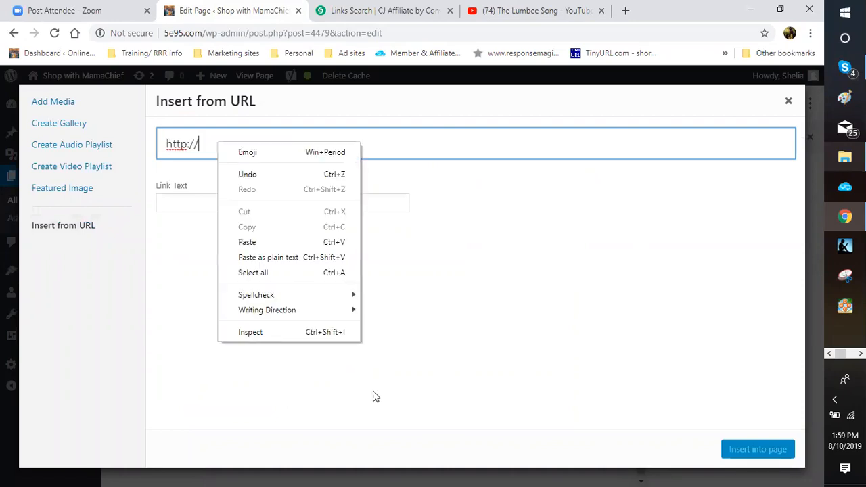
pyautogui.click(374, 391)
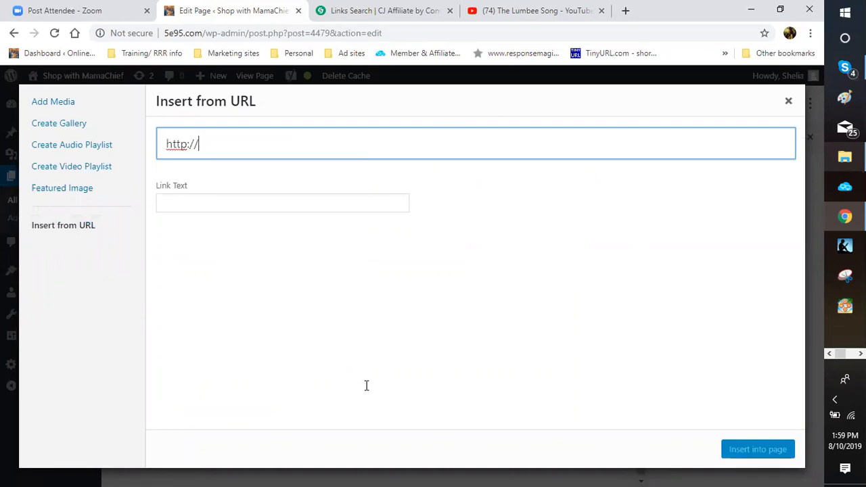
pyautogui.hotkey('ctrl', 'a')
pyautogui.rightClick(193, 144)
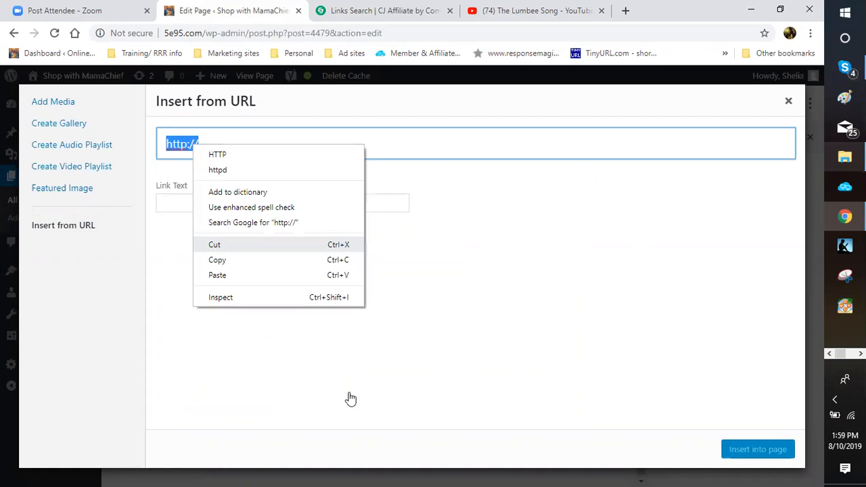
pyautogui.write('https://youtu.be/8yKb_XJ429Q')
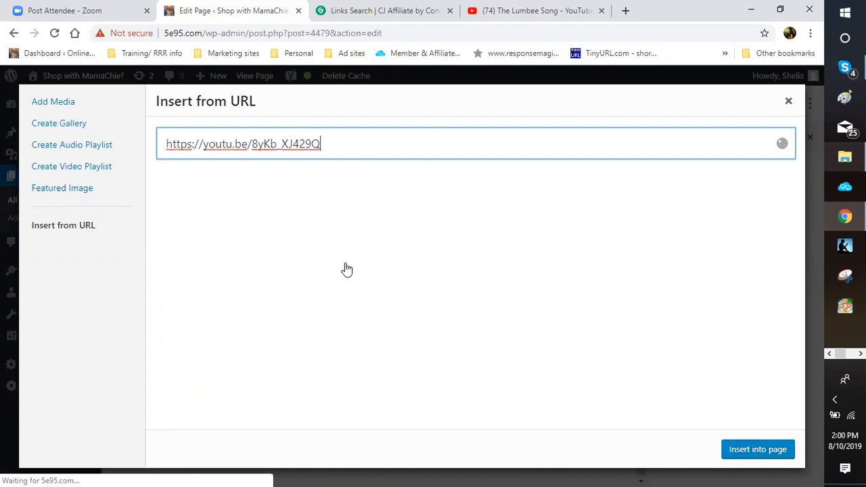
pyautogui.press('Return')
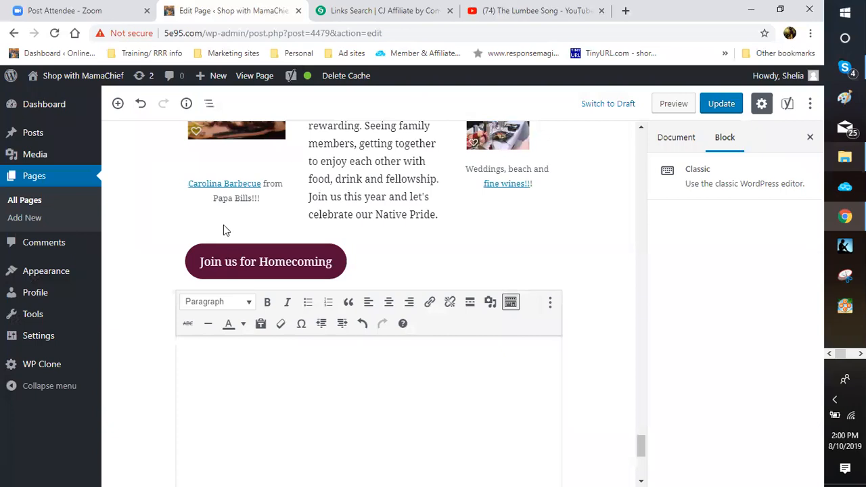
# Step: Check the embedded Lumbee Song video in the Classic block, then click outside the block
pyautogui.scroll(-3, 230, 220)
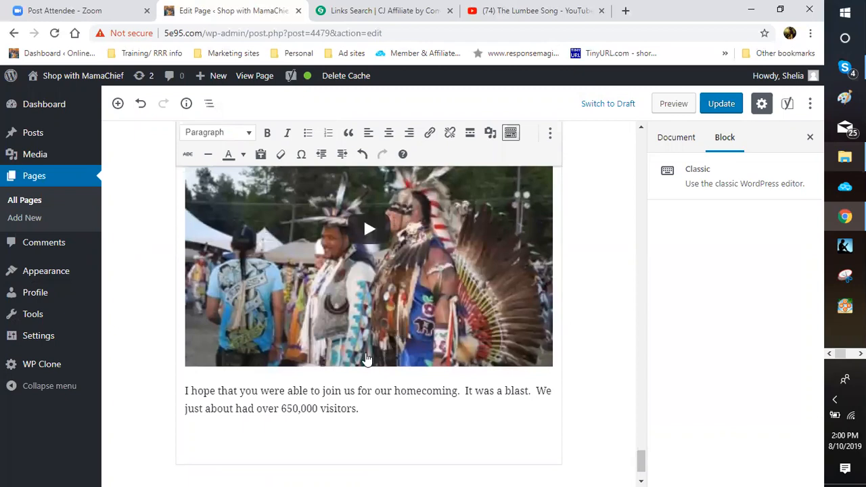
pyautogui.scroll(-1, 366, 359)
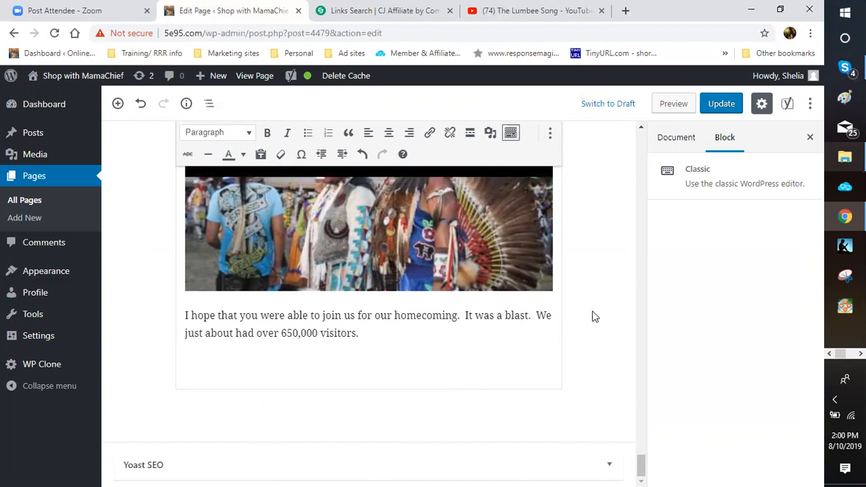
pyautogui.click(574, 320)
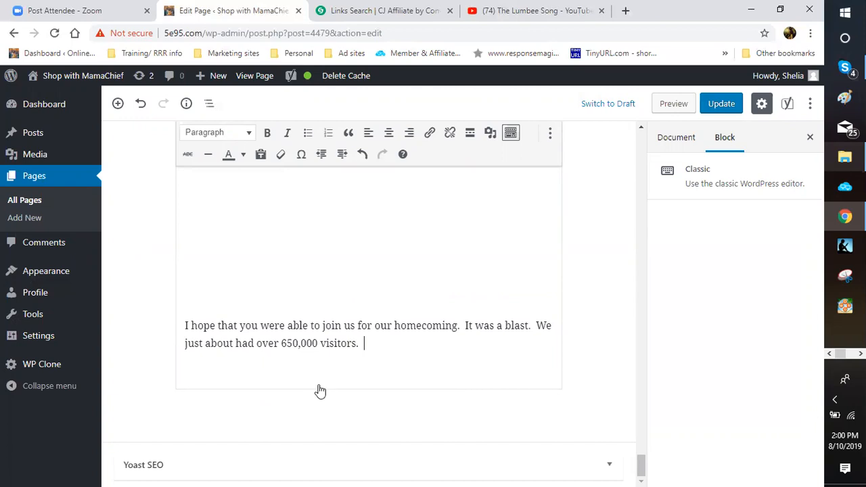
pyautogui.click(608, 295)
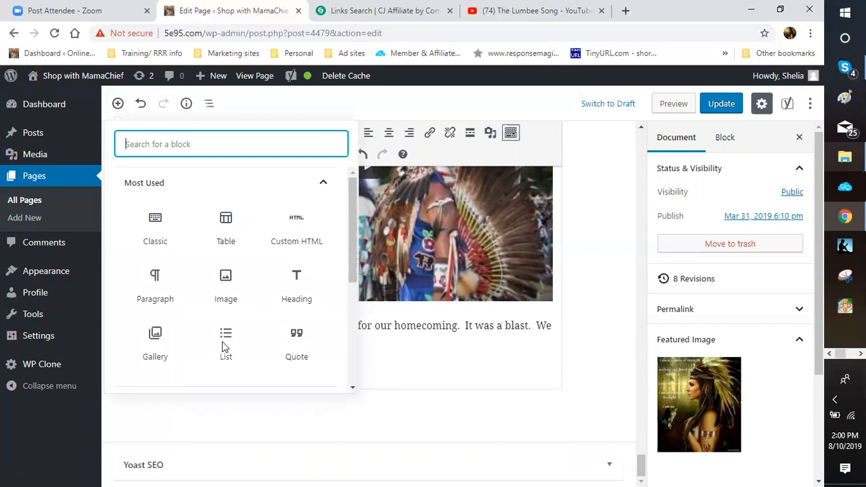
# Step: Add an Image block below the homecoming paragraph and paste The Lumbee Song youtu.be link into it to embed the video
pyautogui.scroll(-1, 225, 347)
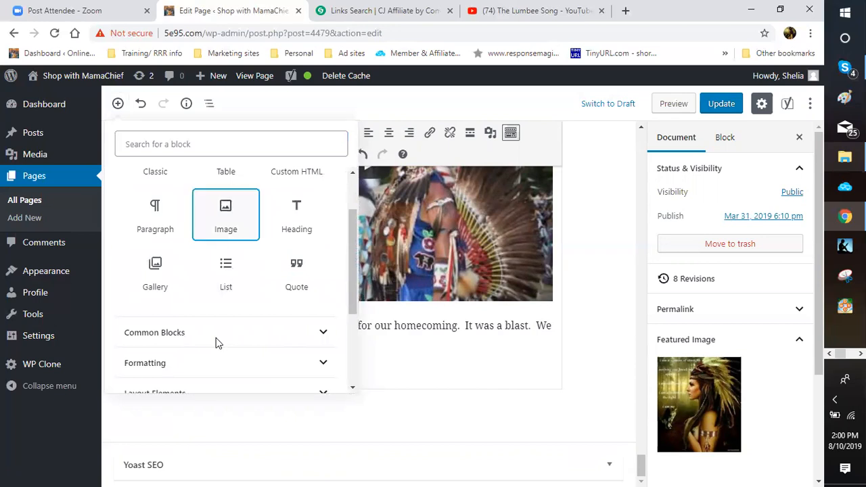
pyautogui.press('Return')
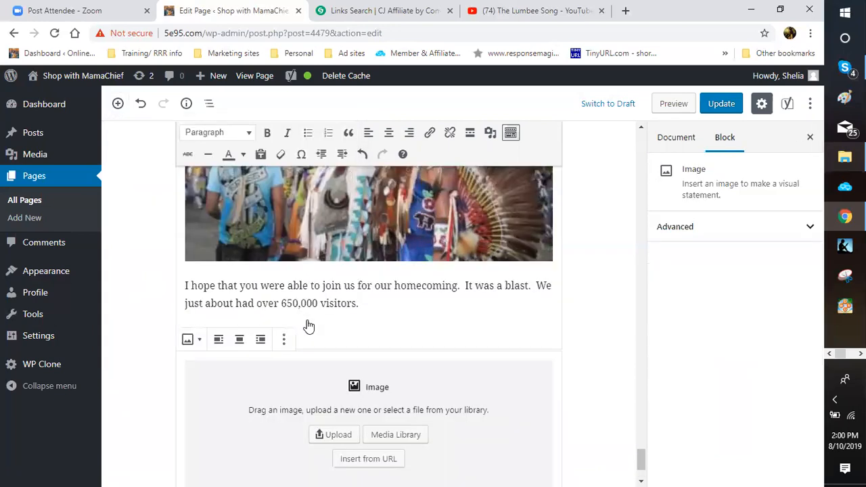
pyautogui.scroll(-2, 332, 294)
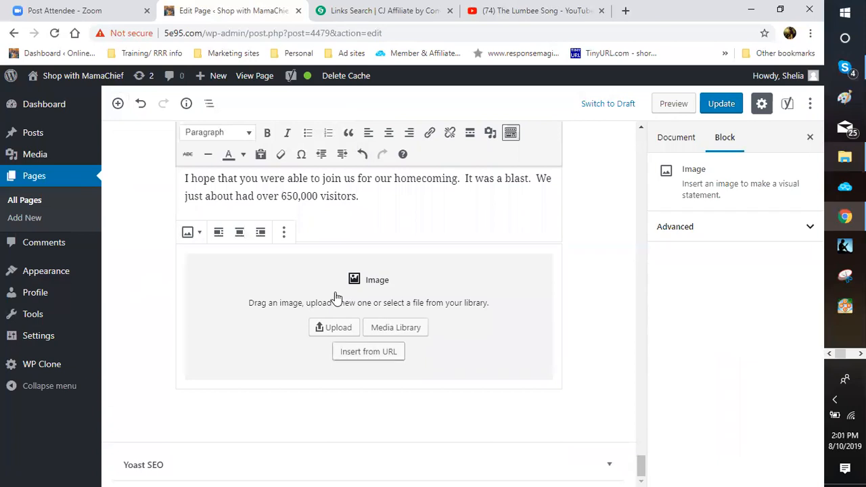
pyautogui.click(368, 352)
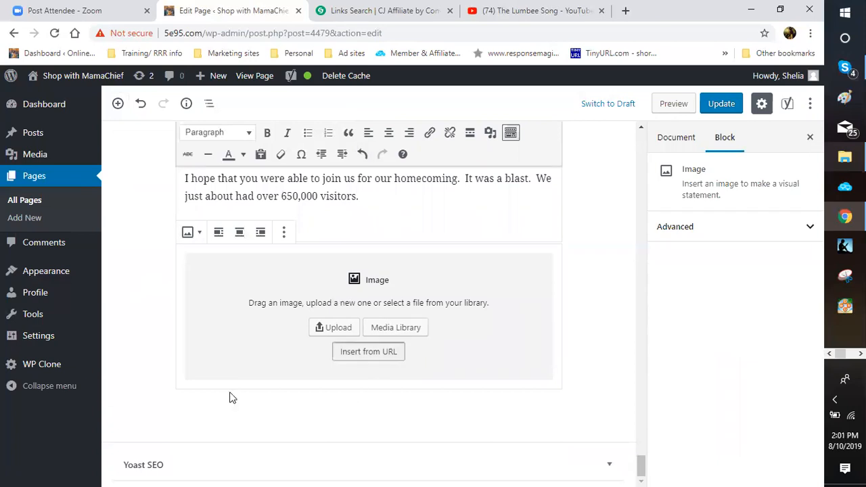
pyautogui.rightClick(313, 380)
pyautogui.click(342, 279)
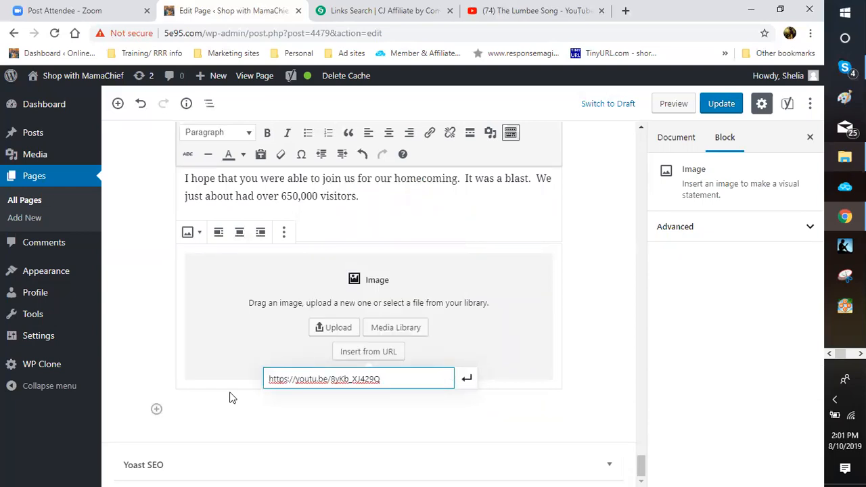
pyautogui.press('Return')
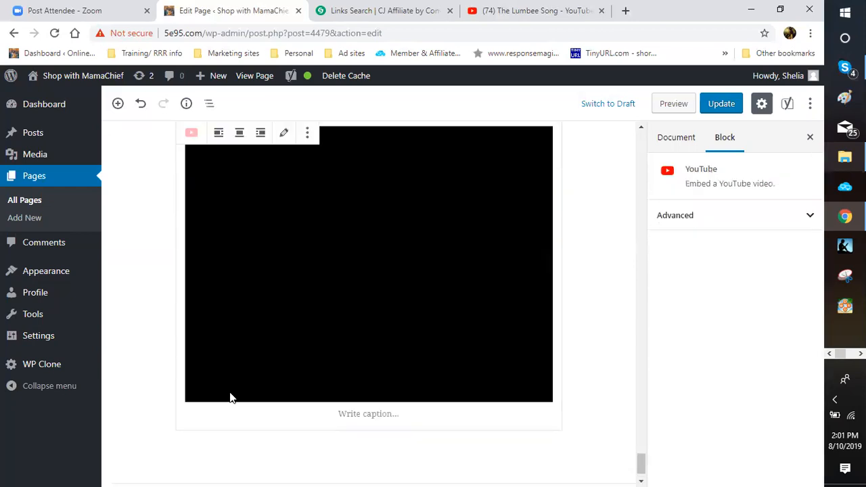
pyautogui.scroll(4, 229, 397)
pyautogui.scroll(1, 229, 397)
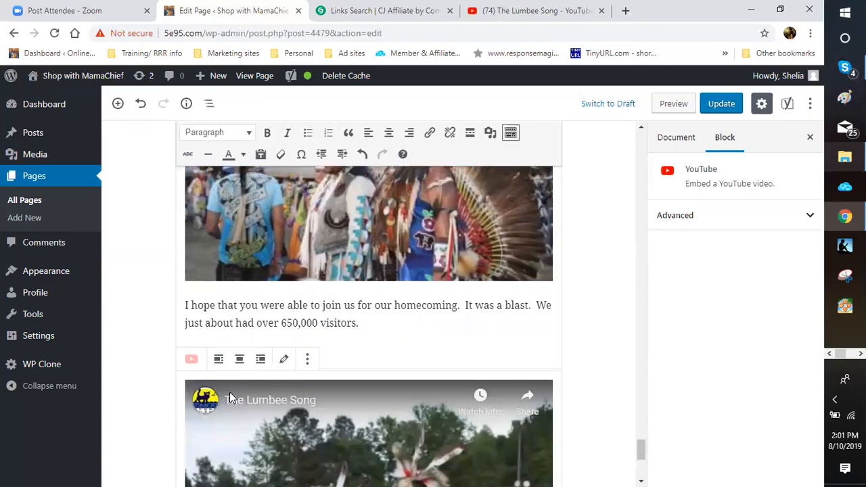
pyautogui.scroll(-3, 229, 391)
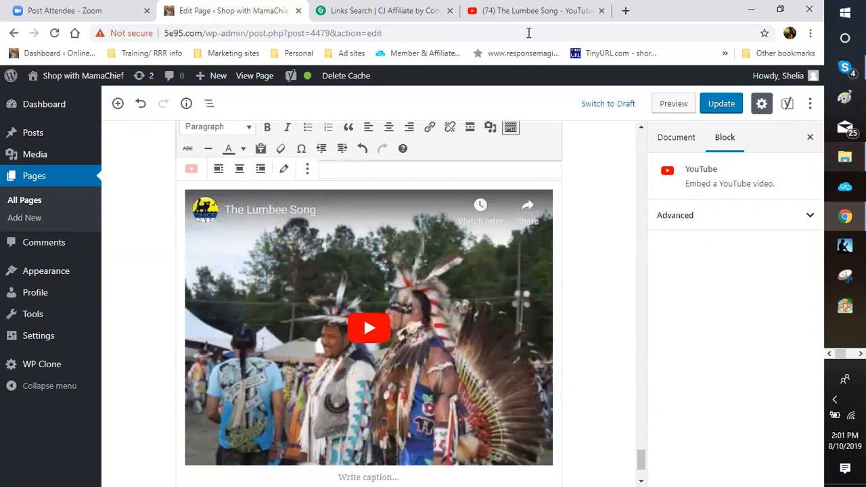
pyautogui.scroll(5, 419, 270)
pyautogui.scroll(-3, 420, 270)
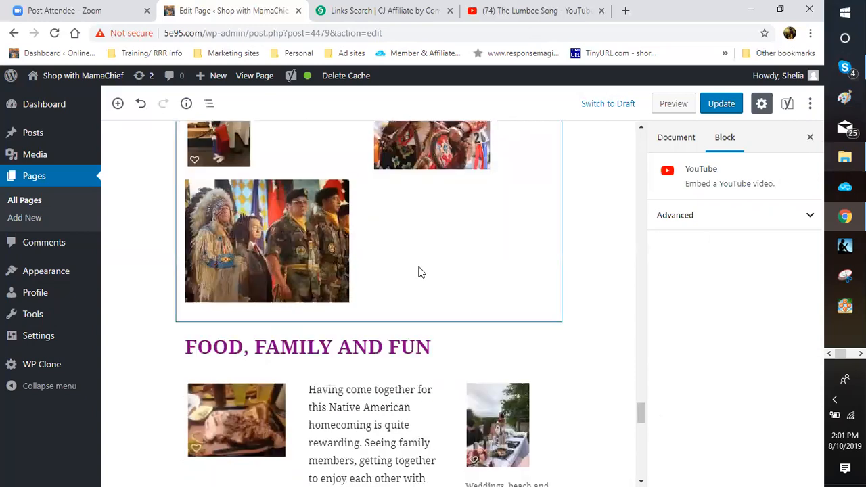
pyautogui.scroll(-5, 324, 276)
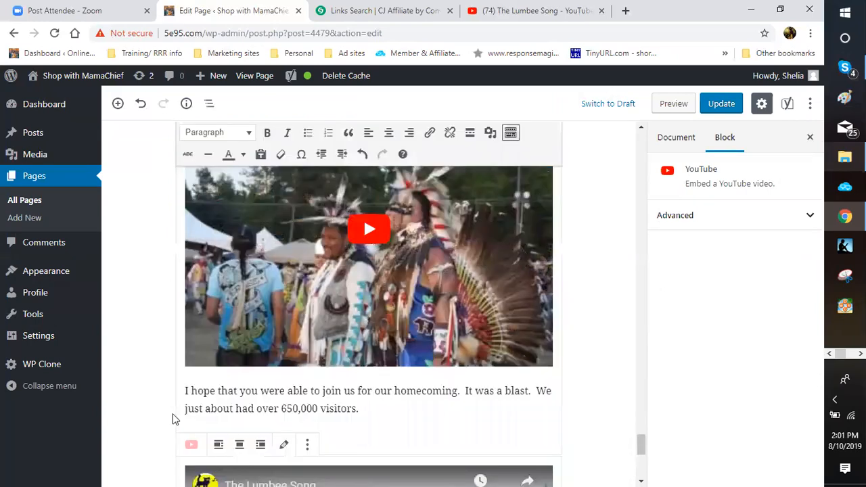
pyautogui.click(277, 332)
pyautogui.scroll(-2, 227, 272)
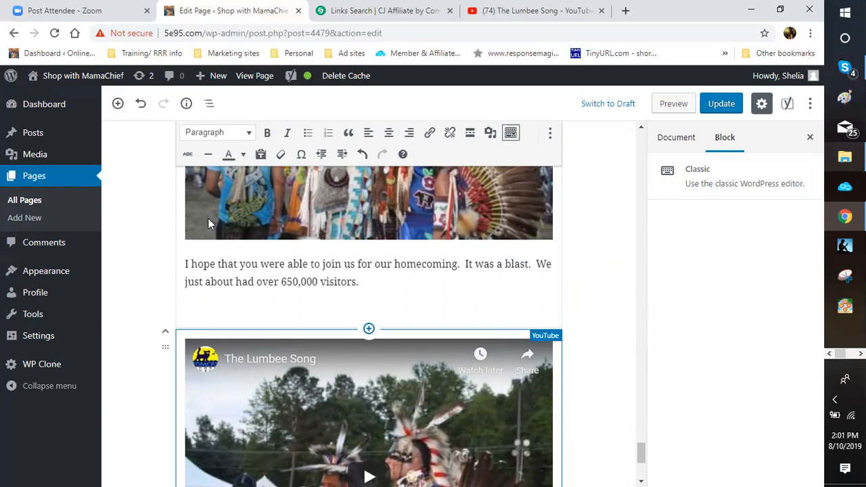
# Step: Remove the lower Lumbee Song embed and its empty line, then return to the YouTube video tab
pyautogui.click(307, 318)
pyautogui.press('Up')
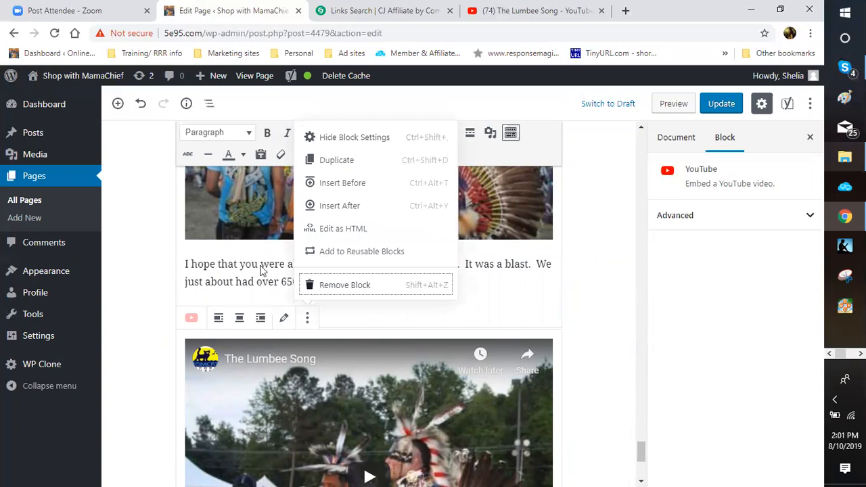
pyautogui.press('Return')
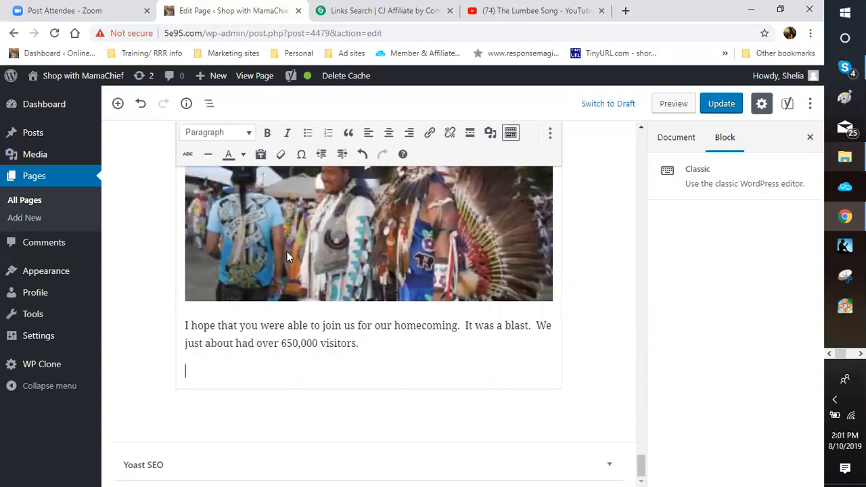
pyautogui.press('BackSpace')
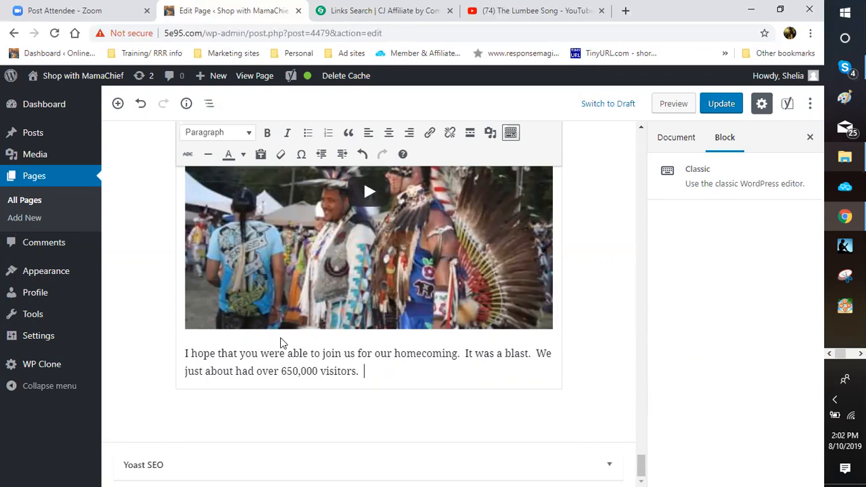
pyautogui.click(536, 11)
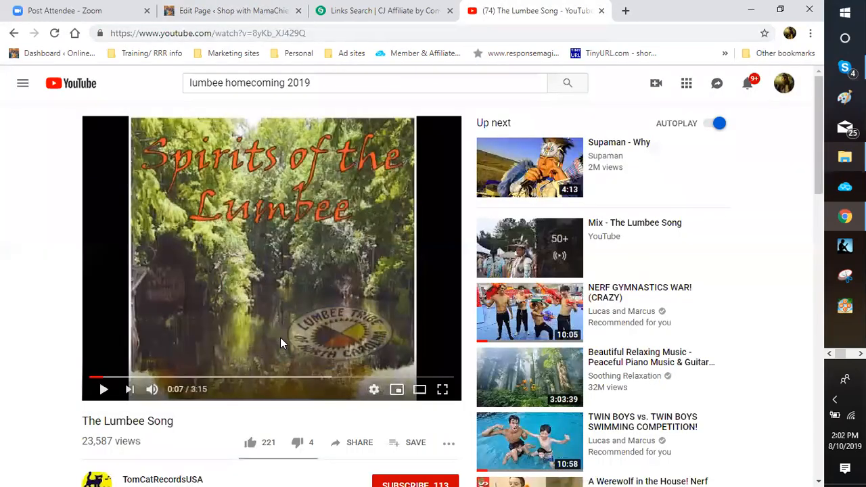
# Step: Scroll The Lumbee Song page and look at the player's Copy embed code option without using it
pyautogui.scroll(-1, 280, 338)
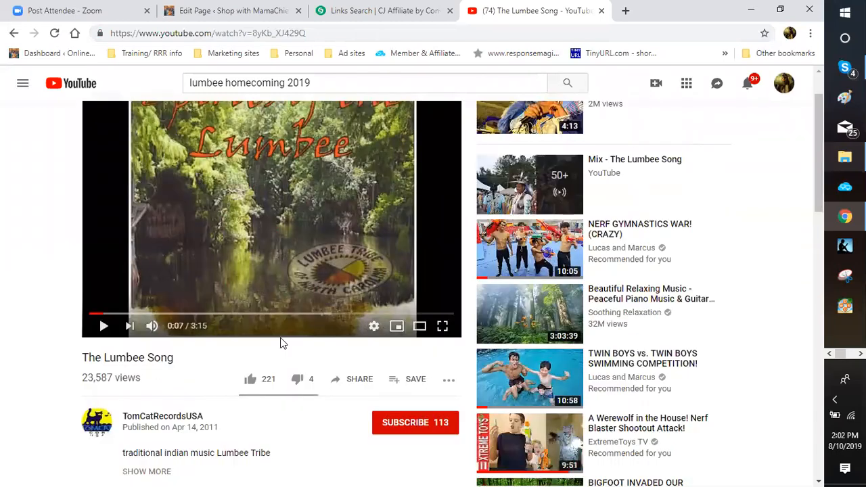
pyautogui.scroll(-2, 283, 343)
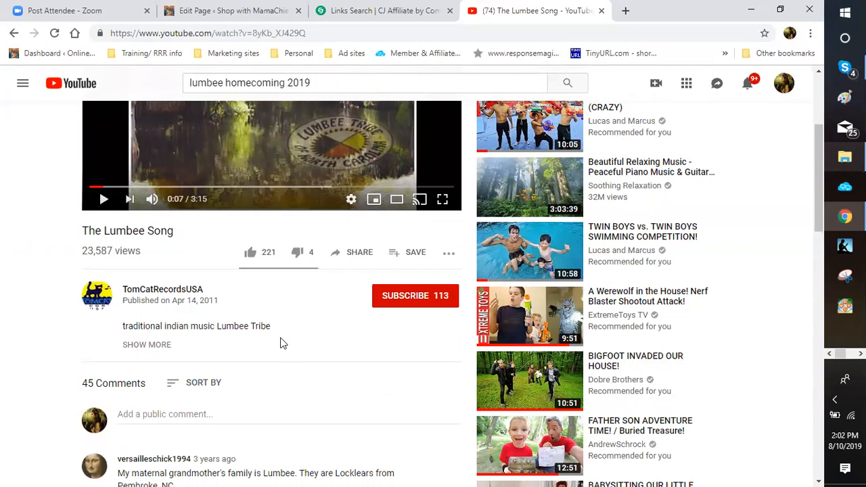
pyautogui.scroll(3, 280, 339)
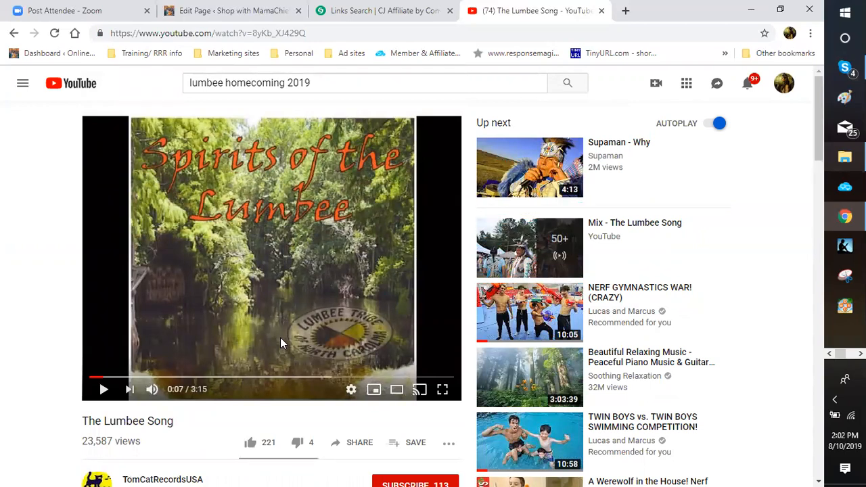
pyautogui.rightClick(280, 337)
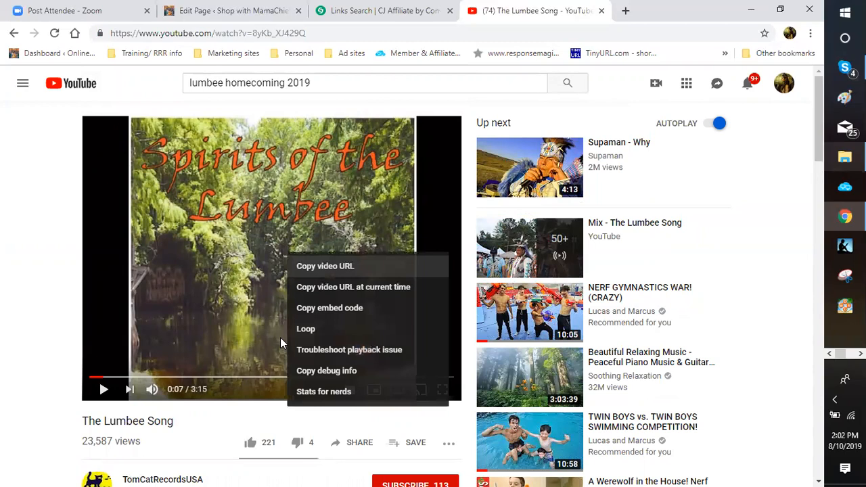
pyautogui.press('Down')
pyautogui.press('Down')
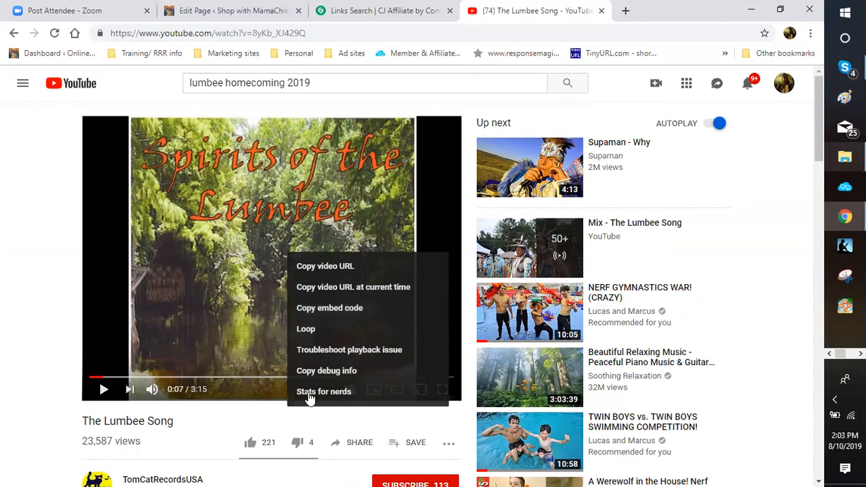
pyautogui.click(532, 13)
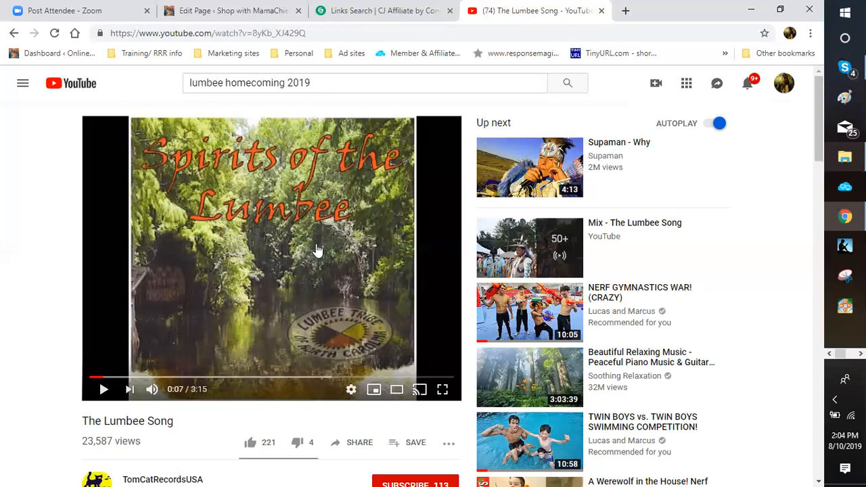
# Step: Go back to the WordPress Edit Page tab
pyautogui.scroll(-1, 318, 249)
pyautogui.scroll(-2, 317, 250)
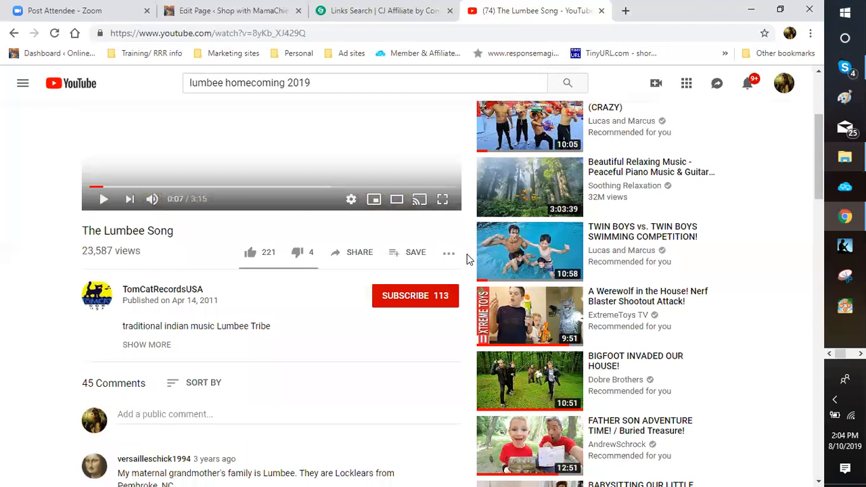
pyautogui.click(233, 10)
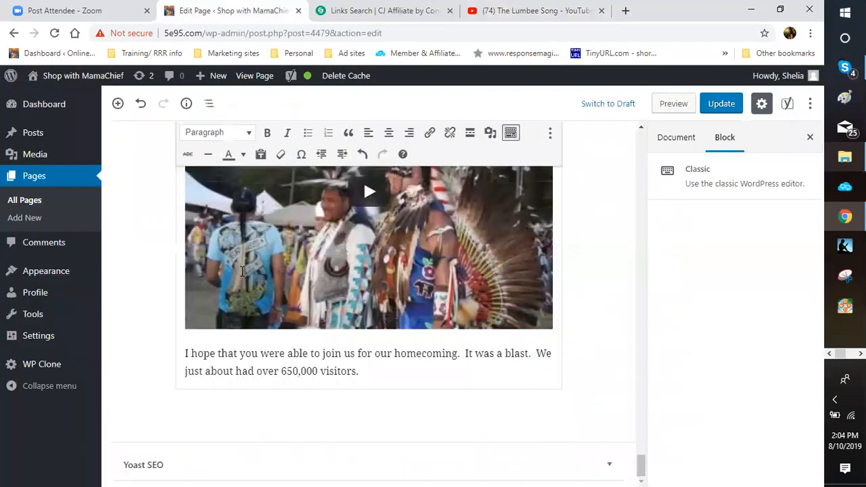
pyautogui.scroll(3, 484, 263)
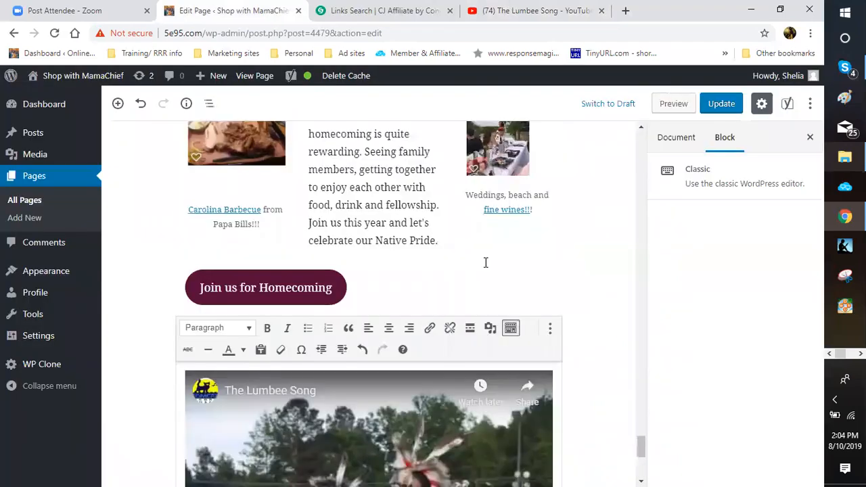
pyautogui.scroll(1, 485, 262)
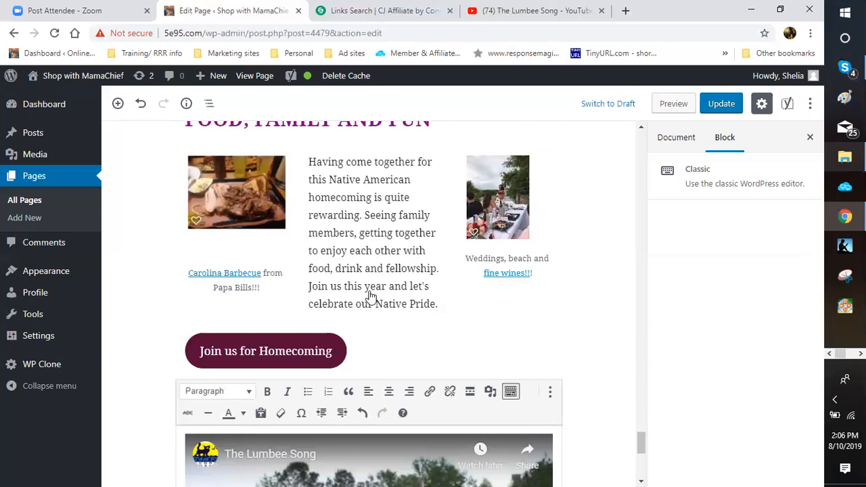
pyautogui.scroll(-3, 365, 301)
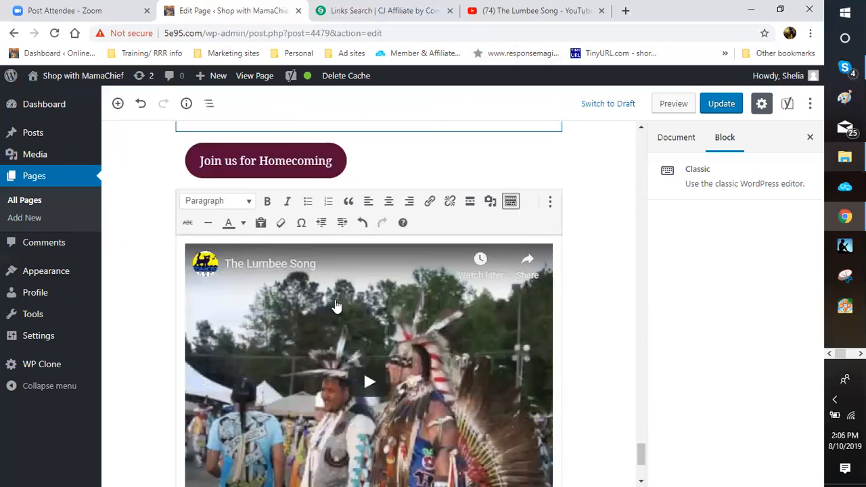
pyautogui.scroll(-2, 335, 304)
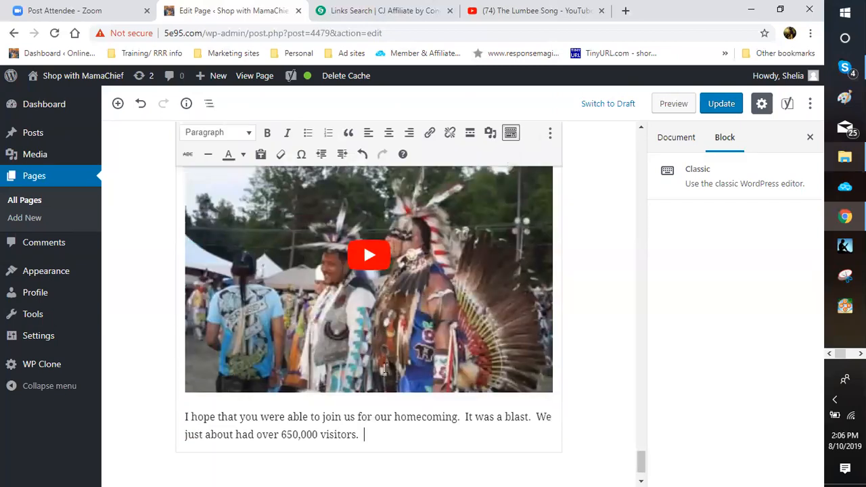
pyautogui.scroll(-1, 386, 367)
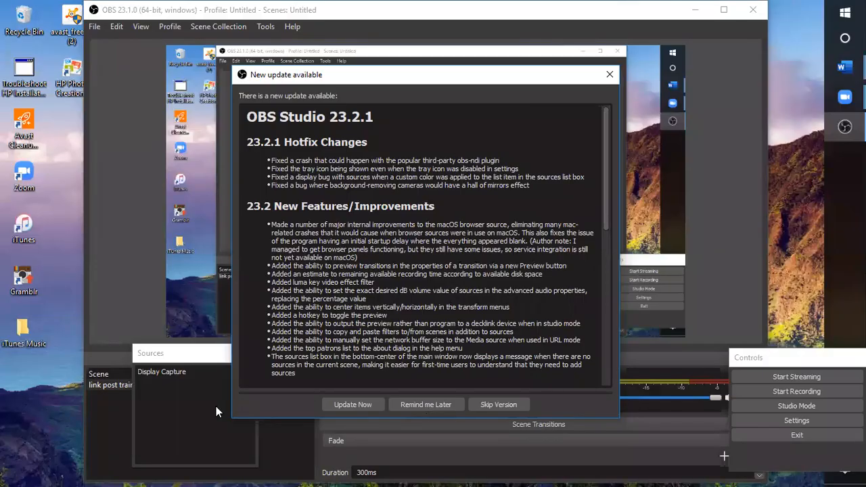
# Step: Postpone the OBS update notice and minimize OBS Studio to reveal the Windows desktop
pyautogui.click(425, 404)
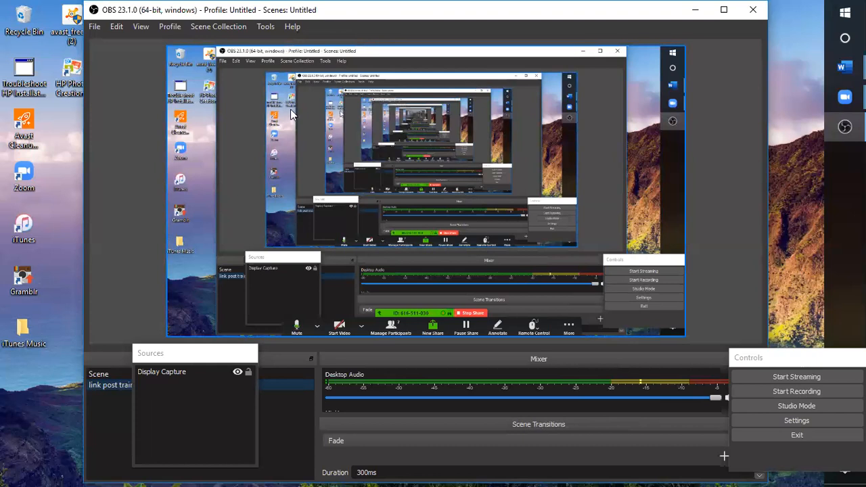
pyautogui.click(697, 12)
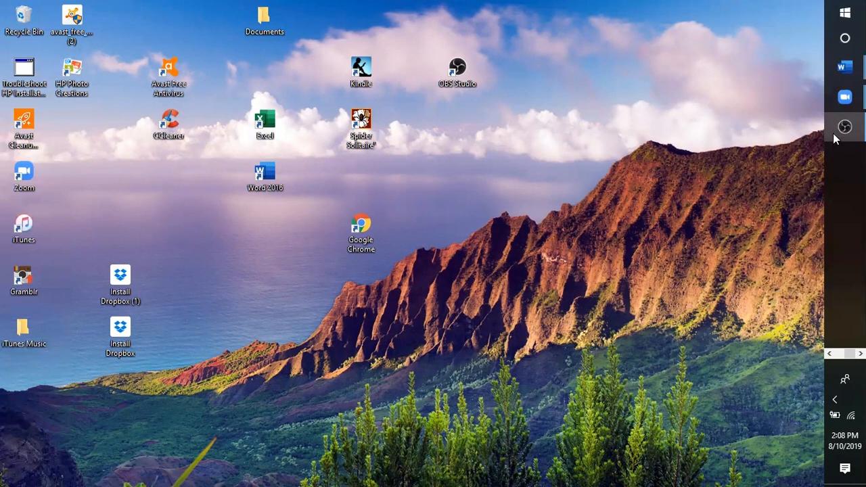
pyautogui.moveTo(834, 138)
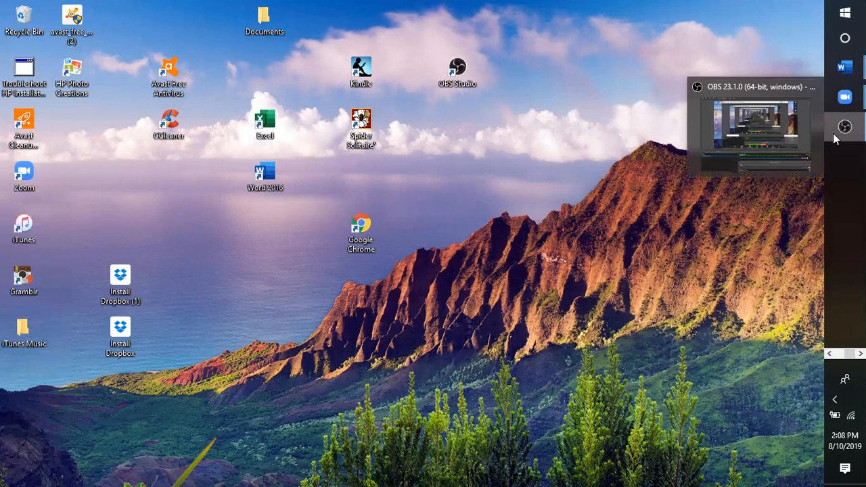
pyautogui.click(833, 137)
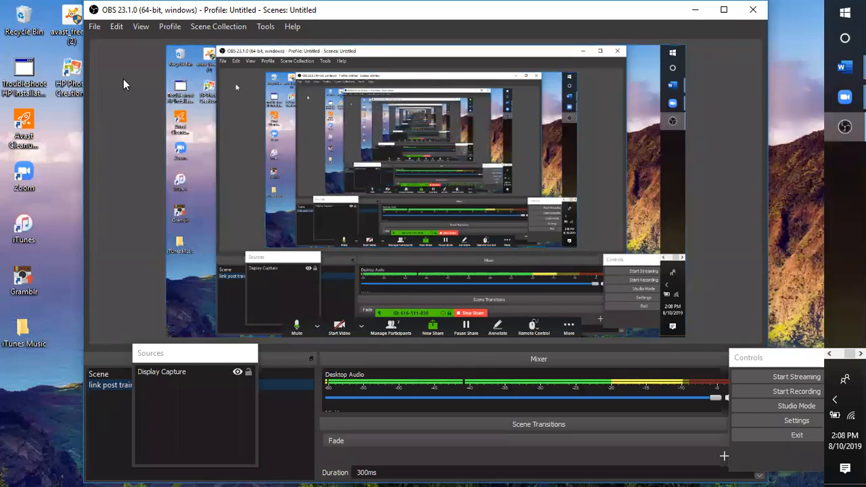
pyautogui.click(696, 13)
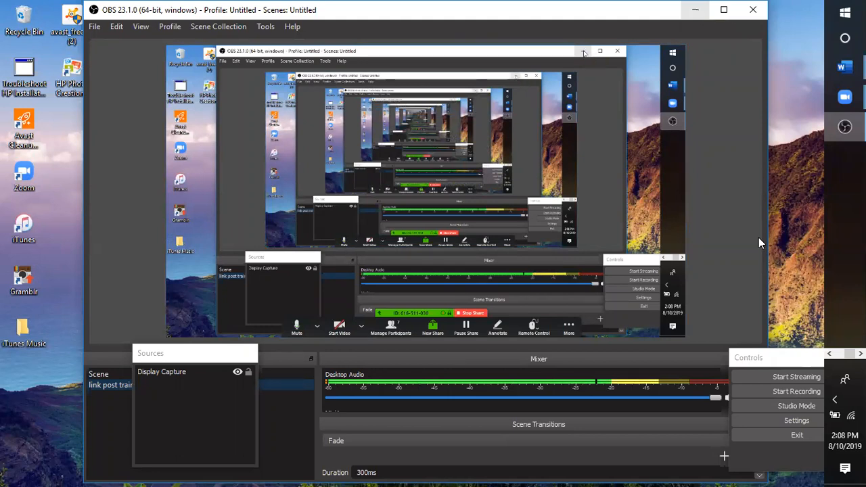
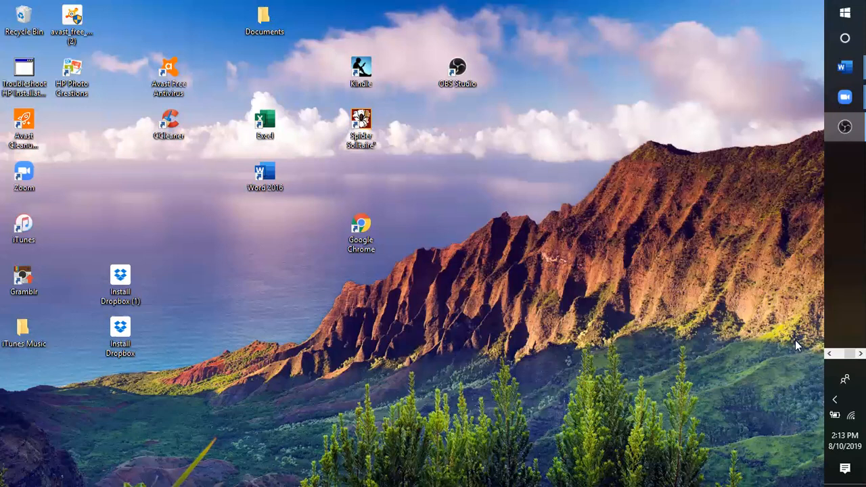
# Step: Set the WordPress page editor aside in a new blank Chrome tab
pyautogui.moveTo(844, 125)
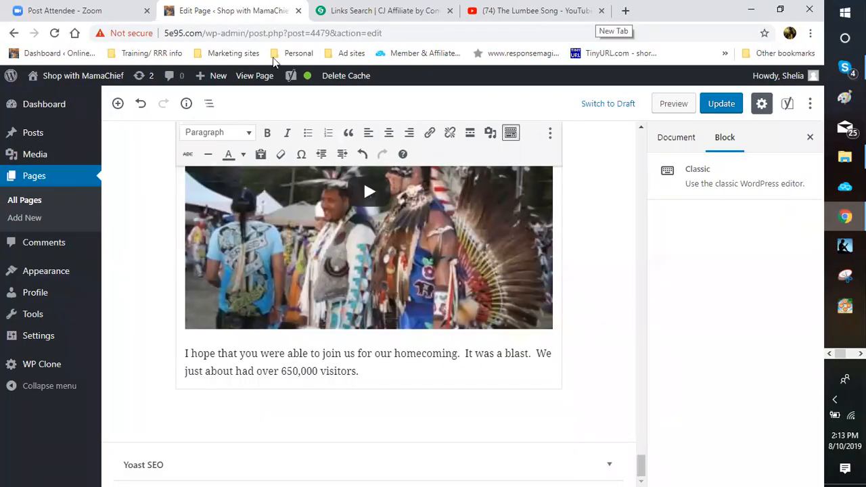
pyautogui.hotkey('ctrl', 't')
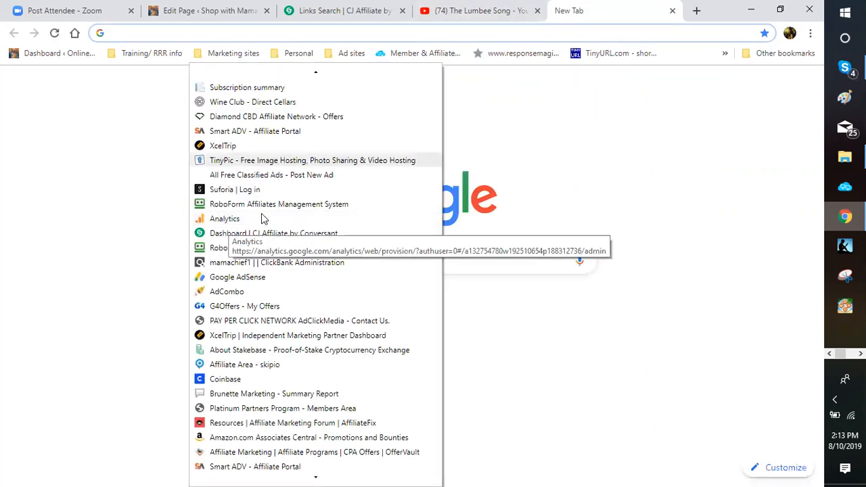
# Step: Load the TinyPic upload page from the bookmarks in the new tab
pyautogui.press('Return')
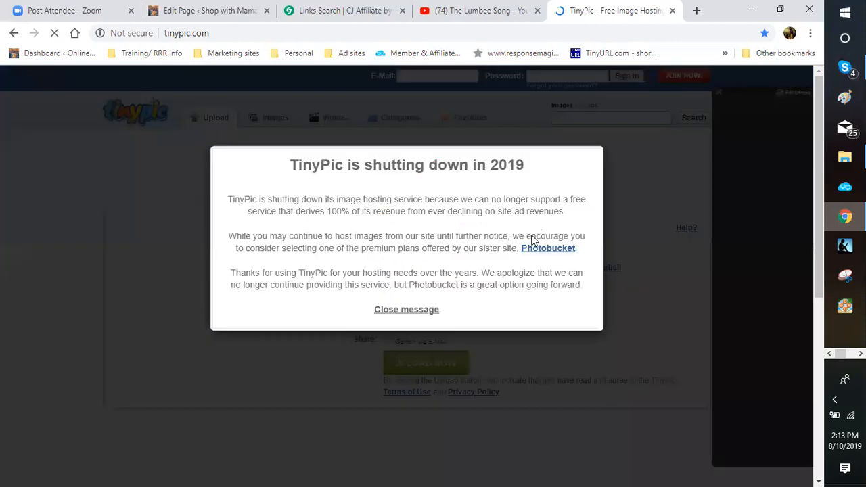
# Step: Close TinyPic's shutting-down notice to reveal the Upload Images & Videos form
pyautogui.click(648, 316)
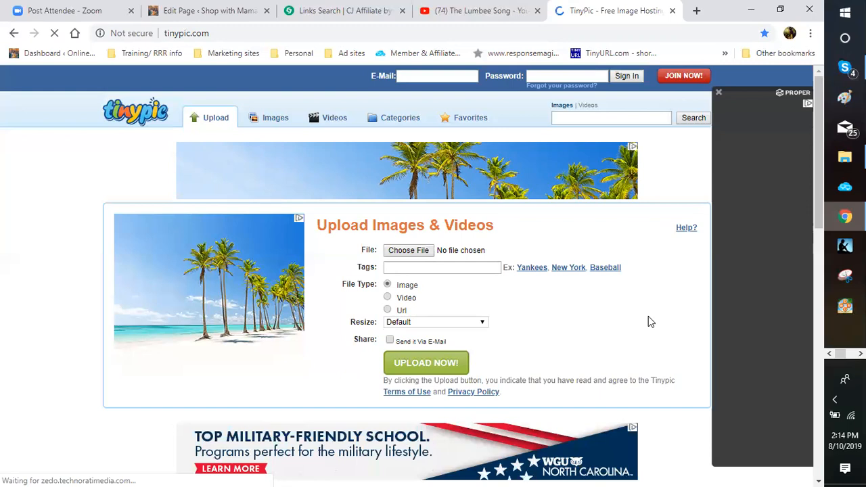
# Step: Glance over the TinyPic upload form, then start another blank browser tab
pyautogui.scroll(-2, 648, 315)
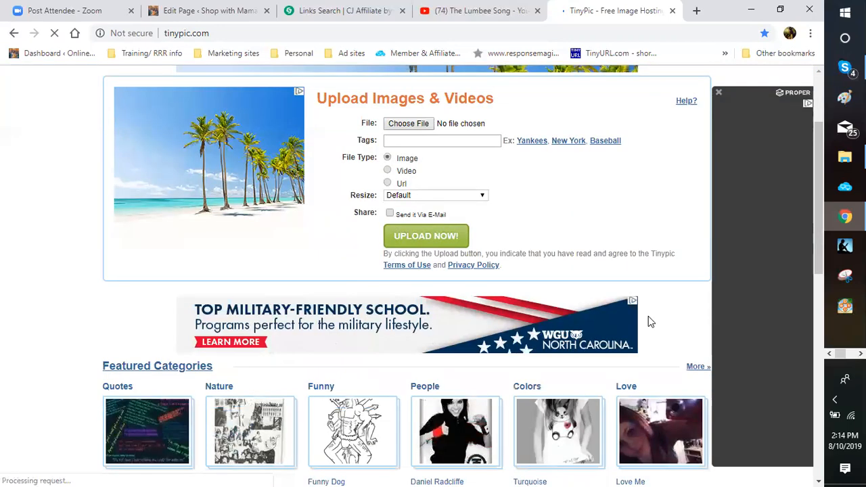
pyautogui.scroll(2, 648, 316)
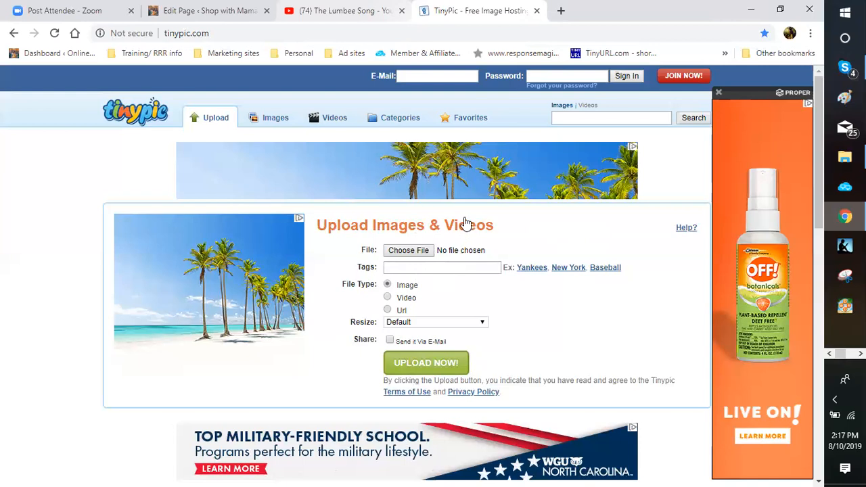
pyautogui.hotkey('ctrl', 't')
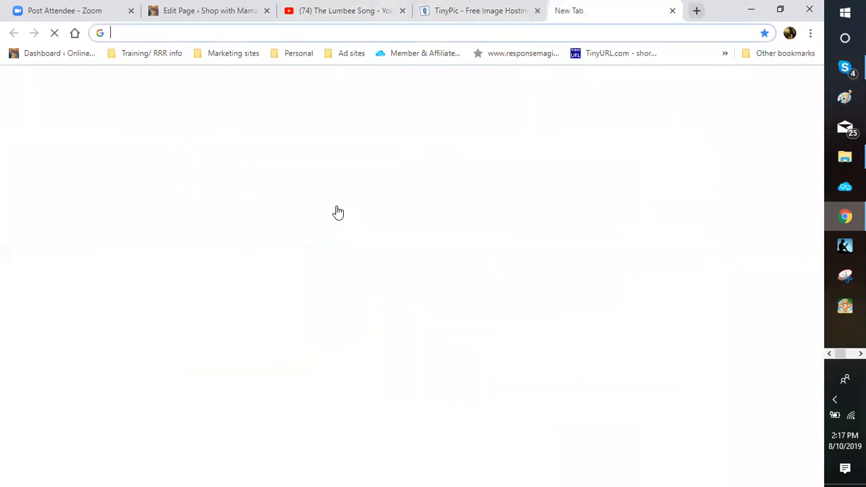
# Step: Go to Classifieds For Free through the 'Ad sites' bookmarks folder
pyautogui.click(351, 53)
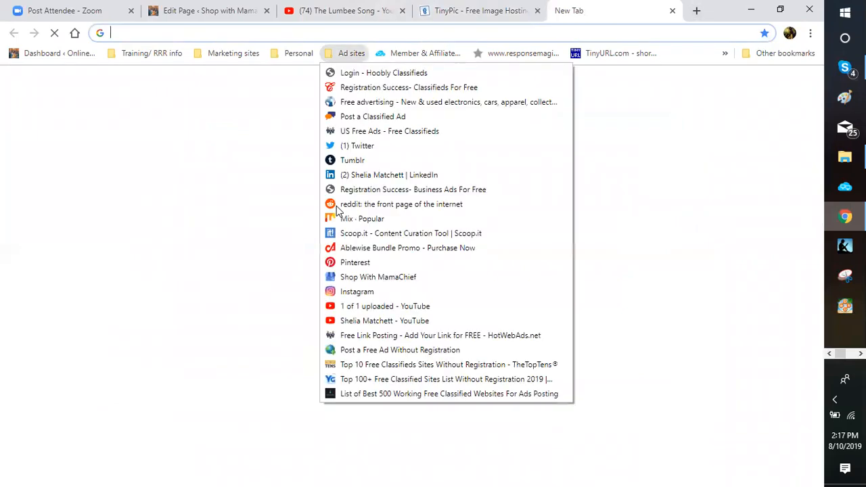
pyautogui.click(378, 85)
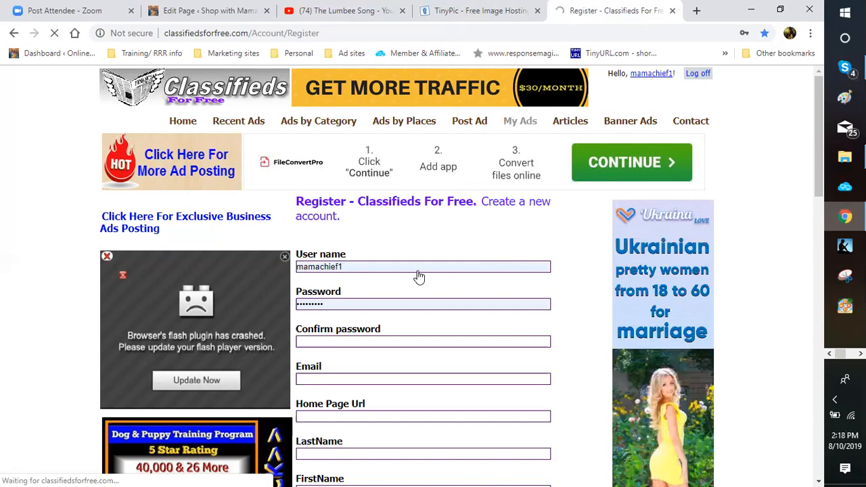
# Step: Scroll through the posted wine ads and the uploaded-photos gallery on the account page
pyautogui.scroll(-2, 514, 229)
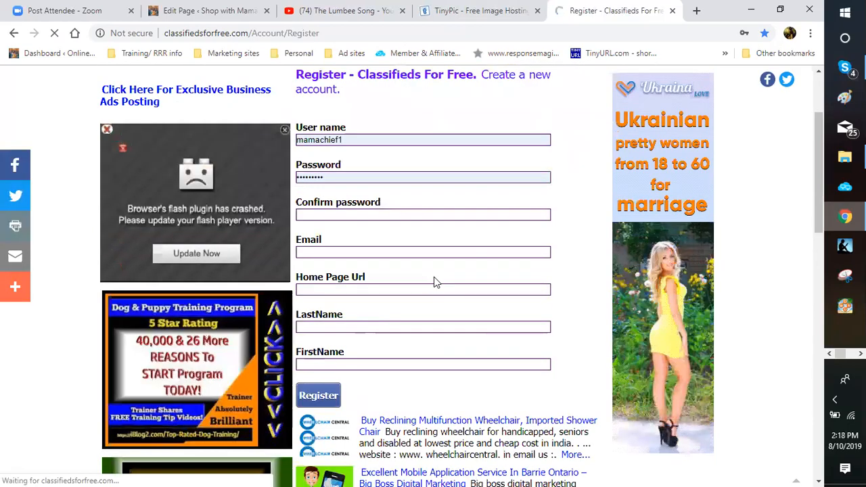
pyautogui.scroll(-2, 459, 278)
pyautogui.scroll(3, 458, 278)
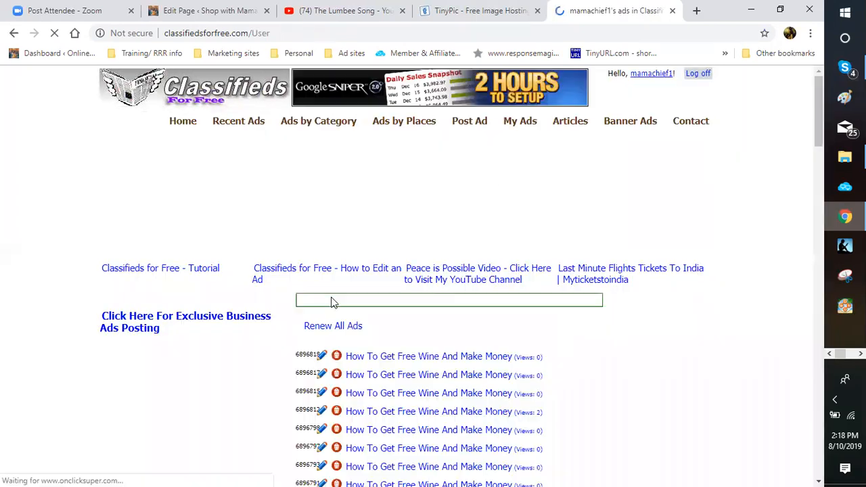
pyautogui.scroll(-2, 193, 336)
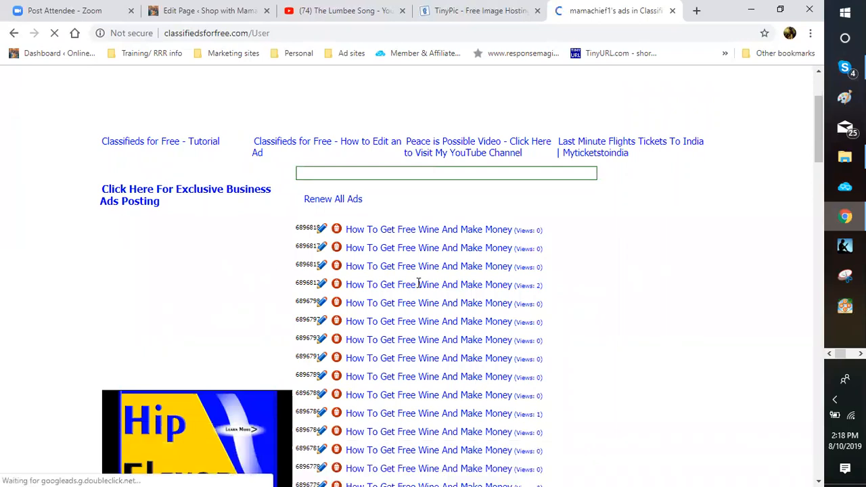
pyautogui.scroll(-2, 303, 325)
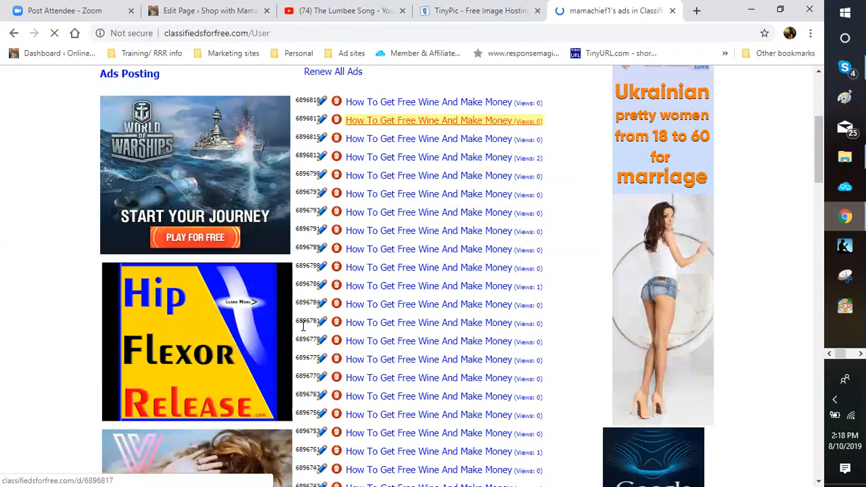
pyautogui.scroll(-3, 147, 272)
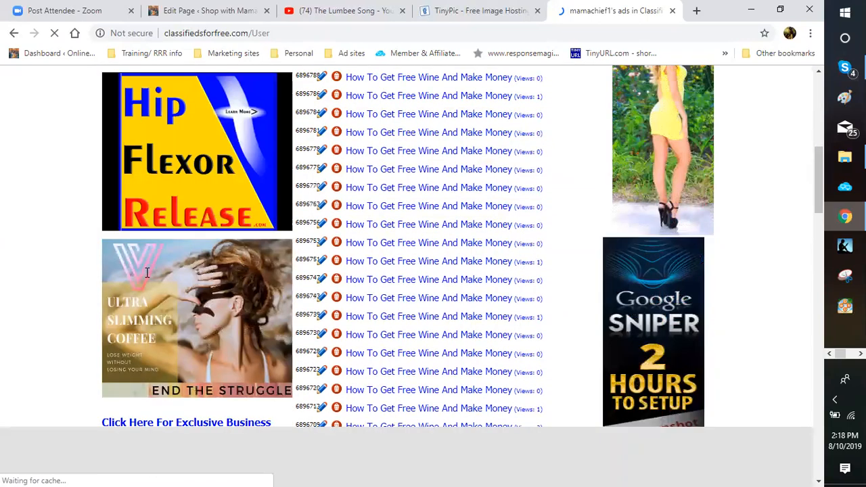
pyautogui.scroll(-3, 351, 272)
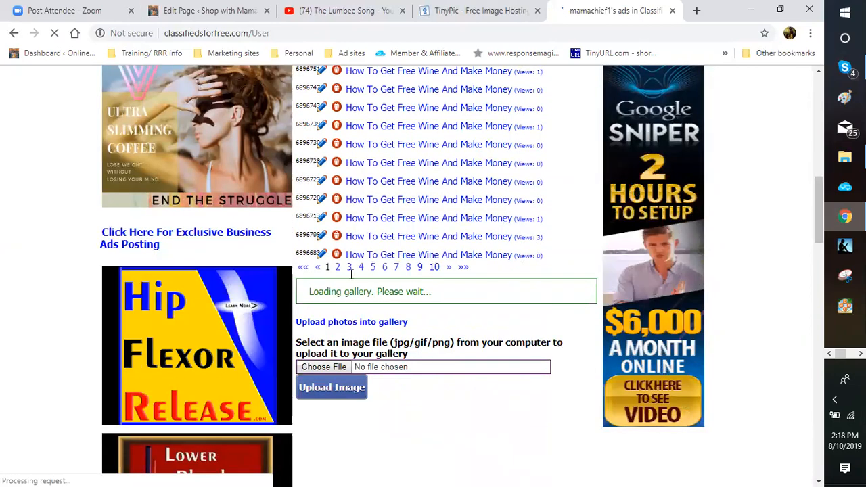
pyautogui.scroll(-6, 351, 272)
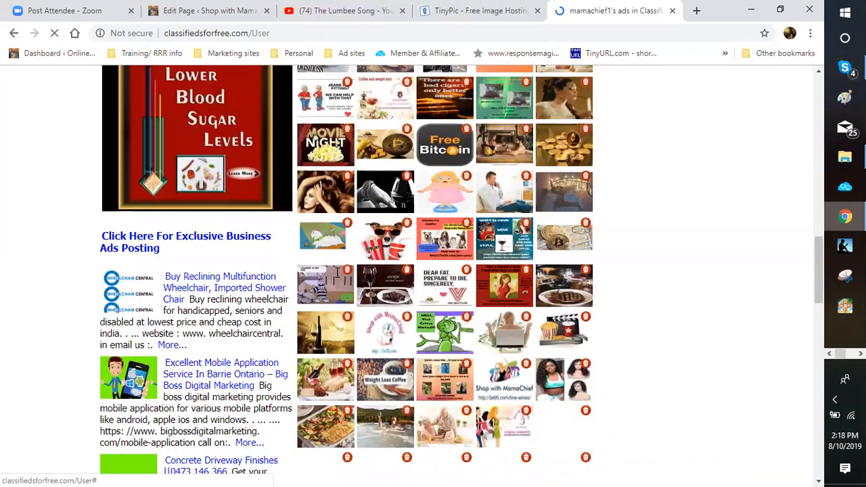
pyautogui.scroll(5, 337, 272)
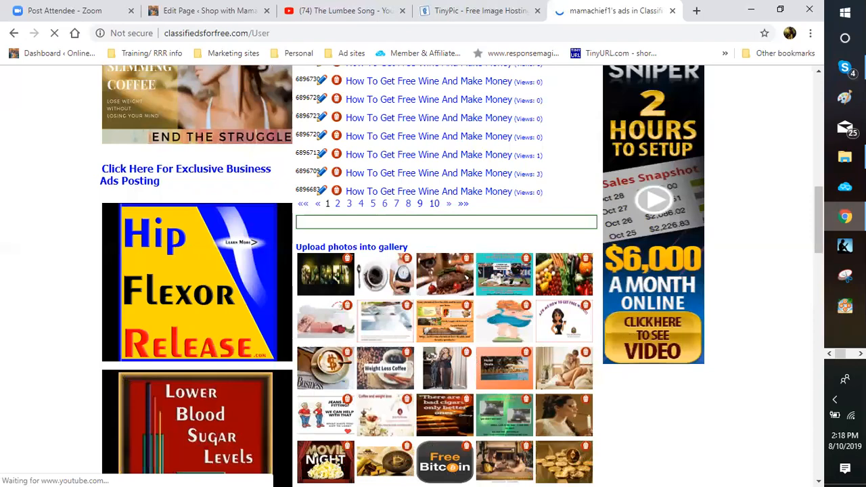
pyautogui.scroll(3, 265, 341)
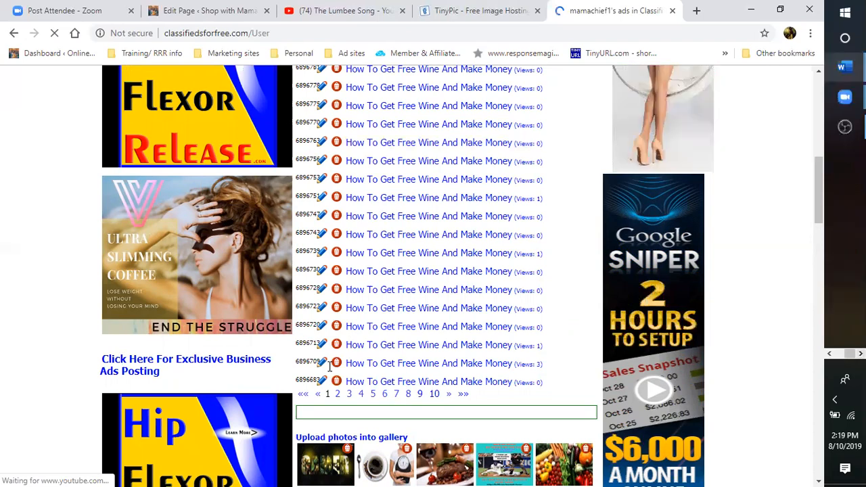
# Step: Bring the wine-club ad-copy Word document up over the browser
pyautogui.moveTo(844, 67)
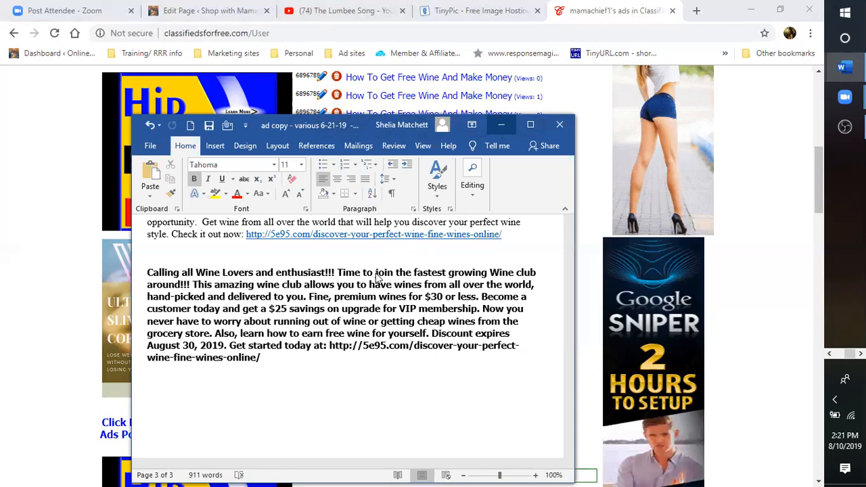
# Step: Copy the 'Wine club --- NOT!!! Well maybe????' heading from Word and return to Chrome
pyautogui.scroll(4, 392, 242)
pyautogui.scroll(4, 392, 241)
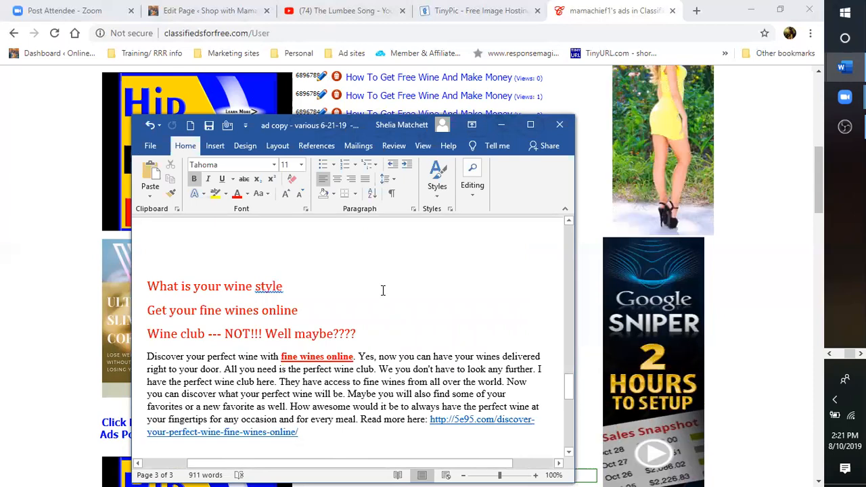
pyautogui.tripleClick(382, 350)
pyautogui.hotkey('ctrl', 'c')
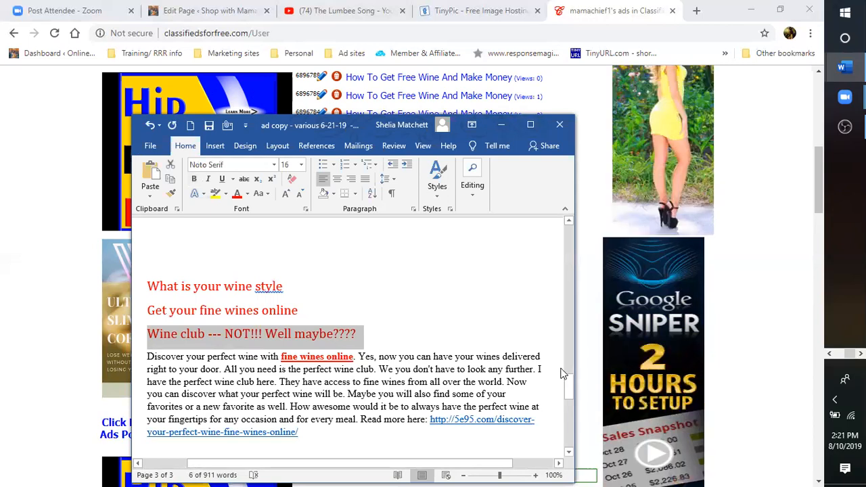
pyautogui.hotkey('shift', 'F10')
pyautogui.press('c')
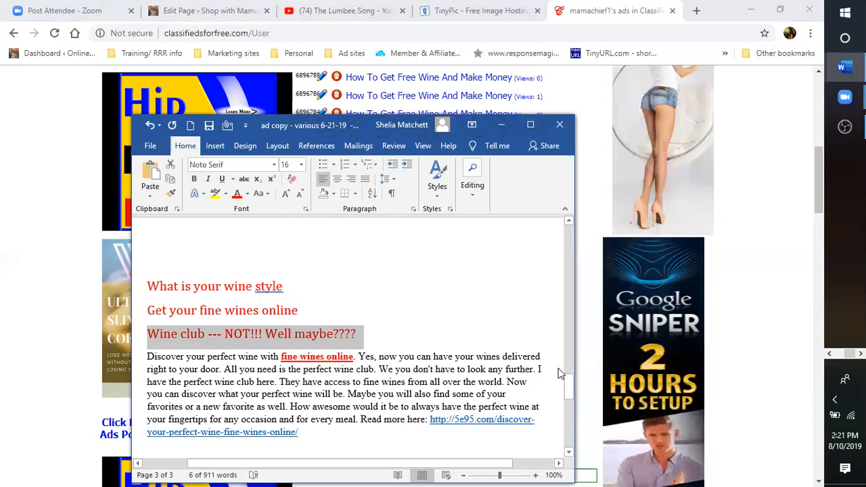
pyautogui.hotkey('alt', 'Tab')
pyautogui.scroll(7, 558, 372)
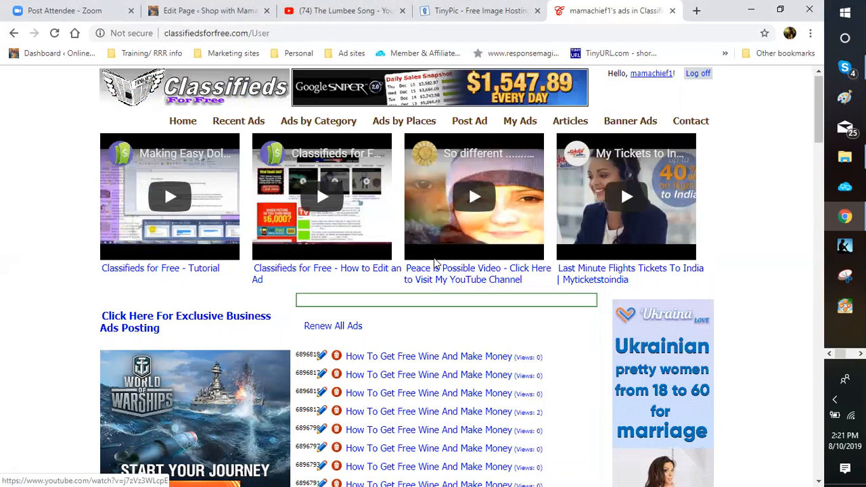
# Step: Start a new ad and paste 'Wine club --- NOT!!! Well maybe????' as its Header
pyautogui.click(469, 121)
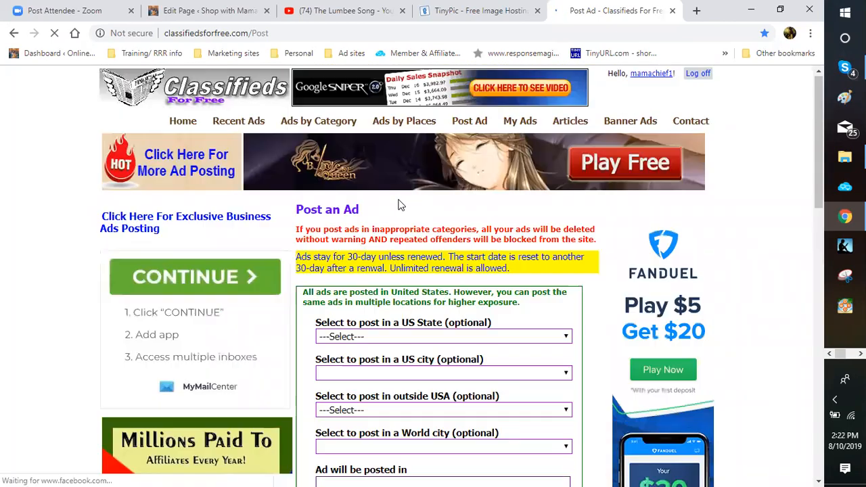
pyautogui.scroll(-3, 399, 205)
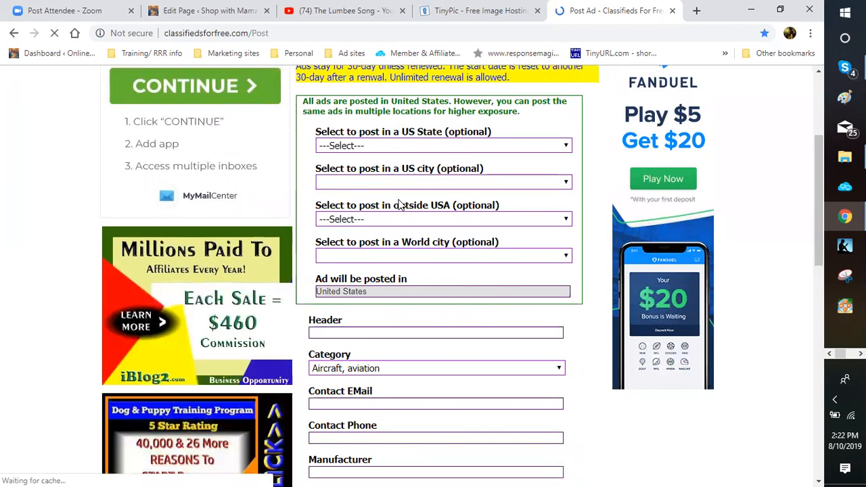
pyautogui.scroll(2, 399, 205)
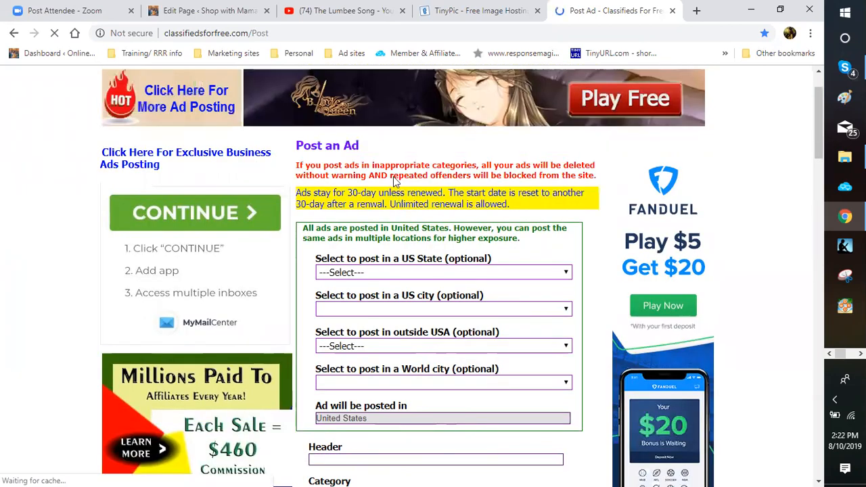
pyautogui.scroll(-2, 395, 179)
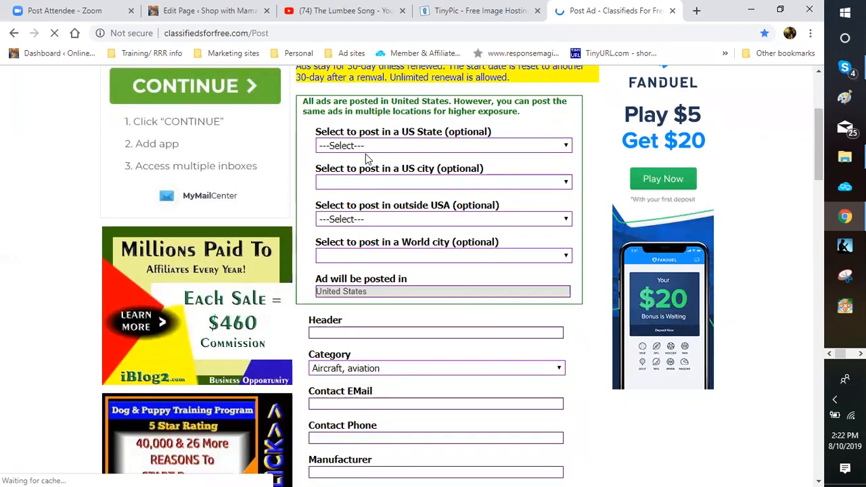
pyautogui.hotkey('shift', 'F10')
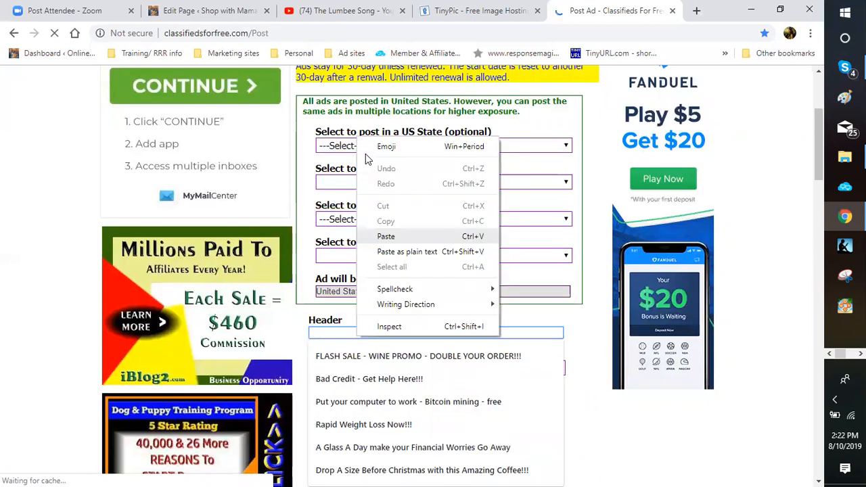
pyautogui.click(353, 234)
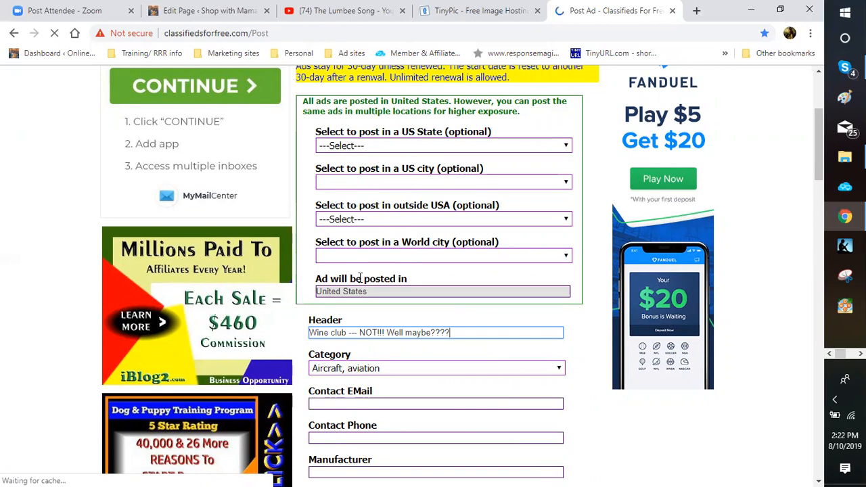
# Step: Drop down the Category list from the Header field and scan its options
pyautogui.press('Tab')
pyautogui.hotkey('alt', 'Down')
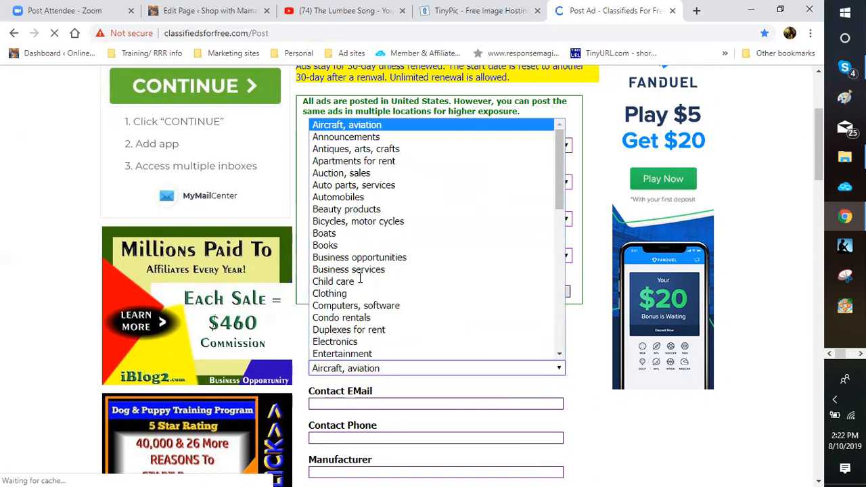
pyautogui.press('d')
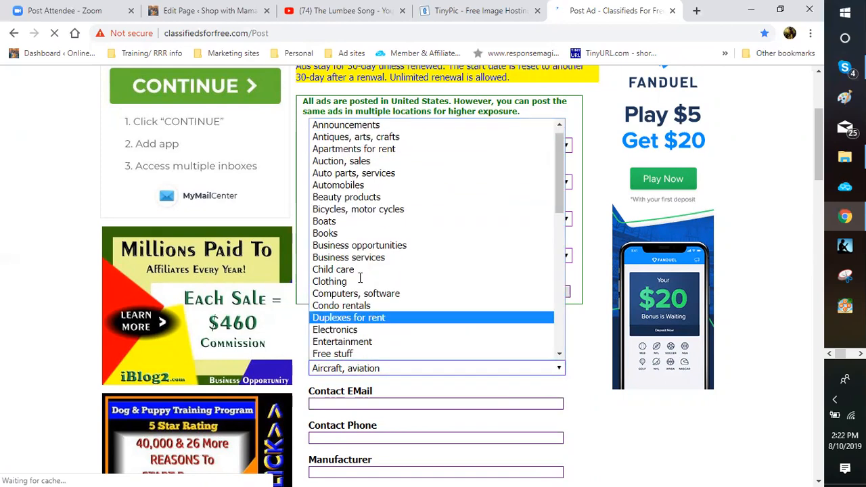
pyautogui.press('Up')
pyautogui.press('Up')
pyautogui.press('Up')
pyautogui.press('Up')
pyautogui.press('Up')
pyautogui.scroll(-3, 360, 277)
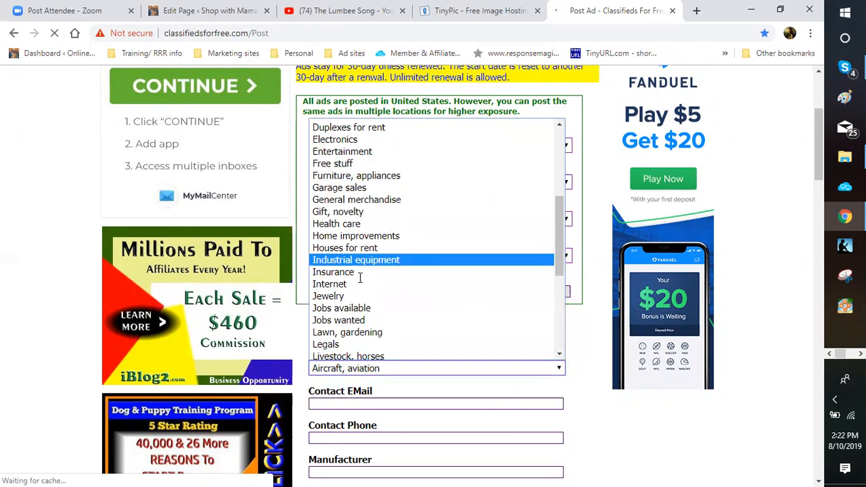
# Step: Compare General merchandise, Furniture, Garage sales, Free stuff, Entertainment, Home improvements and Insurance
pyautogui.press('Up')
pyautogui.press('Up')
pyautogui.press('Up')
pyautogui.press('Up')
pyautogui.press('Up')
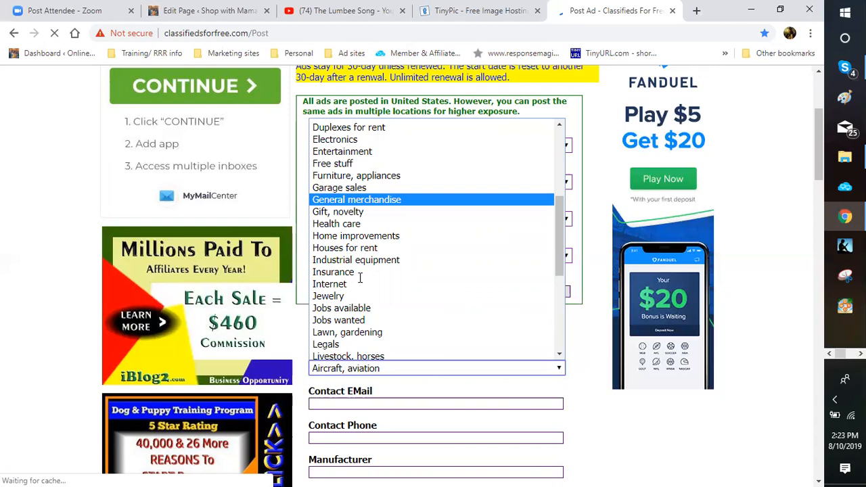
pyautogui.press('Up')
pyautogui.press('Up')
pyautogui.press('Down')
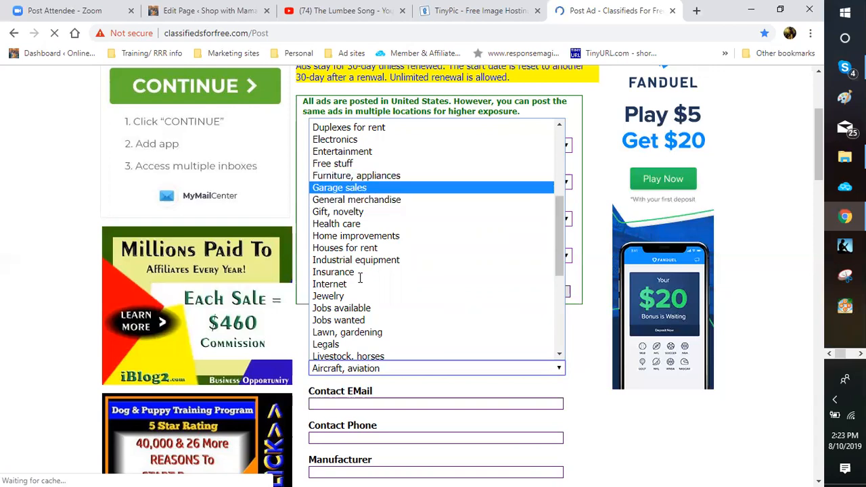
pyautogui.press('Up')
pyautogui.press('Up')
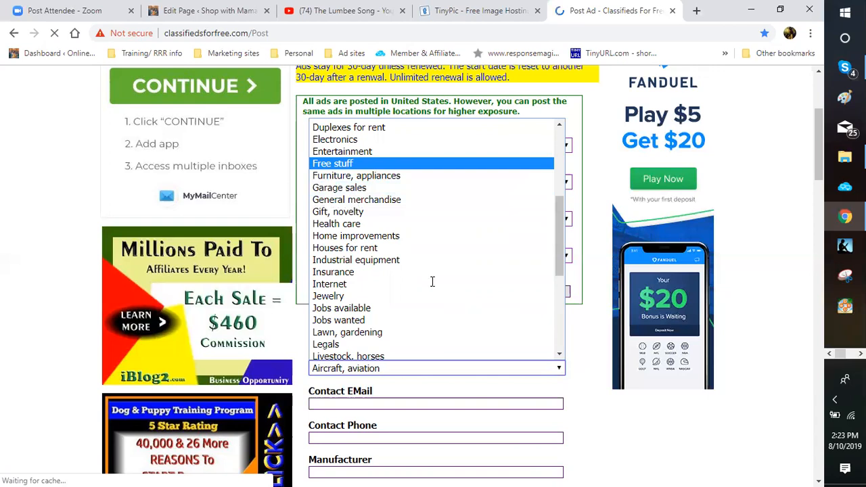
pyautogui.press('Up')
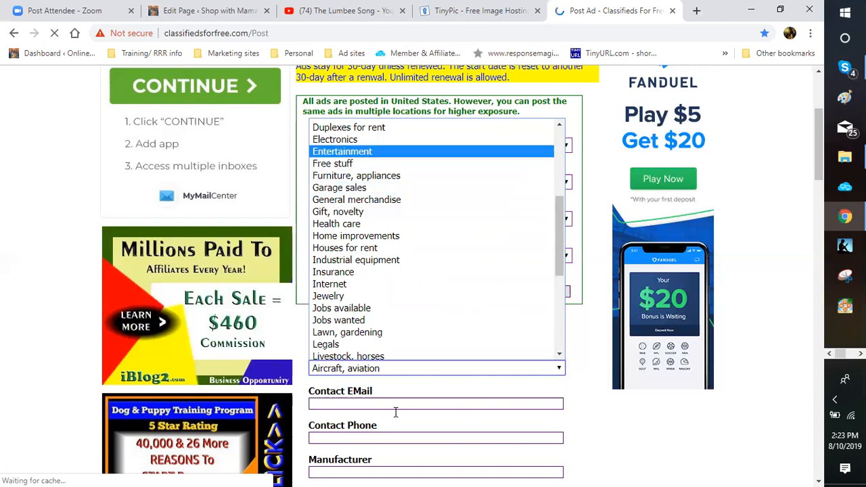
pyautogui.press('Down')
pyautogui.press('Down')
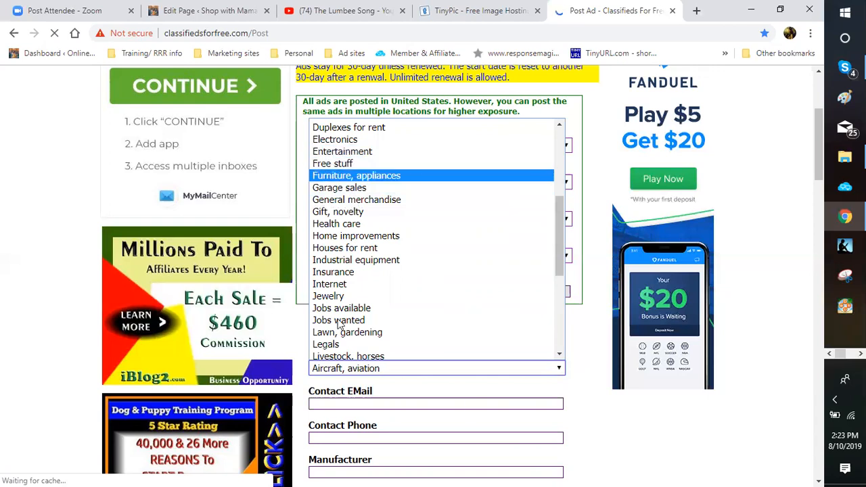
pyautogui.press('Down')
pyautogui.press('Down')
pyautogui.press('Down')
pyautogui.press('Down')
pyautogui.press('Down')
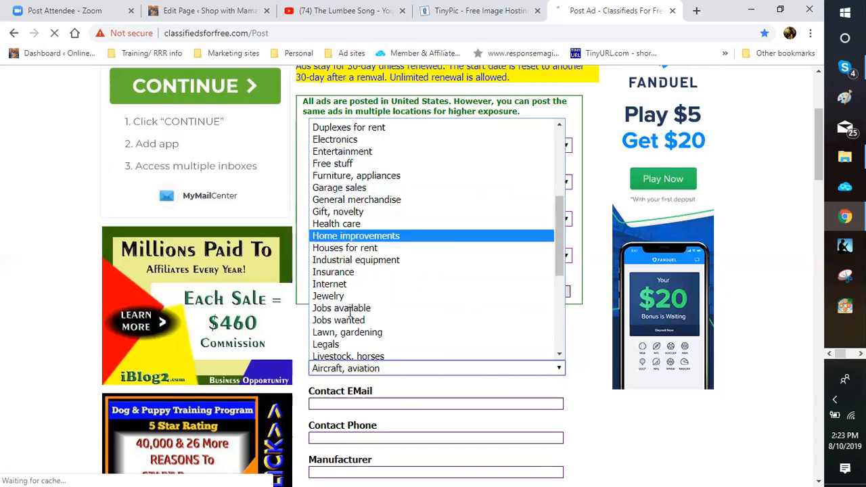
pyautogui.press('Down')
pyautogui.press('Down')
pyautogui.press('Down')
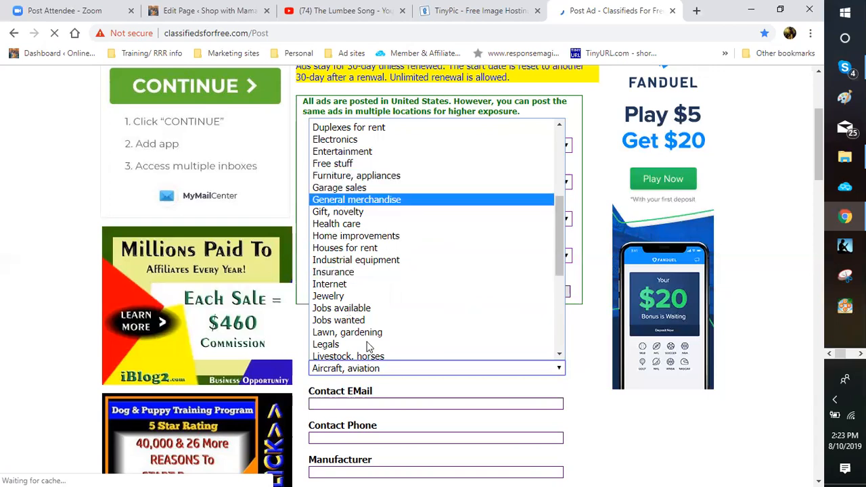
# Step: Choose General merchandise as the ad category and enter the contact e-mail address
pyautogui.press('Return')
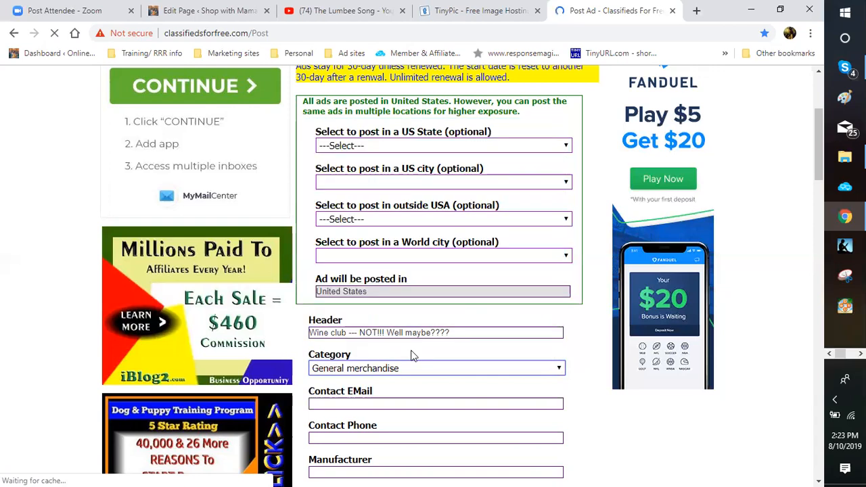
pyautogui.scroll(-2, 307, 350)
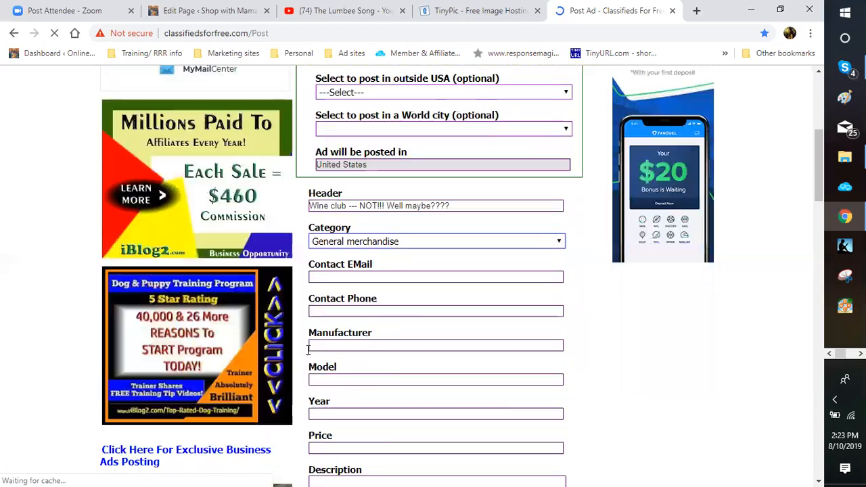
pyautogui.press('Tab')
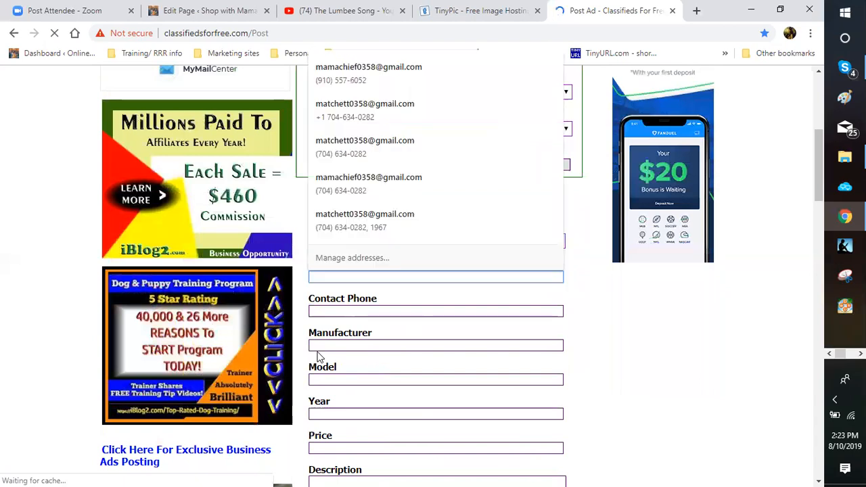
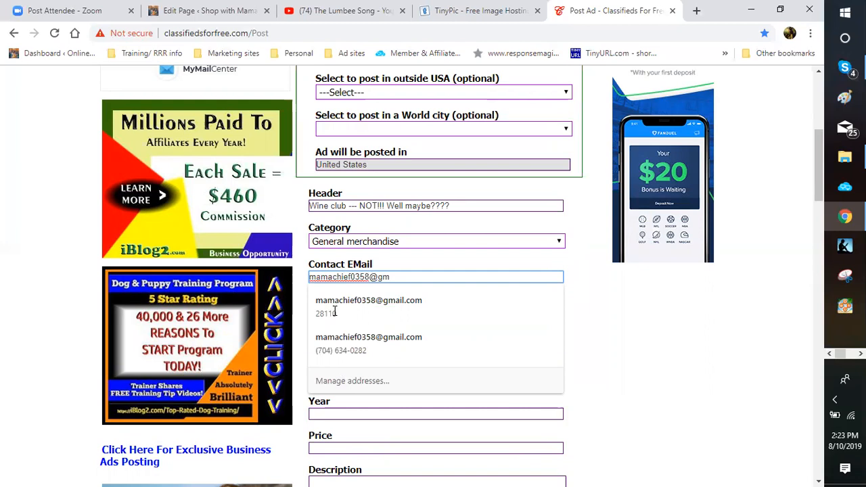
pyautogui.press('Escape')
pyautogui.press('Down')
pyautogui.press('Down')
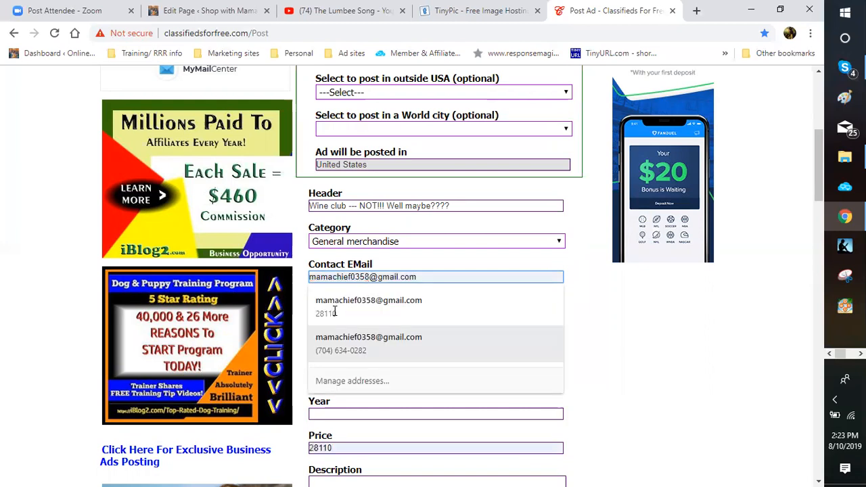
pyautogui.press('Tab')
pyautogui.press('Tab')
pyautogui.press('Tab')
pyautogui.press('Tab')
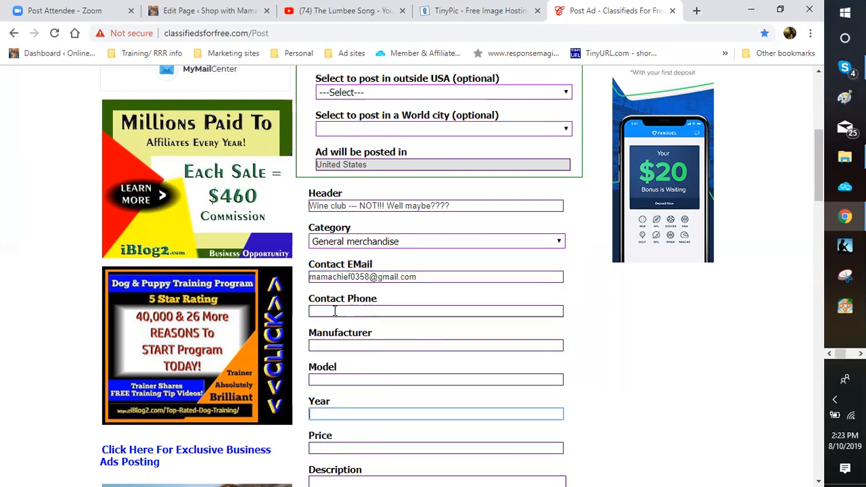
# Step: Fill in the contact phone number from the saved autofill suggestion
pyautogui.click(334, 311)
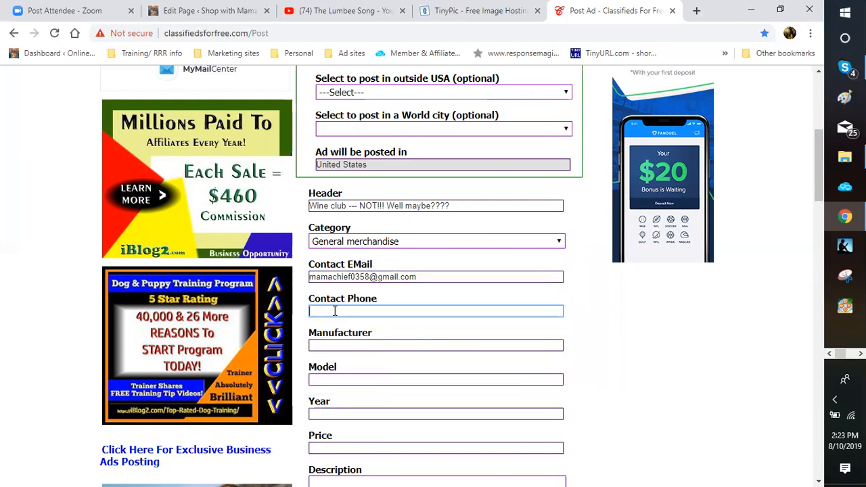
pyautogui.click(334, 310)
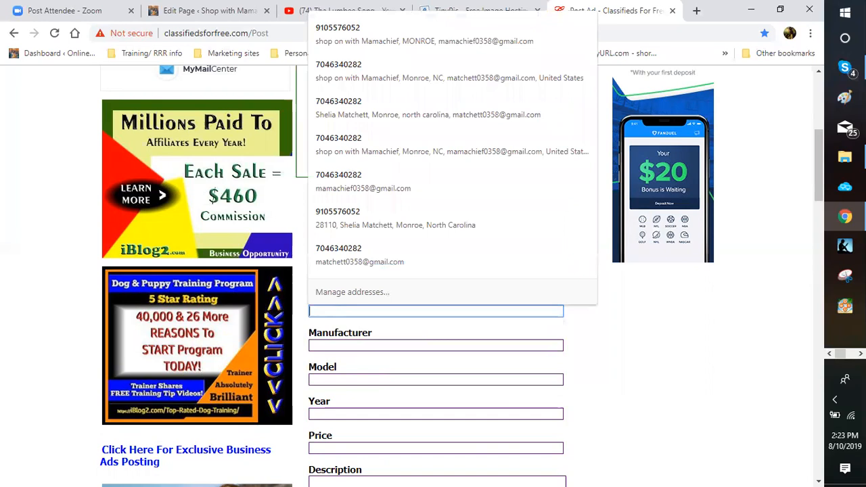
pyautogui.write('91')
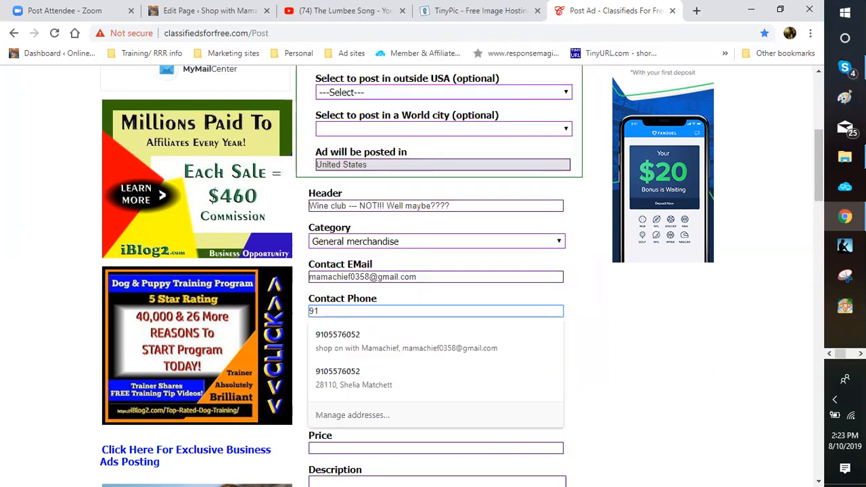
pyautogui.press('Down')
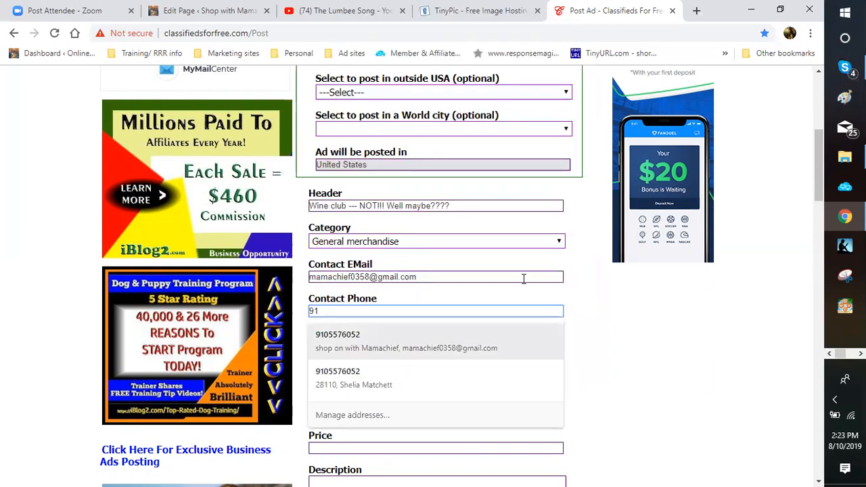
pyautogui.press('Return')
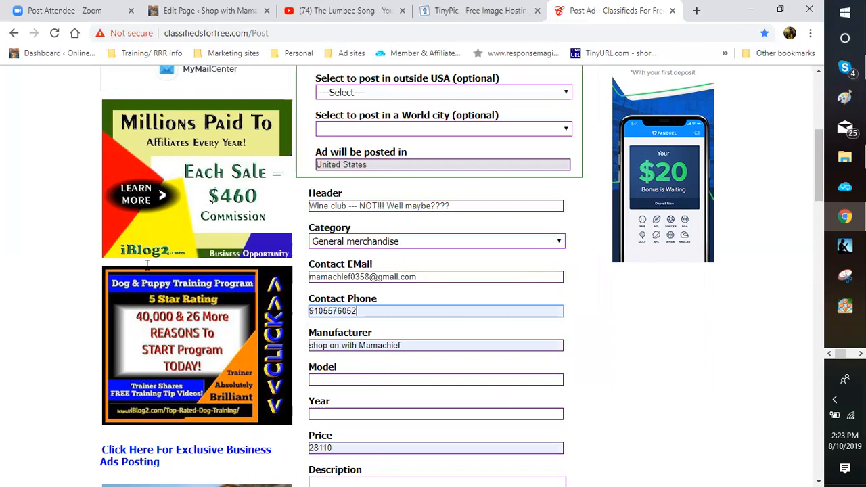
# Step: Clear the autofilled Manufacturer and Price values so both stay empty
pyautogui.press('Tab')
pyautogui.write('sh')
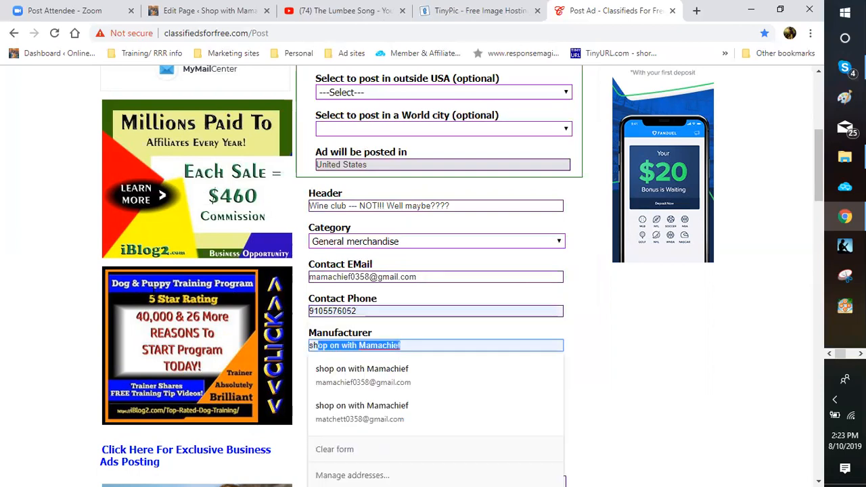
pyautogui.press('BackSpace')
pyautogui.press('BackSpace')
pyautogui.press('BackSpace')
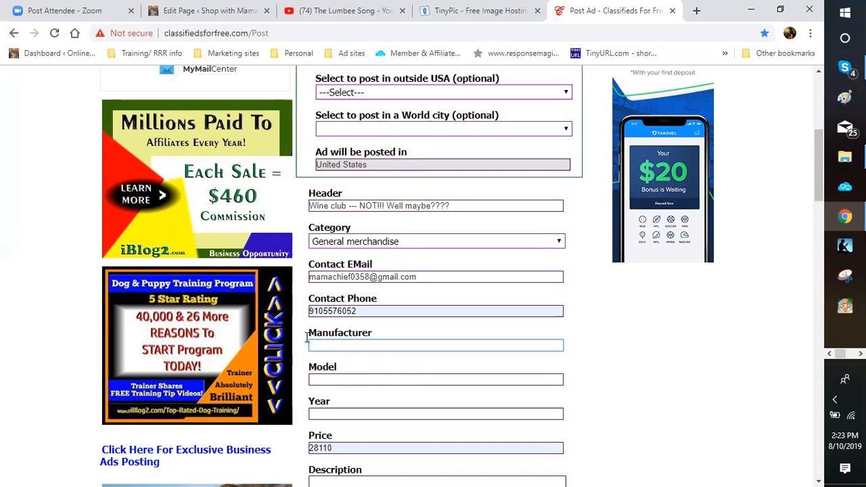
pyautogui.scroll(-1, 307, 337)
pyautogui.click(307, 337)
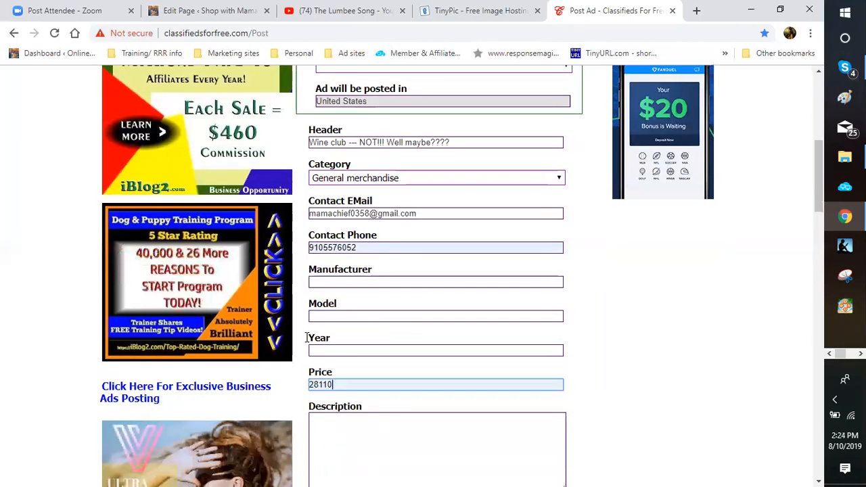
pyautogui.press('BackSpace')
pyautogui.press('BackSpace')
pyautogui.press('BackSpace')
pyautogui.press('BackSpace')
pyautogui.press('BackSpace')
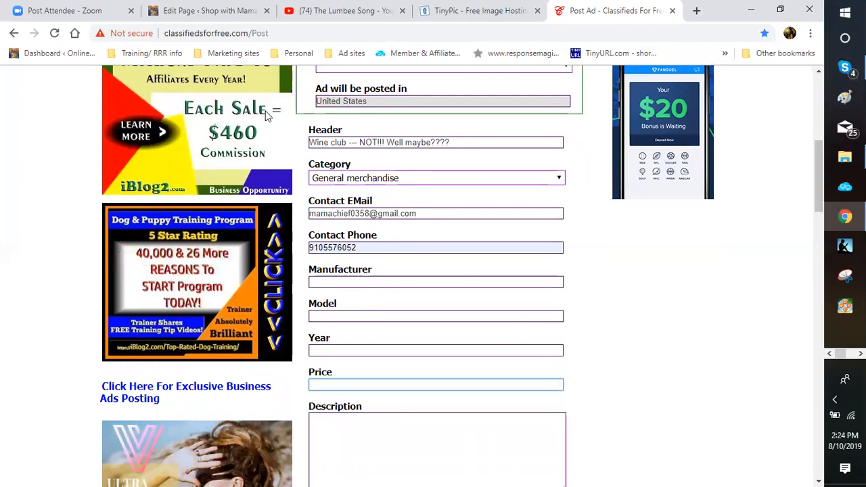
pyautogui.scroll(-2, 324, 271)
pyautogui.click(338, 311)
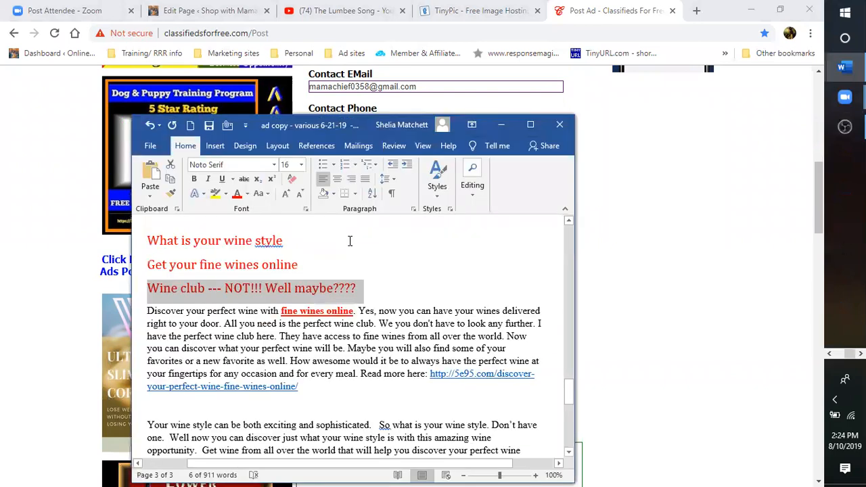
# Step: Copy the 'Discover your perfect wine' paragraph from the Word ad copy into the clipboard
pyautogui.scroll(-2, 350, 240)
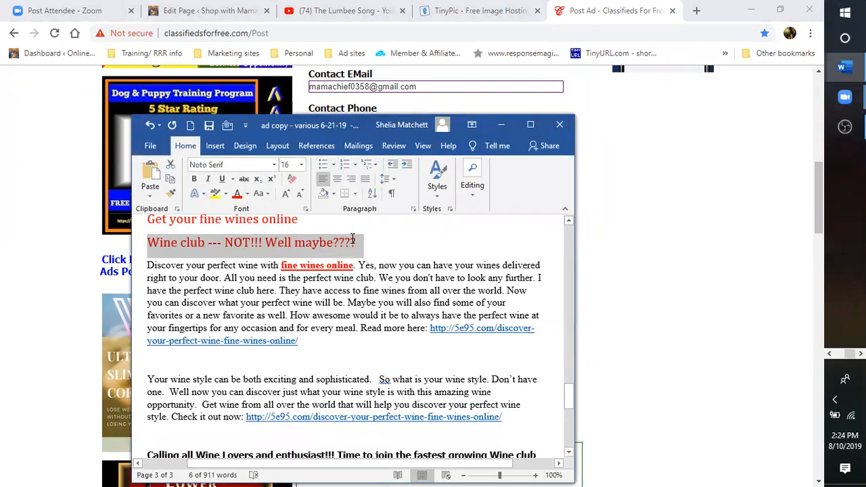
pyautogui.tripleClick(359, 277)
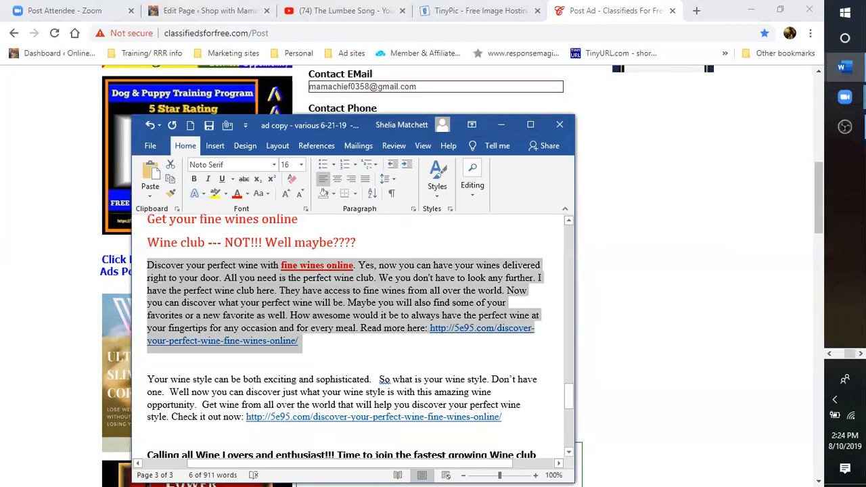
pyautogui.rightClick(247, 309)
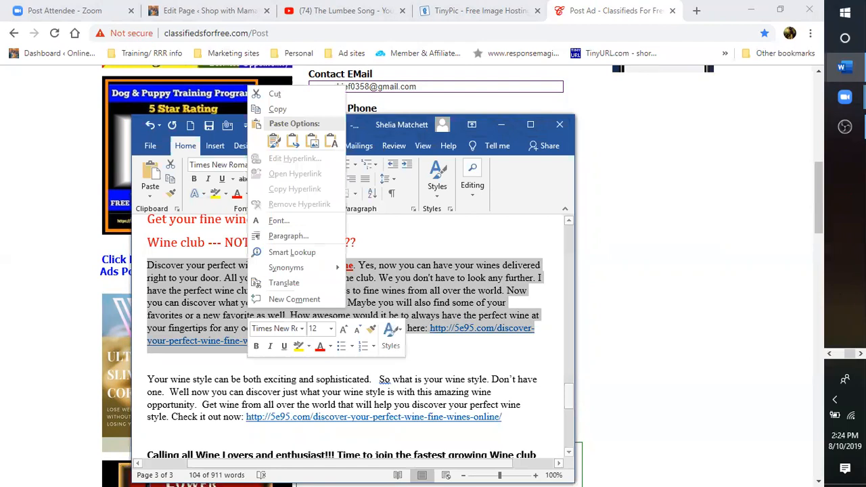
pyautogui.click(277, 108)
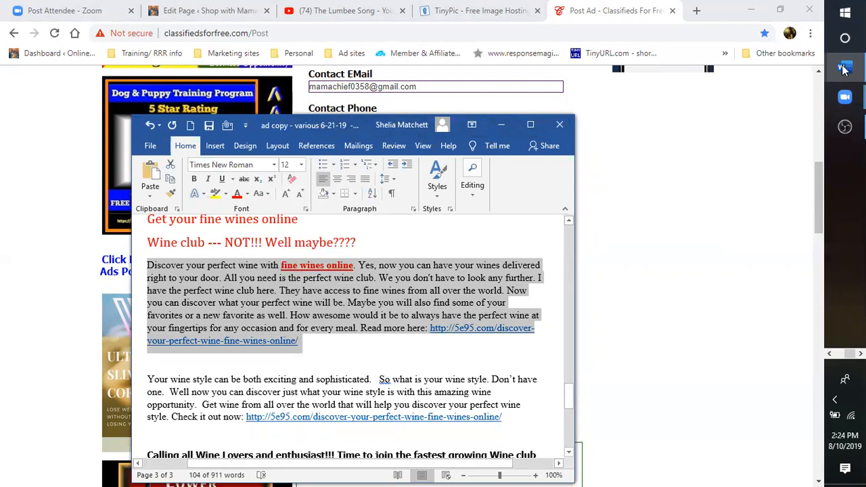
pyautogui.click(766, 171)
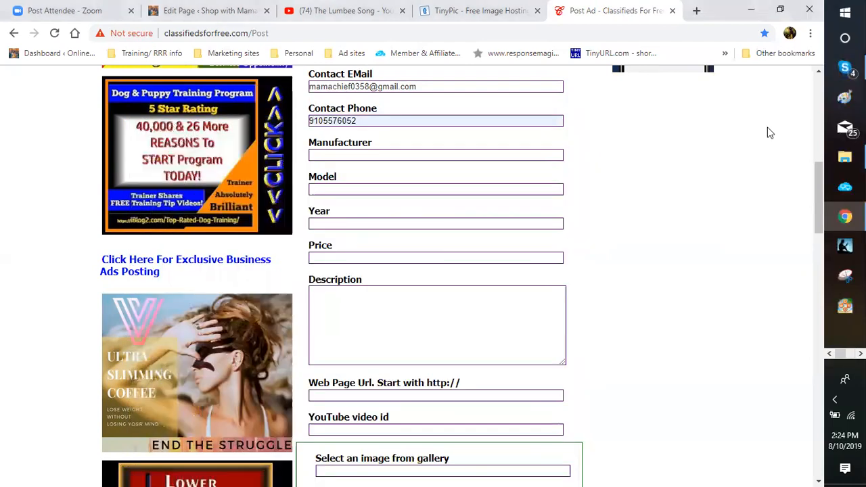
# Step: Paste the wine-promotion paragraph into Description and copy the link at its end
pyautogui.click(769, 134)
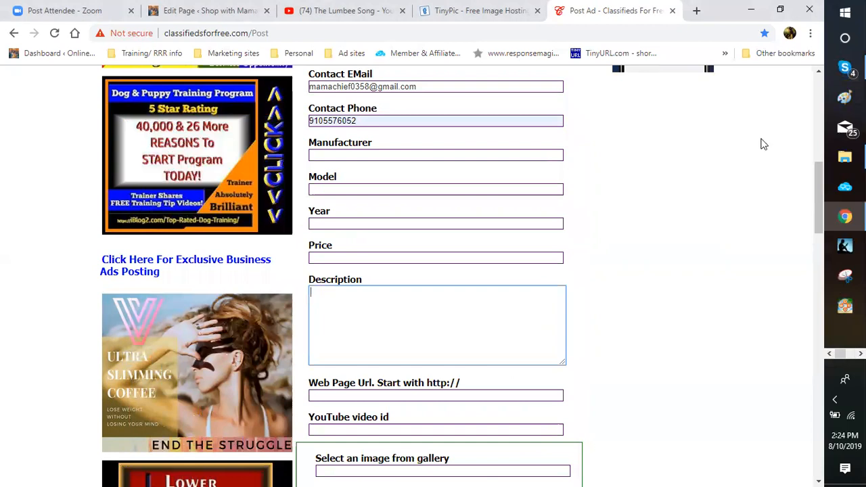
pyautogui.hotkey('ctrl', 'v')
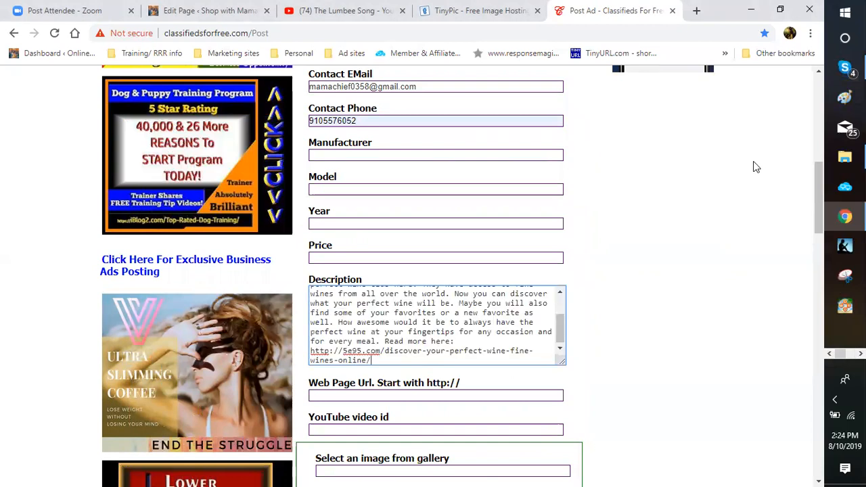
pyautogui.press('Up')
pyautogui.press('Home')
pyautogui.hotkey('ctrl', 'shift', 'End')
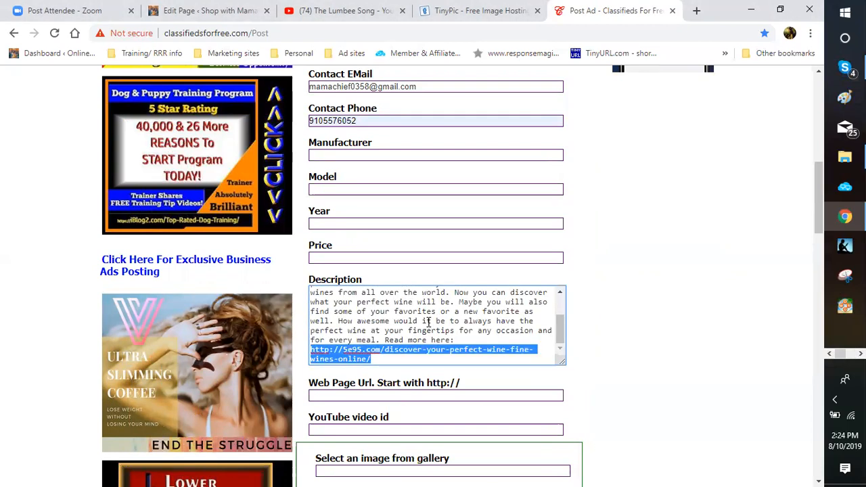
pyautogui.rightClick(350, 358)
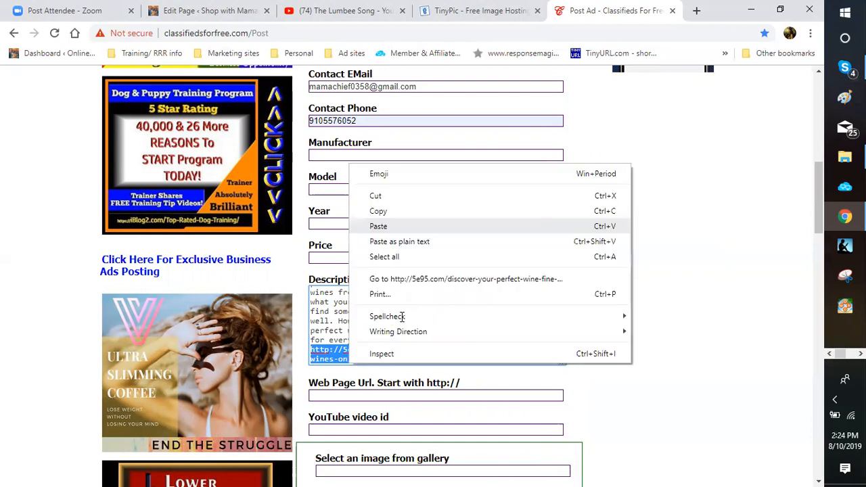
pyautogui.click(379, 211)
pyautogui.click(402, 395)
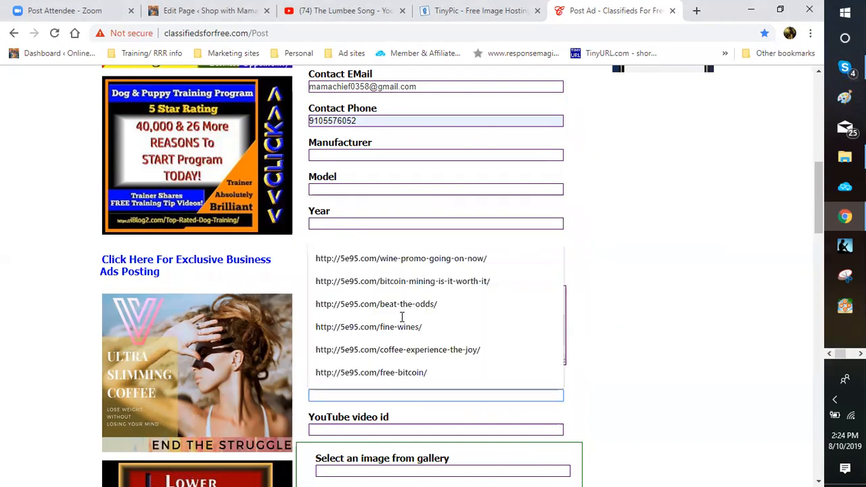
pyautogui.rightClick(340, 394)
pyautogui.click(365, 293)
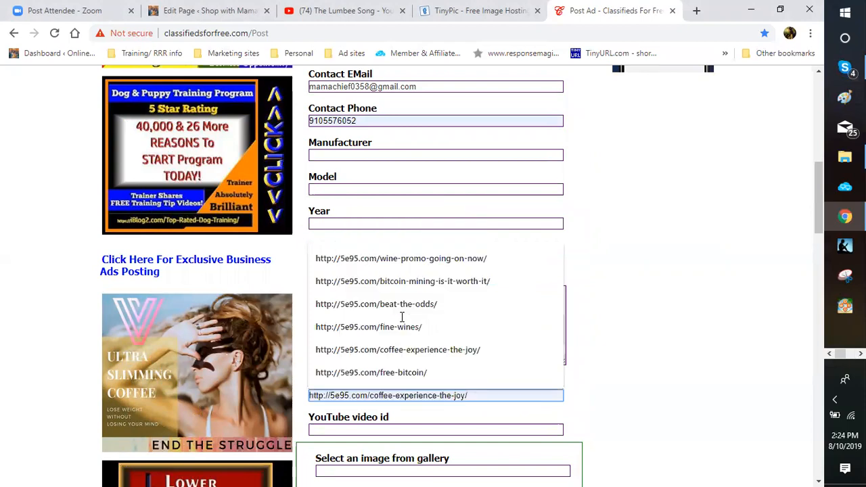
pyautogui.click(257, 231)
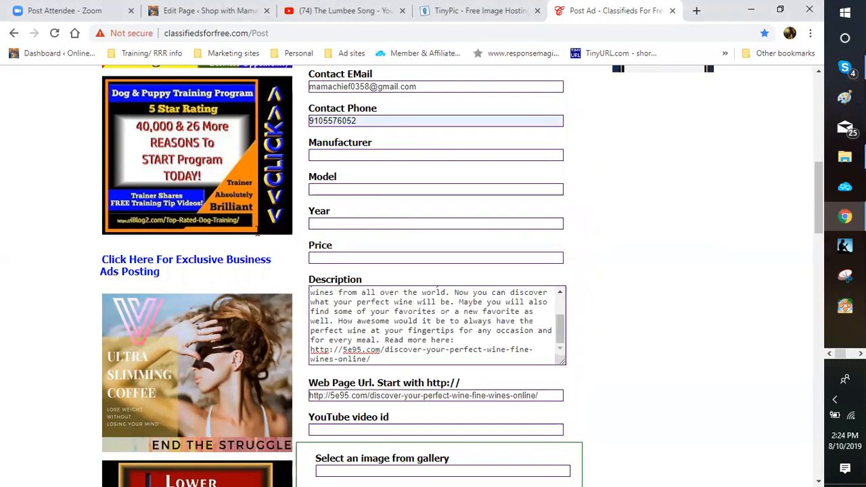
pyautogui.scroll(-3, 147, 232)
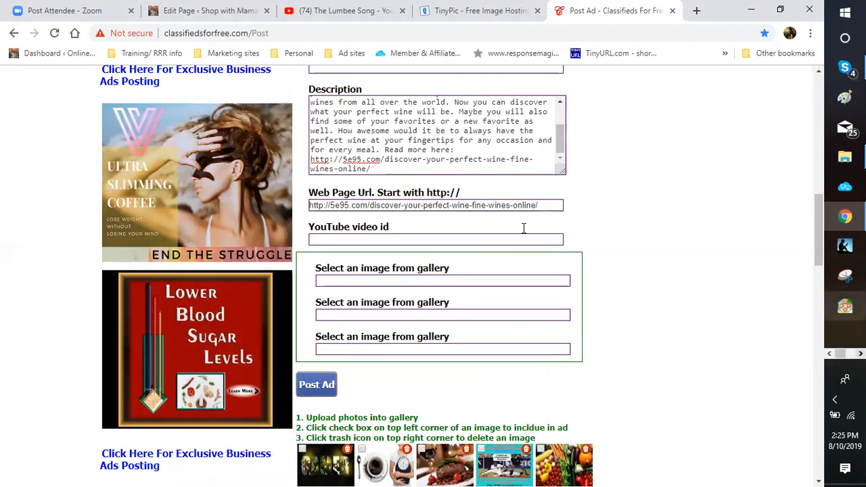
pyautogui.click(860, 353)
pyautogui.click(844, 67)
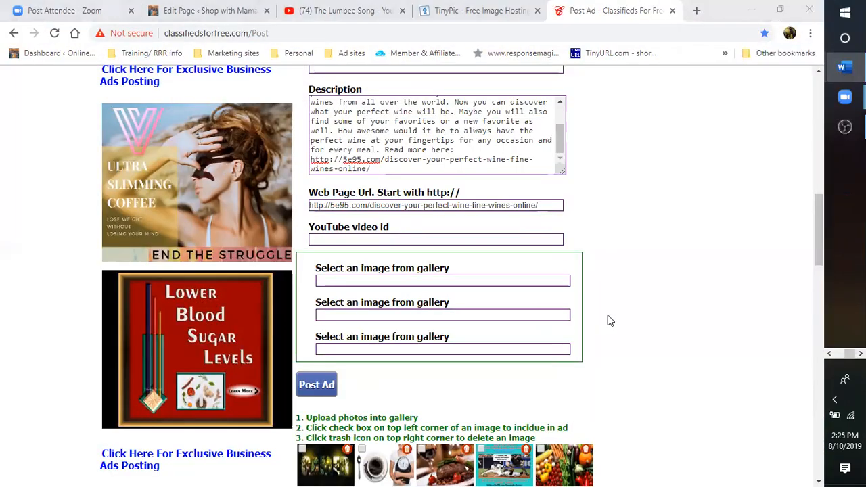
pyautogui.hotkey('alt', 'Tab')
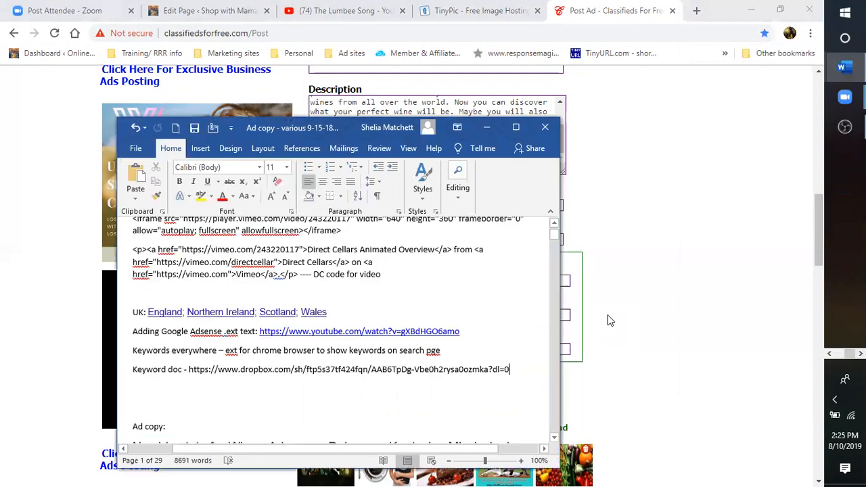
pyautogui.scroll(2, 604, 313)
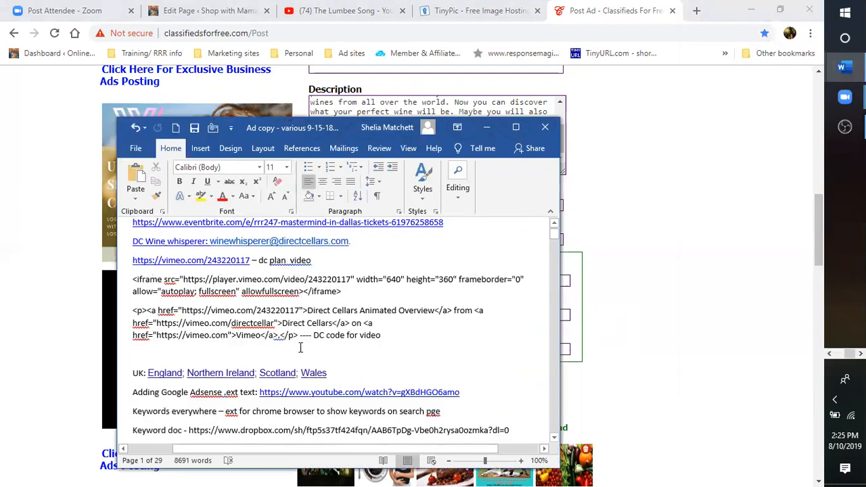
pyautogui.scroll(-2, 318, 369)
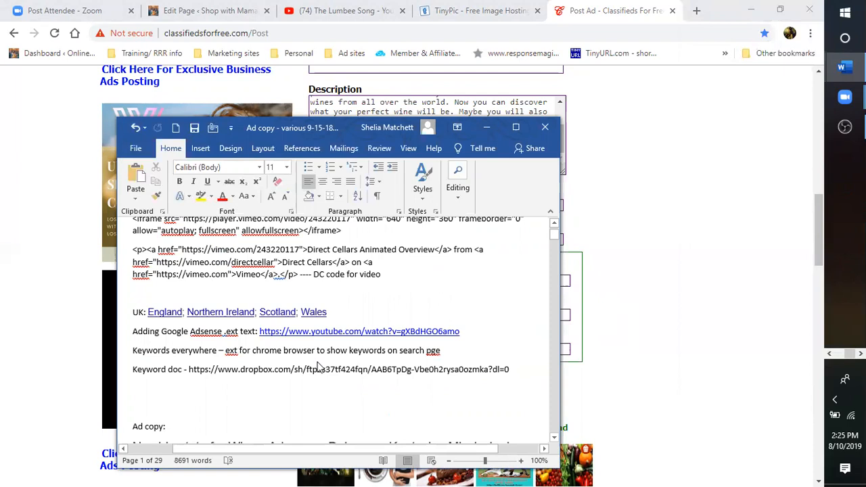
pyautogui.scroll(-2, 318, 367)
pyautogui.scroll(-3, 320, 367)
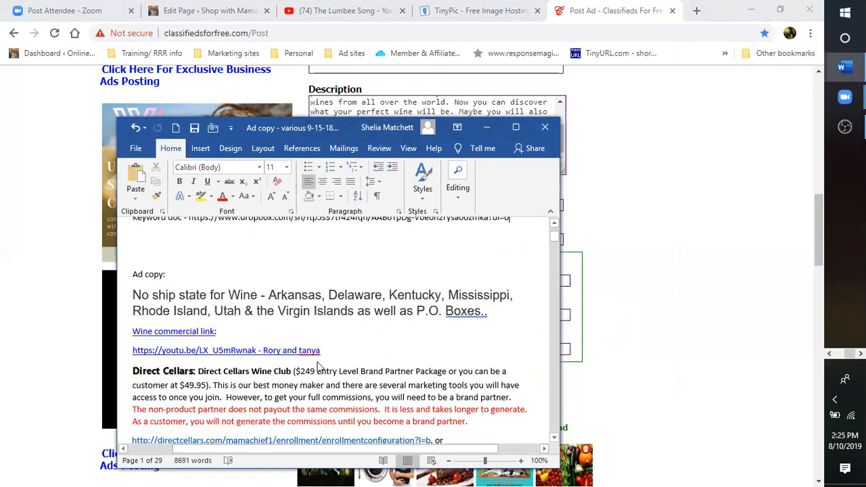
pyautogui.scroll(-4, 318, 368)
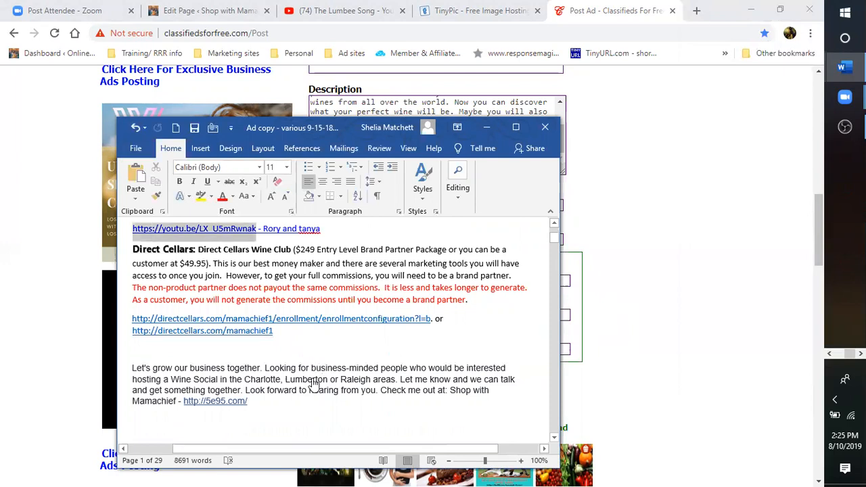
pyautogui.rightClick(136, 231)
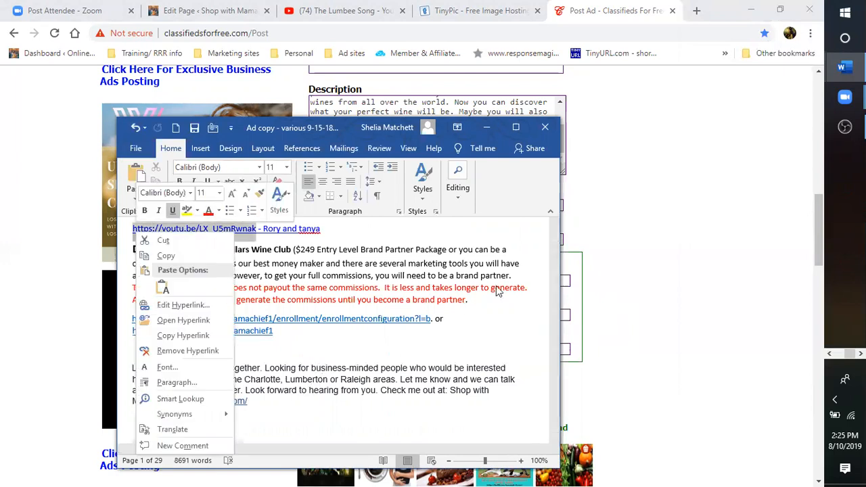
pyautogui.press('Escape')
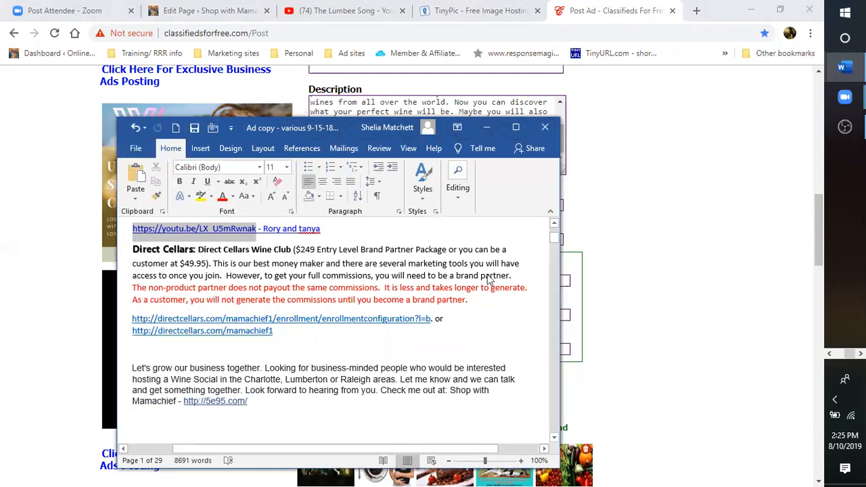
pyautogui.click(486, 127)
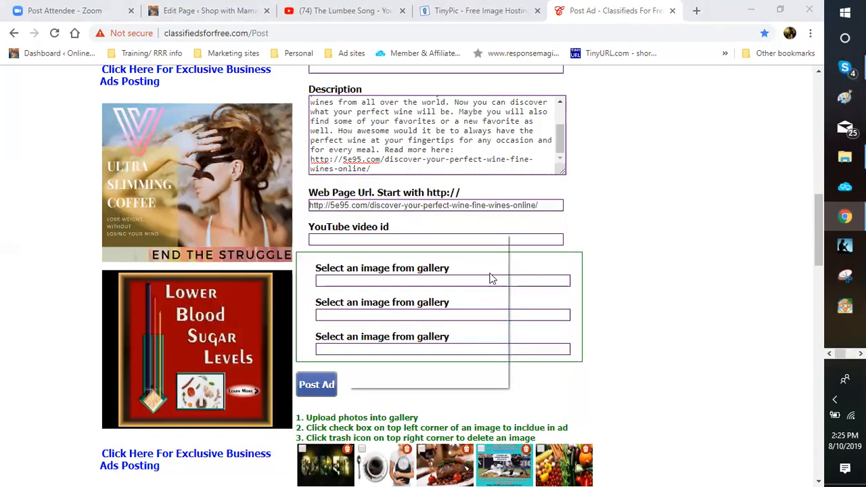
pyautogui.rightClick(331, 240)
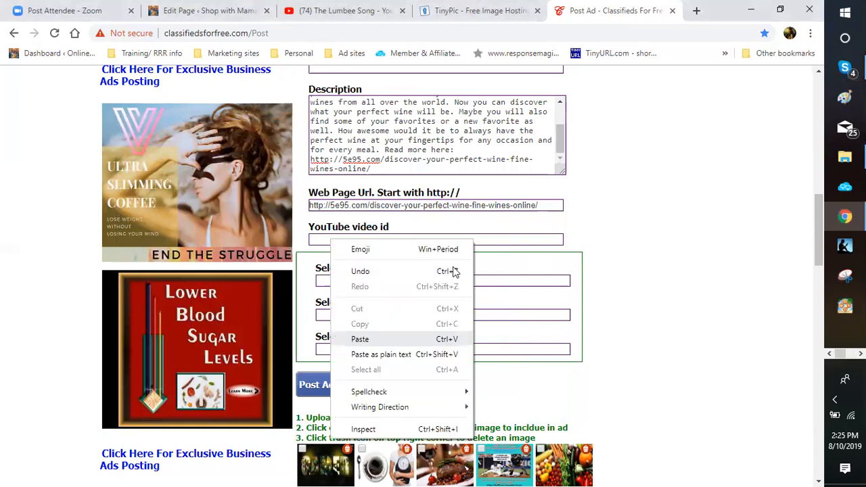
pyautogui.click(378, 338)
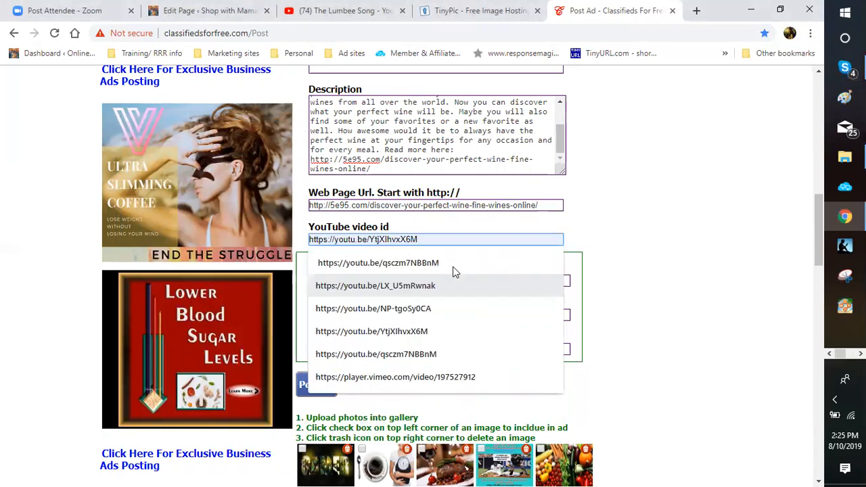
pyautogui.click(453, 272)
pyautogui.scroll(-2, 482, 274)
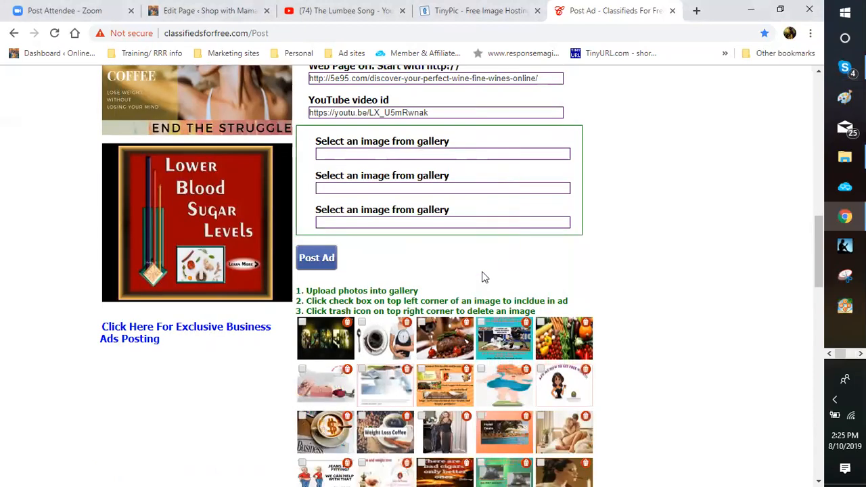
# Step: Tick the fine-wines promo image in the gallery to include it in the ad
pyautogui.scroll(-3, 482, 278)
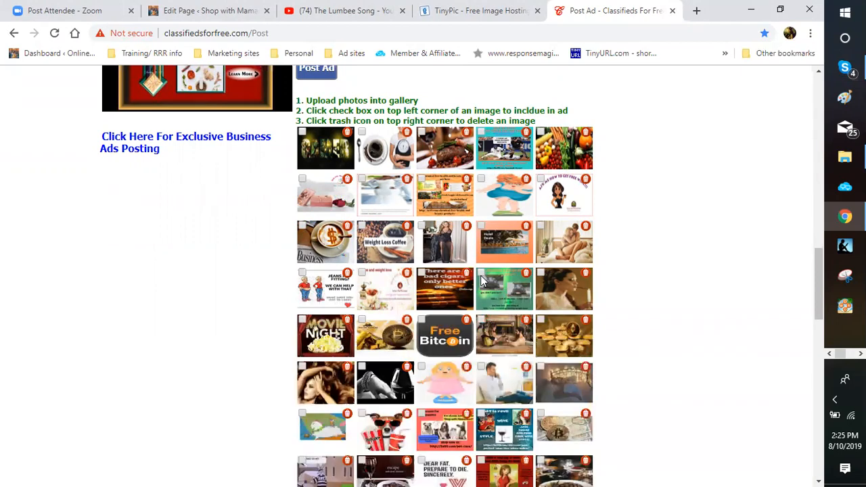
pyautogui.scroll(-3, 482, 281)
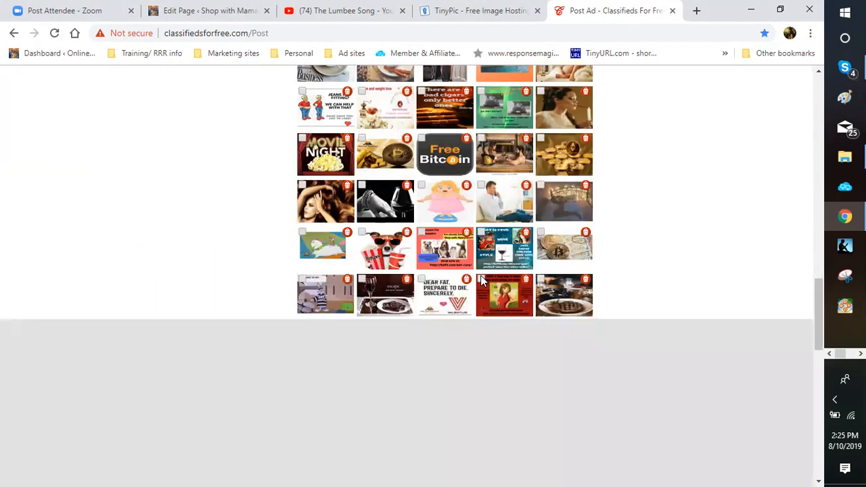
pyautogui.scroll(-4, 482, 240)
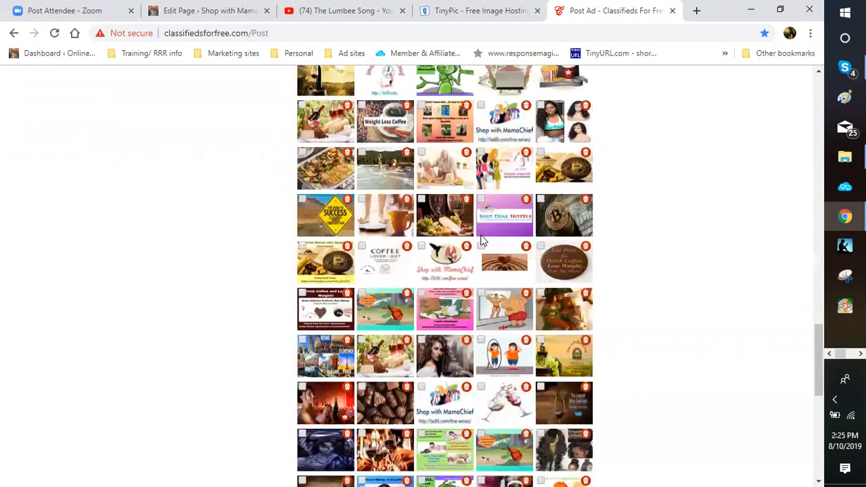
pyautogui.scroll(-5, 481, 240)
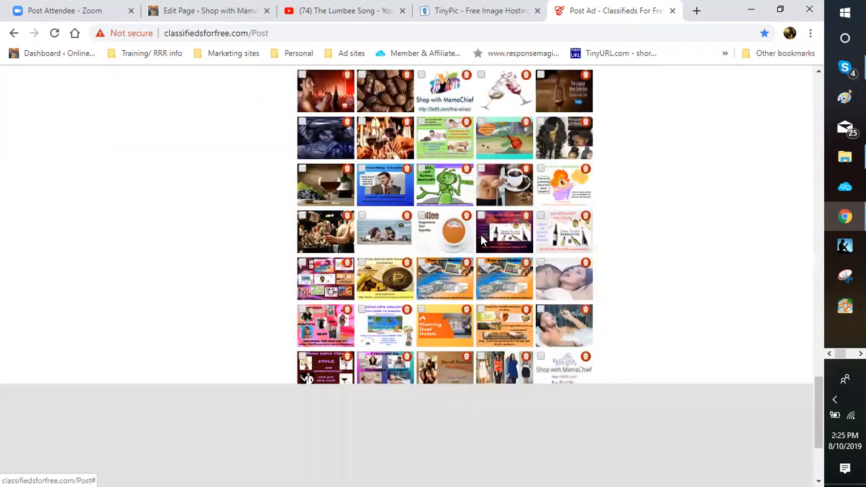
pyautogui.scroll(-2, 482, 240)
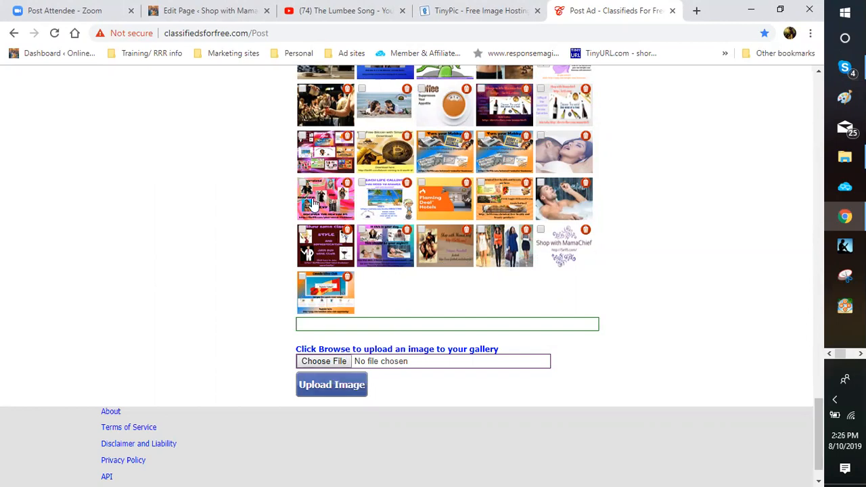
pyautogui.scroll(3, 318, 200)
pyautogui.scroll(6, 311, 200)
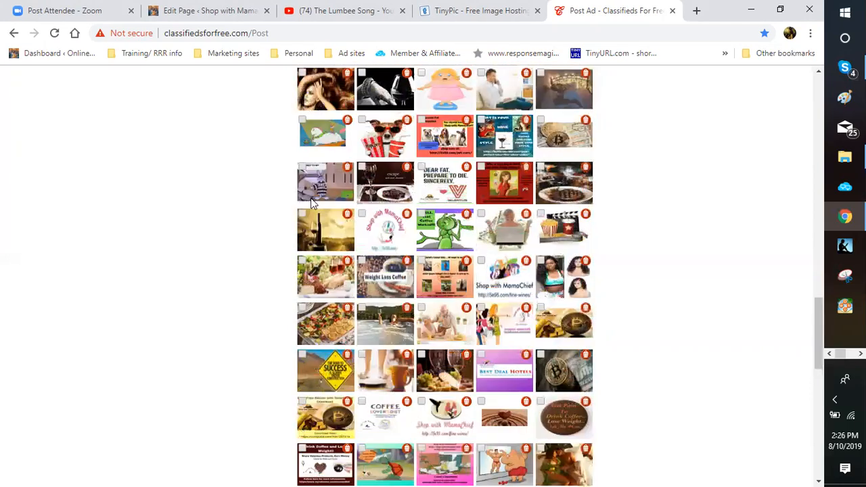
pyautogui.scroll(5, 311, 202)
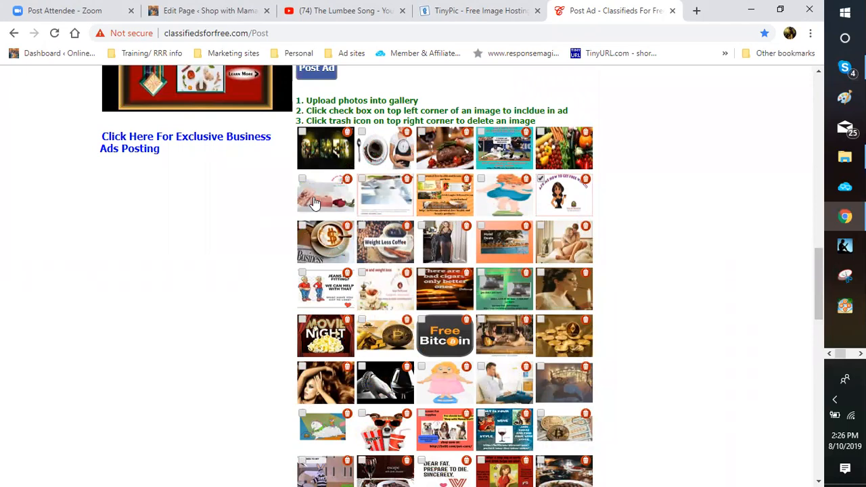
pyautogui.scroll(-2, 313, 203)
pyautogui.scroll(-1, 313, 203)
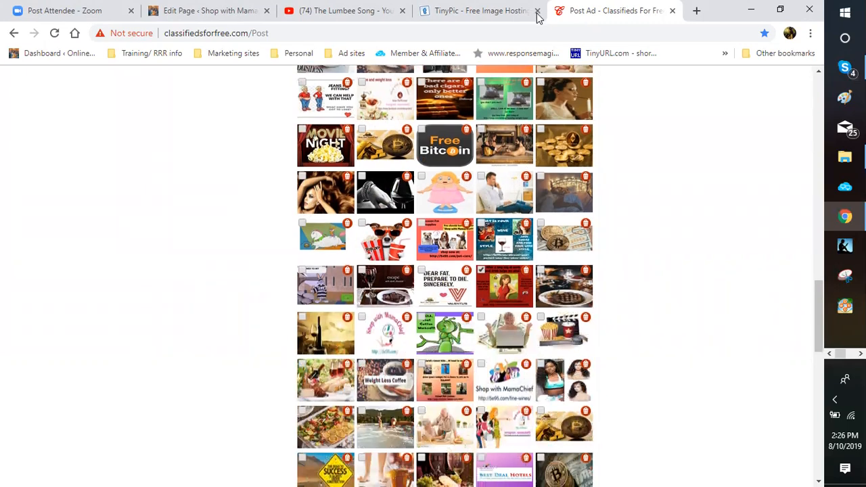
pyautogui.scroll(-2, 481, 269)
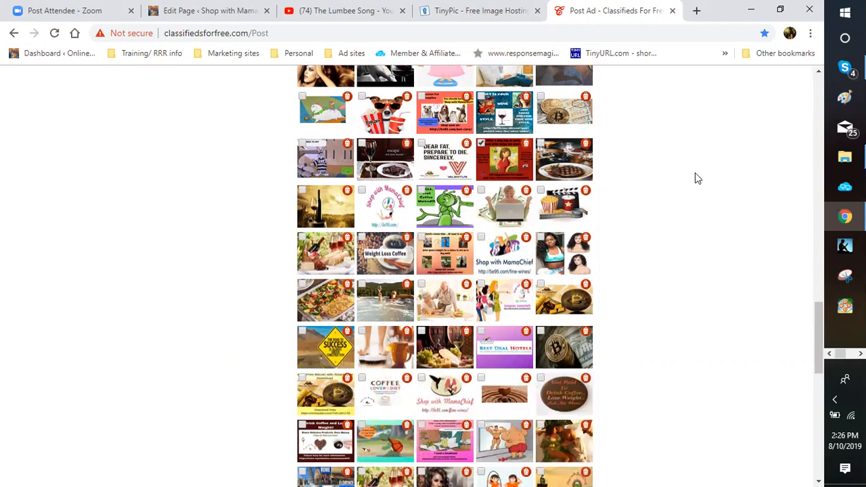
pyautogui.click(480, 237)
# Step: Submit the wine-club ad with the Post Ad button
pyautogui.scroll(1, 650, 216)
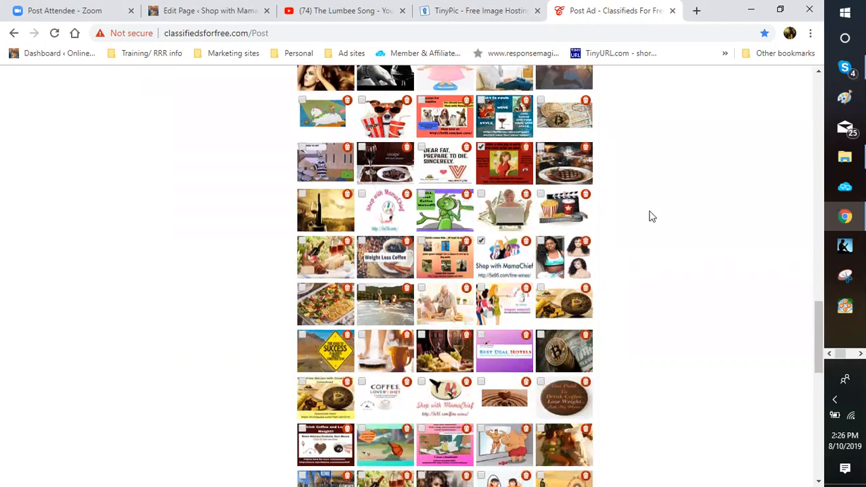
pyautogui.scroll(6, 650, 217)
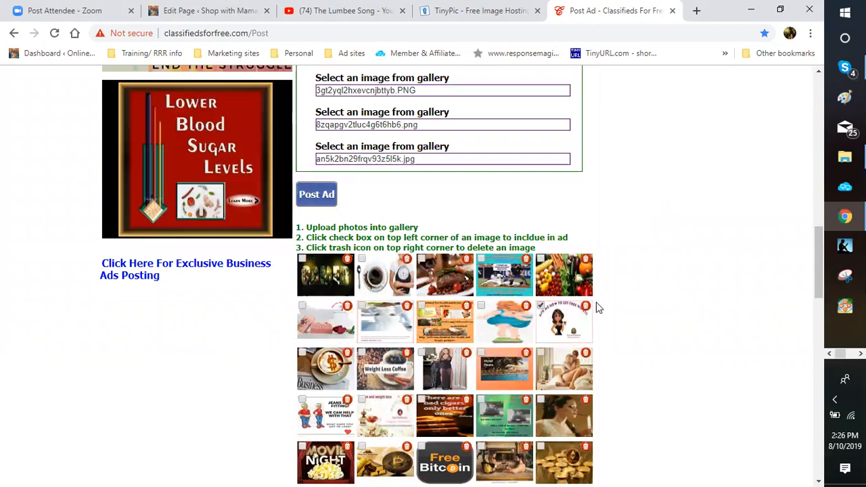
pyautogui.click(317, 194)
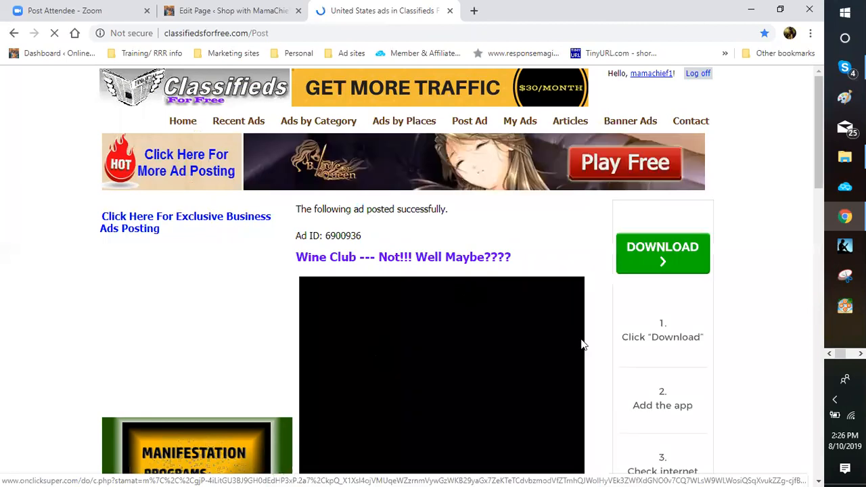
# Step: Scroll through the posted ad's video, description, contact details and images to the footer
pyautogui.scroll(-1, 580, 277)
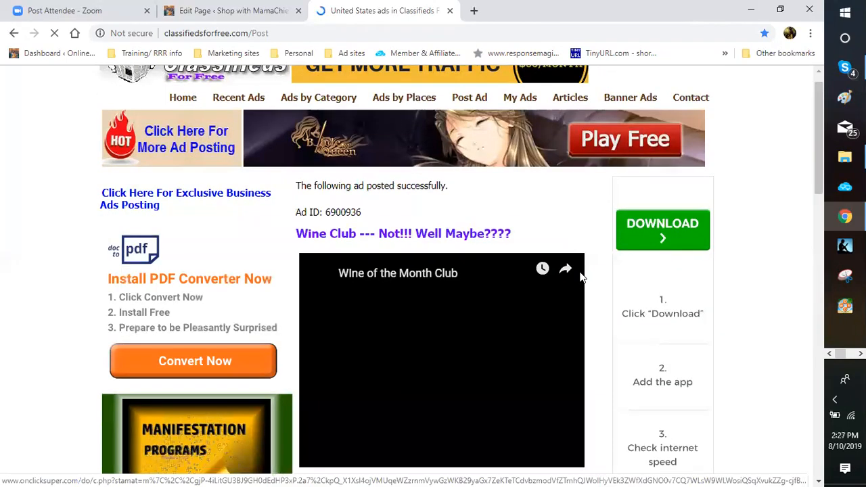
pyautogui.scroll(-1, 580, 277)
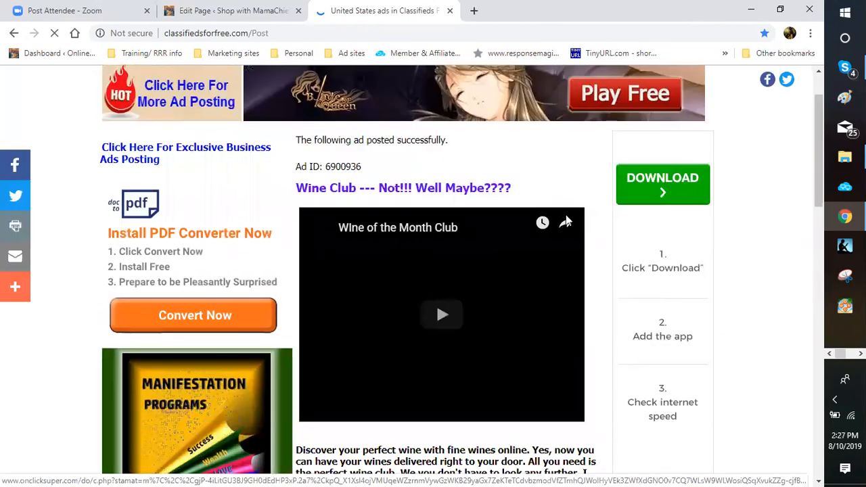
pyautogui.scroll(-1, 566, 223)
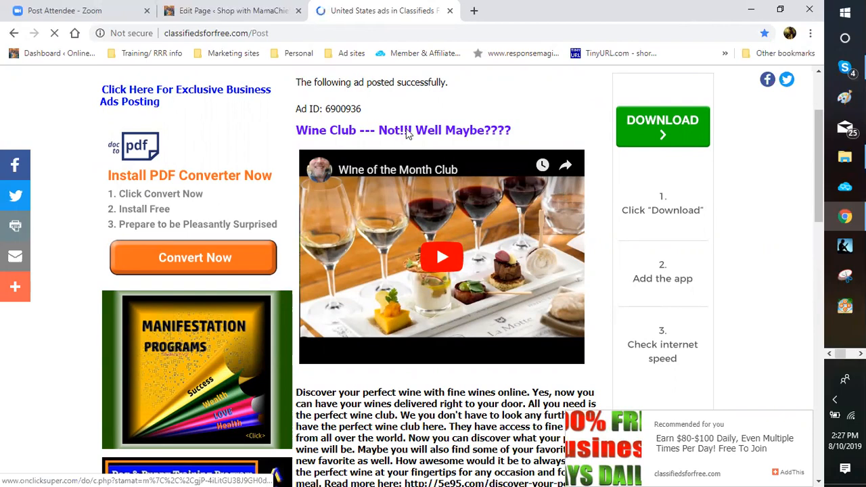
pyautogui.scroll(-1, 318, 167)
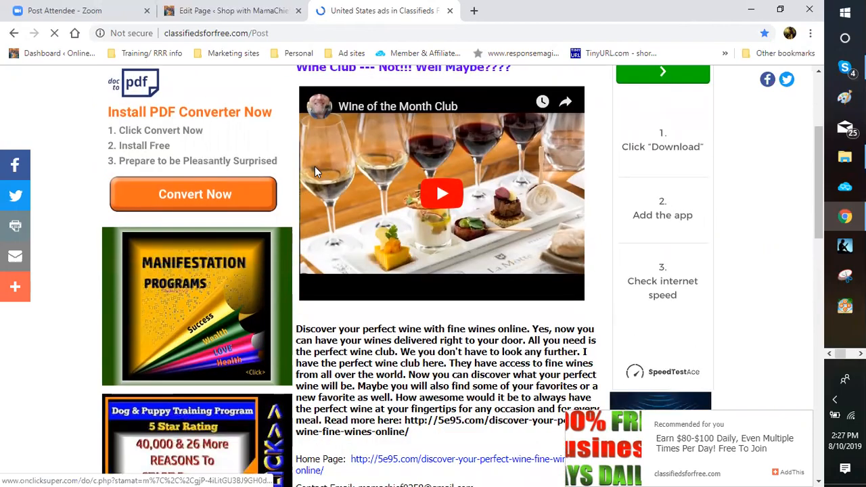
pyautogui.scroll(-2, 315, 167)
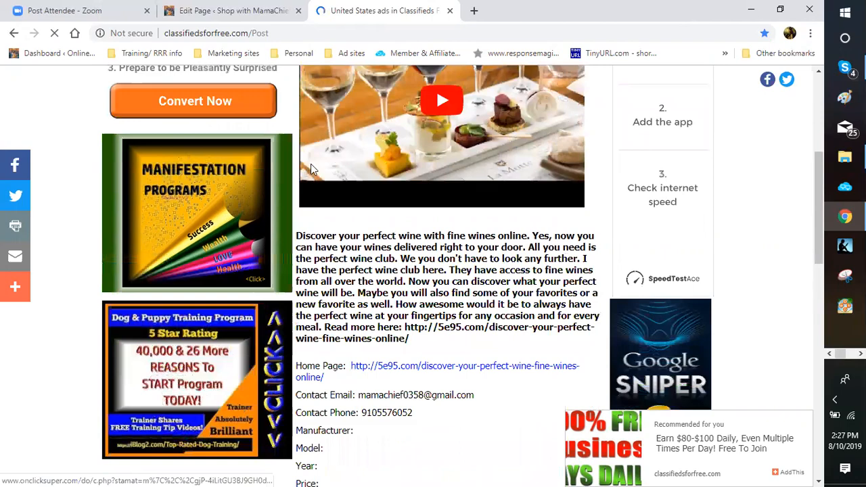
pyautogui.scroll(-1, 311, 166)
pyautogui.scroll(-1, 313, 291)
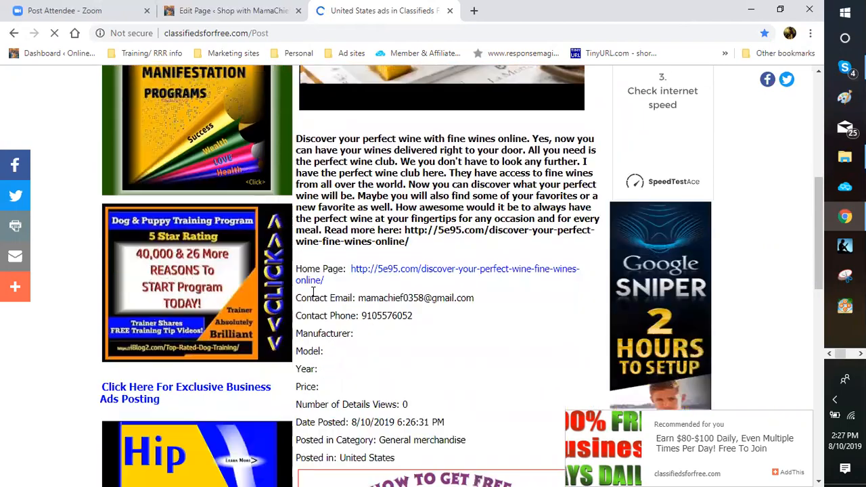
pyautogui.scroll(-2, 328, 270)
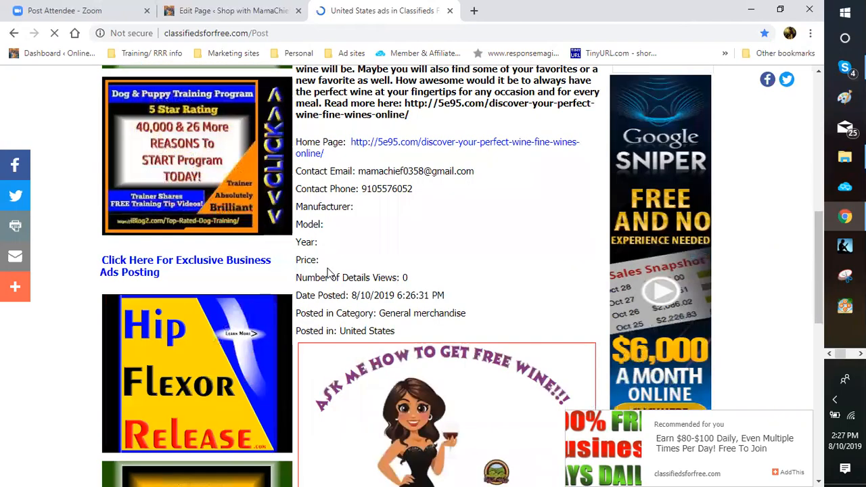
pyautogui.scroll(-2, 328, 270)
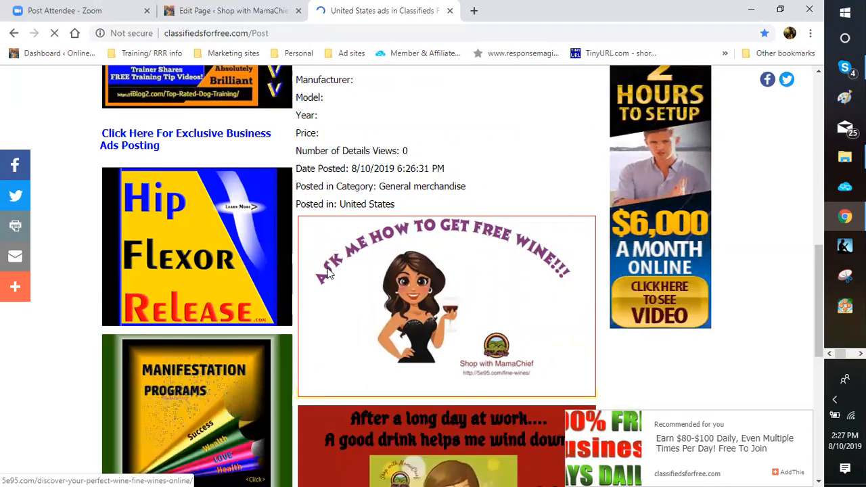
pyautogui.scroll(-4, 327, 270)
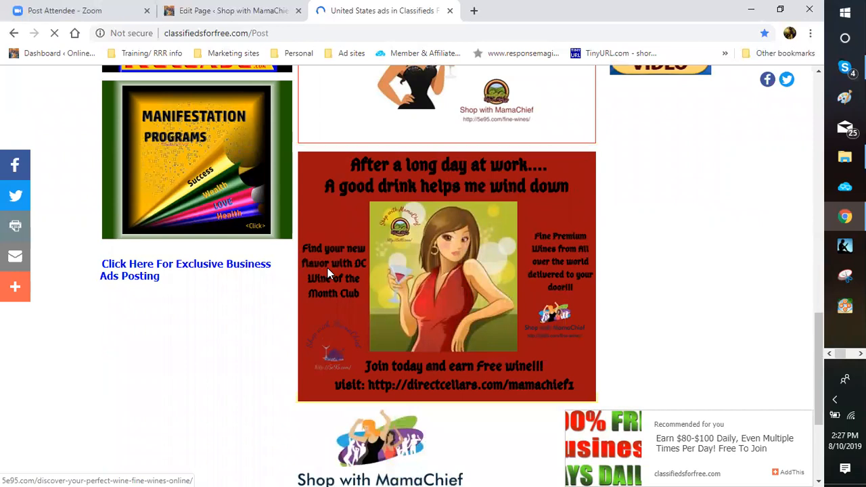
pyautogui.scroll(-2, 327, 273)
pyautogui.scroll(-1, 327, 273)
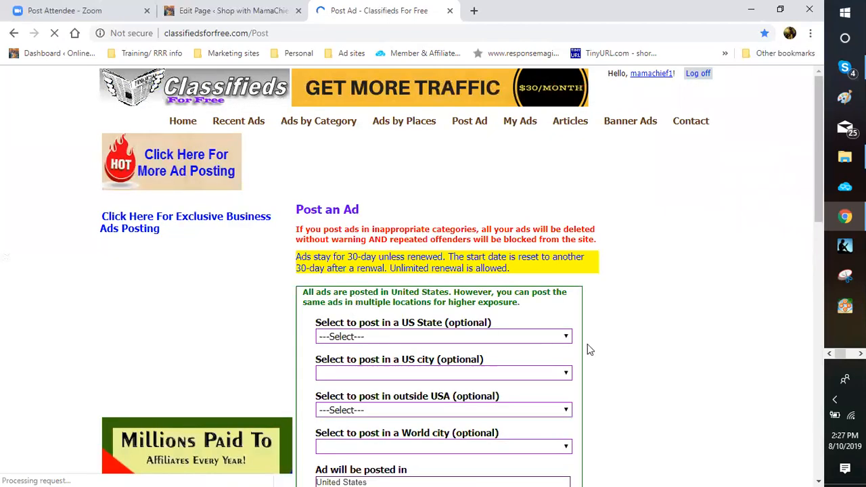
# Step: Choose Australia in the 'post in outside USA' list and review the carried-over form
pyautogui.scroll(-3, 588, 350)
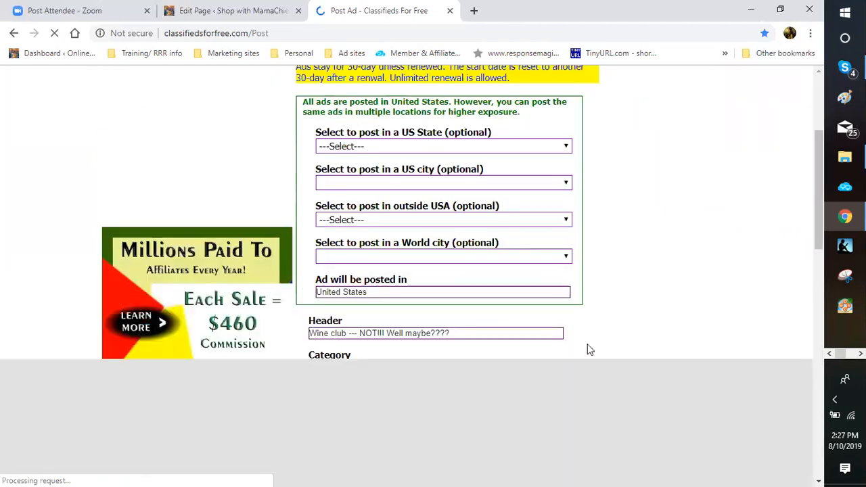
pyautogui.click(323, 263)
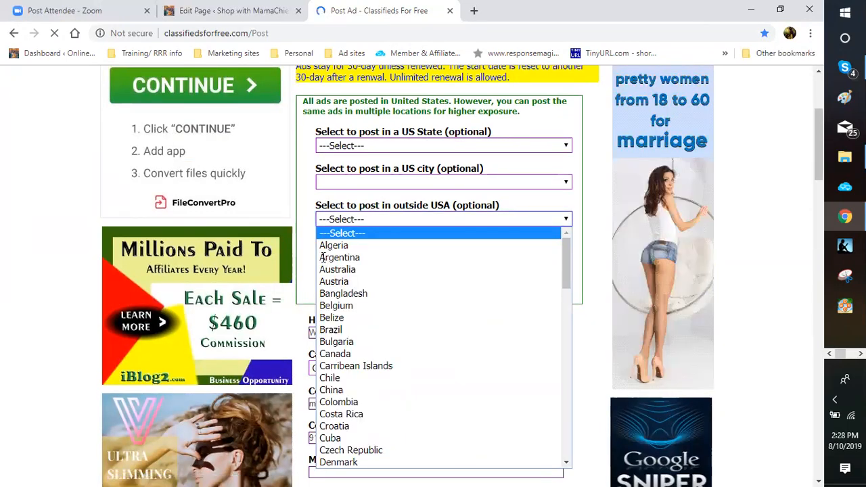
pyautogui.click(337, 269)
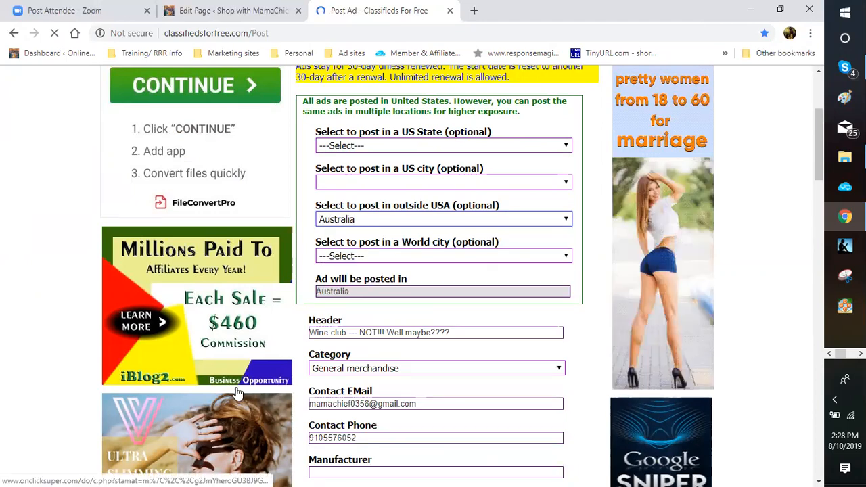
pyautogui.scroll(-3, 574, 351)
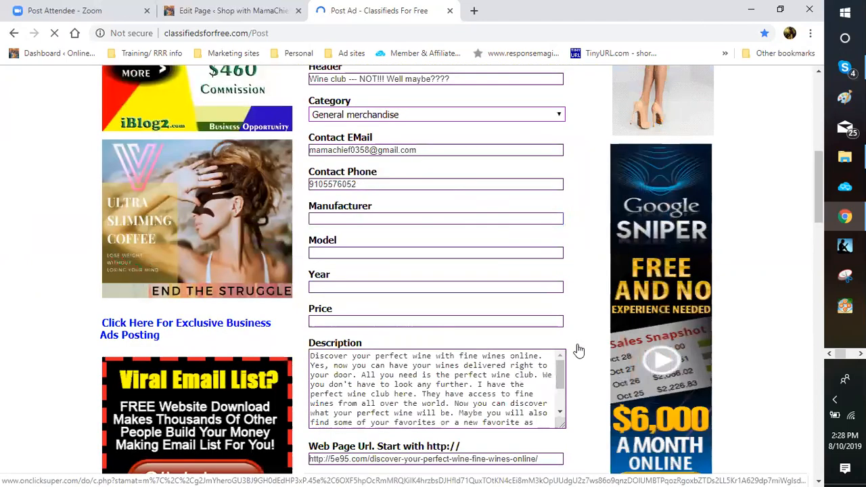
pyautogui.scroll(-2, 578, 350)
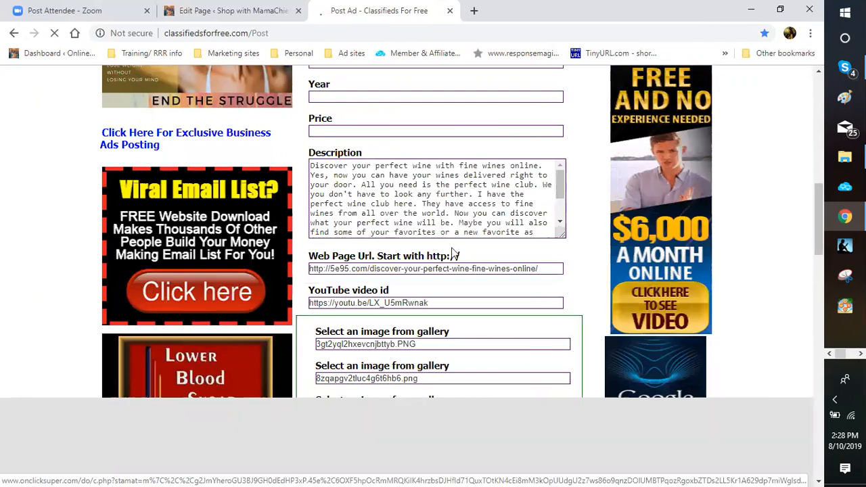
pyautogui.scroll(5, 431, 213)
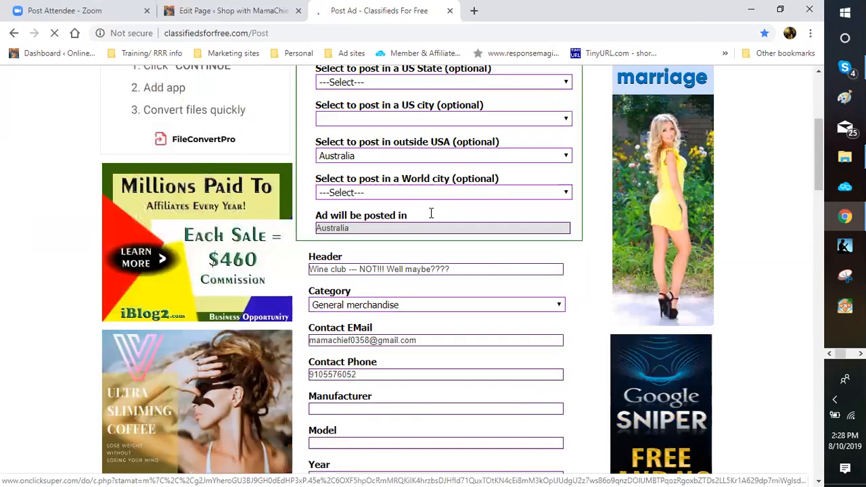
pyautogui.scroll(-4, 431, 213)
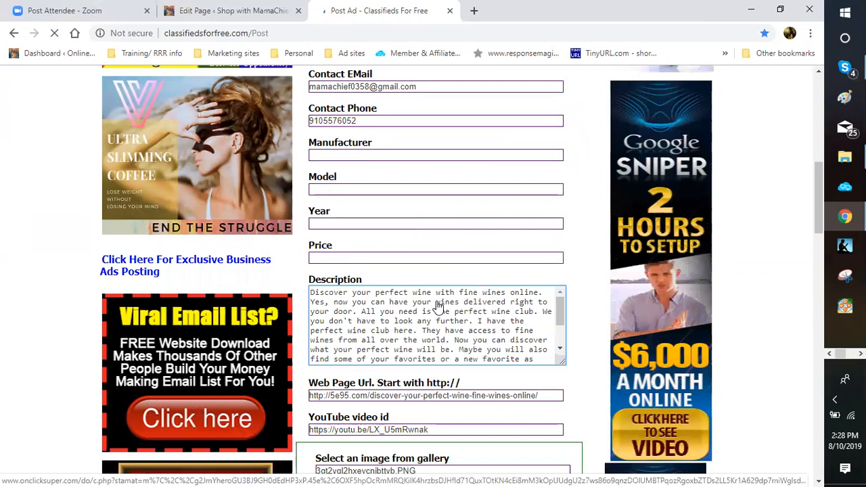
# Step: Type 'Aussie, down below.' and scroll to the Post Ad area for the Australian ad
pyautogui.write('Au')
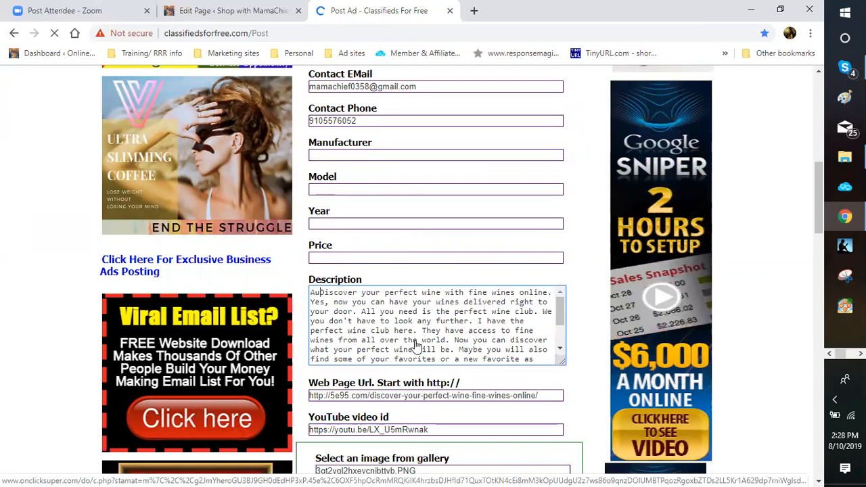
pyautogui.write('ssie, ')
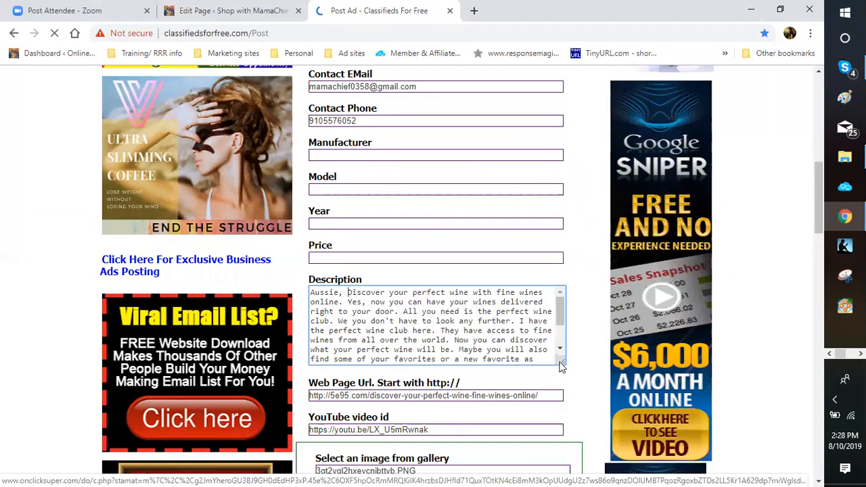
pyautogui.write('down bel')
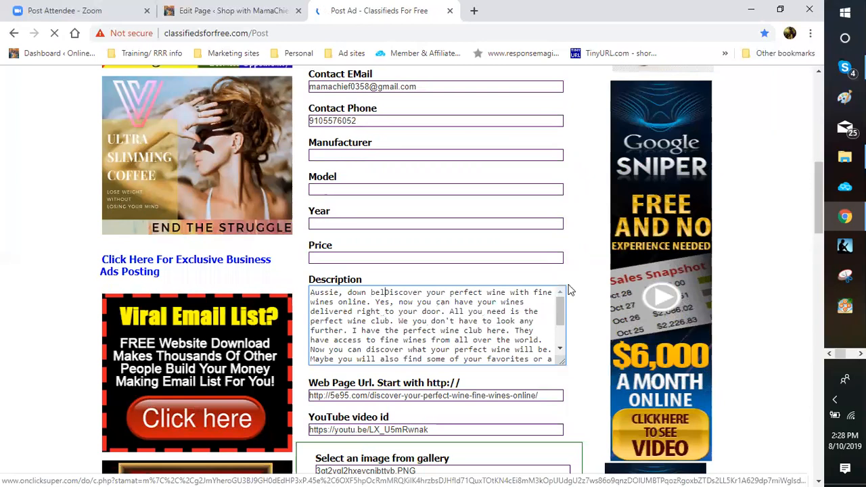
pyautogui.write('ow')
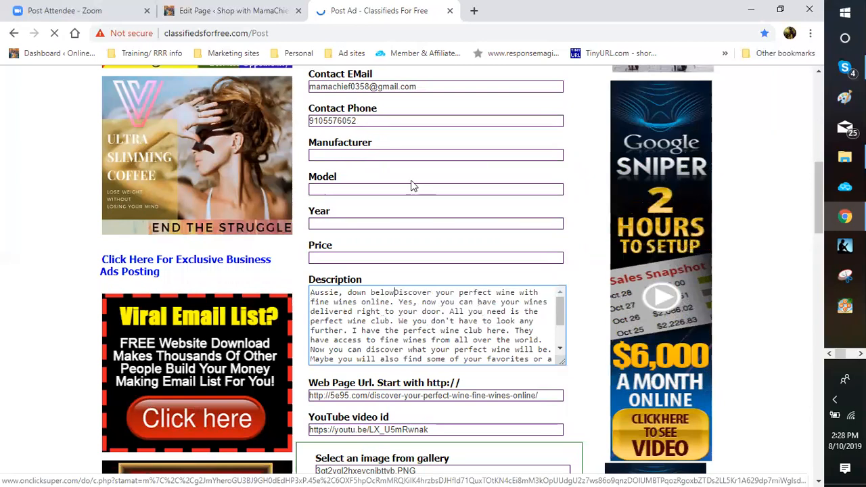
pyautogui.write('.')
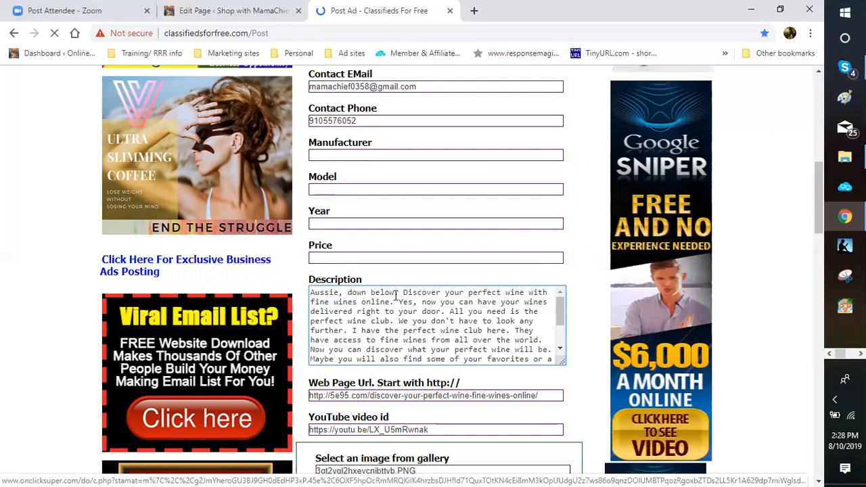
pyautogui.scroll(-6, 302, 298)
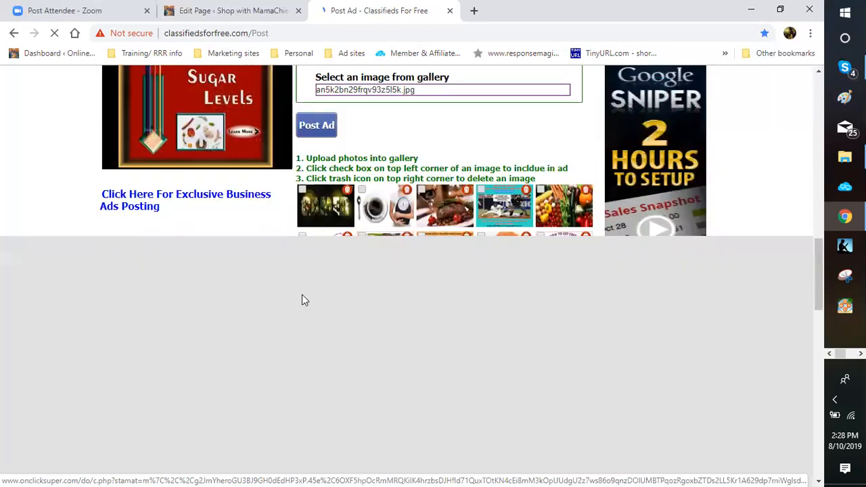
pyautogui.scroll(-4, 460, 283)
pyautogui.scroll(5, 504, 256)
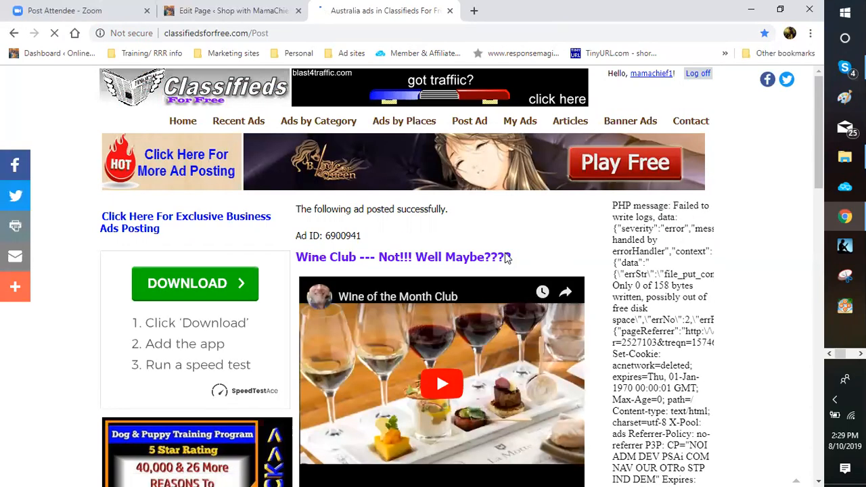
# Step: Scroll through the posted Australia wine-club listing under General merchandise
pyautogui.scroll(-2, 507, 257)
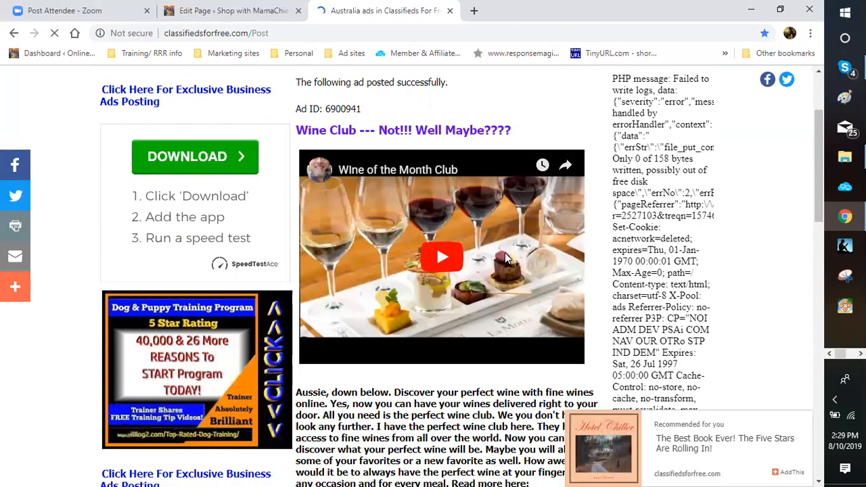
pyautogui.scroll(-3, 505, 253)
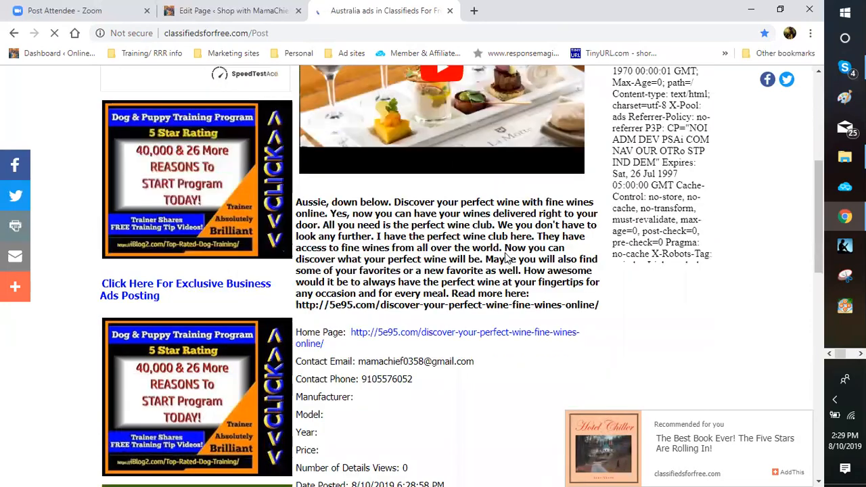
pyautogui.scroll(-3, 504, 252)
pyautogui.scroll(3, 504, 253)
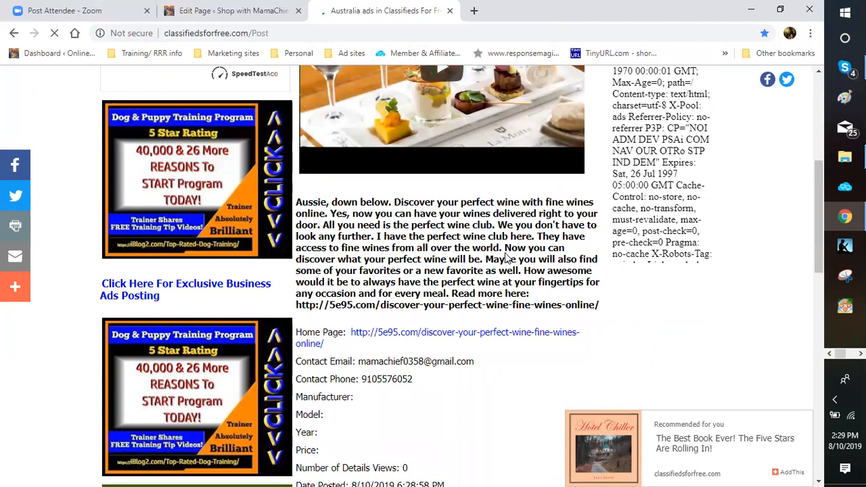
pyautogui.scroll(-2, 504, 257)
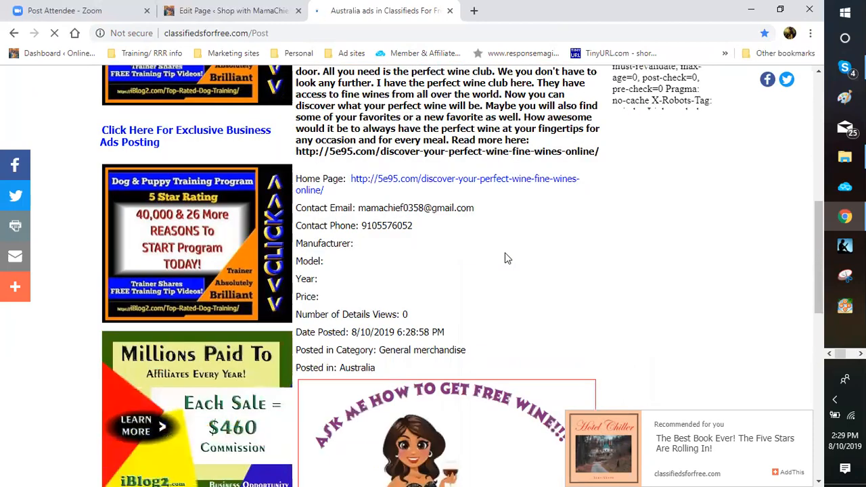
pyautogui.scroll(-4, 505, 257)
pyautogui.scroll(-3, 504, 257)
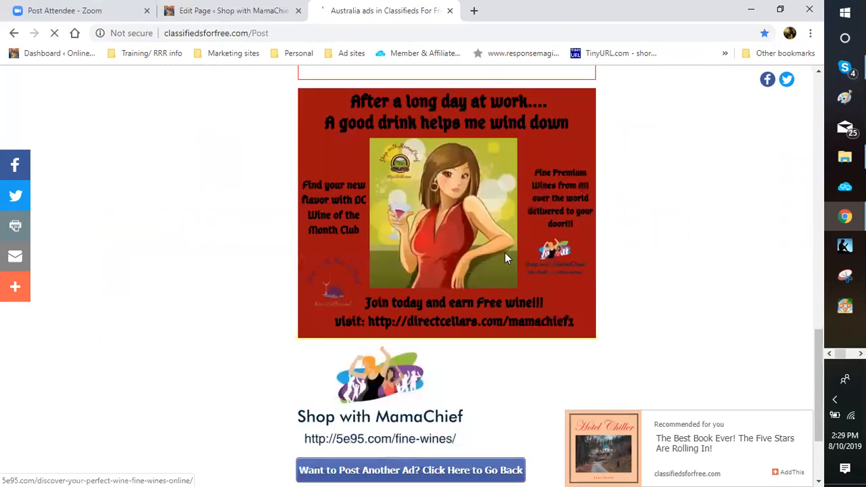
pyautogui.scroll(-2, 562, 291)
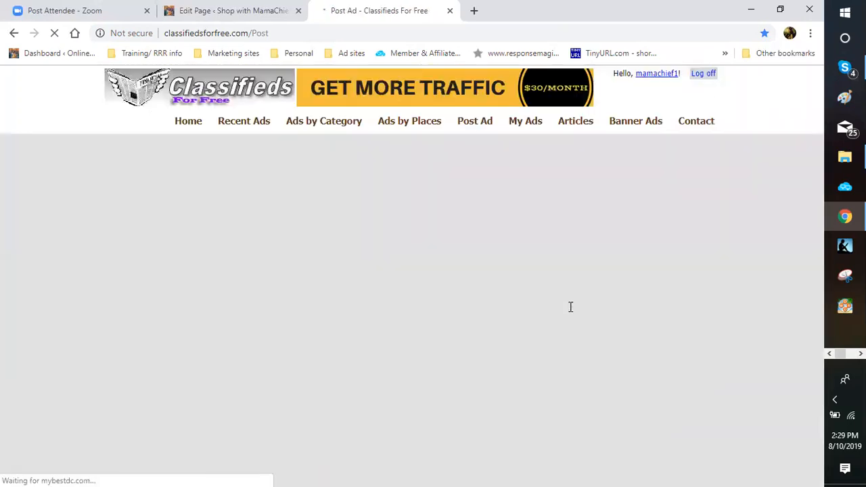
# Step: Choose Canada in the 'Select to post in outside USA' dropdown
pyautogui.scroll(-2, 316, 261)
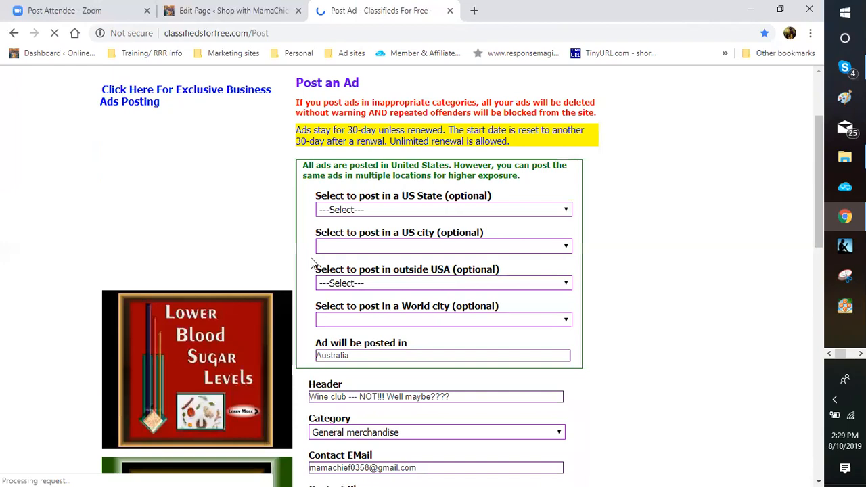
pyautogui.click(323, 280)
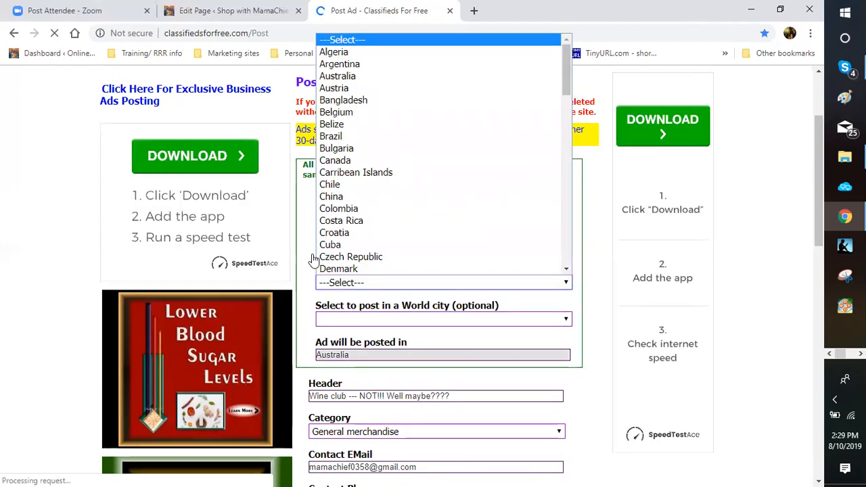
pyautogui.click(311, 256)
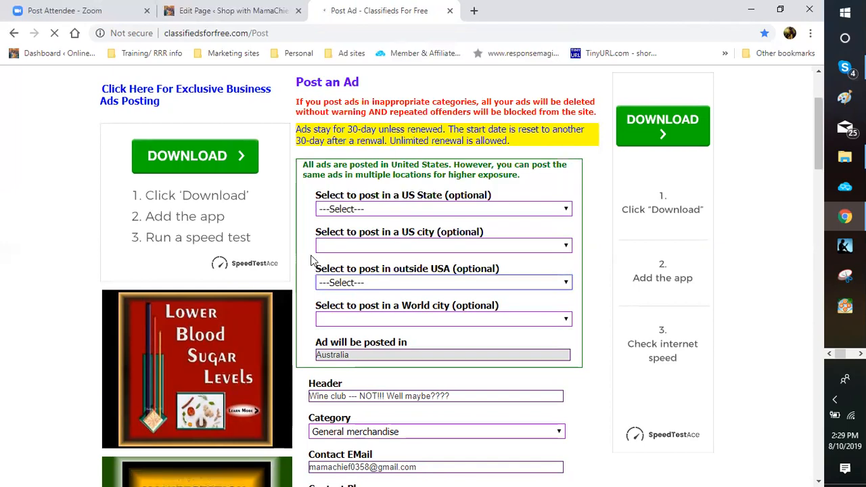
pyautogui.scroll(-3, 799, 229)
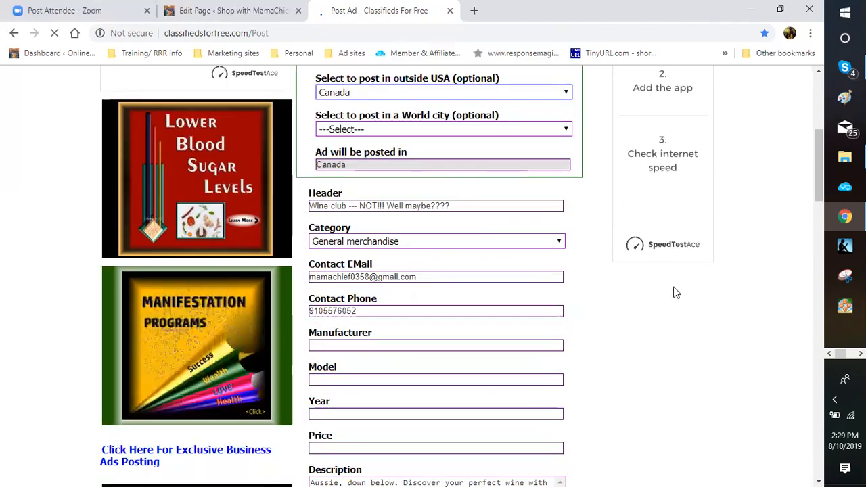
pyautogui.scroll(-3, 626, 305)
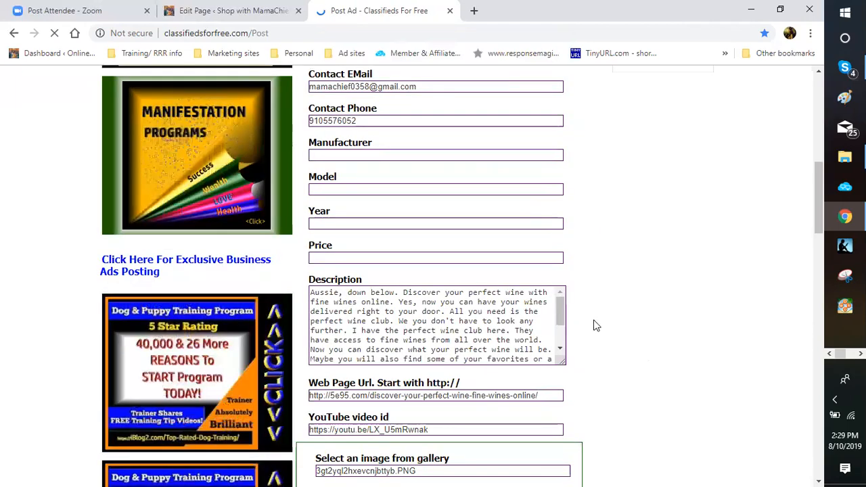
# Step: Replace 'Aussie, down below.' with 'Canada, although we are in prelaunch, you can still get in line…'
pyautogui.click(395, 293)
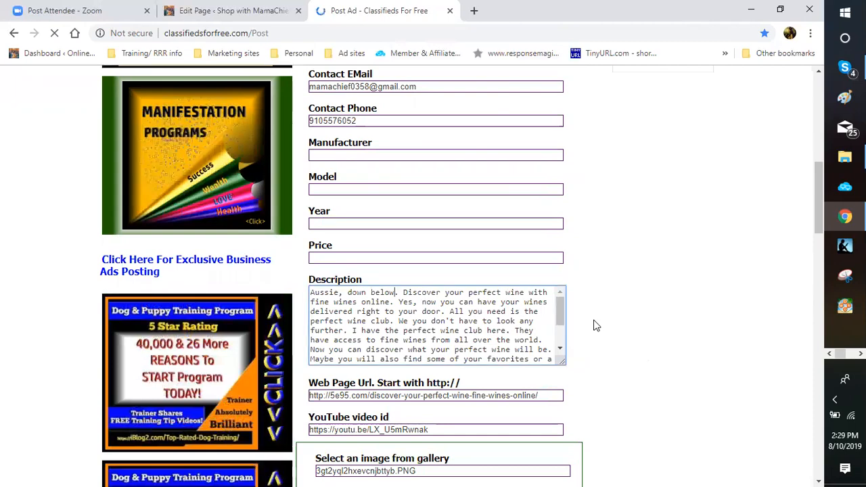
pyautogui.press('Right')
pyautogui.hotkey('shift', 'Home')
pyautogui.press('BackSpace')
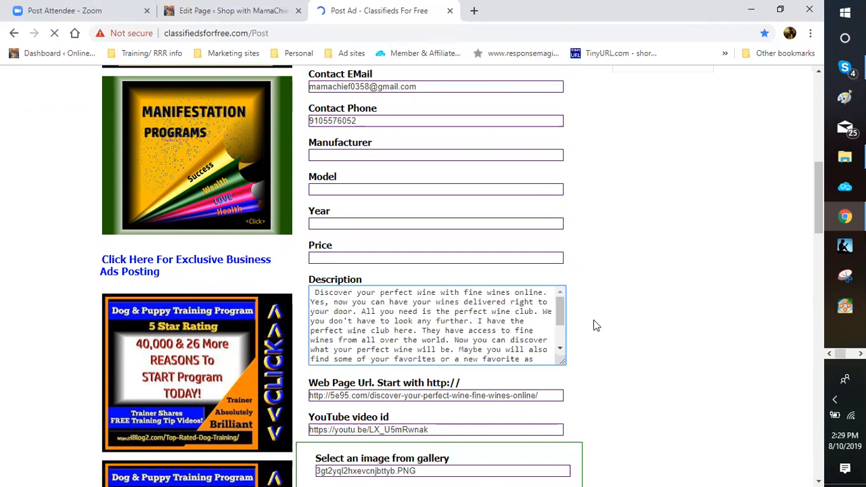
pyautogui.write('V')
pyautogui.press('BackSpace')
pyautogui.write('Canada ')
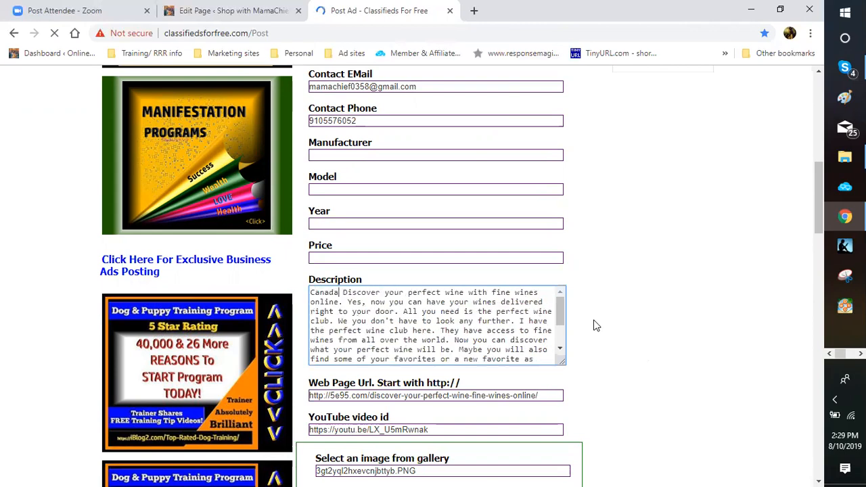
pyautogui.write(', alt')
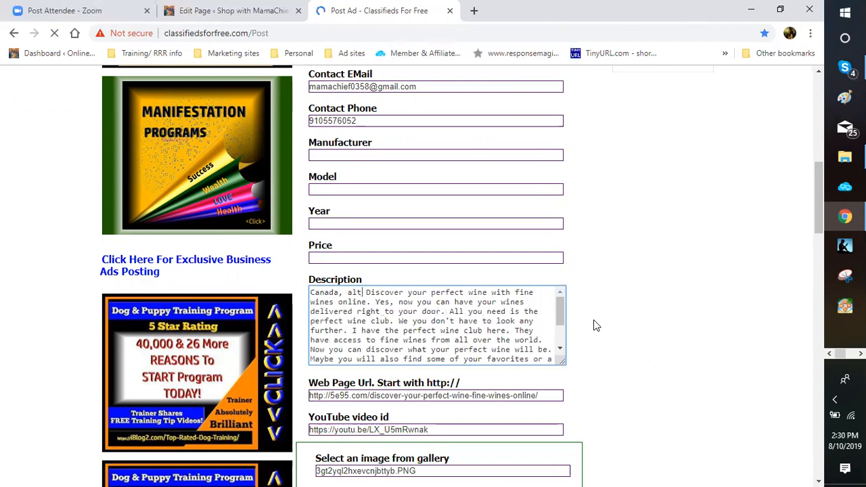
pyautogui.write('hough')
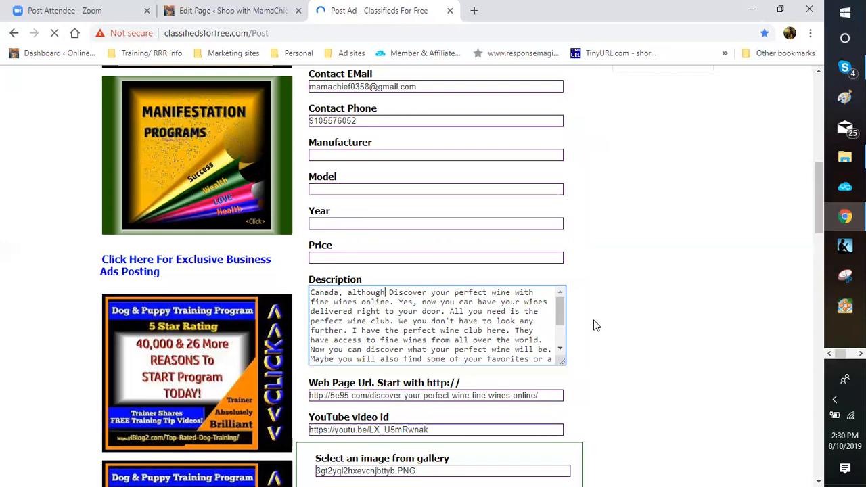
pyautogui.write(' we are in pre')
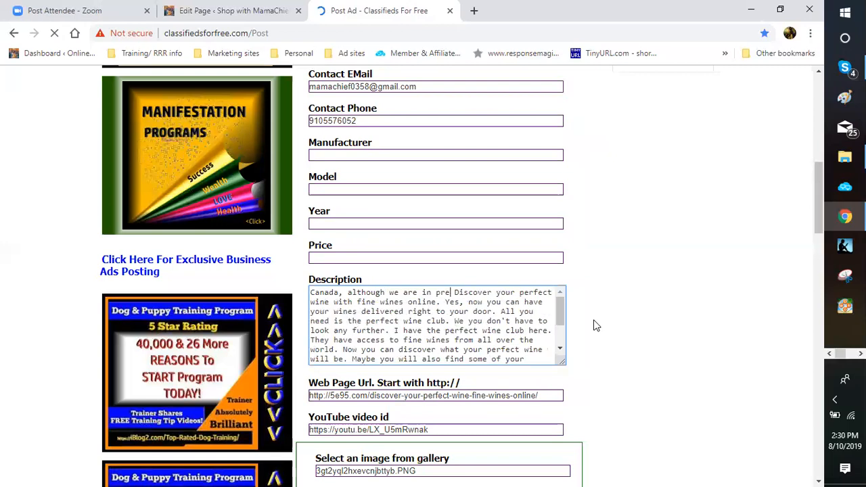
pyautogui.write('launch, you can sti')
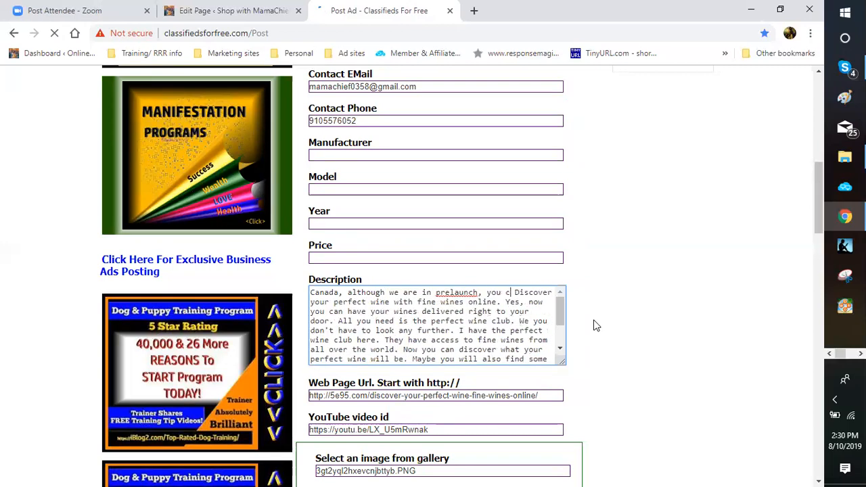
pyautogui.write('ll ')
pyautogui.write('get in line for this fin')
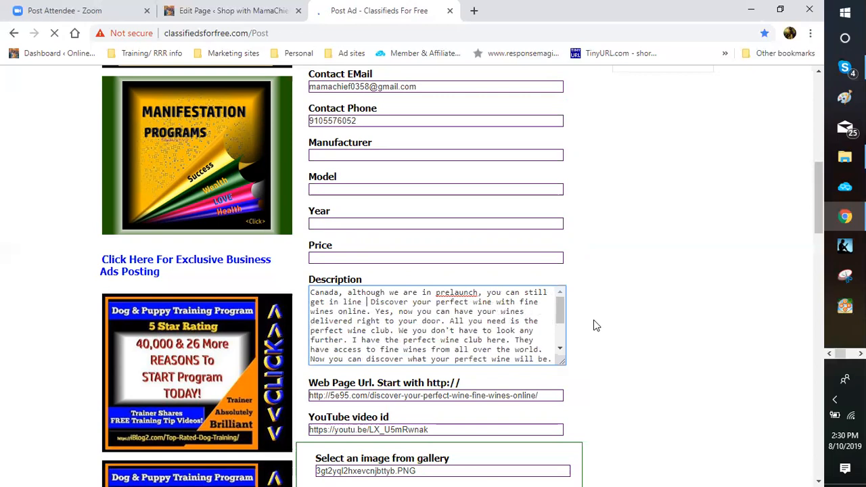
pyautogui.write('e wine')
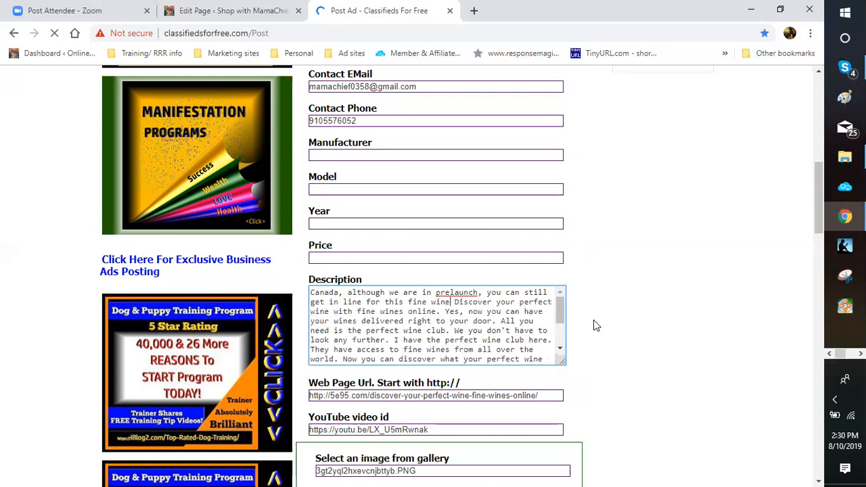
pyautogui.write(' adventure.')
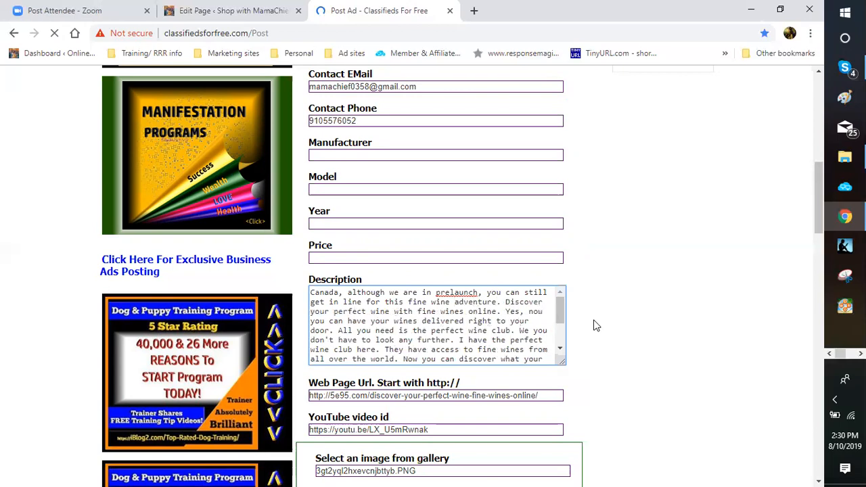
pyautogui.scroll(-5, 595, 326)
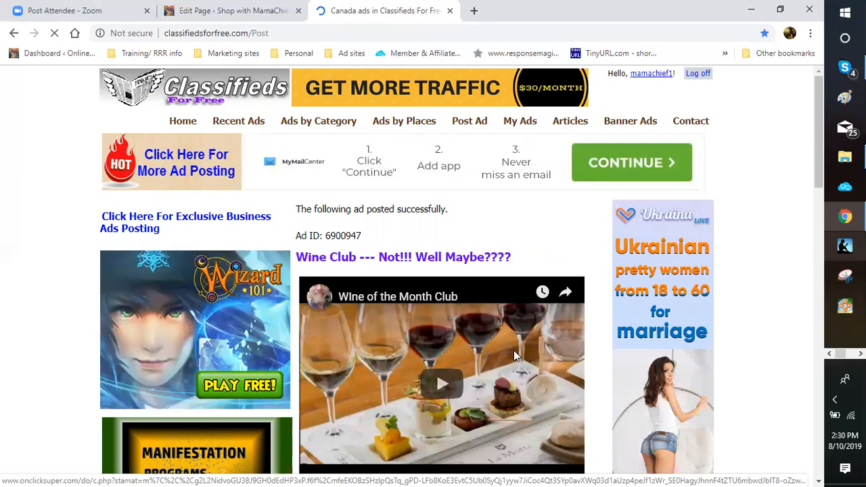
# Step: Scroll down through the posted Canadian wine-club listing
pyautogui.scroll(-5, 566, 350)
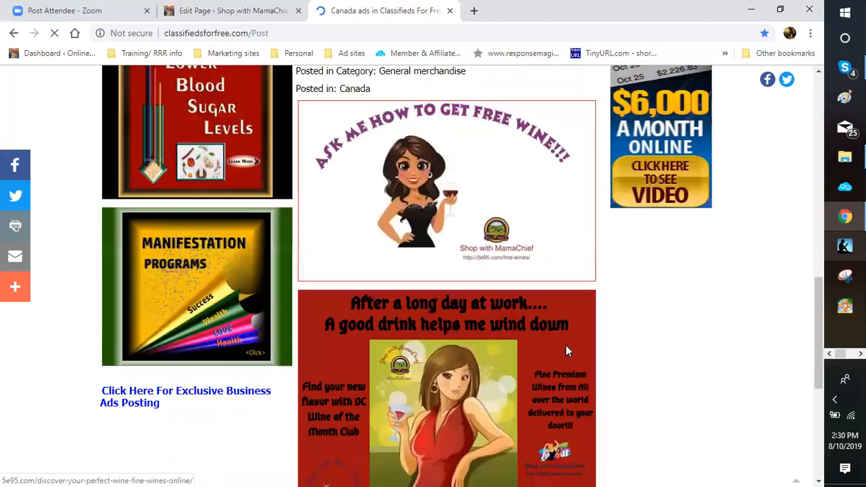
pyautogui.scroll(-3, 565, 345)
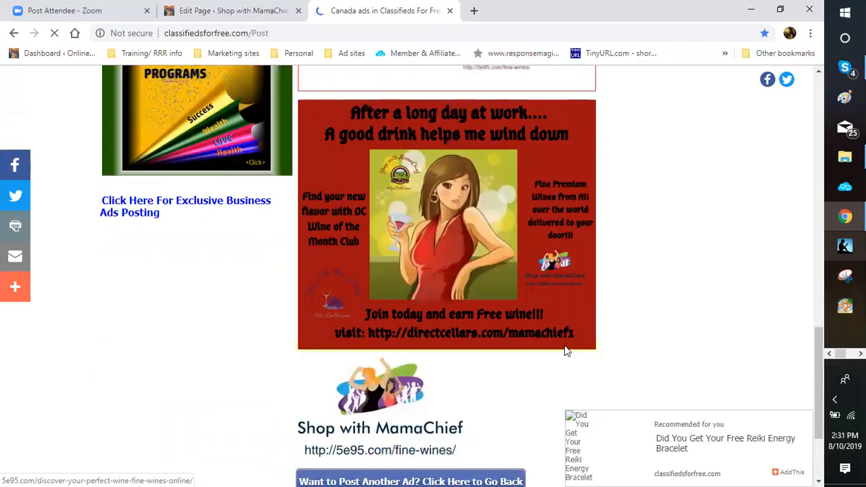
pyautogui.scroll(-1, 336, 230)
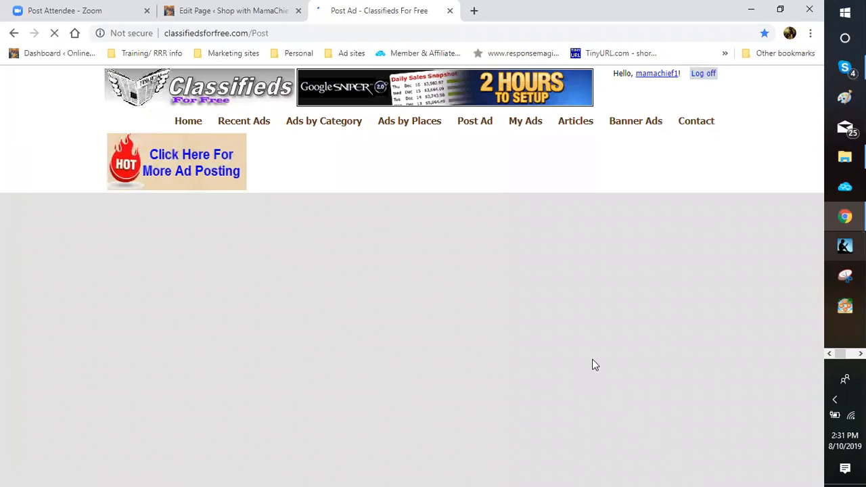
# Step: Set the posting country to Canada and the World city to Abbotsford
pyautogui.scroll(-1, 595, 364)
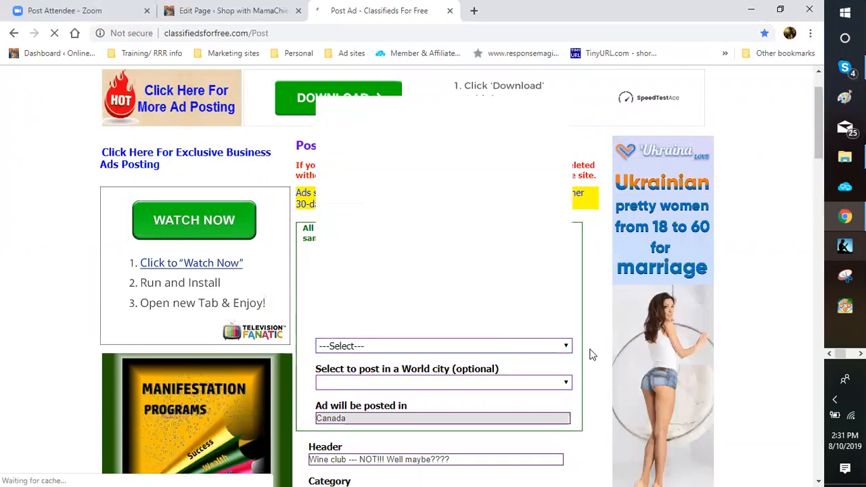
pyautogui.press('c')
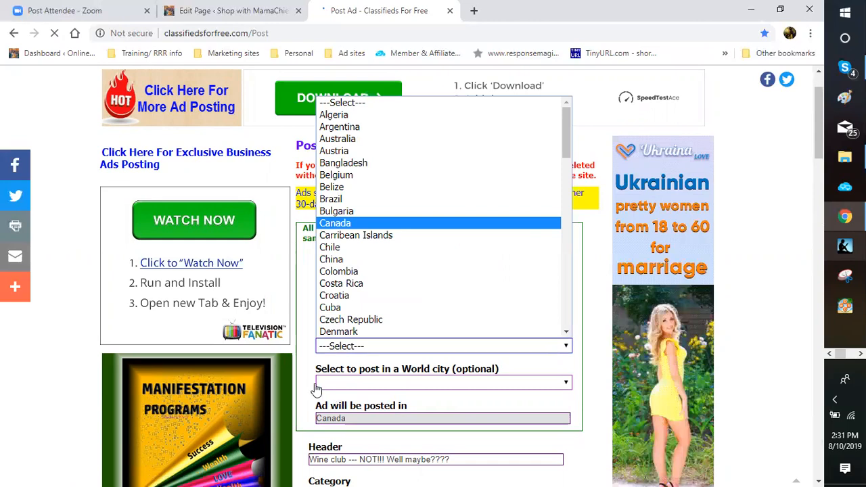
pyautogui.press('Return')
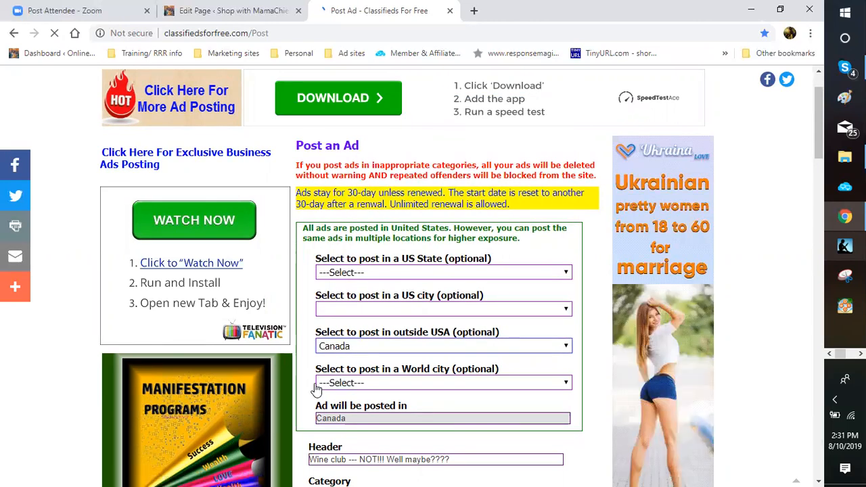
pyautogui.click(316, 387)
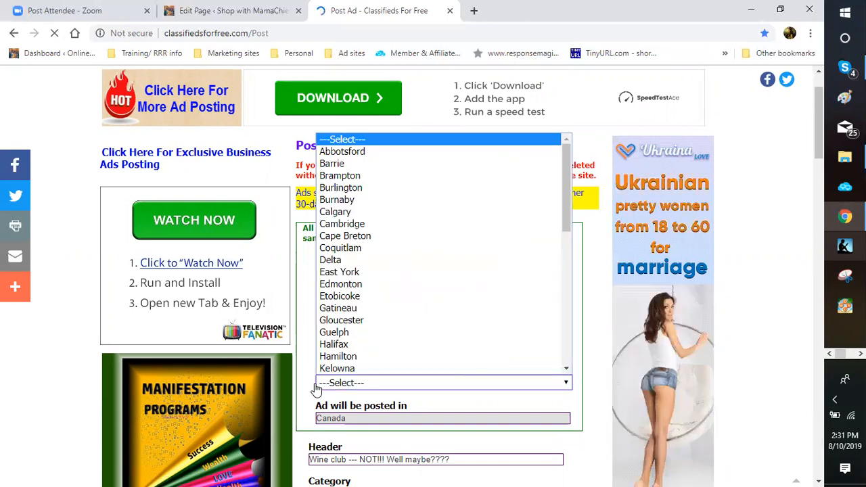
pyautogui.press('Down')
pyautogui.press('Return')
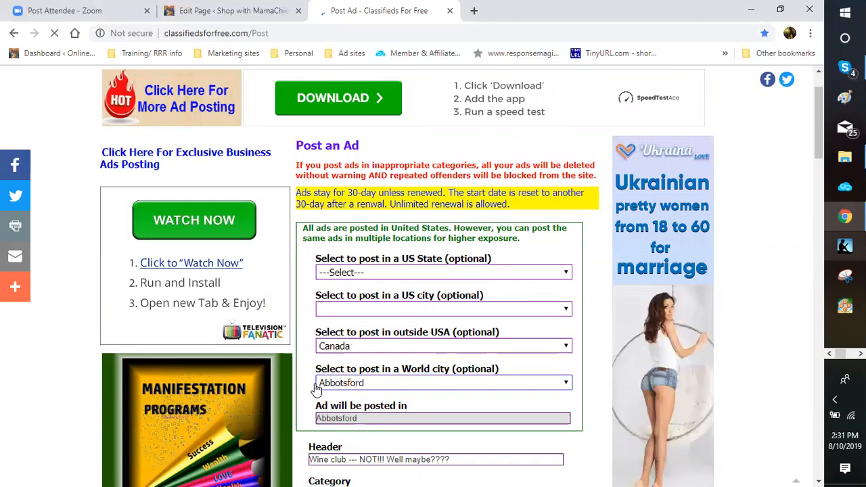
pyautogui.scroll(-2, 315, 389)
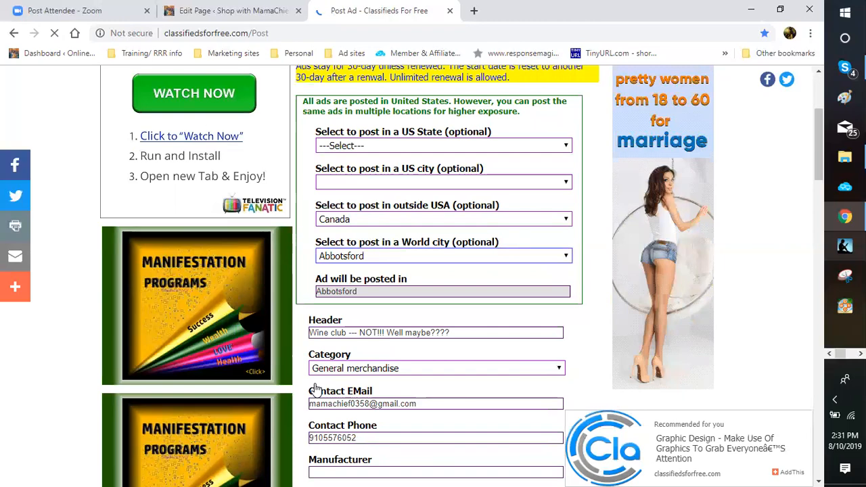
pyautogui.scroll(-1, 315, 391)
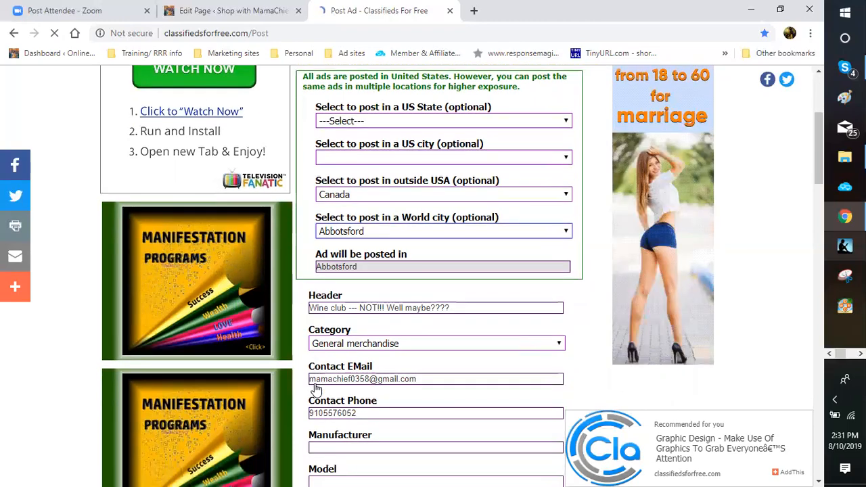
pyautogui.scroll(-4, 315, 390)
pyautogui.scroll(-3, 315, 390)
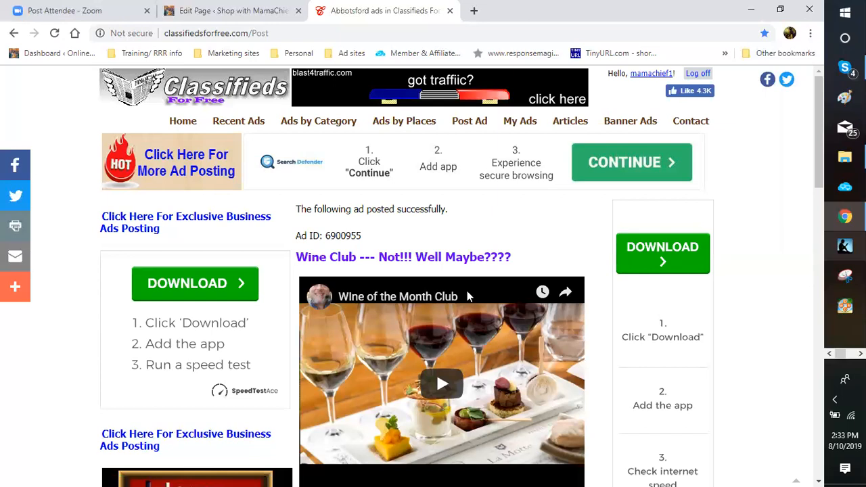
pyautogui.scroll(-2, 467, 291)
pyautogui.scroll(-1, 467, 291)
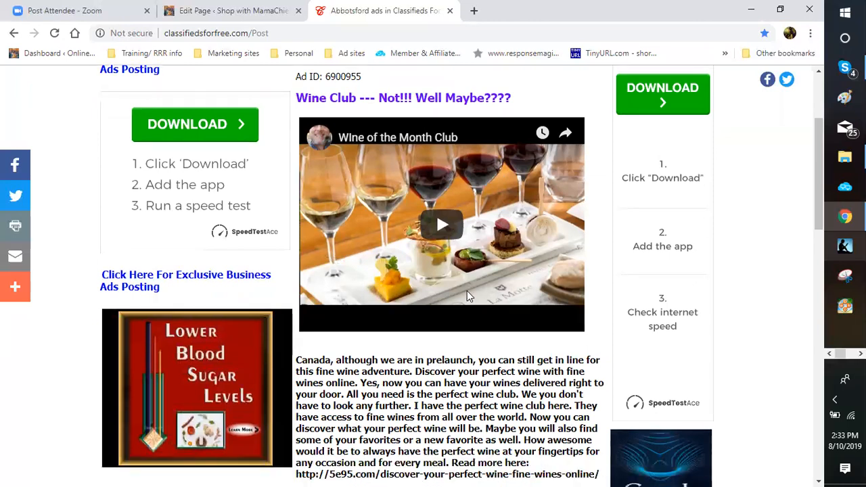
pyautogui.scroll(-4, 466, 296)
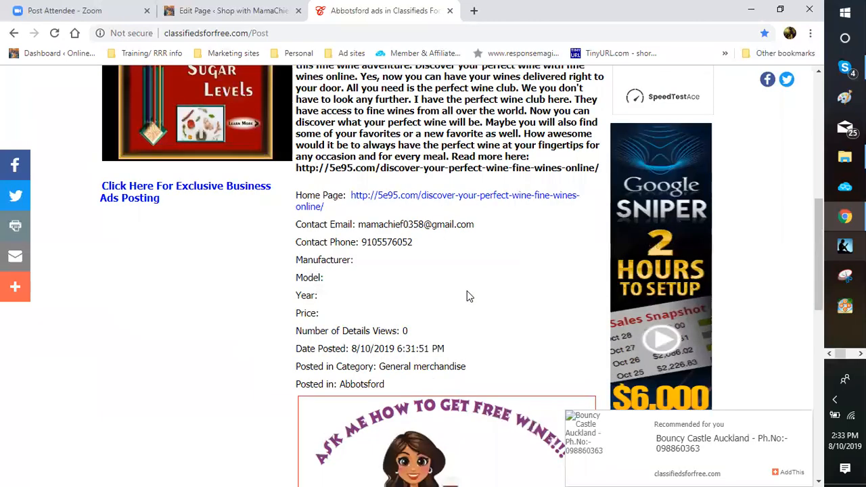
pyautogui.scroll(-4, 467, 295)
pyautogui.scroll(-4, 467, 295)
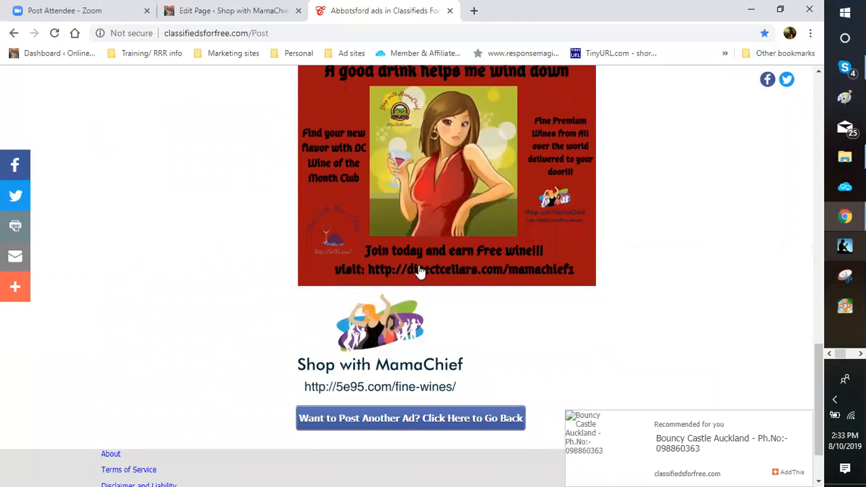
pyautogui.scroll(-1, 420, 270)
pyautogui.scroll(-1, 419, 270)
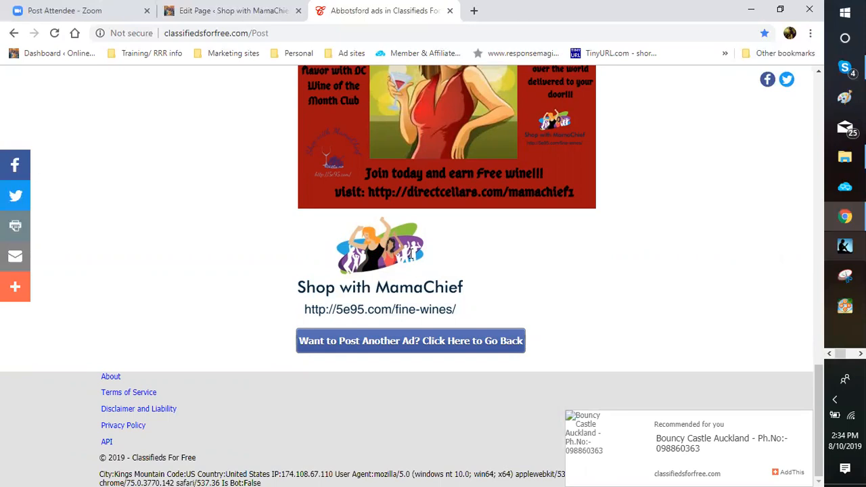
pyautogui.scroll(2, 410, 257)
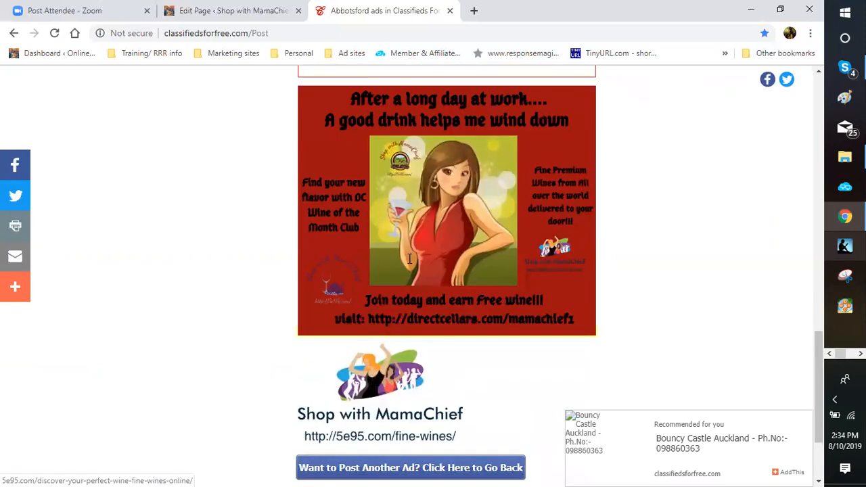
pyautogui.scroll(8, 409, 257)
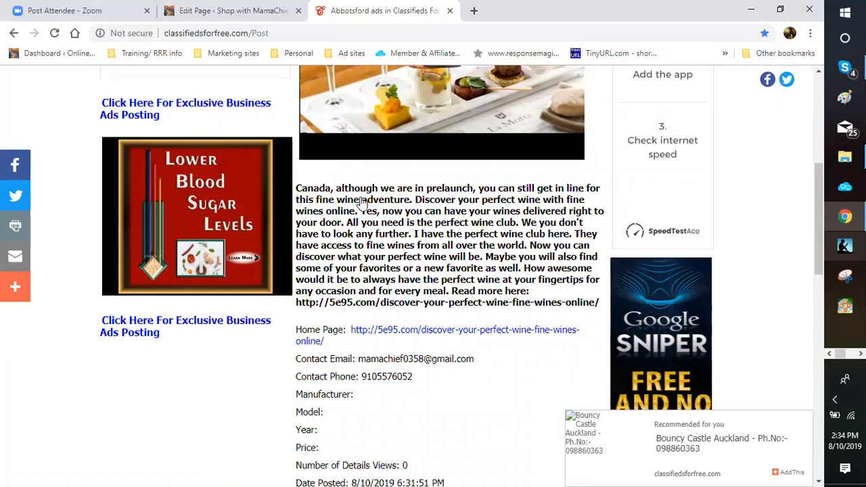
pyautogui.scroll(3, 361, 203)
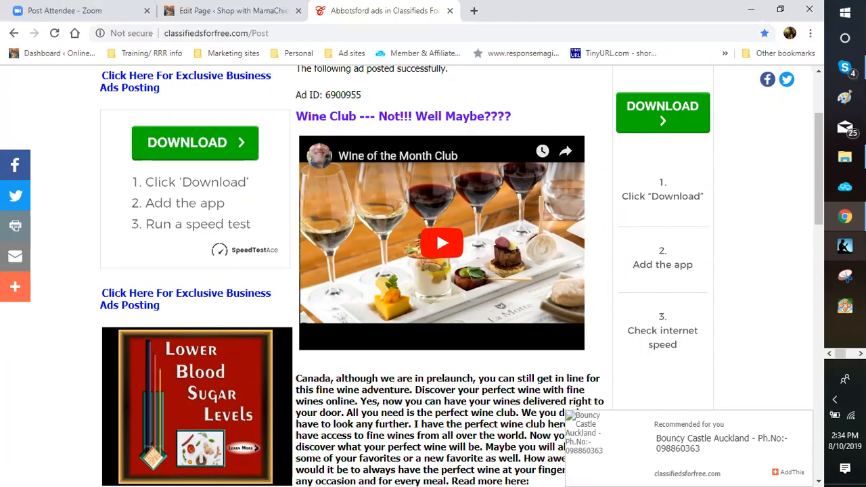
pyautogui.scroll(-2, 447, 343)
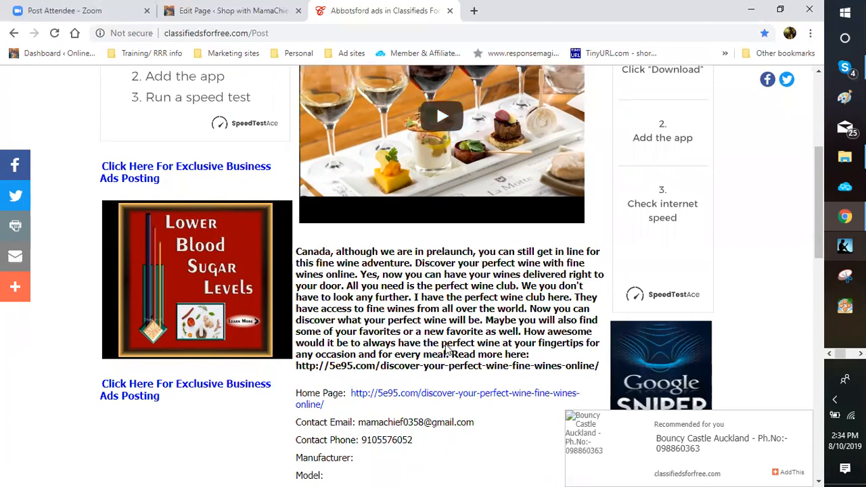
pyautogui.scroll(-3, 446, 349)
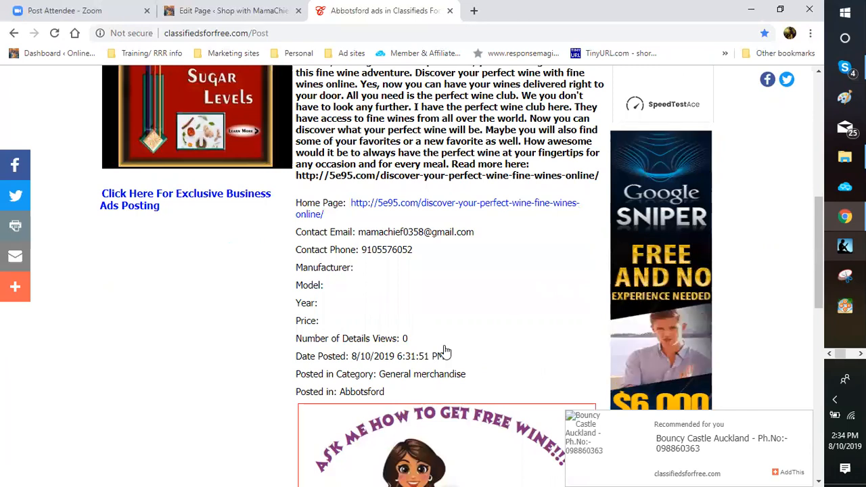
pyautogui.scroll(-3, 444, 350)
pyautogui.scroll(-1, 444, 351)
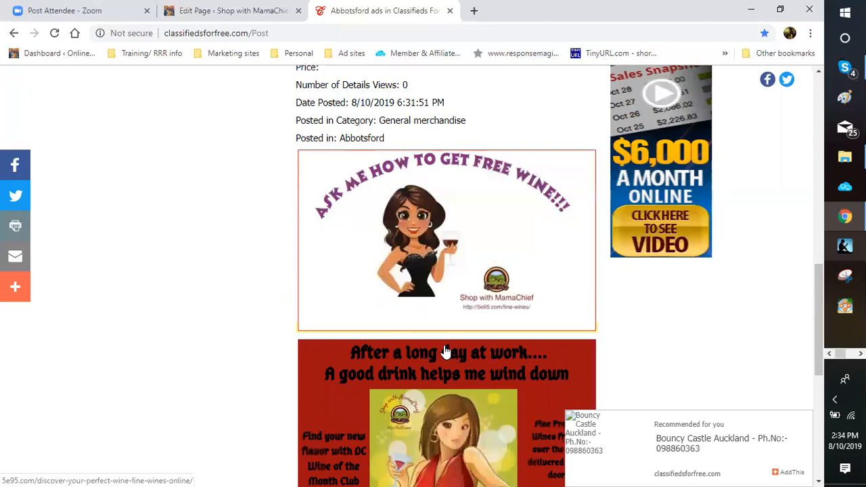
pyautogui.scroll(-2, 445, 351)
pyautogui.scroll(-1, 444, 350)
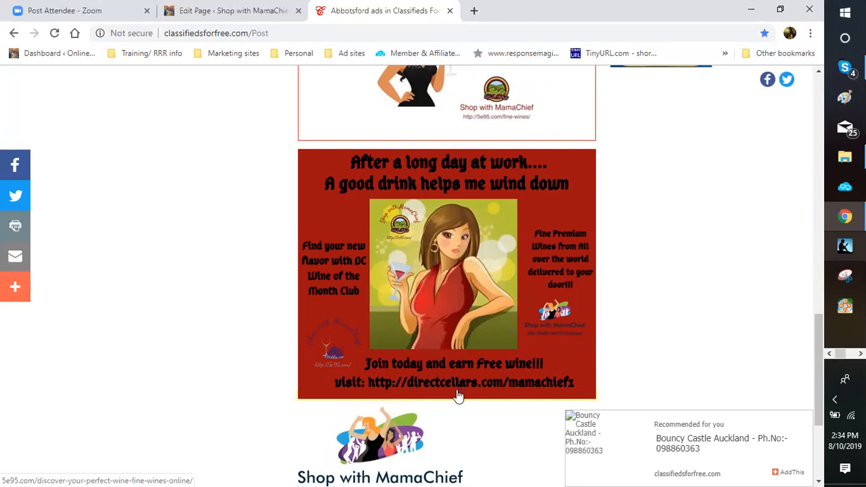
pyautogui.scroll(-1, 458, 386)
pyautogui.scroll(-1, 458, 389)
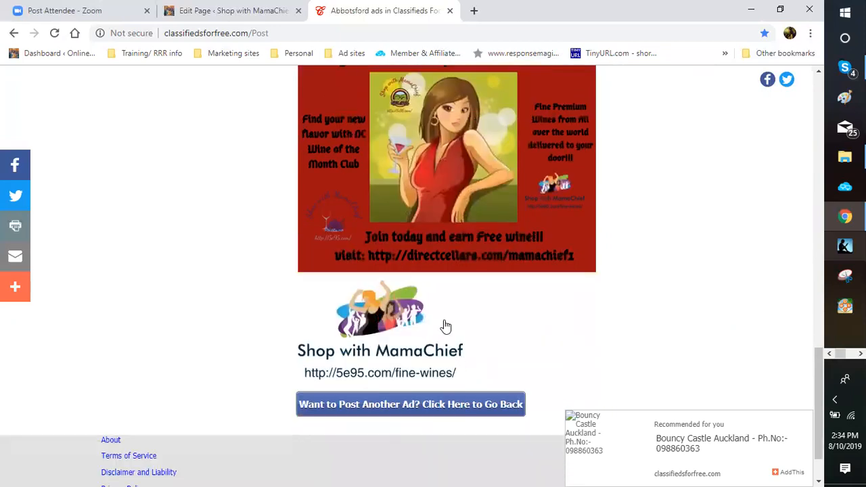
pyautogui.click(445, 327)
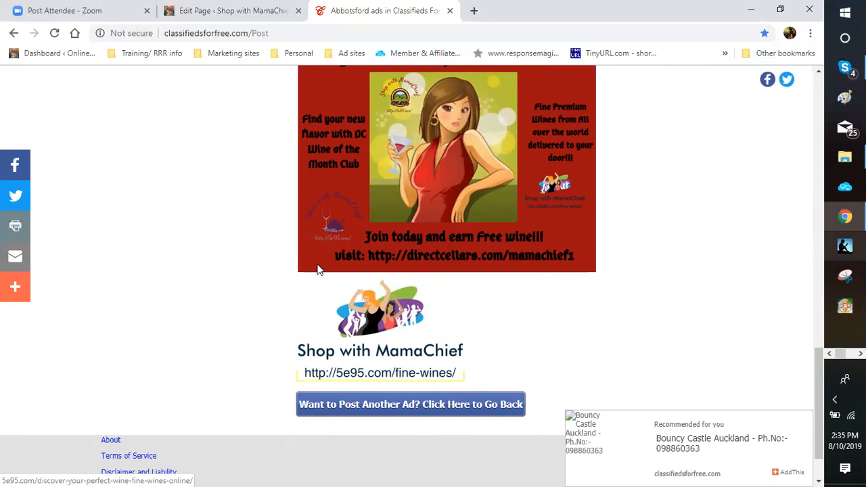
pyautogui.click(338, 214)
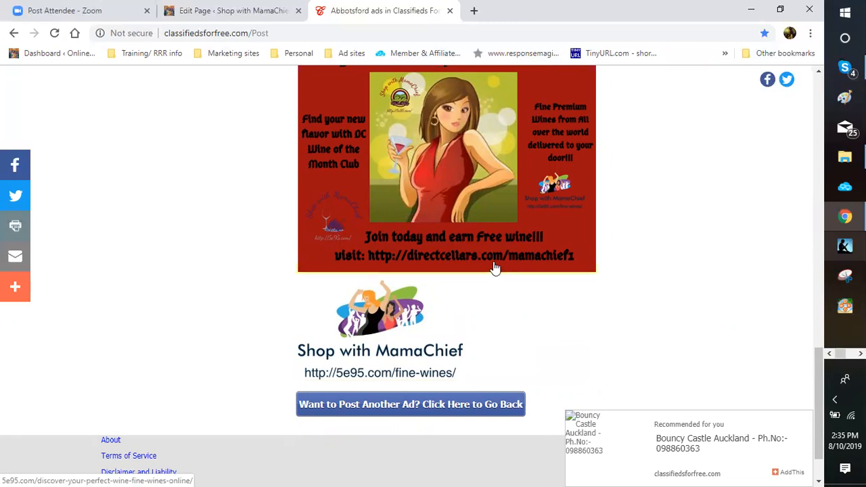
pyautogui.scroll(2, 484, 289)
pyautogui.scroll(1, 482, 286)
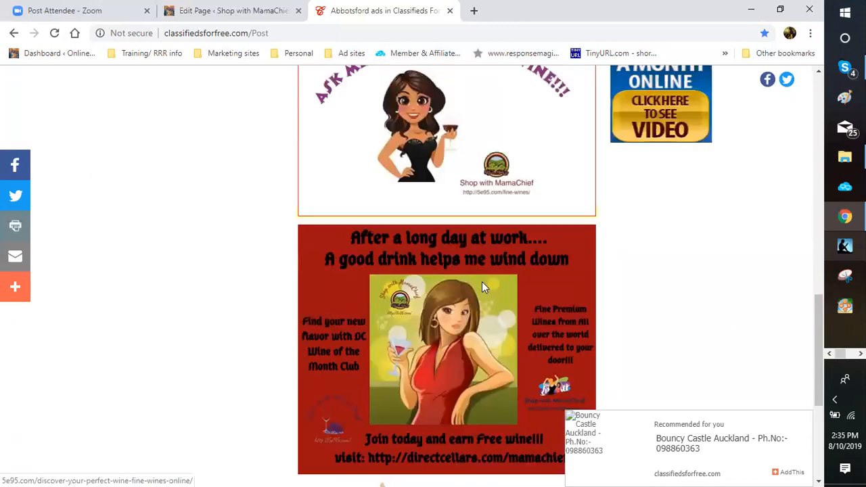
pyautogui.scroll(-4, 482, 286)
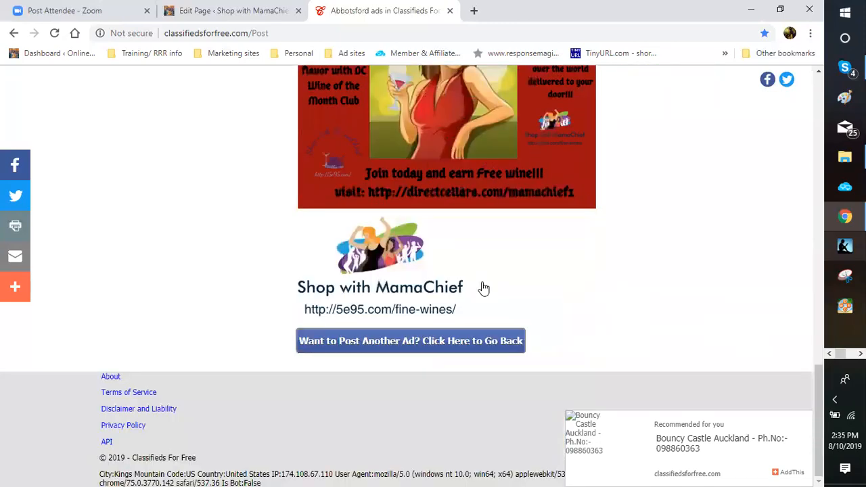
pyautogui.scroll(2, 482, 284)
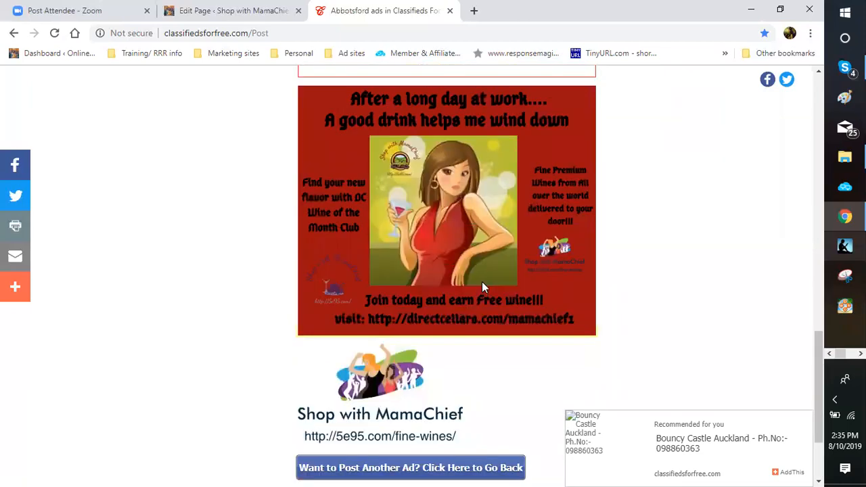
pyautogui.scroll(-2, 482, 284)
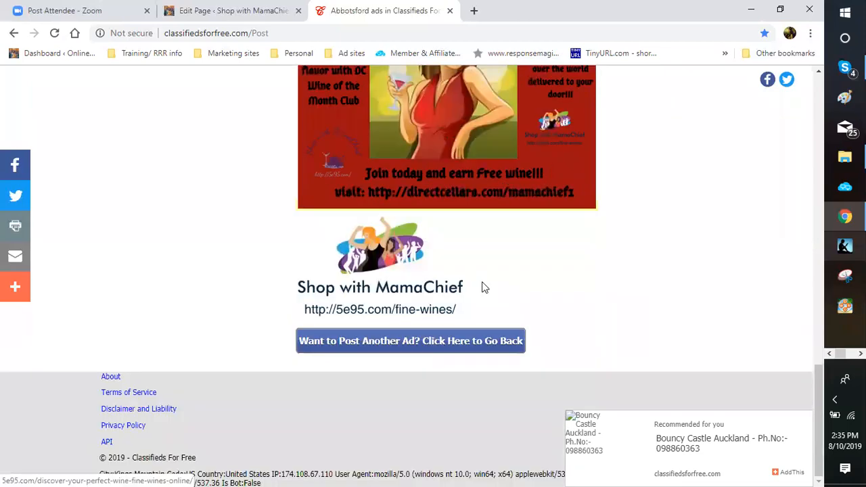
pyautogui.click(449, 346)
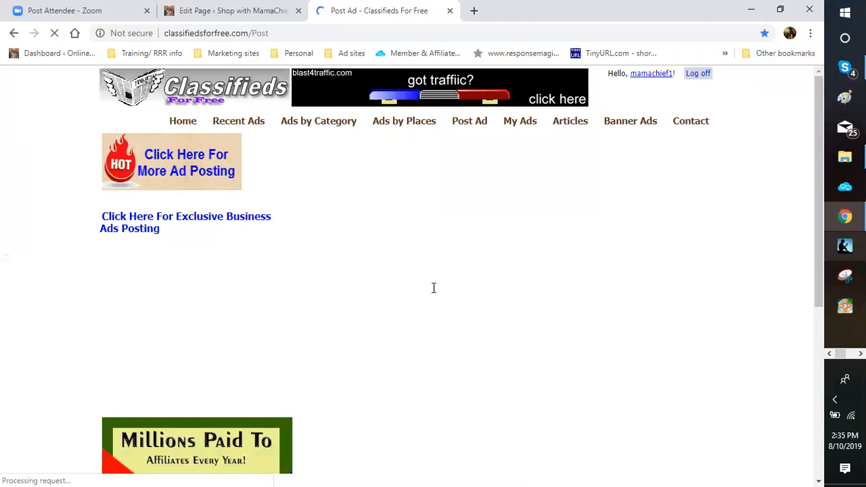
pyautogui.scroll(-3, 439, 290)
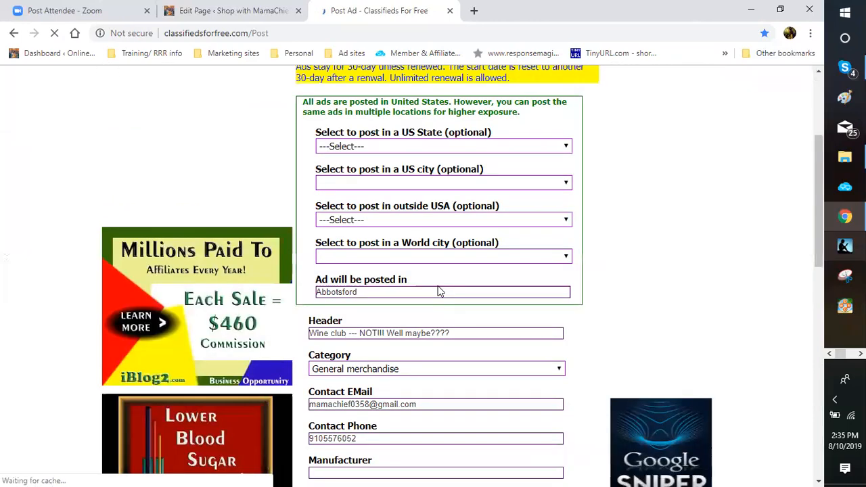
pyautogui.scroll(-4, 439, 291)
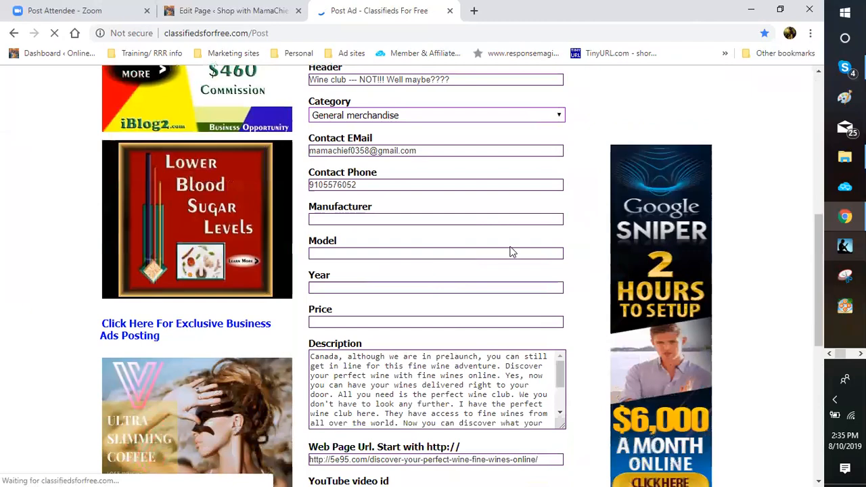
pyautogui.scroll(-2, 512, 251)
pyautogui.scroll(-2, 512, 251)
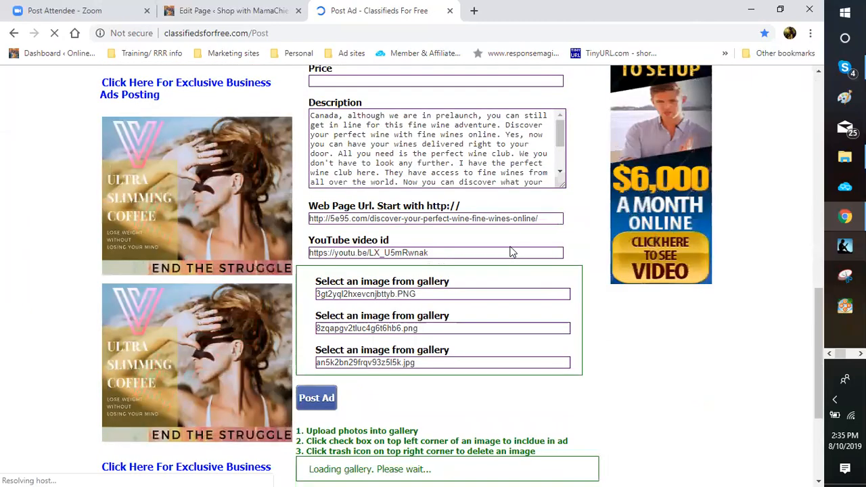
pyautogui.scroll(-3, 512, 252)
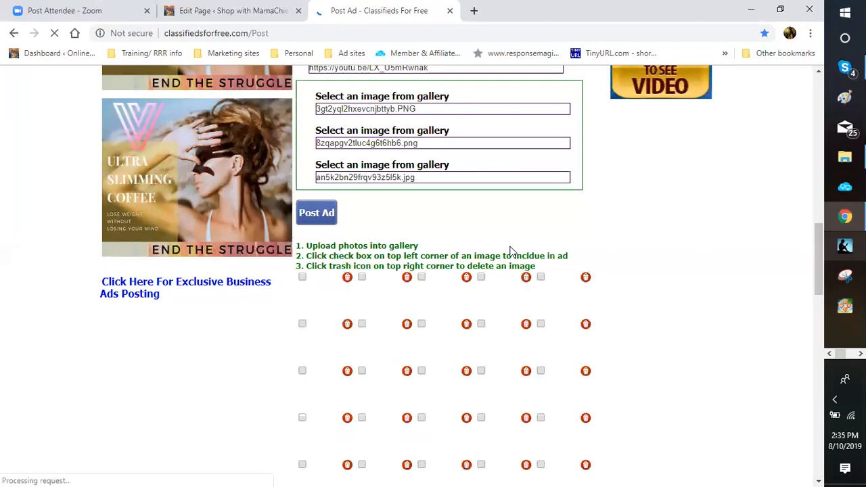
pyautogui.scroll(-2, 510, 252)
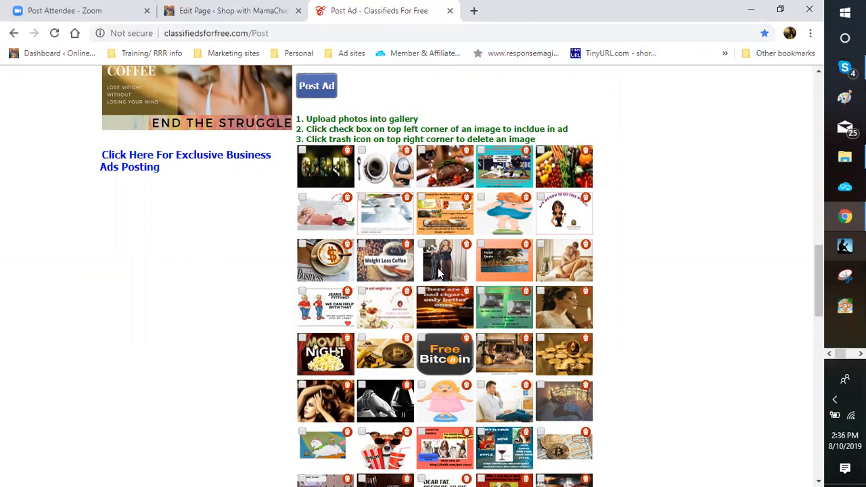
pyautogui.scroll(3, 527, 248)
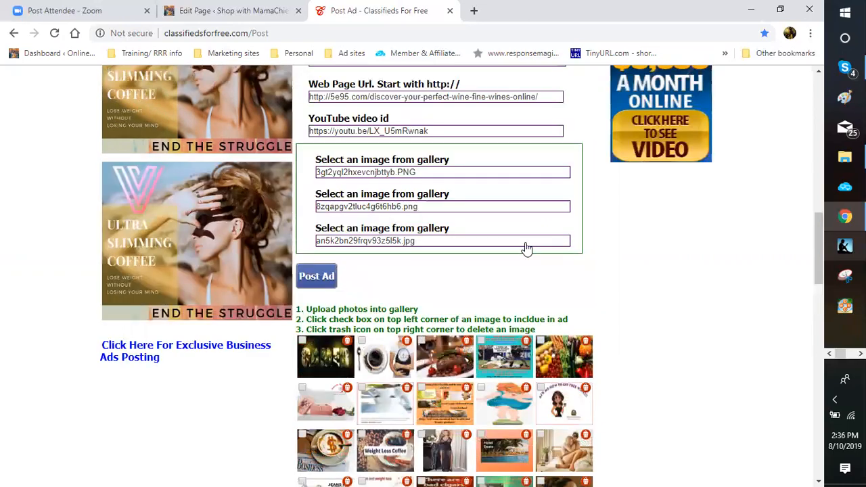
pyautogui.scroll(1, 541, 206)
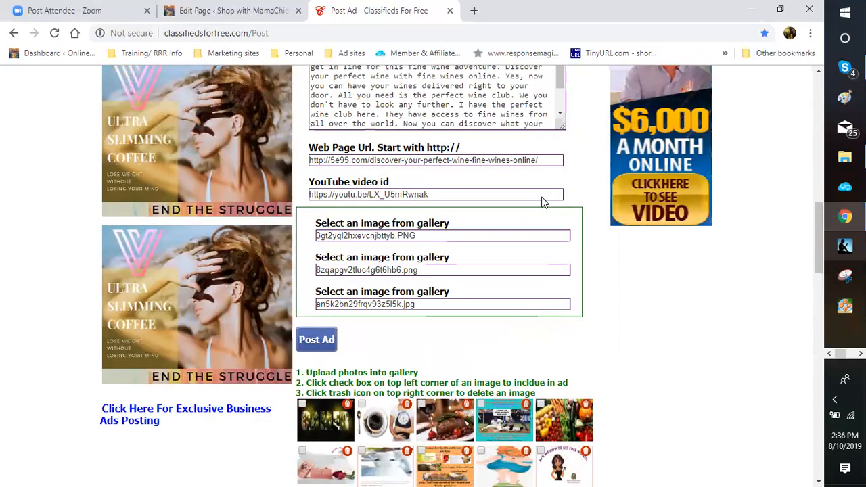
# Step: Clear the second gallery image entry and tick the fifth thumbnail in the gallery's second row
pyautogui.click(512, 270)
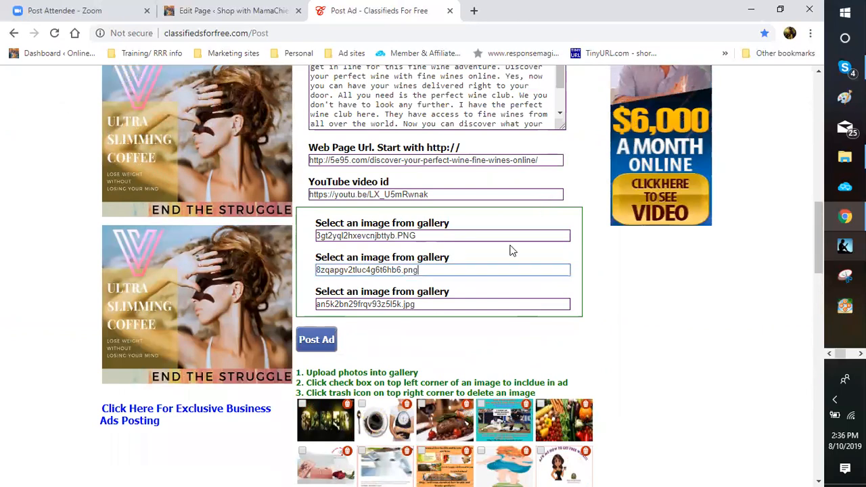
pyautogui.hotkey('ctrl', 'a')
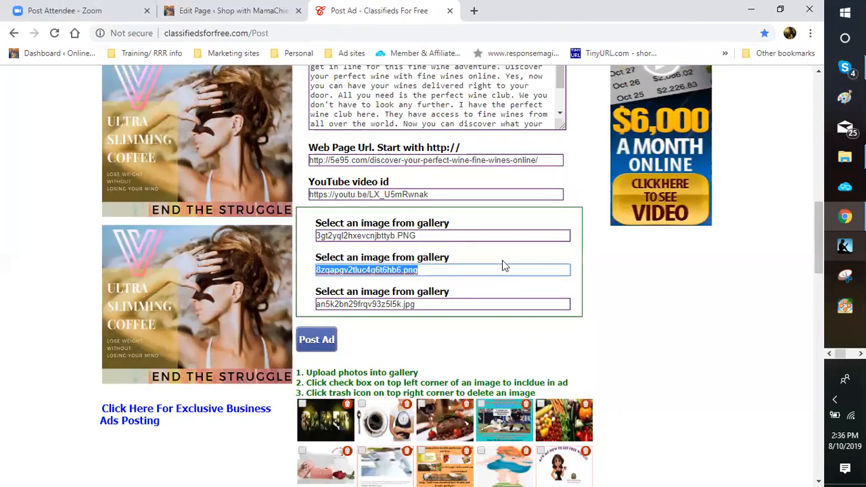
pyautogui.press('BackSpace')
pyautogui.scroll(-3, 493, 283)
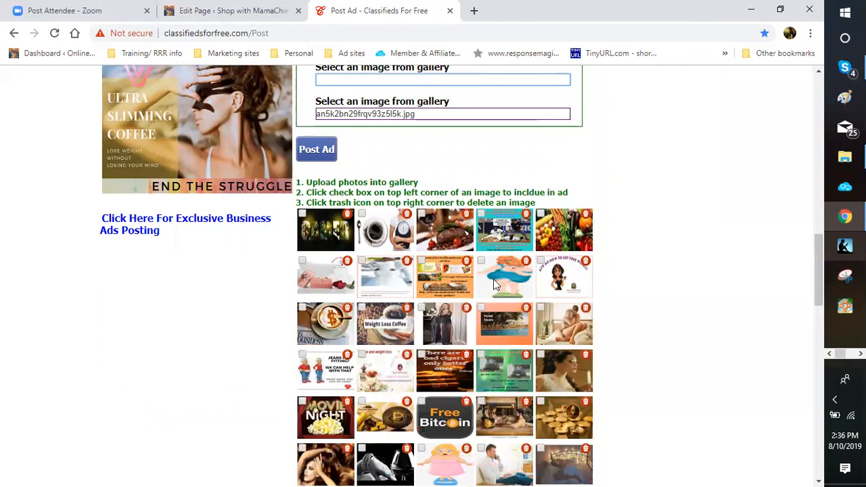
pyautogui.scroll(-3, 493, 283)
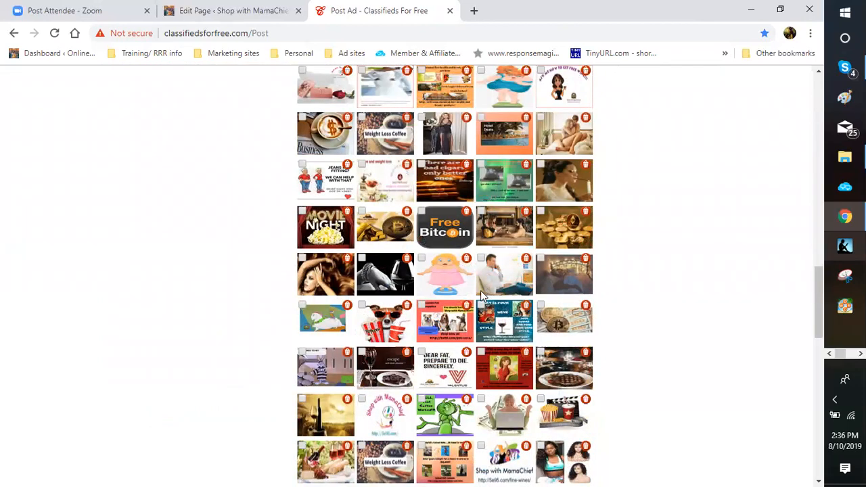
pyautogui.scroll(2, 484, 287)
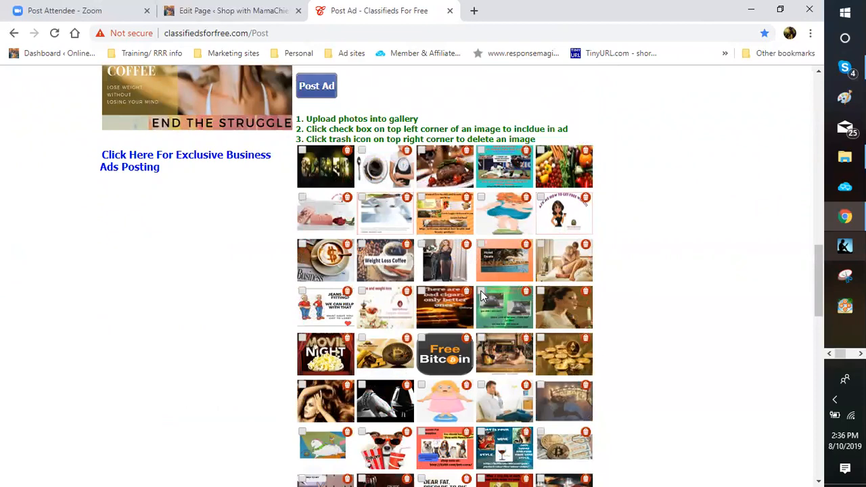
pyautogui.click(540, 197)
# Step: Add the Shop with MamaChief fine-wines picture to the ad's gallery images
pyautogui.scroll(-2, 482, 296)
pyautogui.scroll(-1, 482, 295)
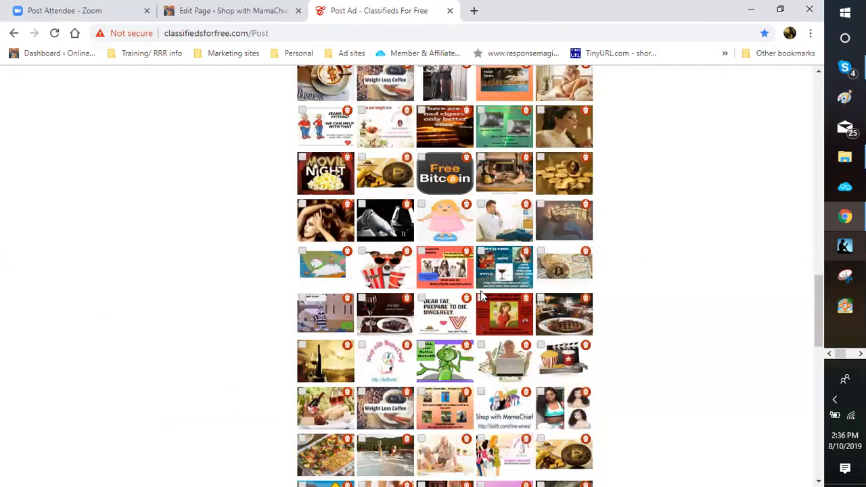
pyautogui.scroll(-1, 481, 295)
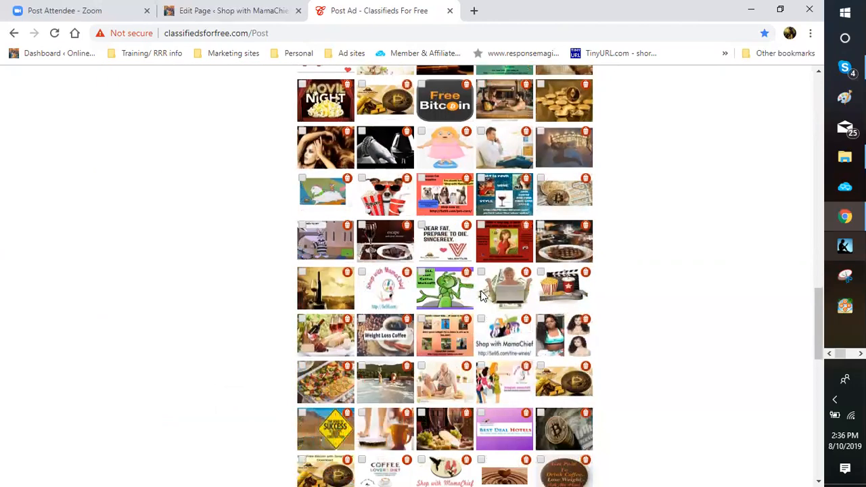
pyautogui.scroll(-2, 482, 295)
pyautogui.scroll(-2, 482, 296)
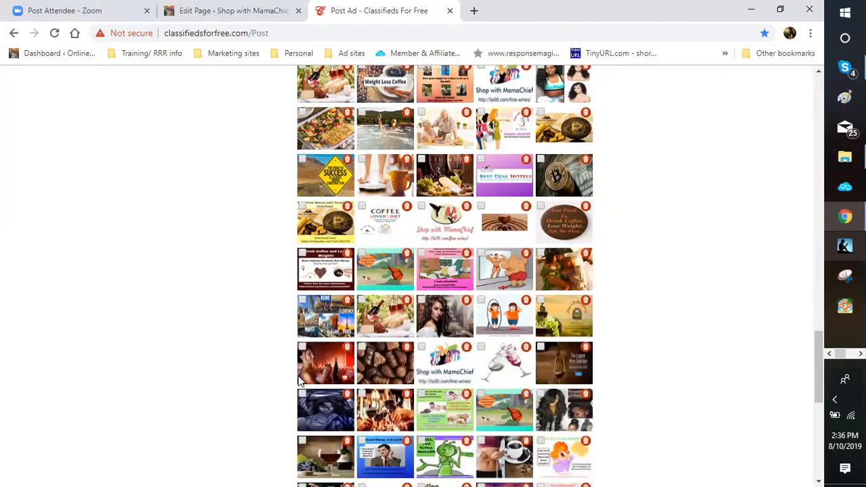
pyautogui.scroll(-2, 301, 380)
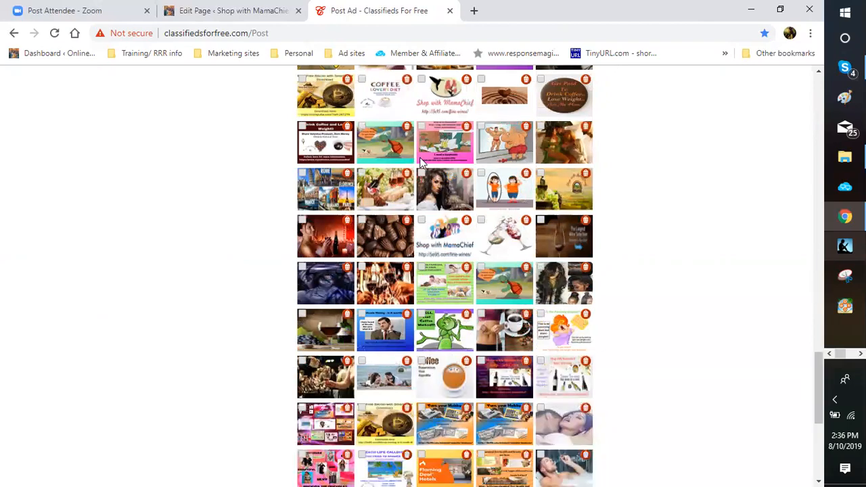
pyautogui.scroll(-2, 420, 159)
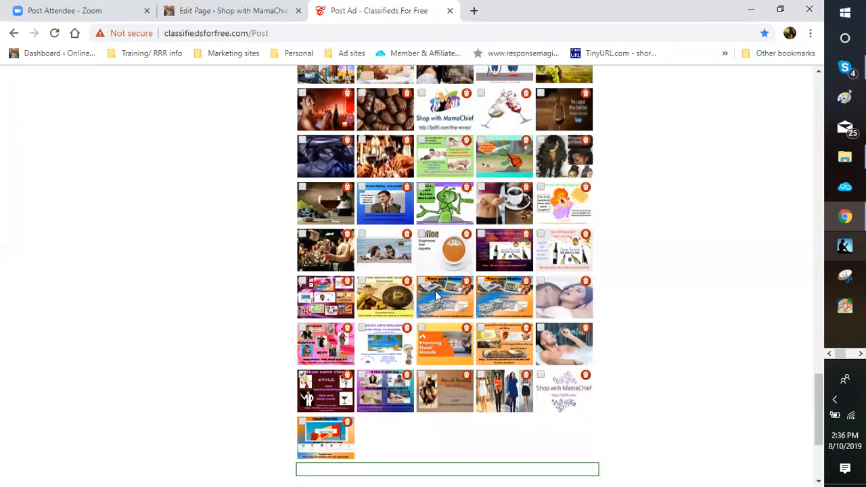
pyautogui.scroll(1, 372, 224)
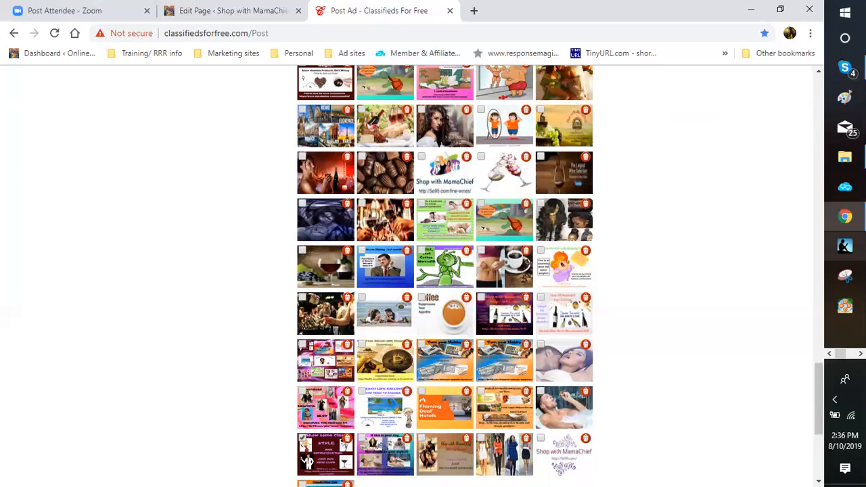
pyautogui.click(443, 177)
pyautogui.scroll(3, 566, 237)
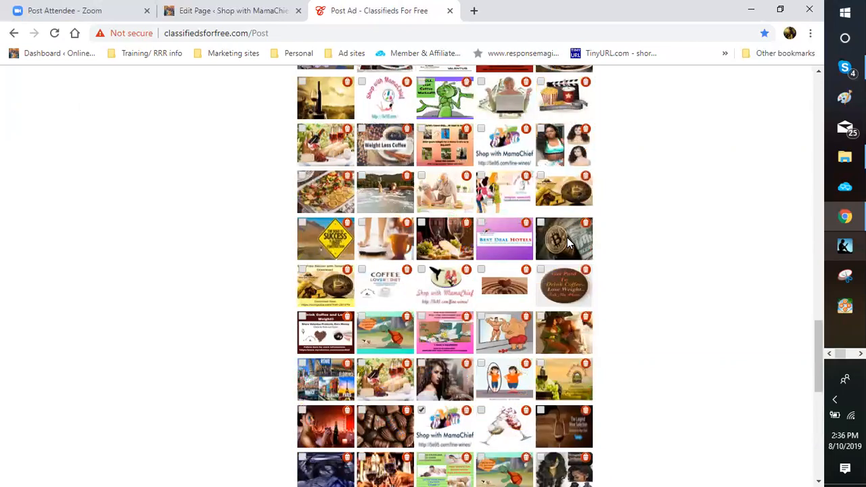
pyautogui.scroll(3, 566, 238)
pyautogui.scroll(5, 567, 238)
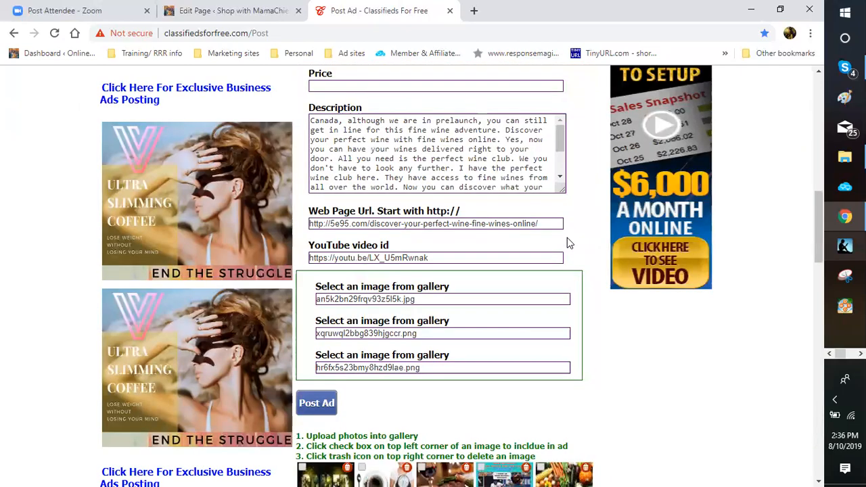
pyautogui.scroll(1, 567, 238)
# Step: Target the ad at Canada with Barrie as the World city
pyautogui.scroll(5, 567, 237)
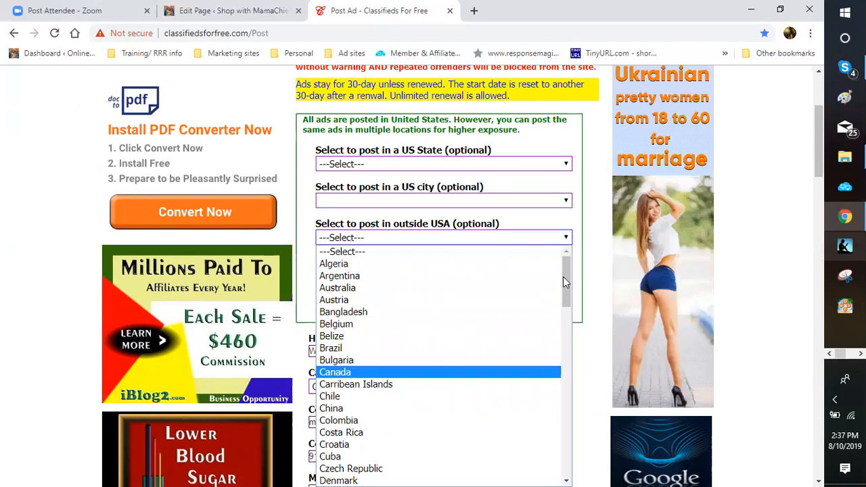
pyautogui.press('Return')
pyautogui.click(565, 277)
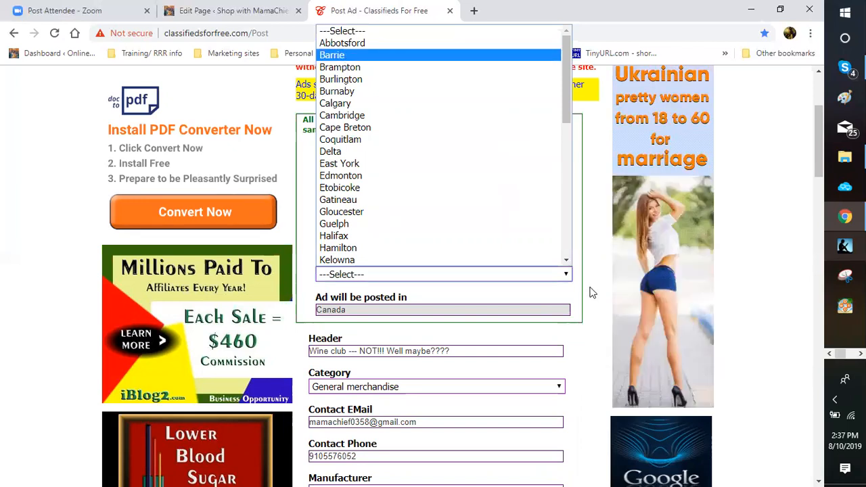
pyautogui.press('Return')
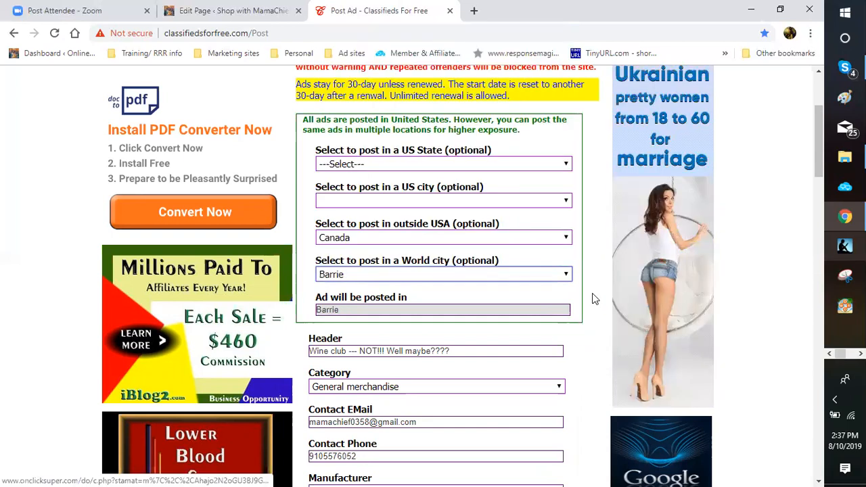
pyautogui.scroll(-1, 417, 300)
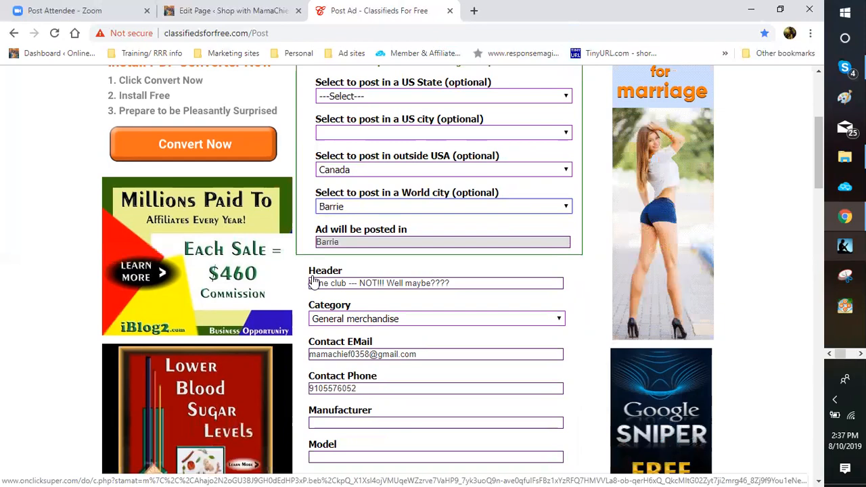
pyautogui.scroll(-5, 312, 282)
# Step: Scroll down the form and review the posted Barrie wine-club listing
pyautogui.scroll(-3, 312, 282)
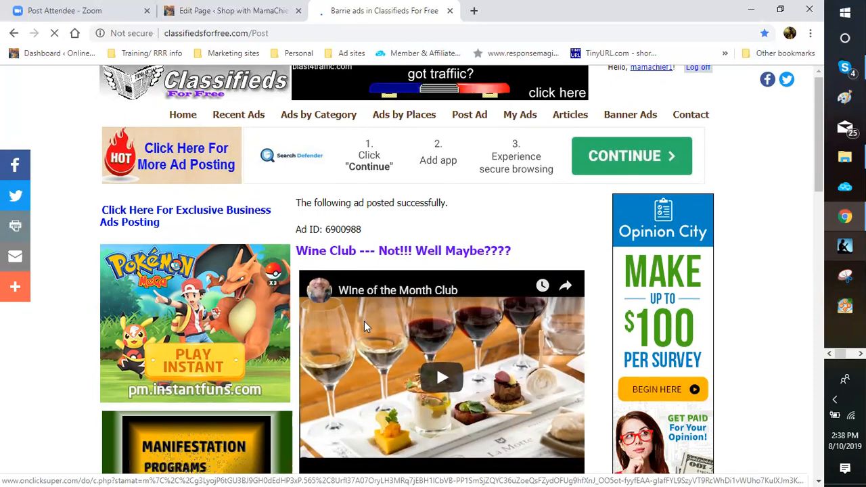
pyautogui.scroll(-3, 567, 291)
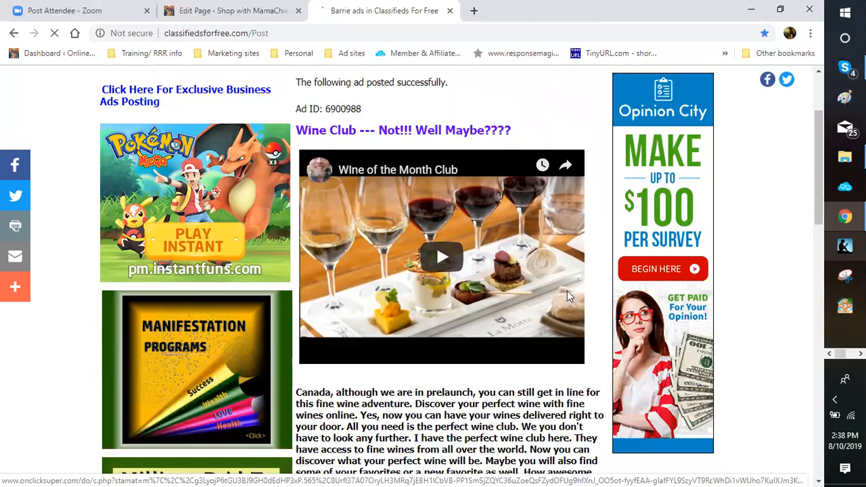
pyautogui.scroll(-1, 568, 288)
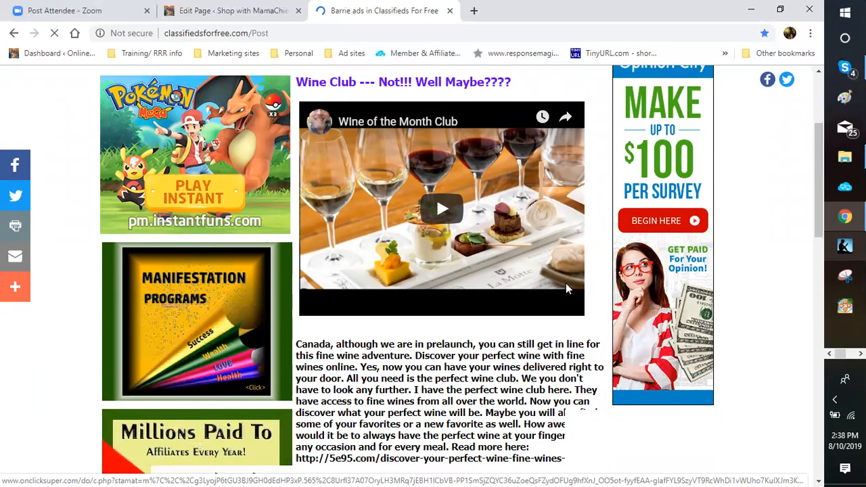
pyautogui.scroll(-6, 567, 289)
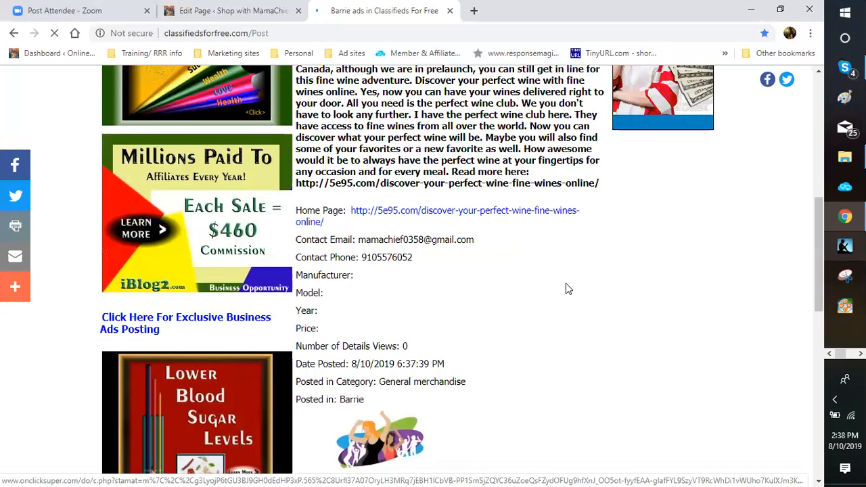
pyautogui.scroll(1, 568, 289)
pyautogui.scroll(-5, 562, 292)
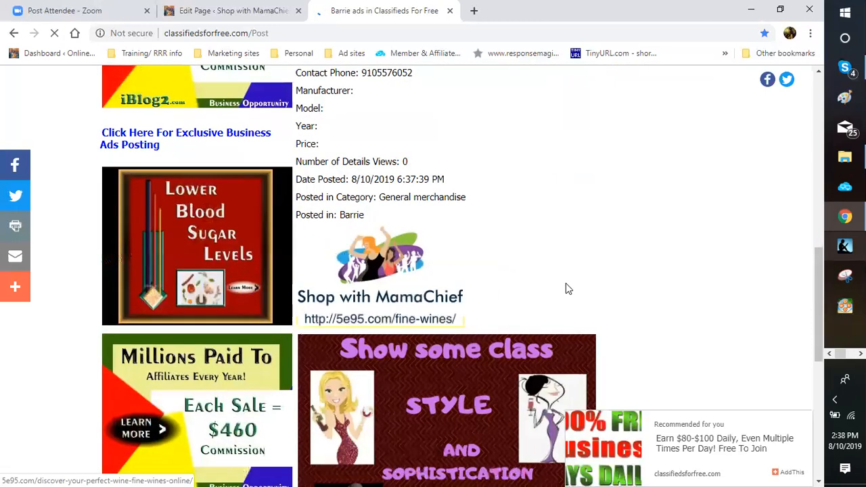
pyautogui.scroll(-5, 566, 282)
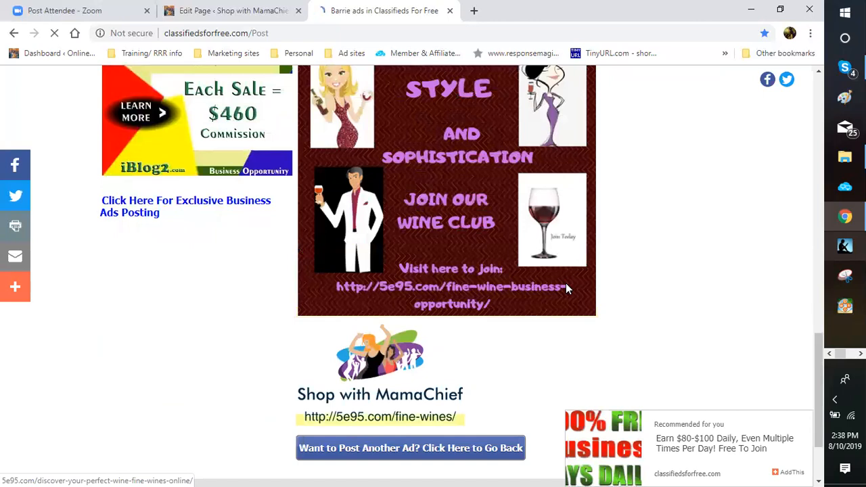
pyautogui.scroll(2, 565, 288)
pyautogui.scroll(1, 566, 288)
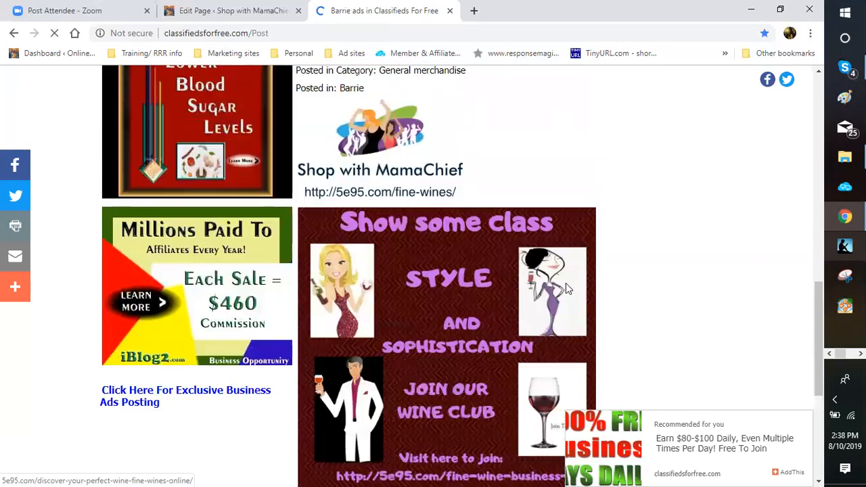
pyautogui.scroll(-4, 565, 288)
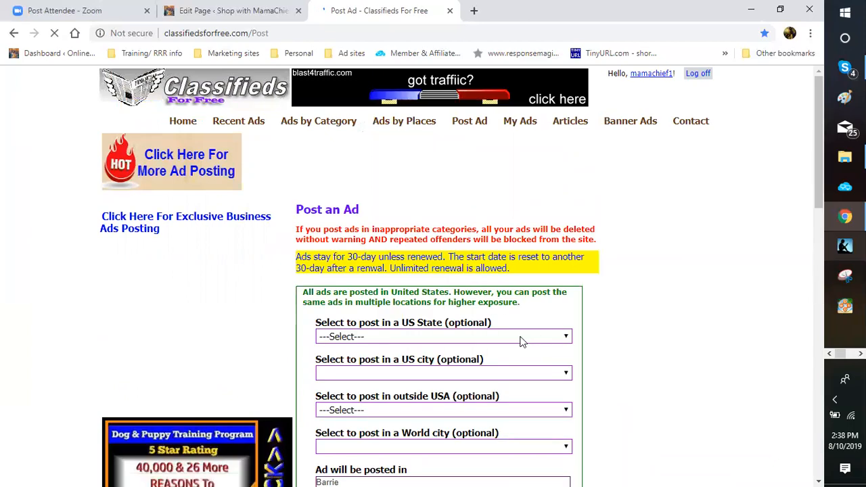
# Step: Change the posting location to Canada with Brampton as the World city
pyautogui.scroll(-1, 522, 342)
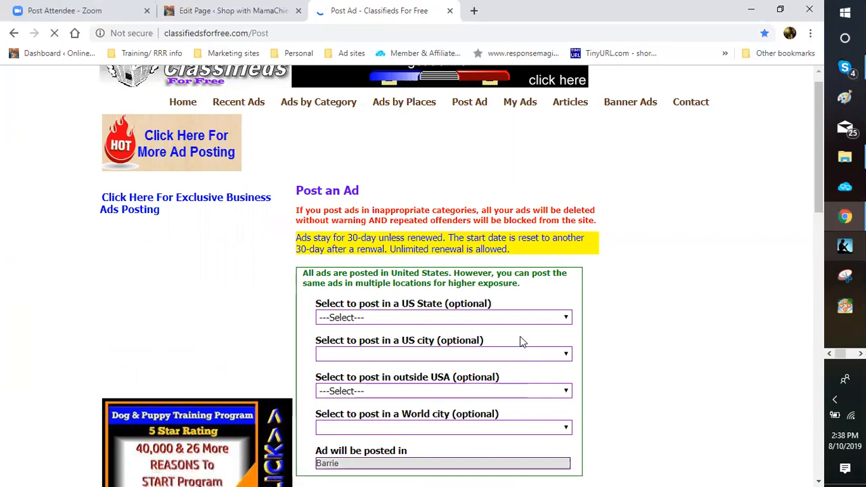
pyautogui.scroll(-3, 522, 342)
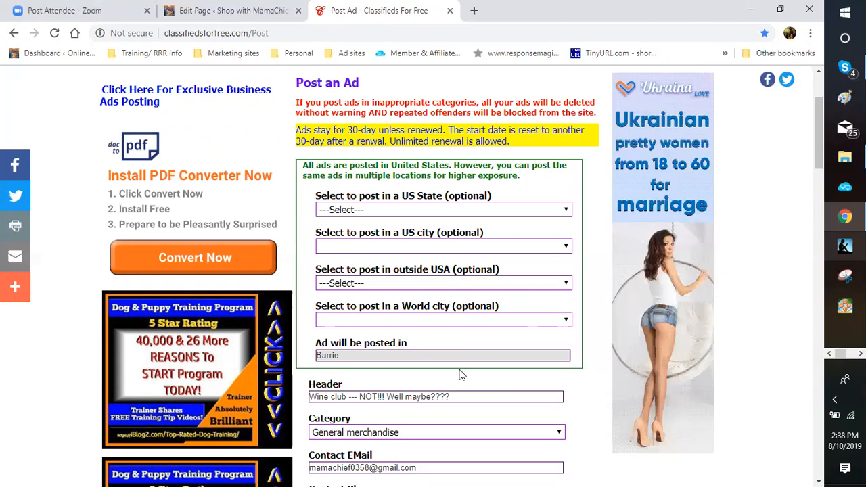
pyautogui.click(462, 283)
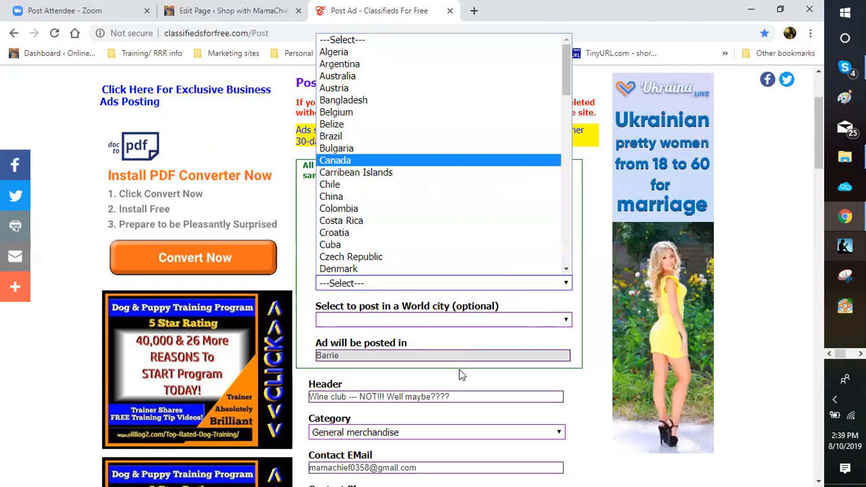
pyautogui.press('Return')
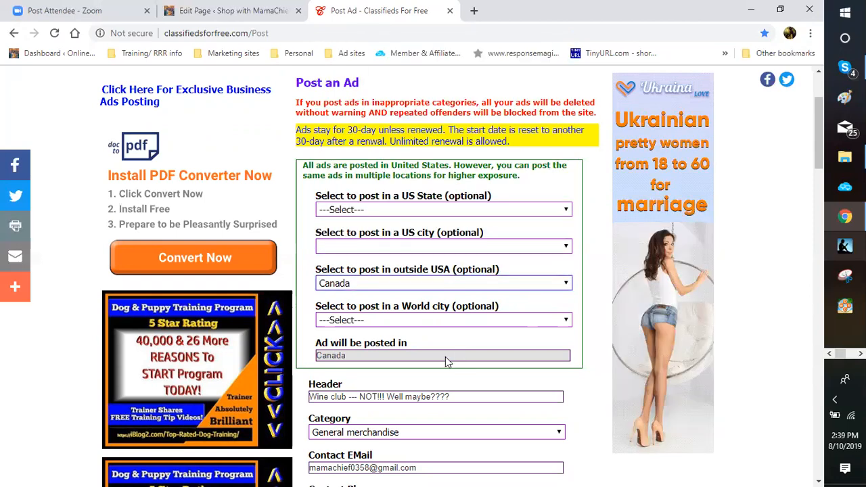
pyautogui.click(444, 319)
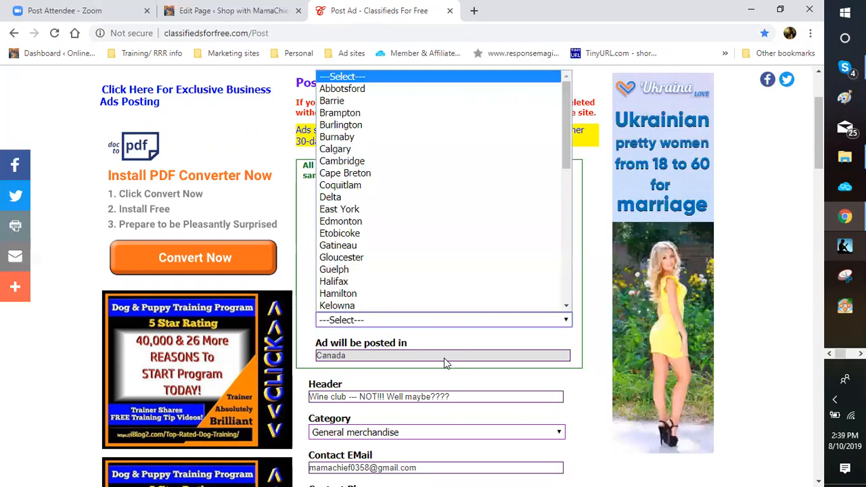
pyautogui.click(340, 113)
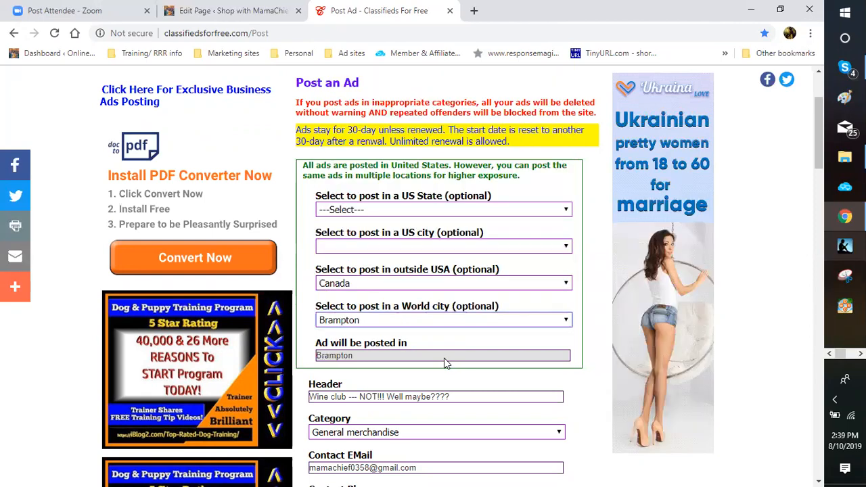
pyautogui.scroll(-1, 444, 360)
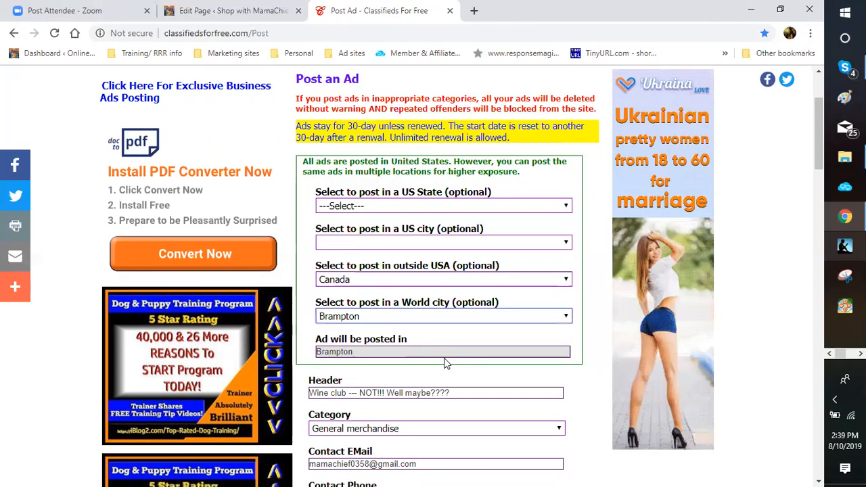
pyautogui.scroll(-4, 445, 359)
pyautogui.scroll(-4, 445, 360)
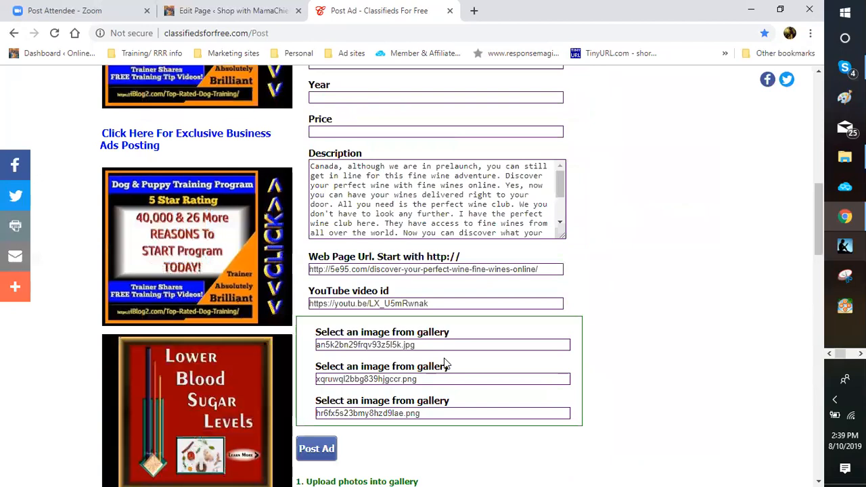
# Step: Check the selected gallery images, then post the Brampton wine-club ad
pyautogui.scroll(-3, 444, 365)
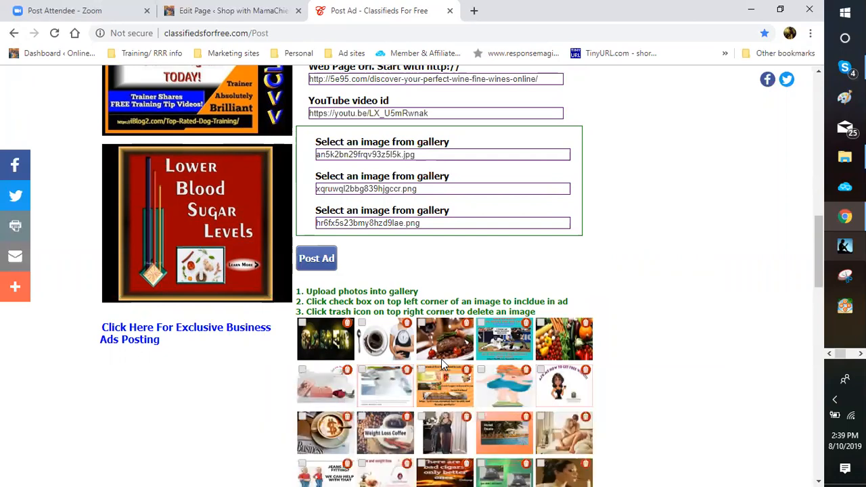
pyautogui.scroll(-1, 441, 363)
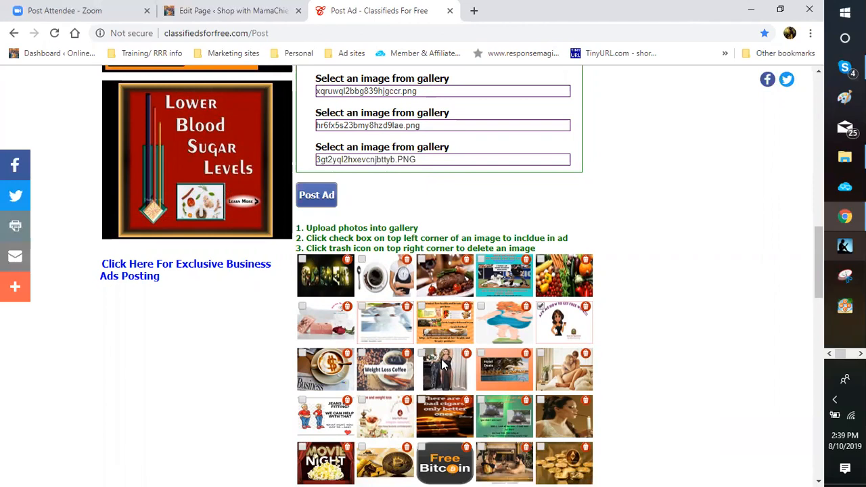
pyautogui.scroll(-2, 443, 365)
pyautogui.scroll(-2, 441, 365)
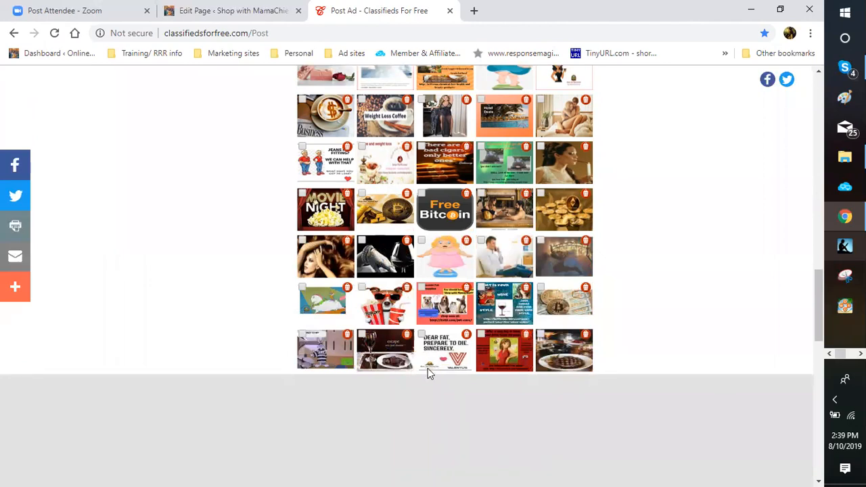
pyautogui.scroll(-2, 427, 374)
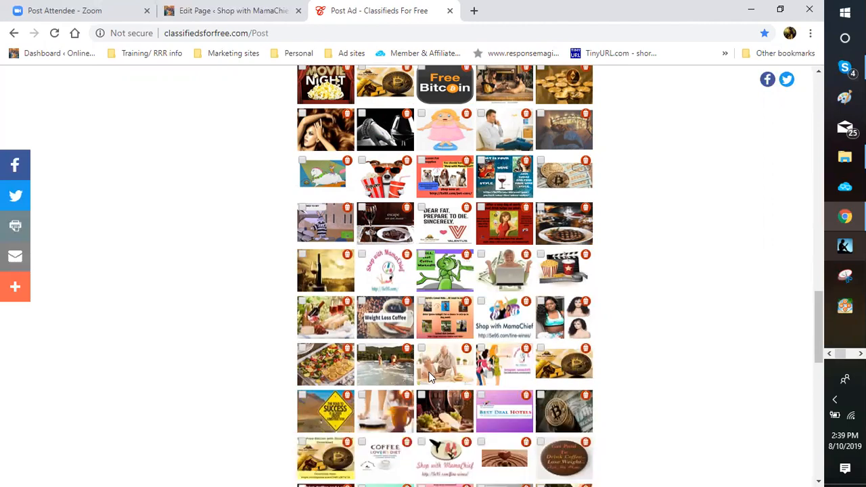
pyautogui.scroll(-1, 430, 376)
pyautogui.scroll(-3, 430, 377)
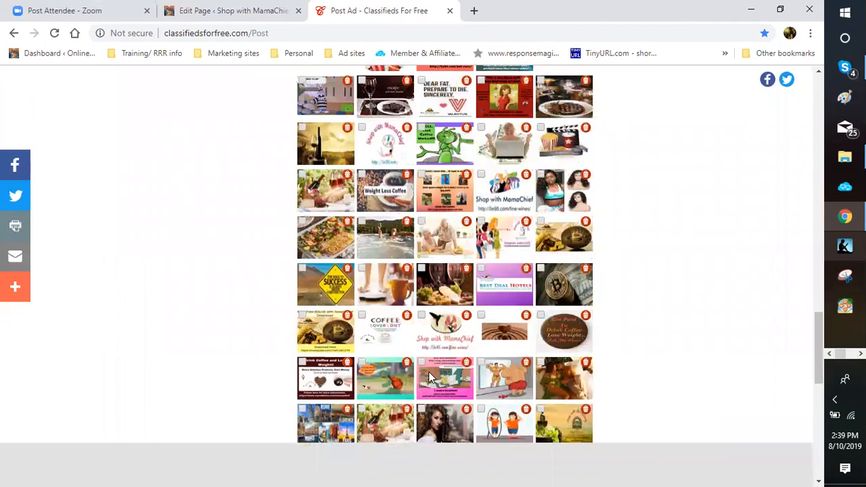
pyautogui.scroll(-2, 430, 376)
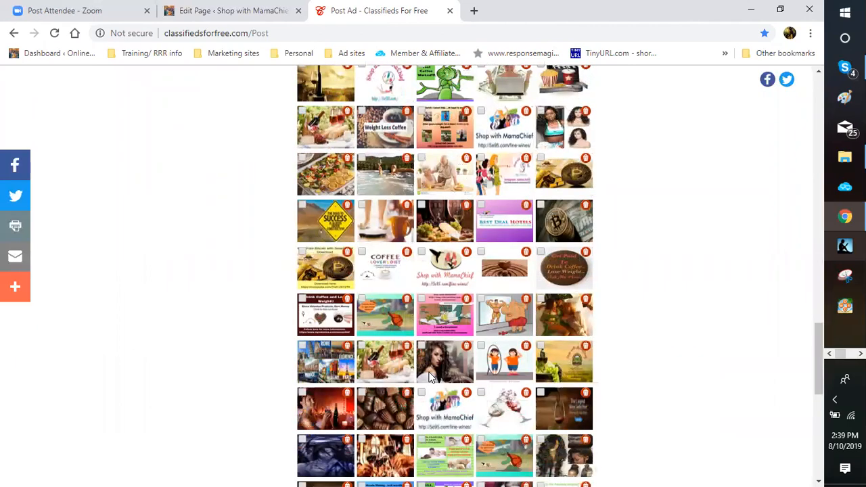
pyautogui.scroll(-3, 430, 376)
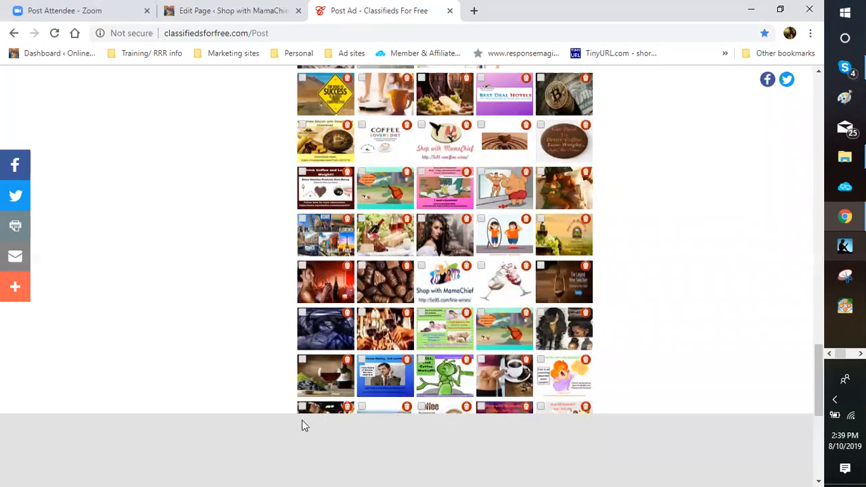
pyautogui.scroll(-2, 302, 425)
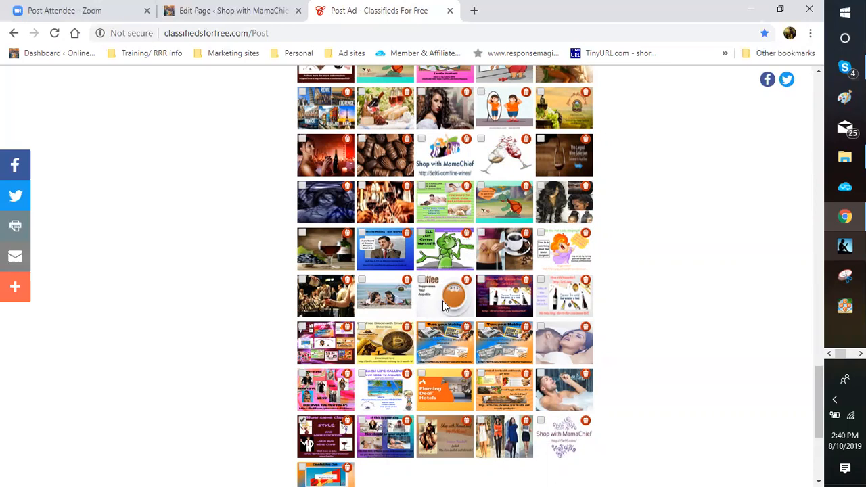
pyautogui.scroll(2, 442, 300)
pyautogui.scroll(-2, 442, 300)
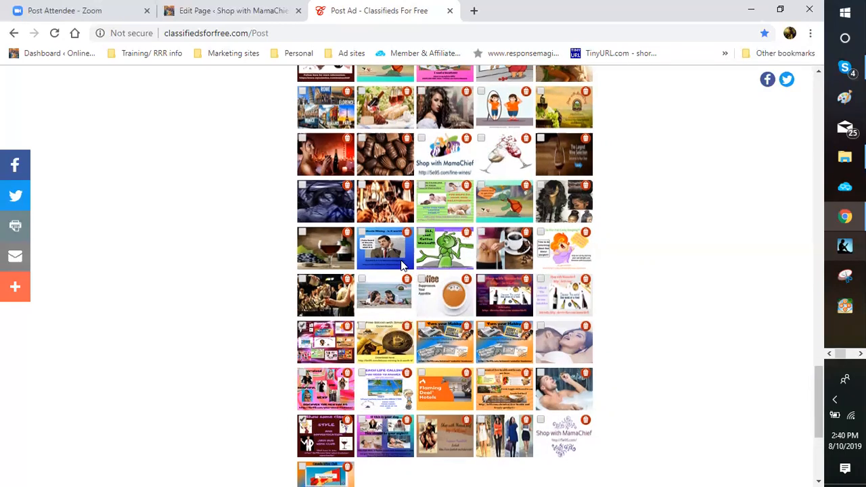
pyautogui.scroll(-2, 398, 269)
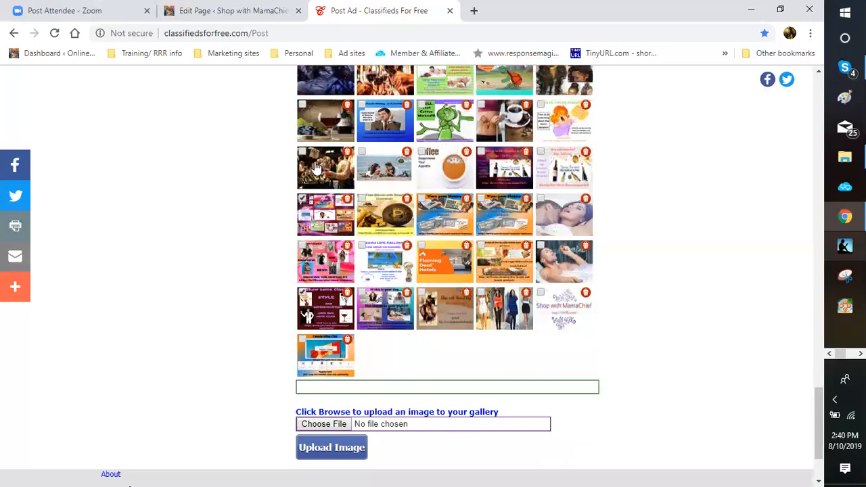
pyautogui.scroll(3, 318, 165)
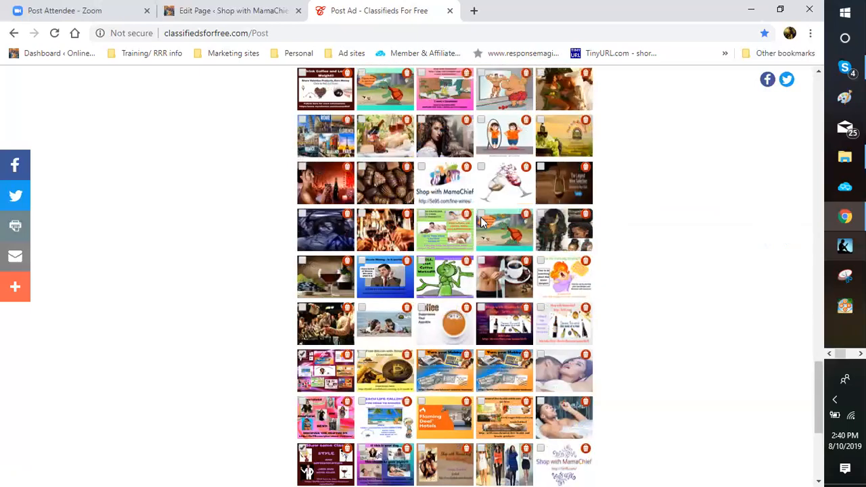
pyautogui.scroll(5, 479, 227)
pyautogui.scroll(5, 479, 226)
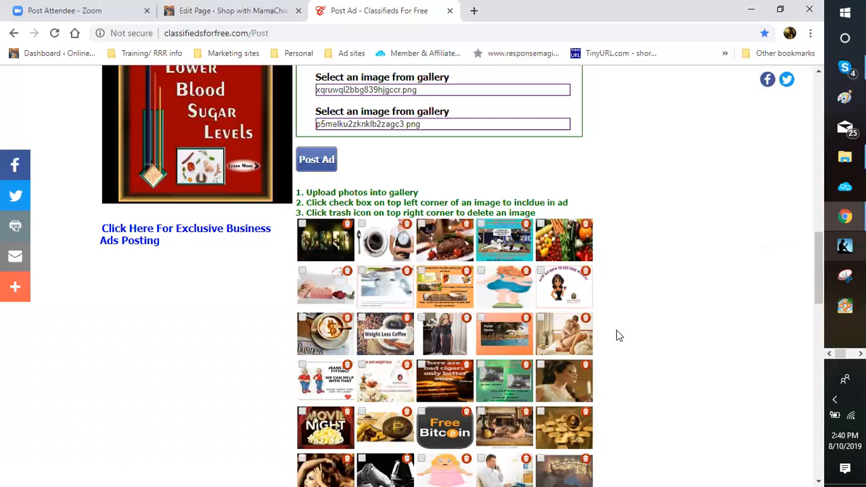
pyautogui.click(317, 160)
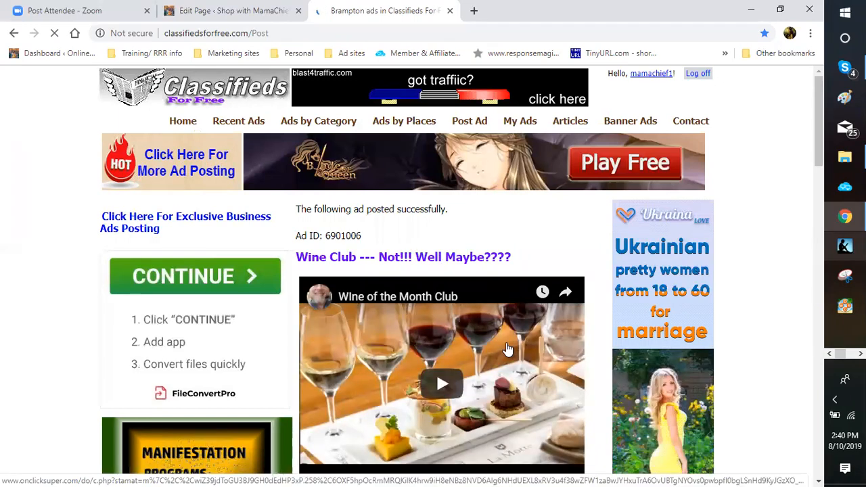
# Step: Review the posted Brampton wine-club ad's video, text and gallery images, then open a blank browser tab
pyautogui.scroll(-5, 507, 348)
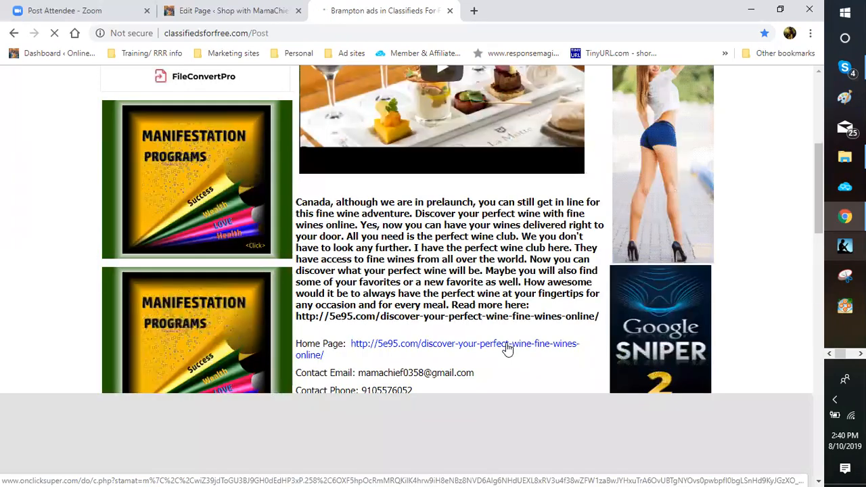
pyautogui.scroll(-4, 507, 348)
pyautogui.scroll(-3, 487, 169)
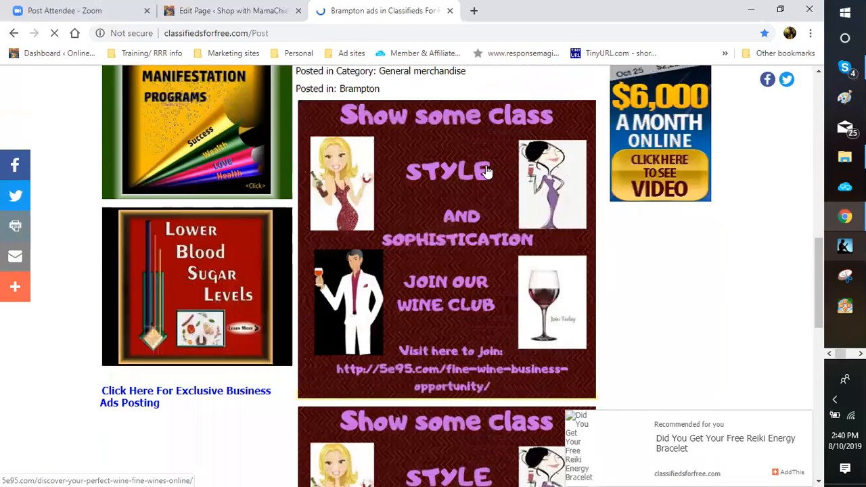
pyautogui.scroll(-4, 487, 169)
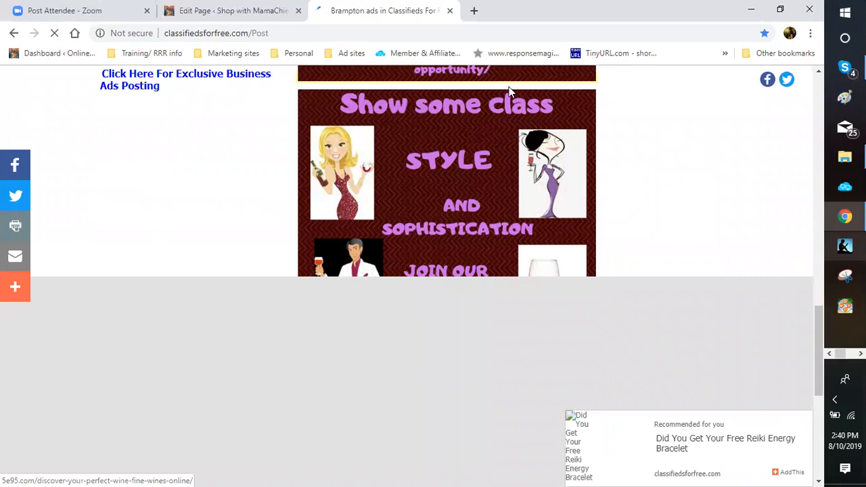
pyautogui.scroll(-1, 490, 137)
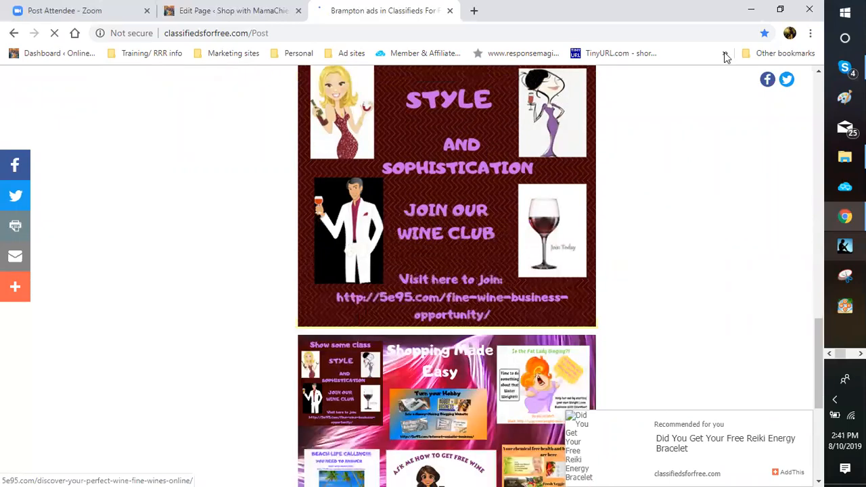
pyautogui.scroll(-2, 477, 252)
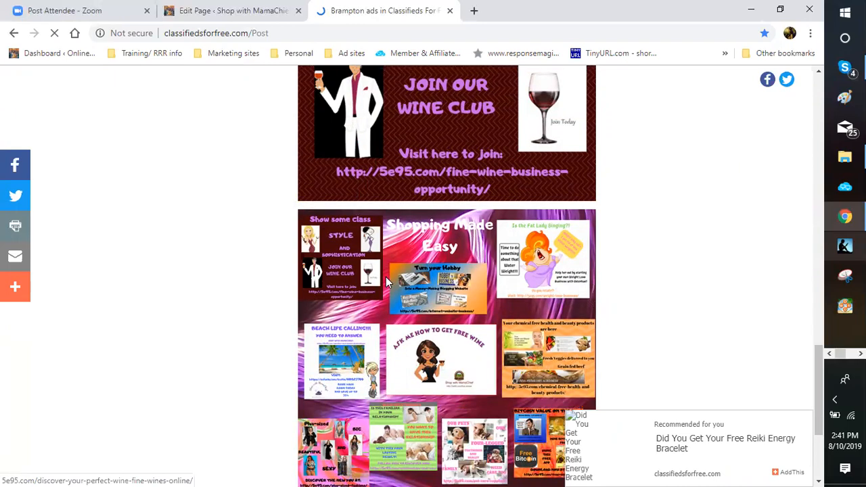
pyautogui.scroll(2, 409, 267)
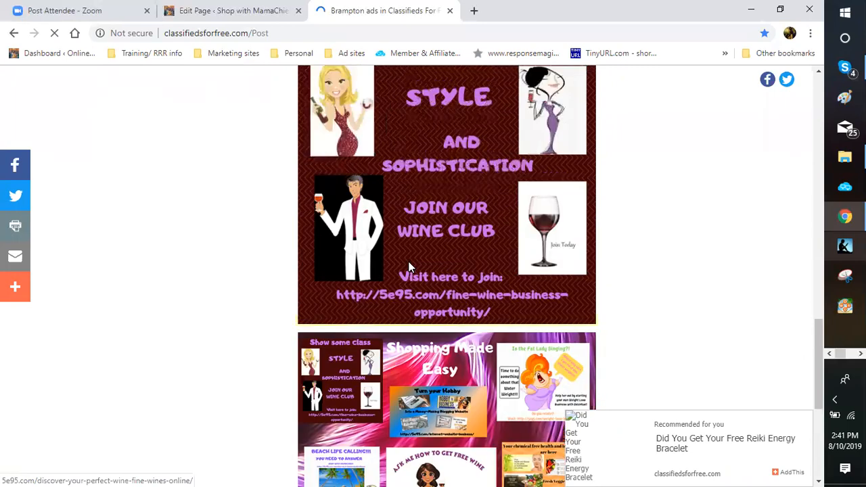
pyautogui.scroll(-3, 410, 267)
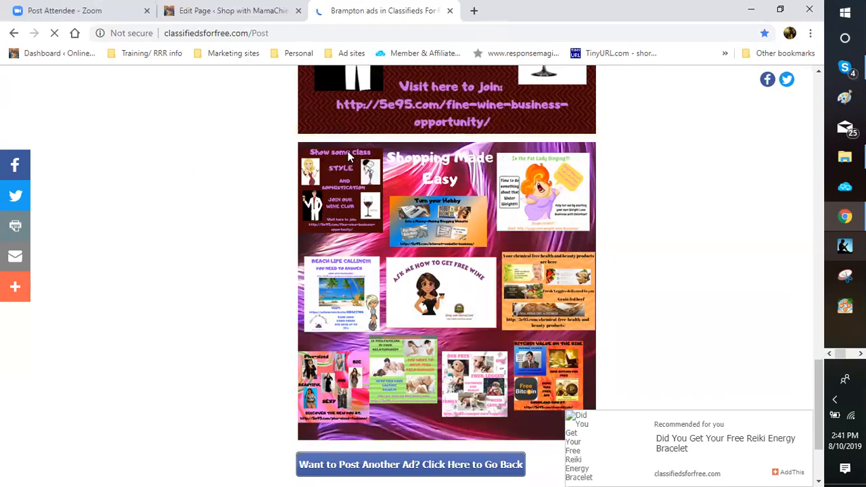
pyautogui.hotkey('ctrl', 't')
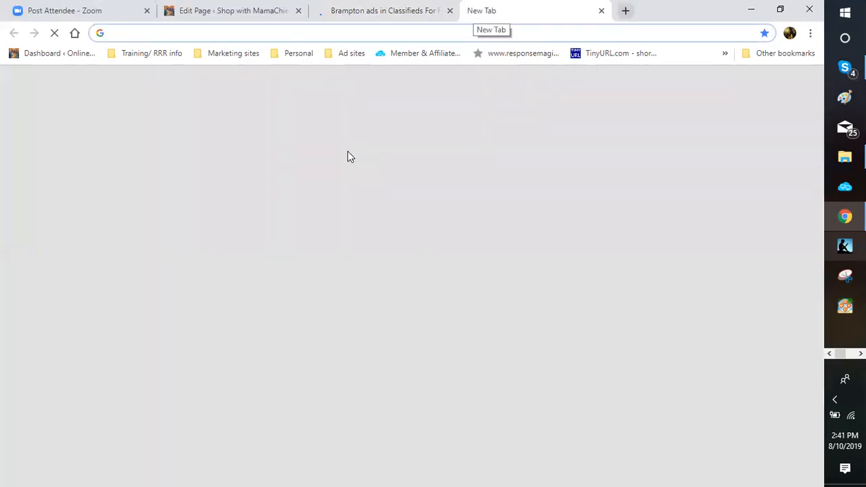